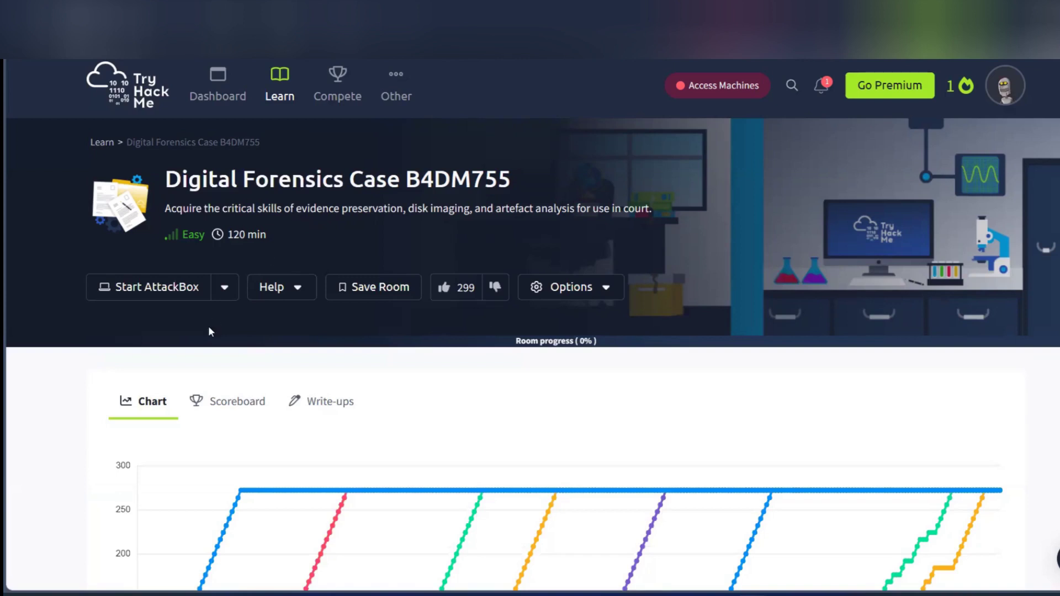
# Step: Open Task 1, Introduction, mark its no-answer question as complete, and collapse the task
pyautogui.scroll(-9, 81, 364)
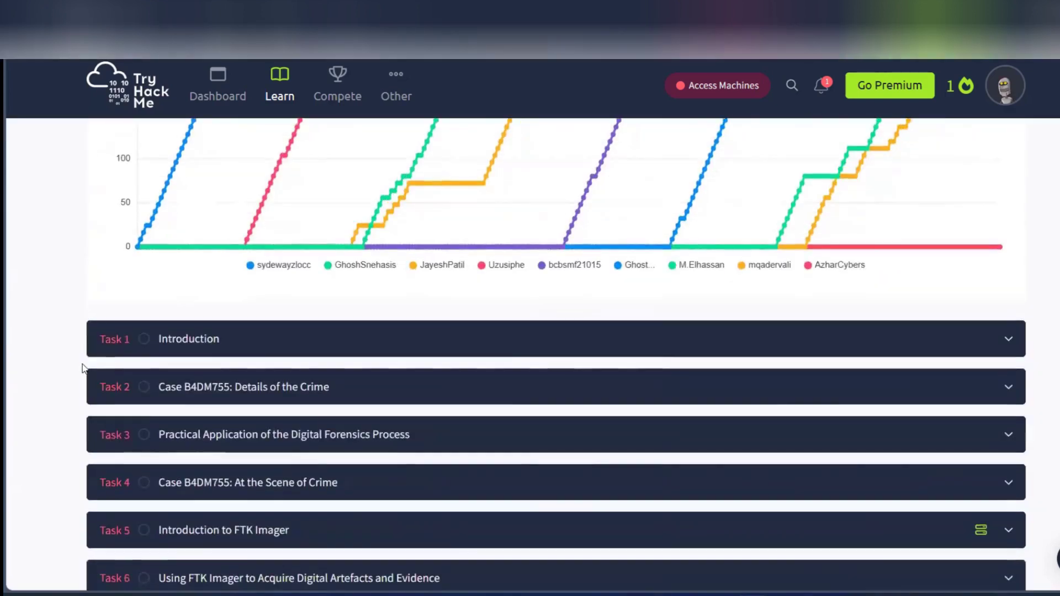
pyautogui.scroll(-1, 82, 369)
pyautogui.scroll(-1, 81, 368)
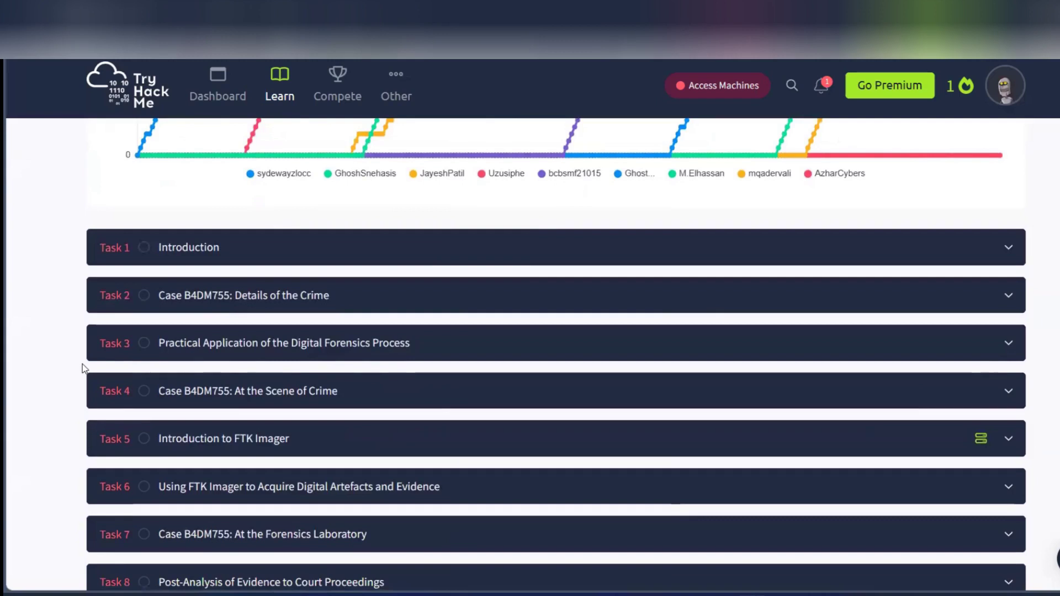
pyautogui.scroll(-1, 82, 369)
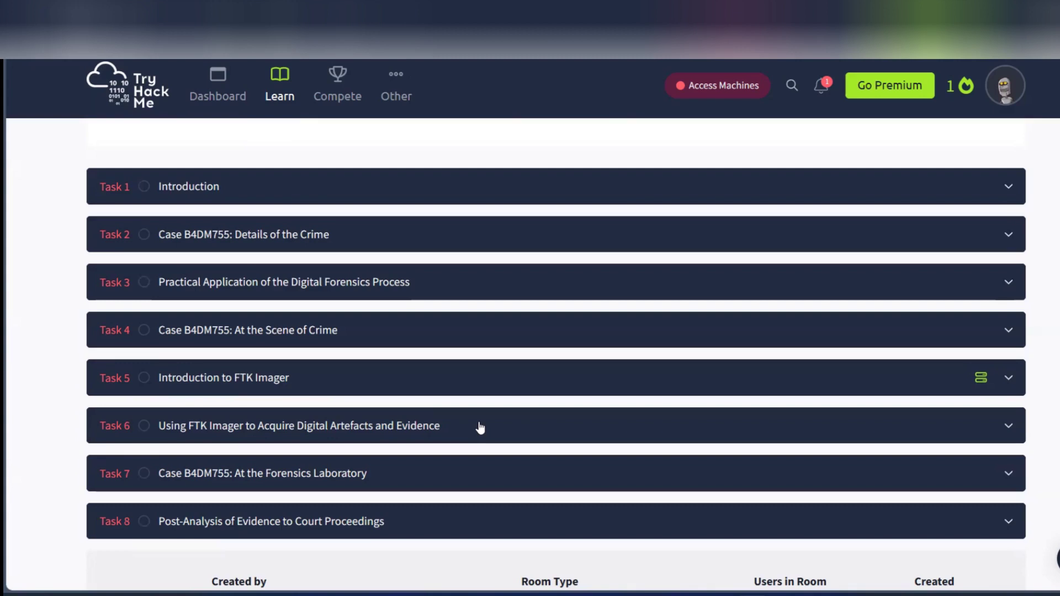
pyautogui.click(448, 187)
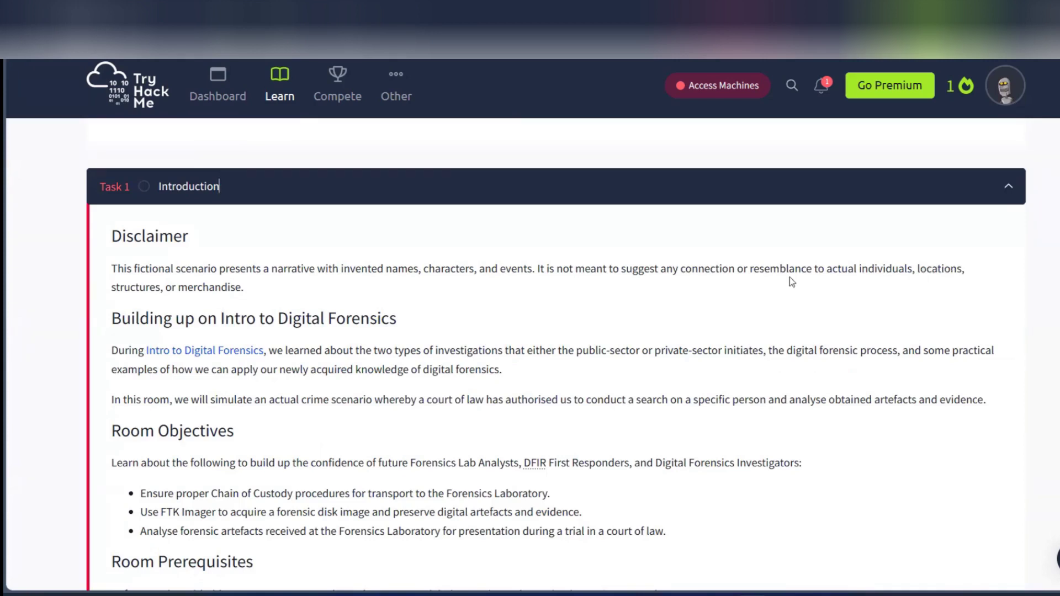
pyautogui.scroll(-5, 789, 281)
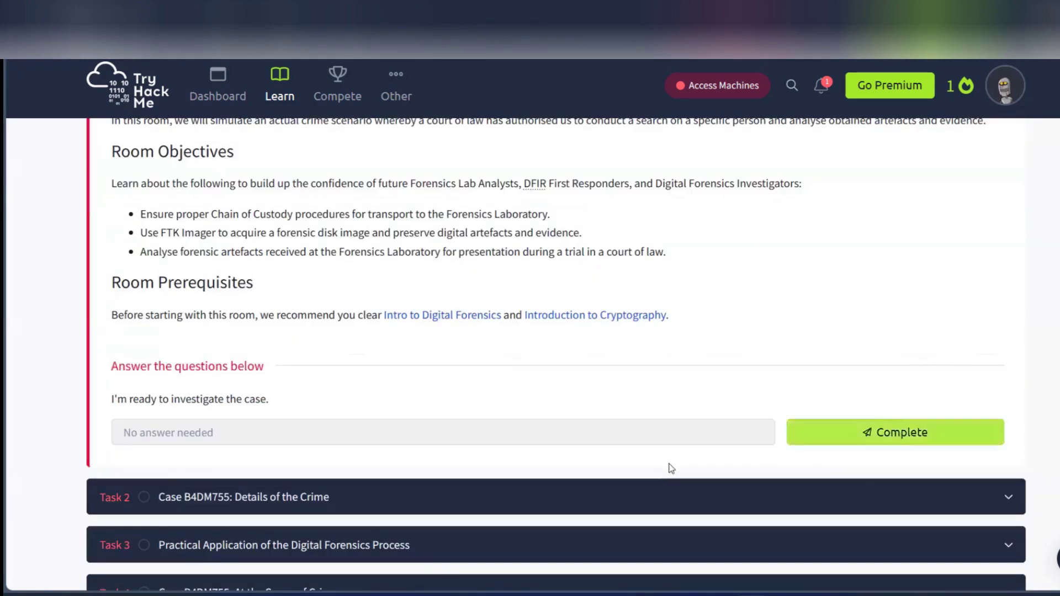
pyautogui.click(866, 436)
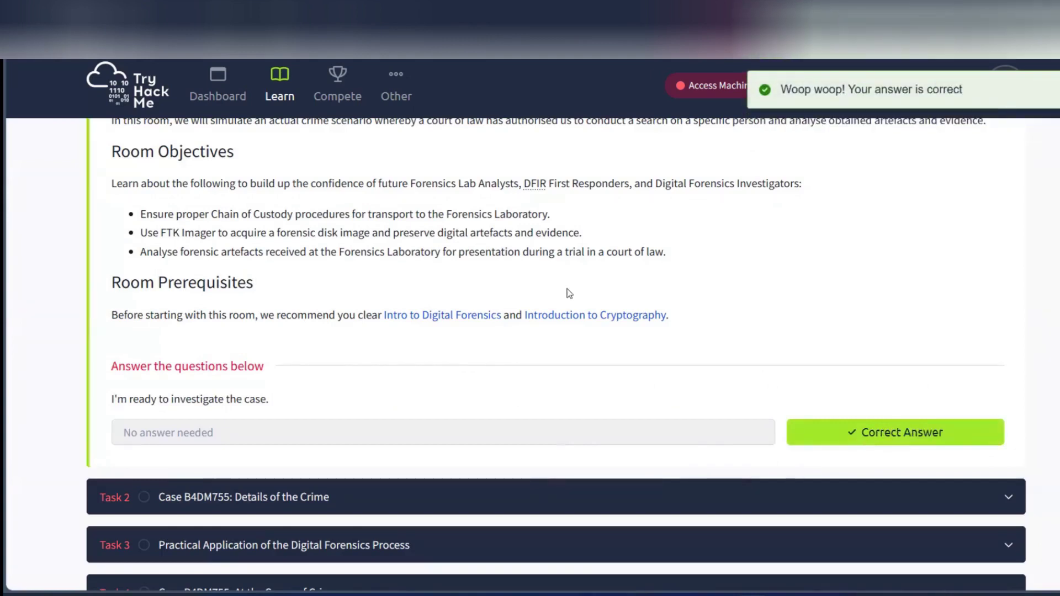
pyautogui.scroll(6, 568, 290)
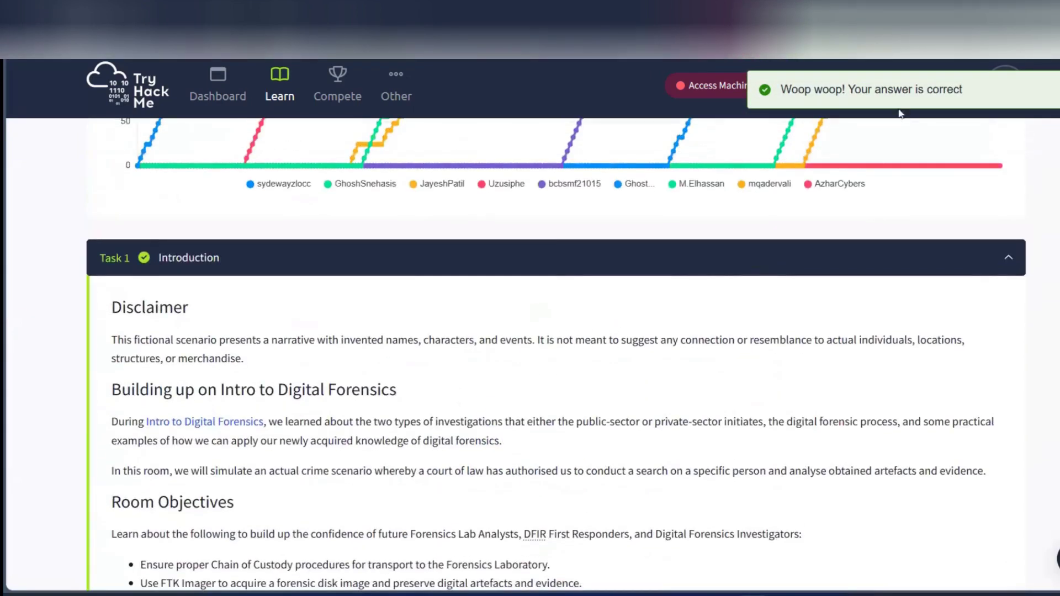
pyautogui.click(984, 253)
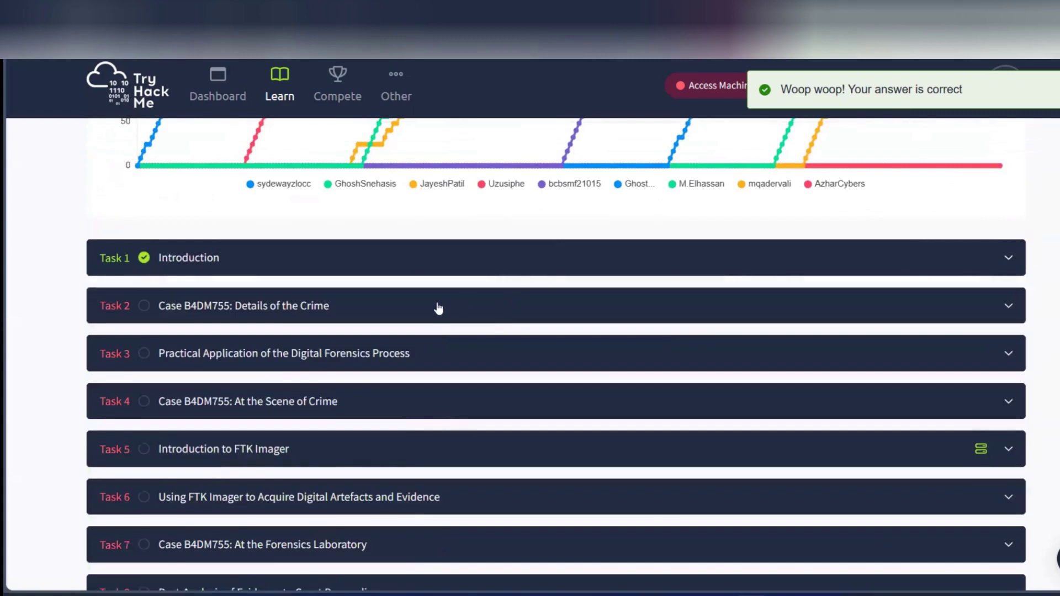
# Step: Open Task 2, Details of the Crime, and read the suspect details, the accused crimes and the scenario
pyautogui.click(442, 307)
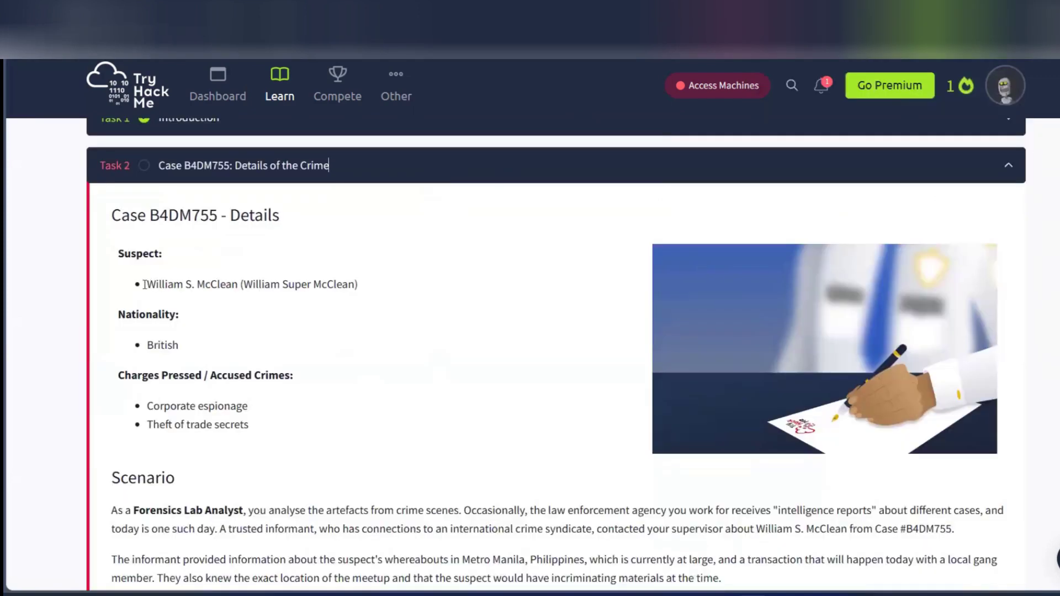
pyautogui.moveTo(145, 286); pyautogui.dragTo(252, 310)
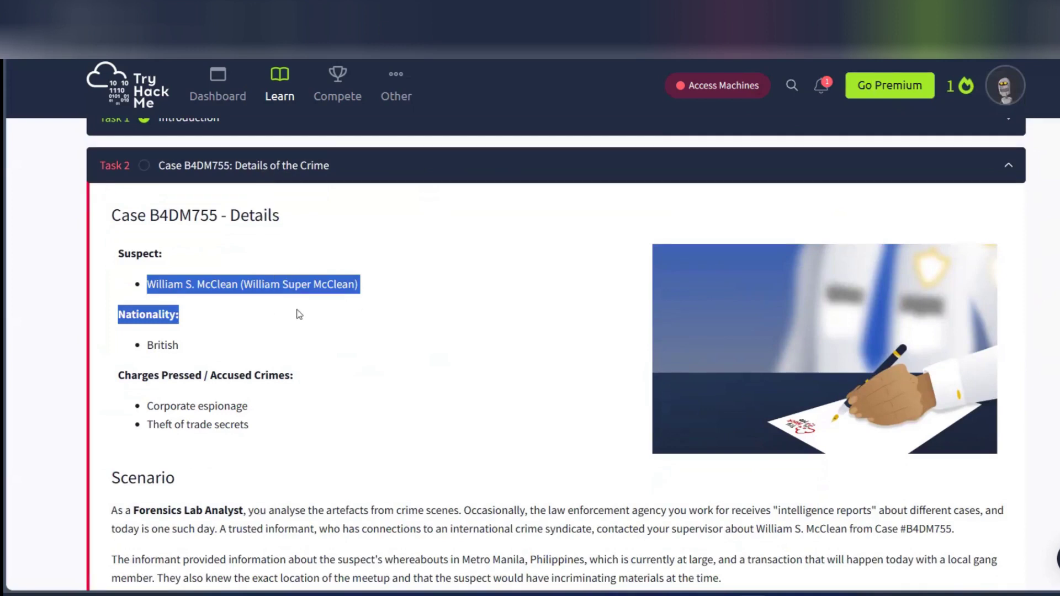
pyautogui.click(300, 327)
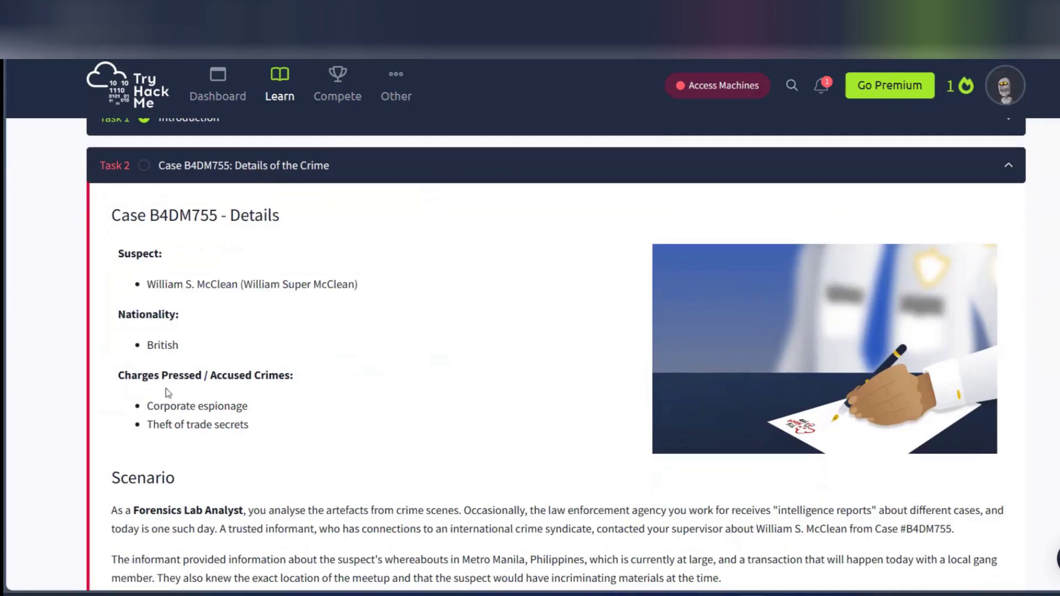
pyautogui.moveTo(153, 425); pyautogui.dragTo(261, 440)
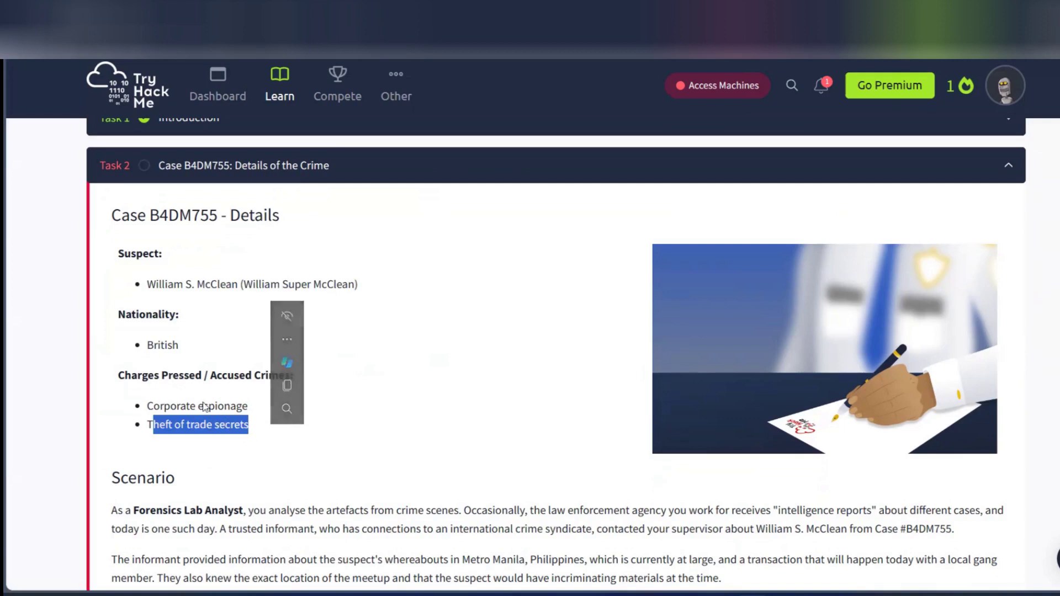
pyautogui.click(149, 408)
pyautogui.moveTo(149, 408); pyautogui.dragTo(327, 403)
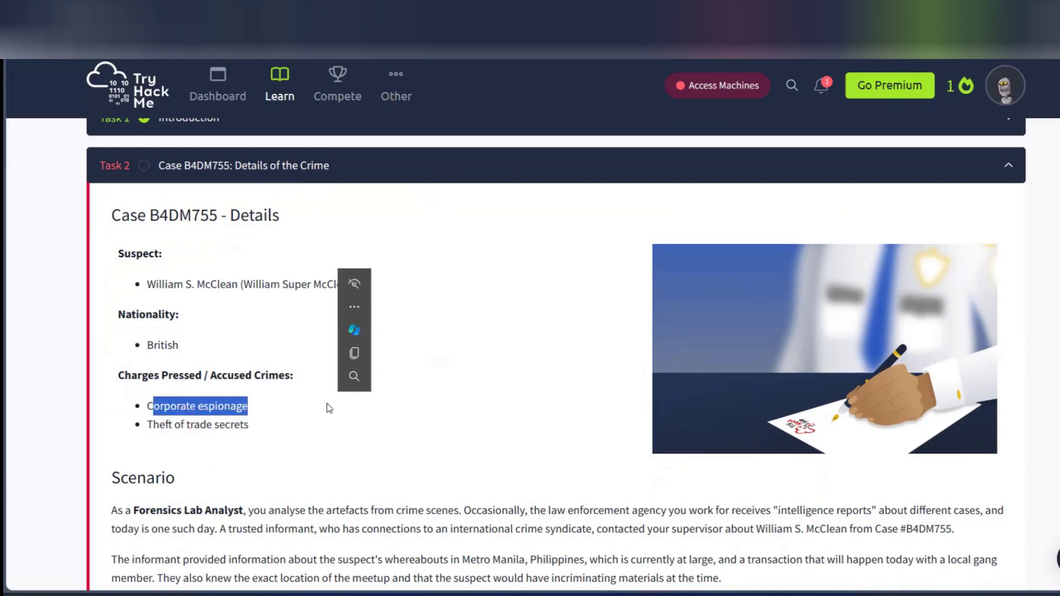
pyautogui.click(45, 365)
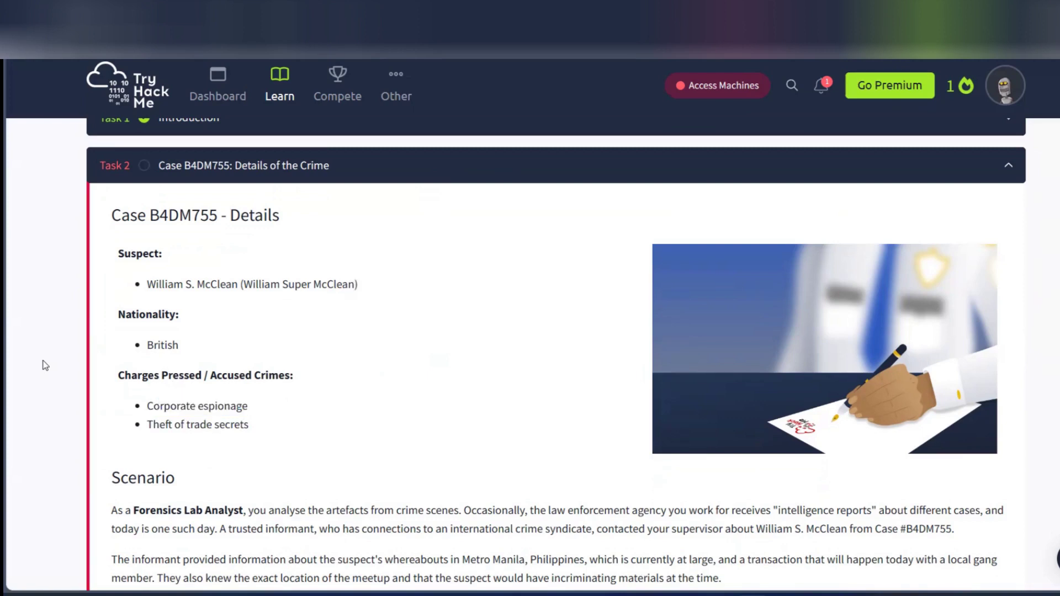
pyautogui.scroll(-3, 45, 366)
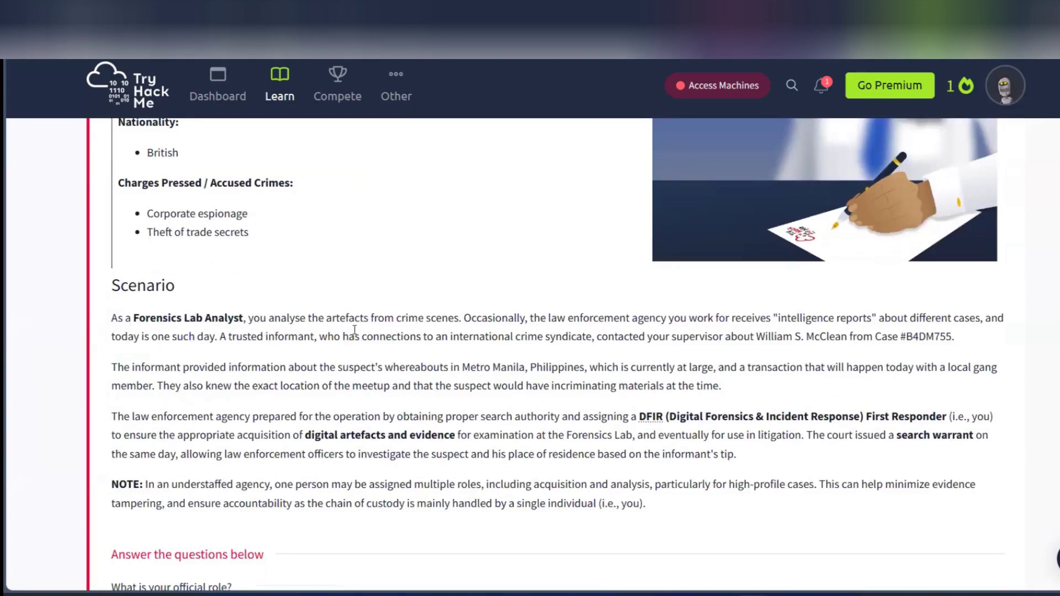
pyautogui.scroll(-2, 218, 238)
pyautogui.moveTo(112, 220); pyautogui.dragTo(658, 409)
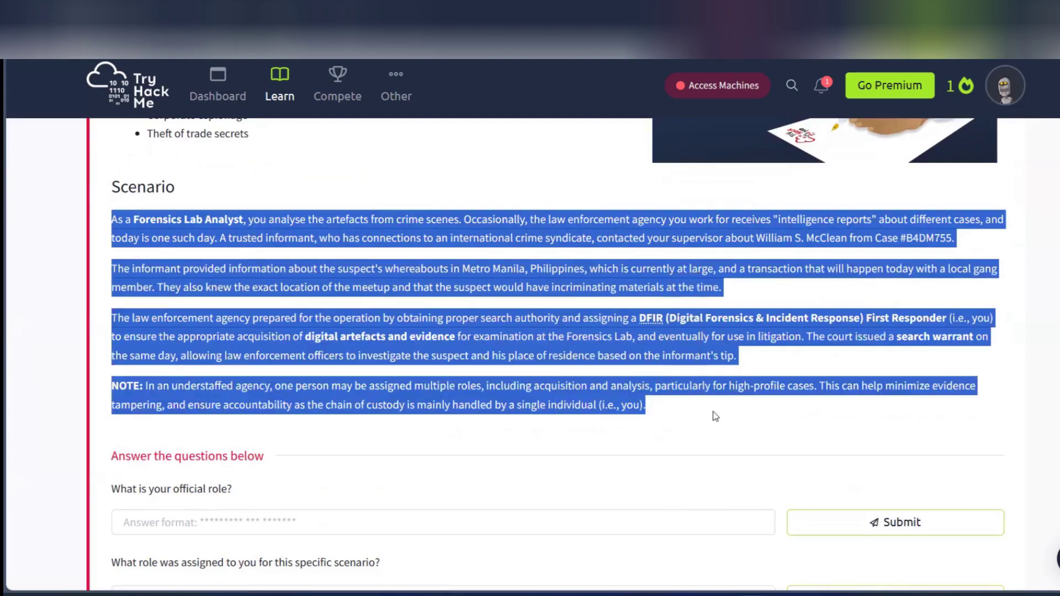
pyautogui.click(682, 414)
pyautogui.scroll(-2, 421, 432)
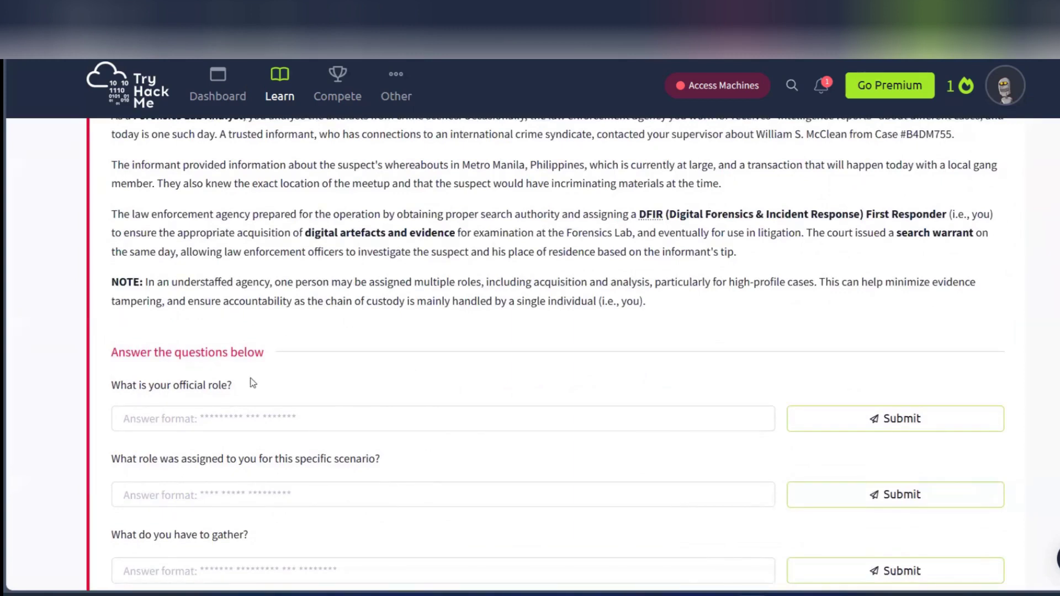
# Step: Copy "Forensics Lab Analyst" from the scenario and submit it as the answer to the official role question
pyautogui.moveTo(239, 386); pyautogui.dragTo(100, 388)
pyautogui.click(294, 357)
pyautogui.scroll(4, 294, 357)
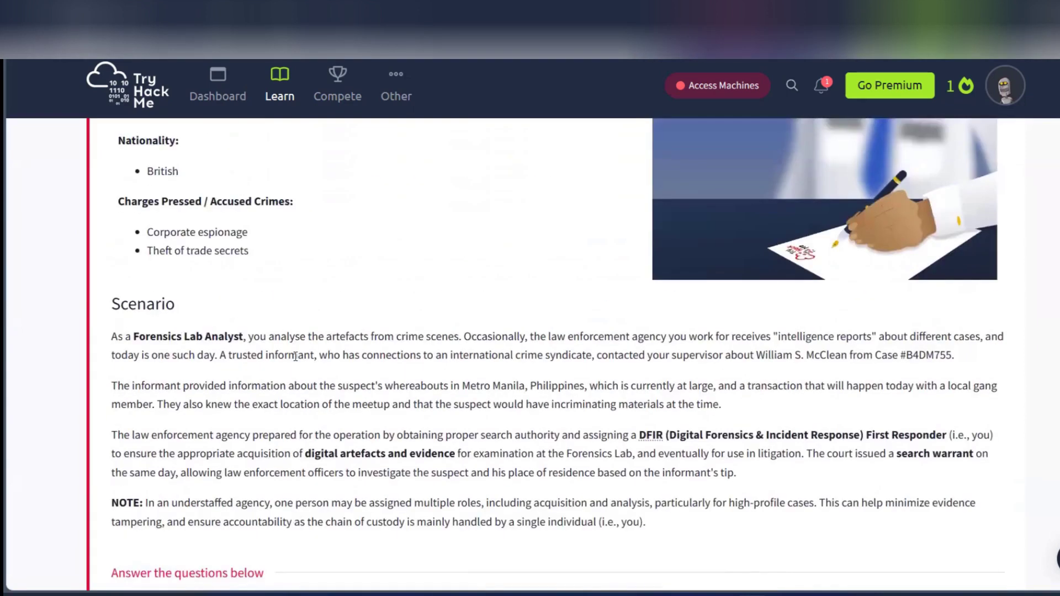
pyautogui.click(133, 337)
pyautogui.moveTo(207, 334); pyautogui.dragTo(244, 335)
pyautogui.hotkey('ctrl', 'c')
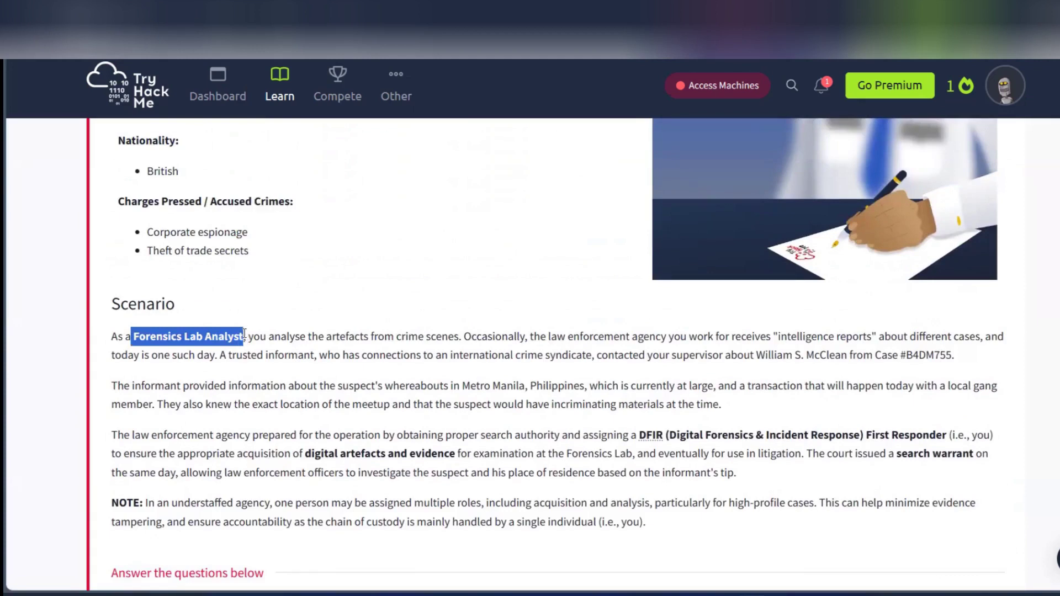
pyautogui.scroll(-1, 244, 334)
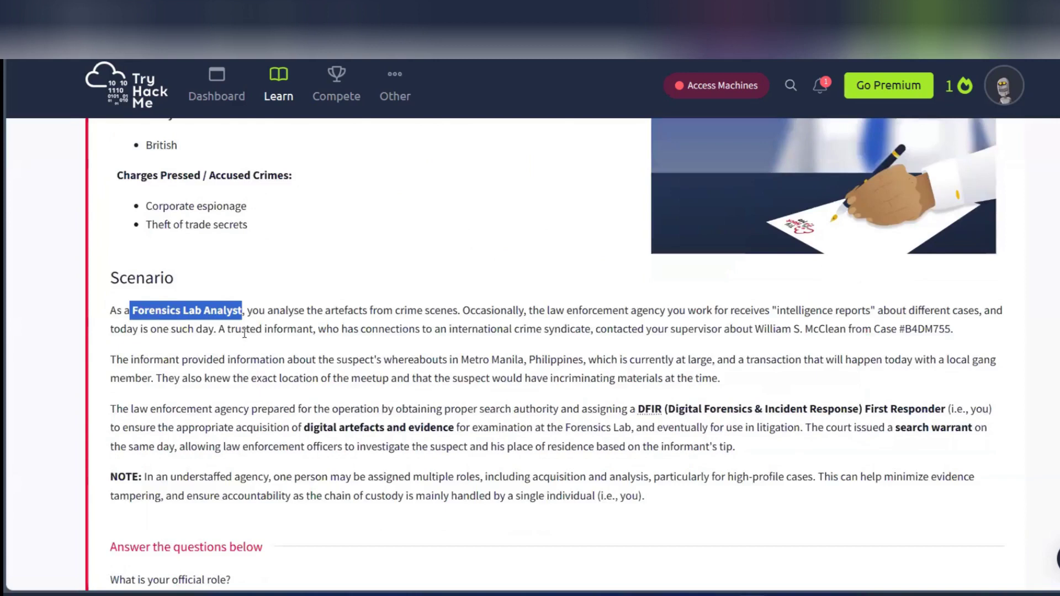
pyautogui.scroll(-5, 244, 333)
pyautogui.click(205, 439)
pyautogui.hotkey('ctrl', 'v')
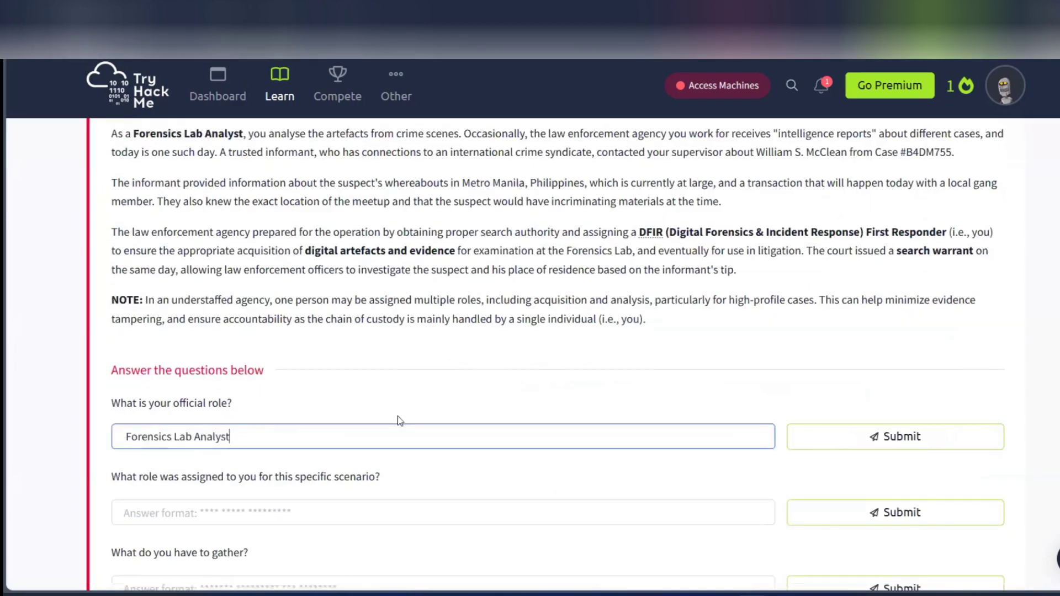
pyautogui.click(871, 445)
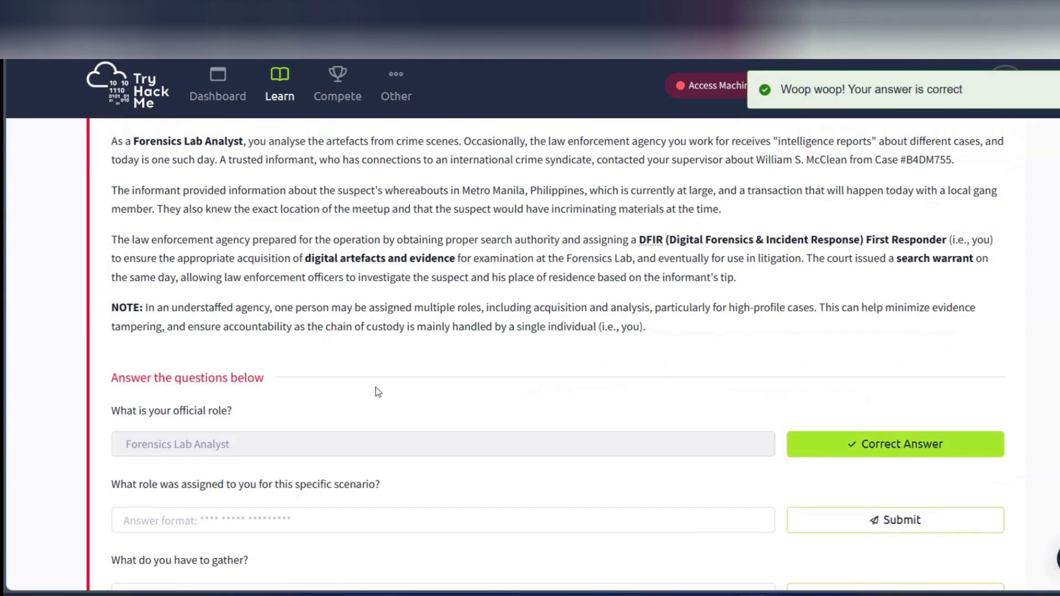
# Step: Copy "DFIR (Digital Forensics & Incident Response) First Responder" from the scenario and submit it as the answer to the assigned role question
pyautogui.scroll(2, 377, 392)
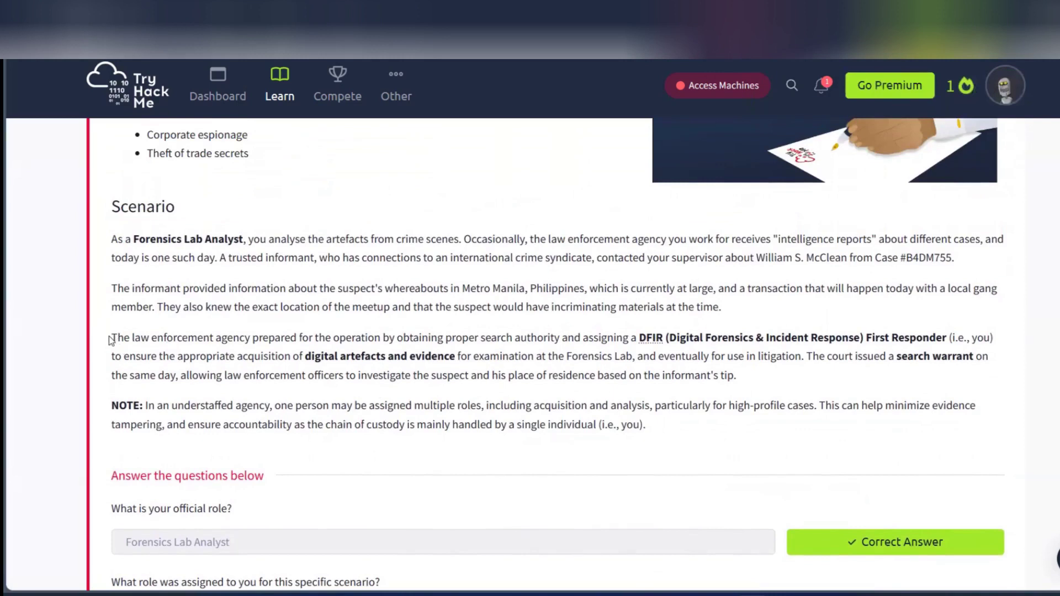
pyautogui.moveTo(111, 339); pyautogui.dragTo(235, 330)
pyautogui.moveTo(317, 329); pyautogui.dragTo(475, 338)
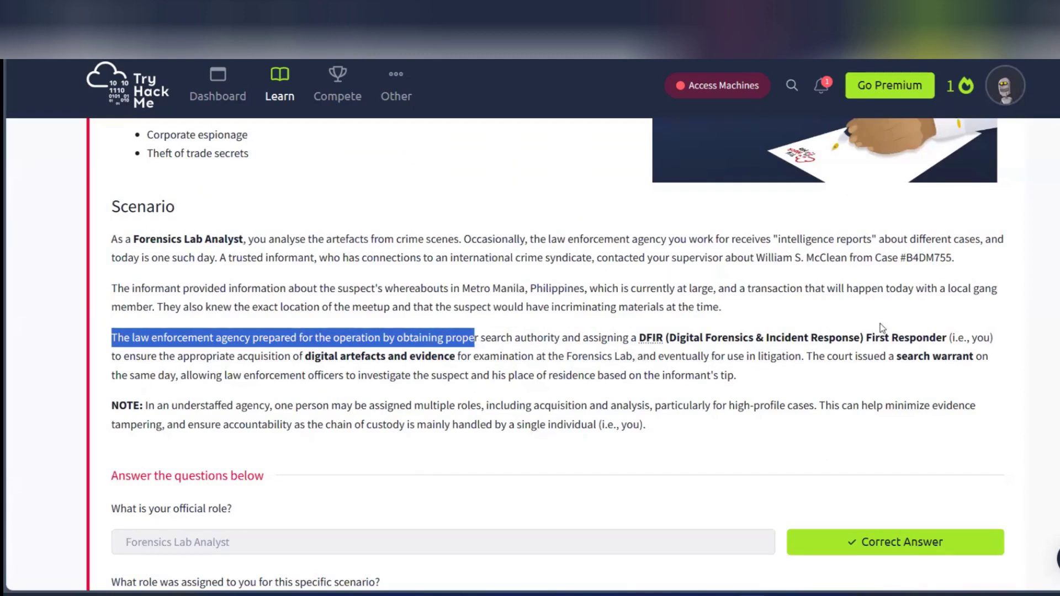
pyautogui.moveTo(947, 338); pyautogui.dragTo(637, 347)
pyautogui.hotkey('ctrl', 'c')
pyautogui.scroll(-2, 556, 380)
pyautogui.scroll(-2, 556, 380)
pyautogui.click(263, 429)
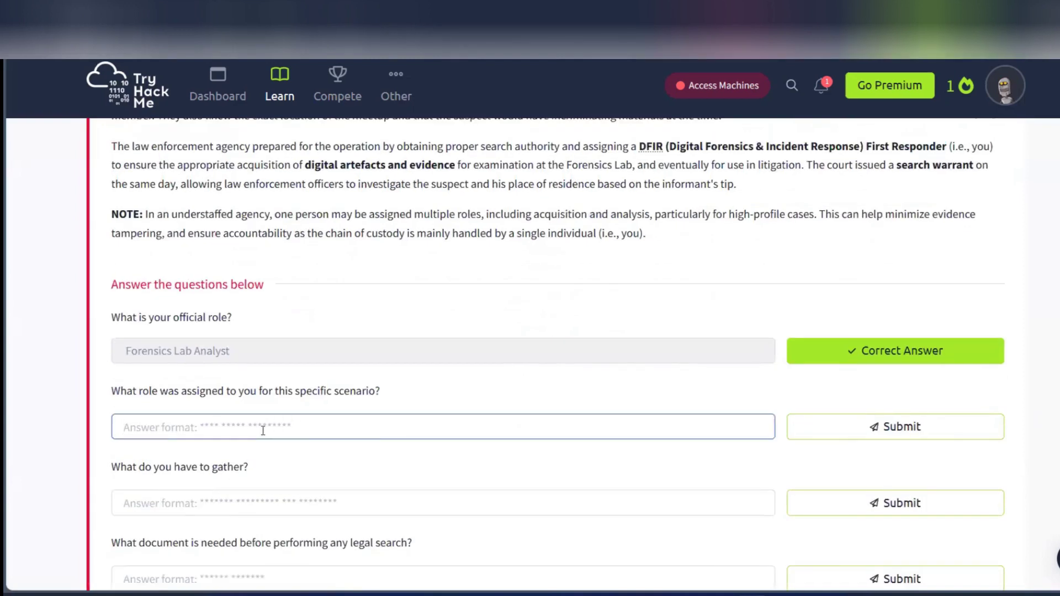
pyautogui.hotkey('ctrl', 'v')
pyautogui.click(928, 433)
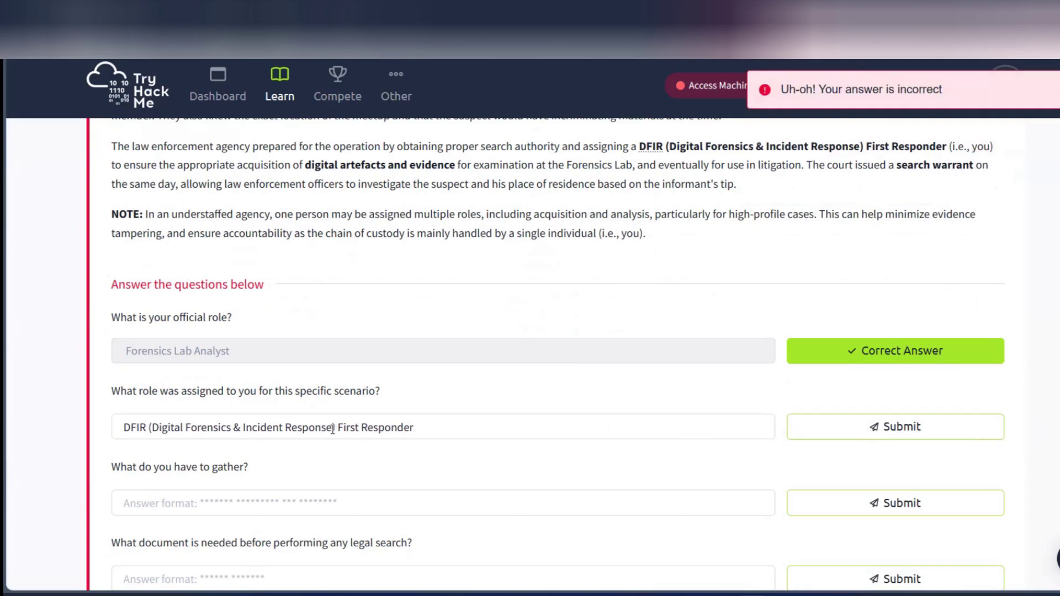
# Step: Shorten the assigned role answer to "DFIR First Responder" by removing the parenthesised text, and resubmit it
pyautogui.moveTo(335, 430); pyautogui.dragTo(149, 440)
pyautogui.press('BackSpace')
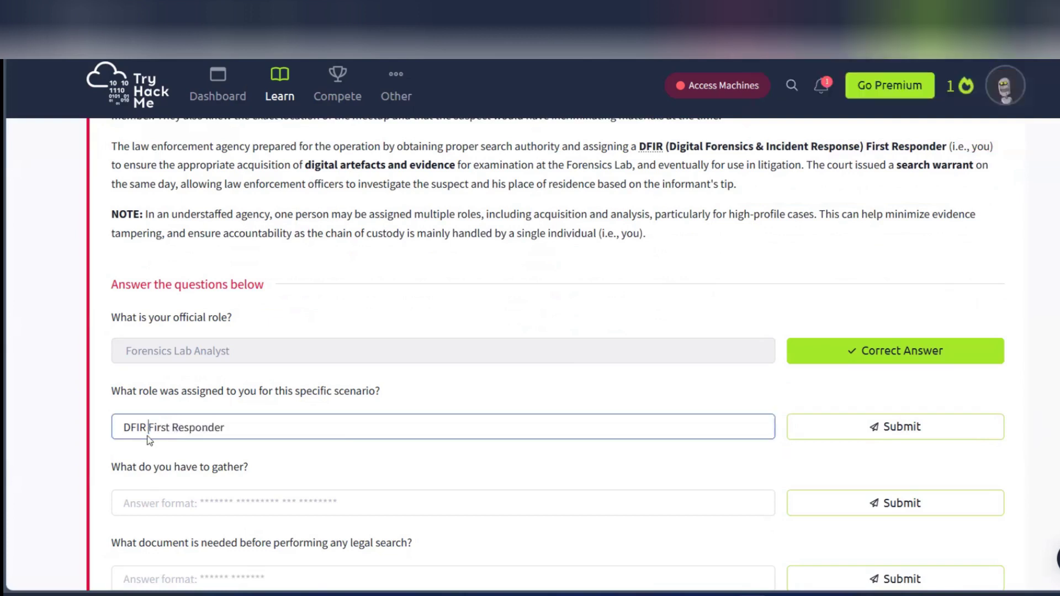
pyautogui.click(911, 430)
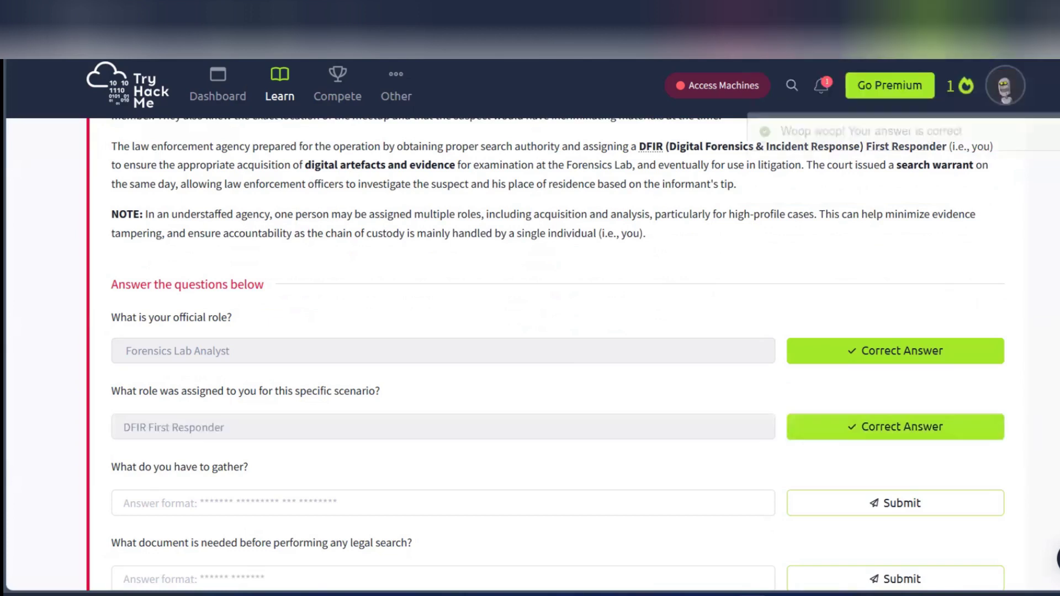
# Step: Submit "digital artefacts and evidence" from the scenario as the answer to what has to be gathered
pyautogui.scroll(-1, 889, 295)
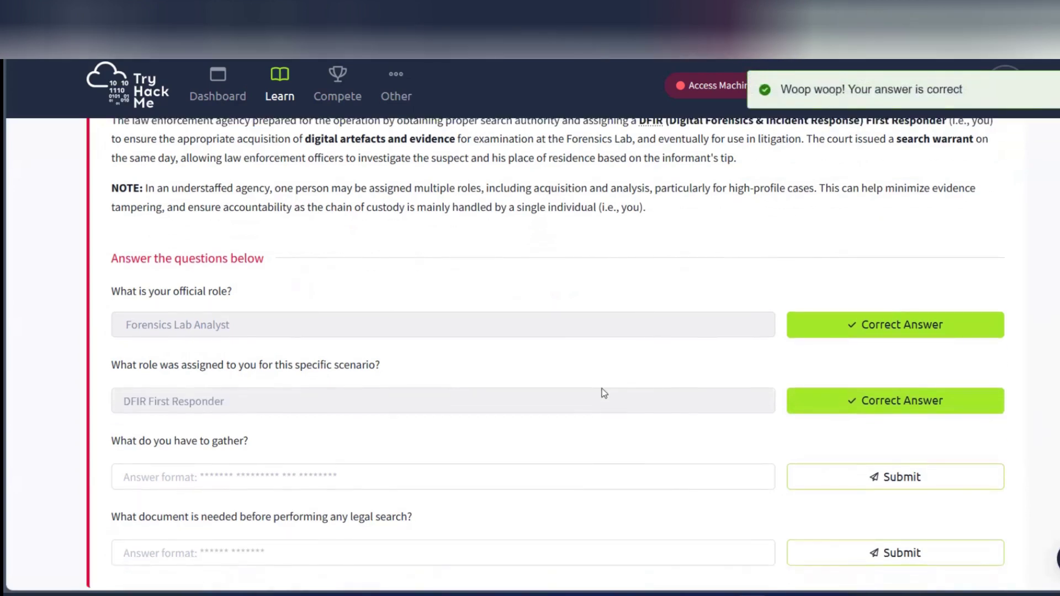
pyautogui.scroll(4, 602, 388)
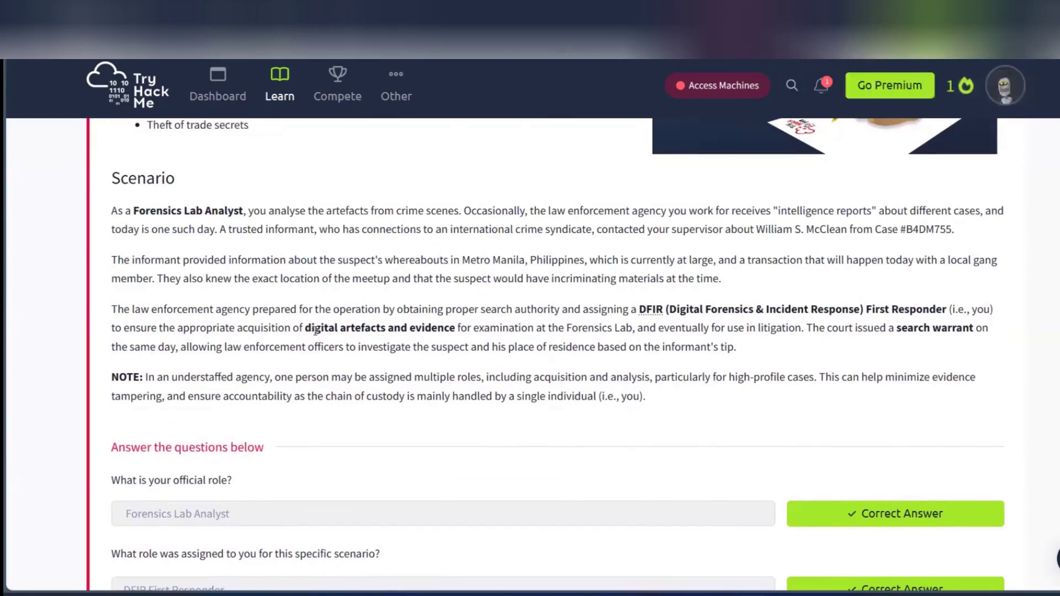
pyautogui.moveTo(305, 329); pyautogui.dragTo(426, 336)
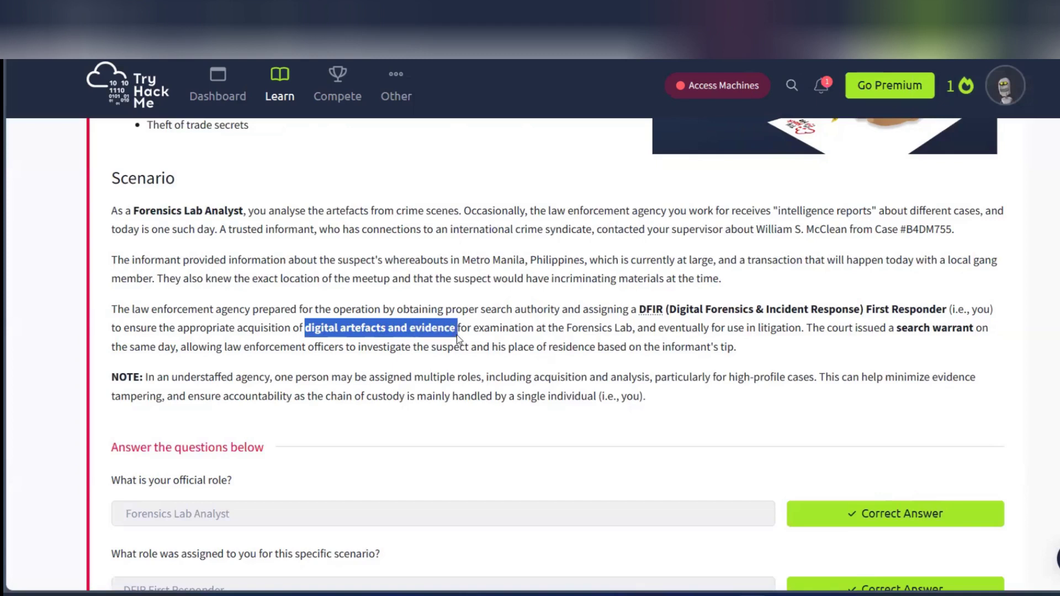
pyautogui.scroll(-6, 454, 336)
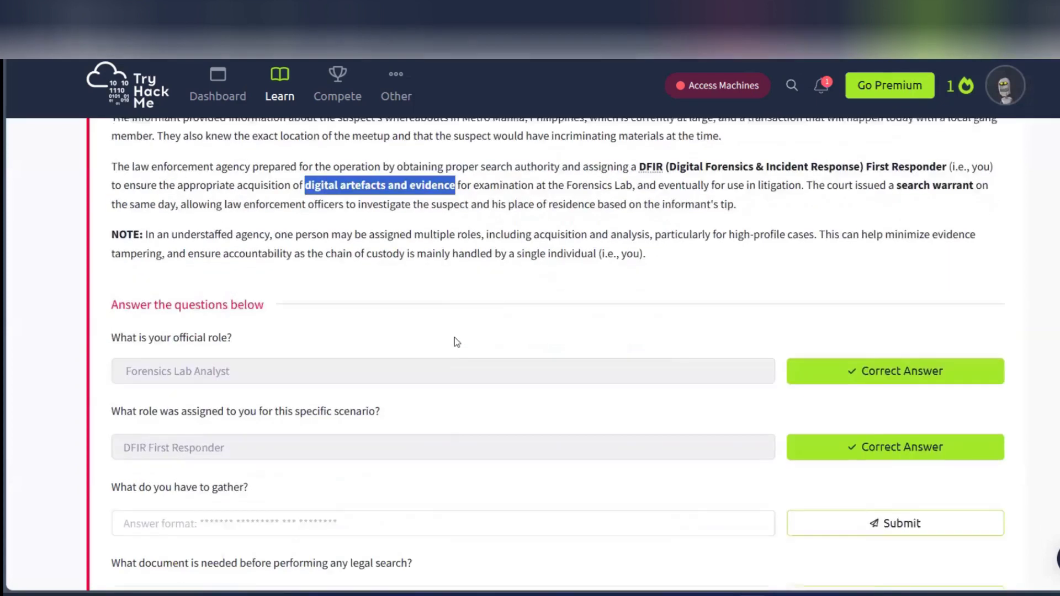
pyautogui.click(173, 264)
pyautogui.write('digital artefacts and evidence')
pyautogui.click(870, 269)
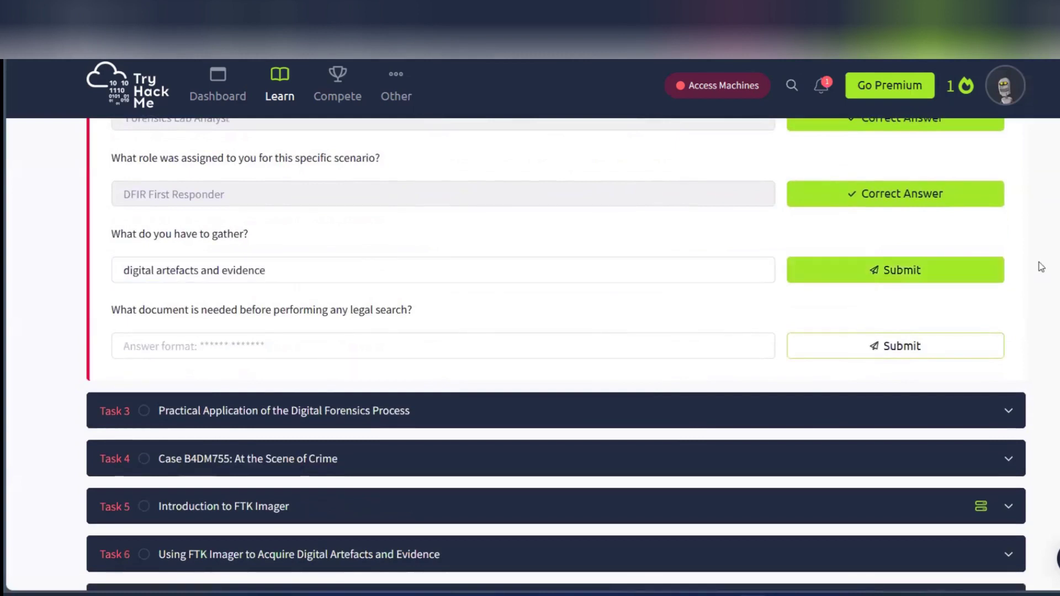
# Step: Copy "search warrant" from the scenario and submit it as the answer to which document is needed before performing any legal search
pyautogui.scroll(5, 590, 333)
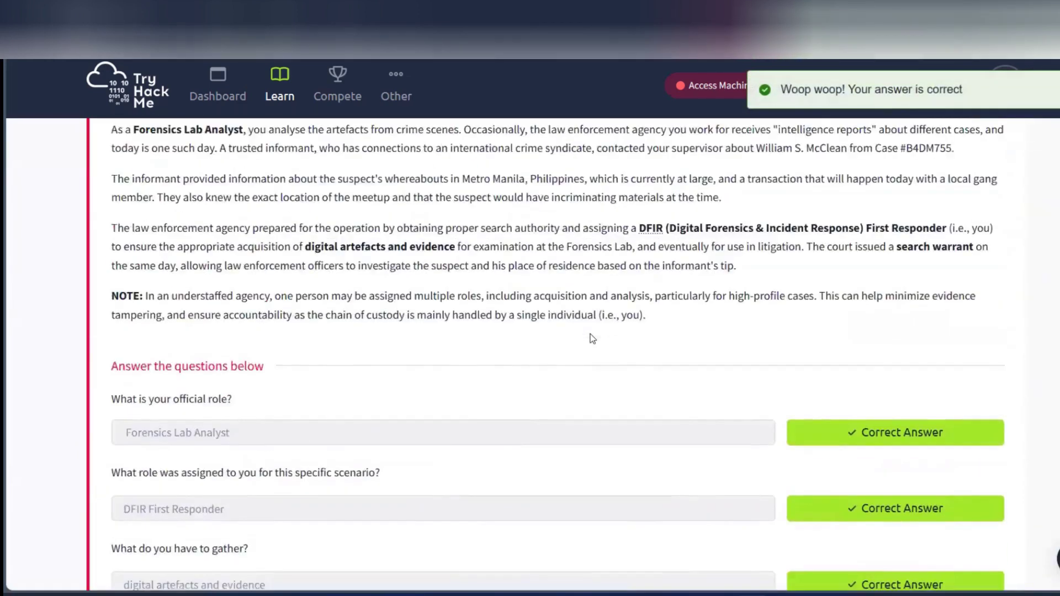
pyautogui.scroll(3, 590, 334)
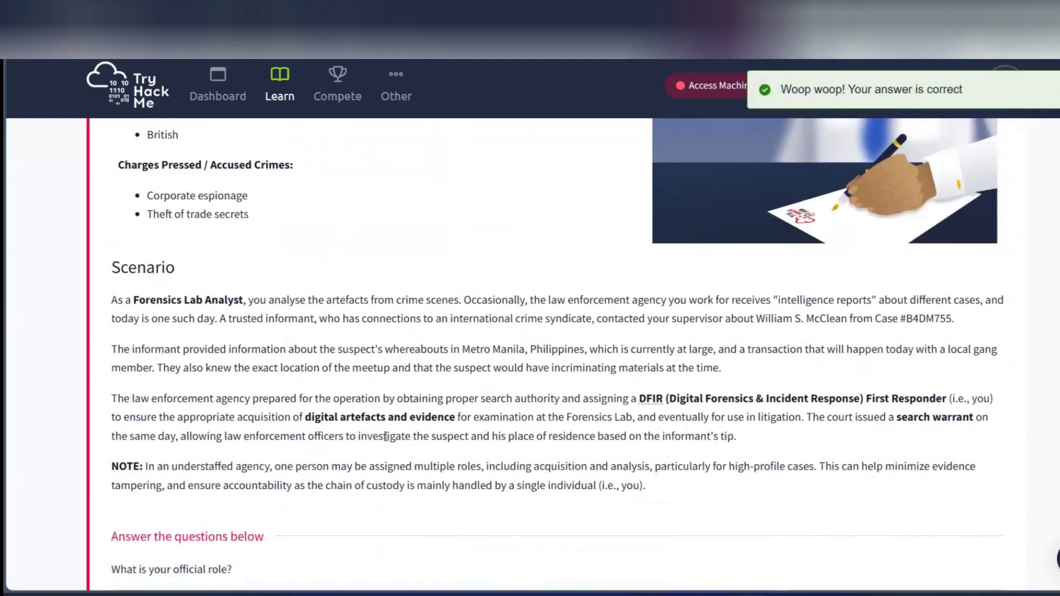
pyautogui.scroll(-6, 488, 391)
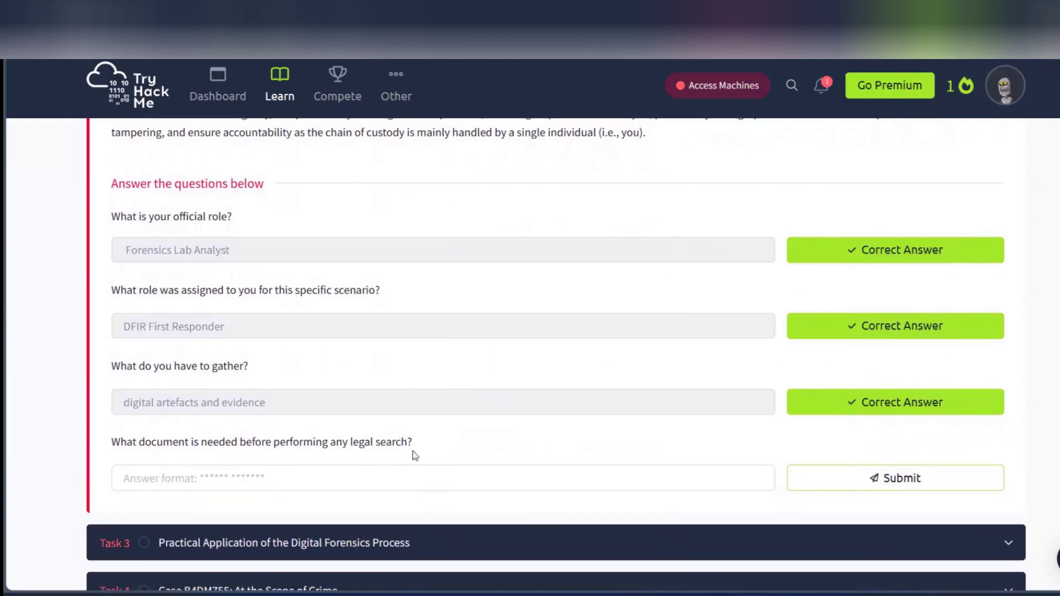
pyautogui.scroll(5, 430, 451)
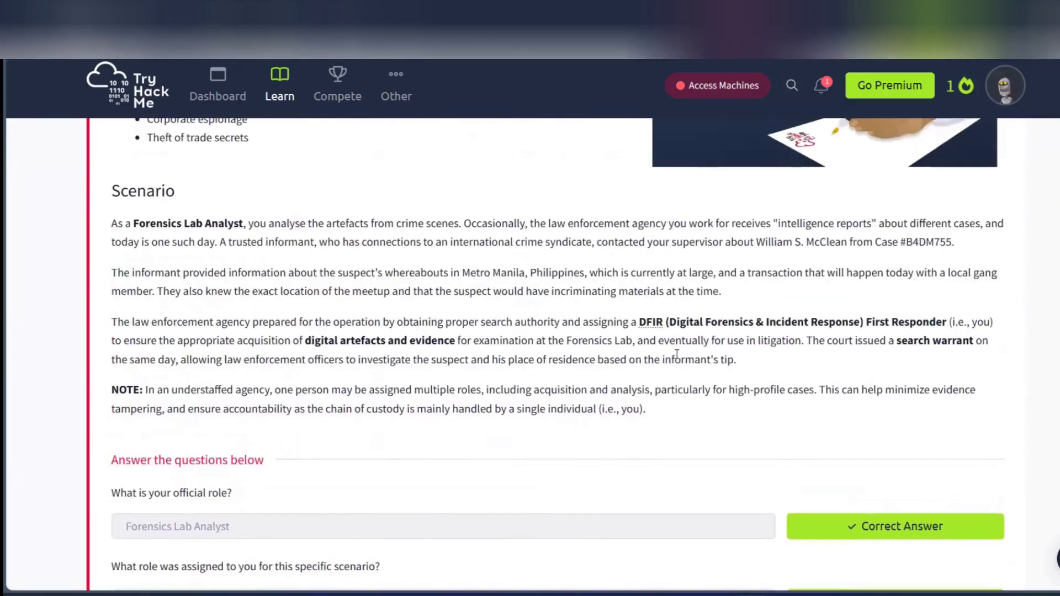
pyautogui.moveTo(894, 342); pyautogui.dragTo(975, 338)
pyautogui.hotkey('ctrl', 'c')
pyautogui.scroll(-4, 965, 224)
pyautogui.scroll(-4, 965, 224)
pyautogui.click(262, 274)
pyautogui.hotkey('ctrl', 'v')
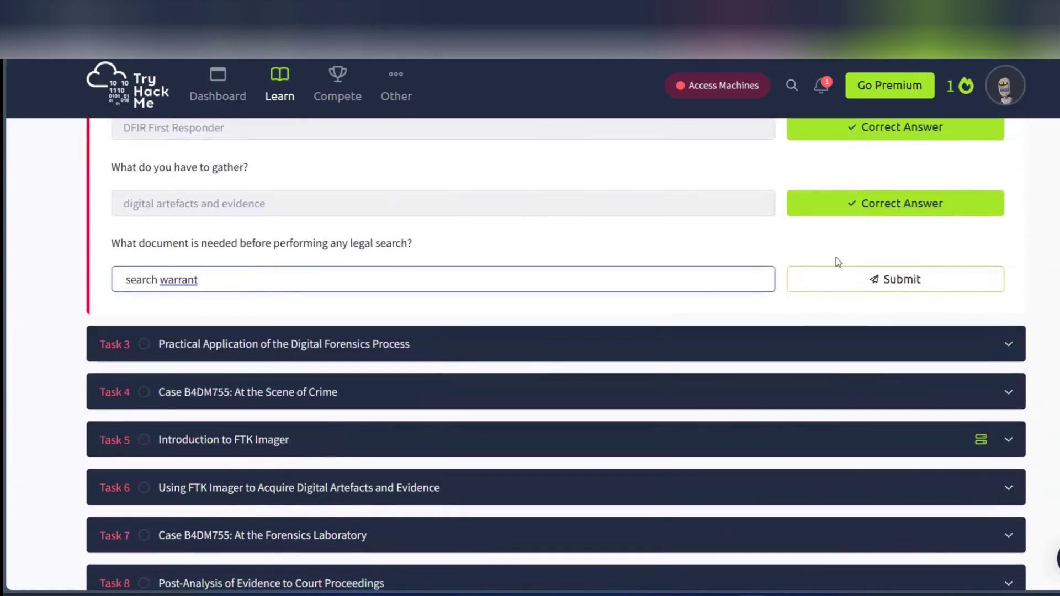
pyautogui.click(871, 284)
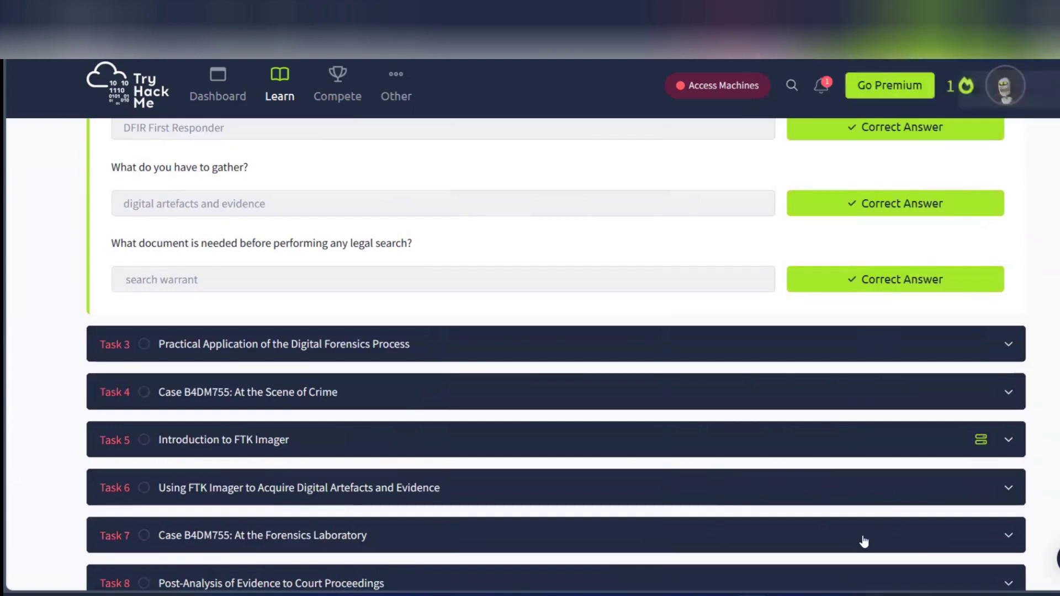
# Step: Open Task 3 and read its guidelines on the forensic acquisition process and establishing the chain of custody
pyautogui.scroll(12, 862, 535)
pyautogui.scroll(5, 862, 535)
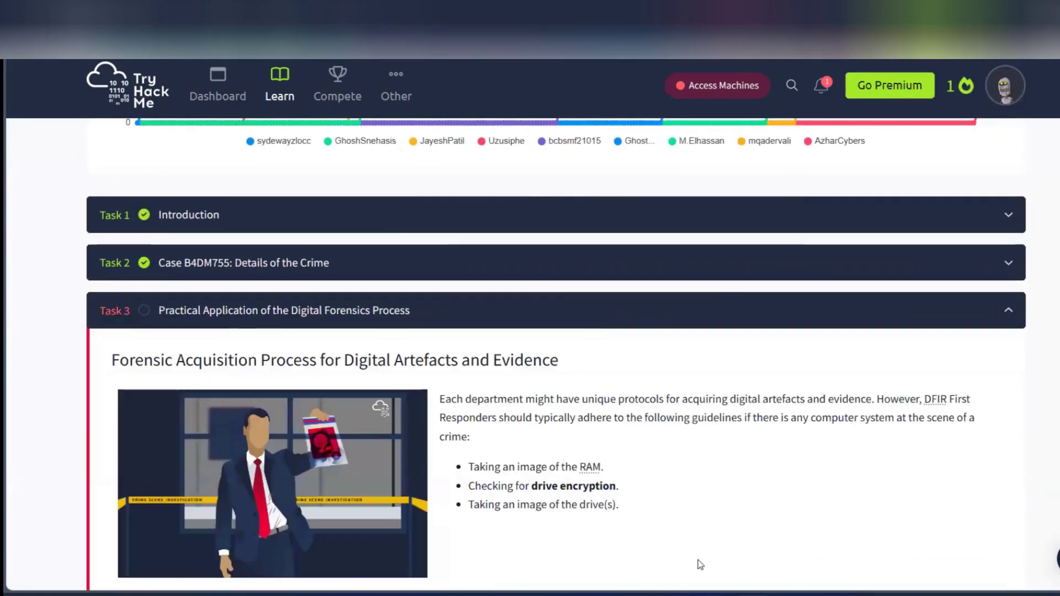
pyautogui.scroll(-4, 698, 559)
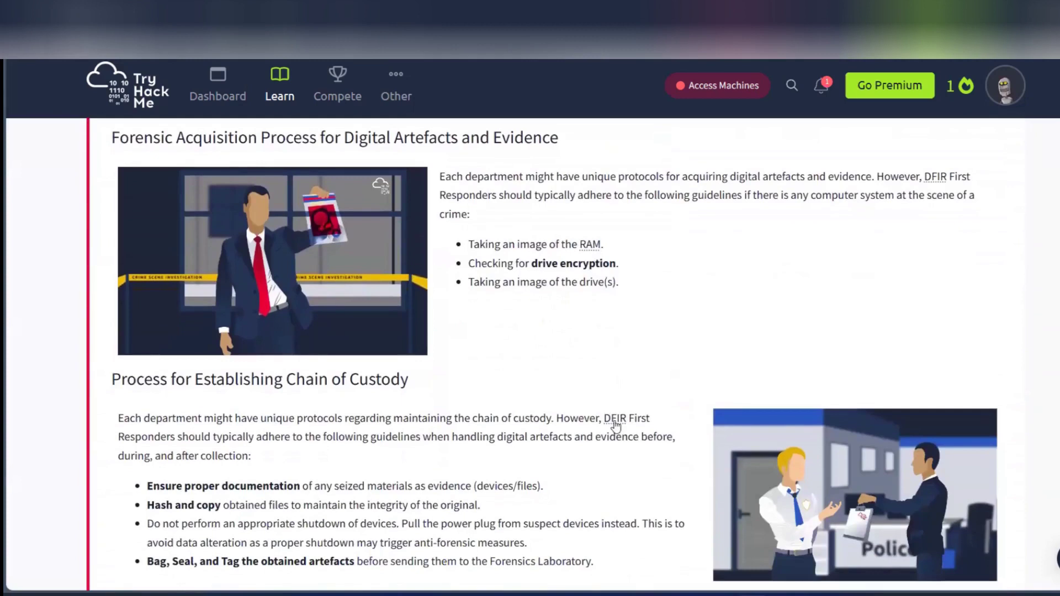
pyautogui.scroll(-1, 614, 322)
pyautogui.scroll(-1, 573, 224)
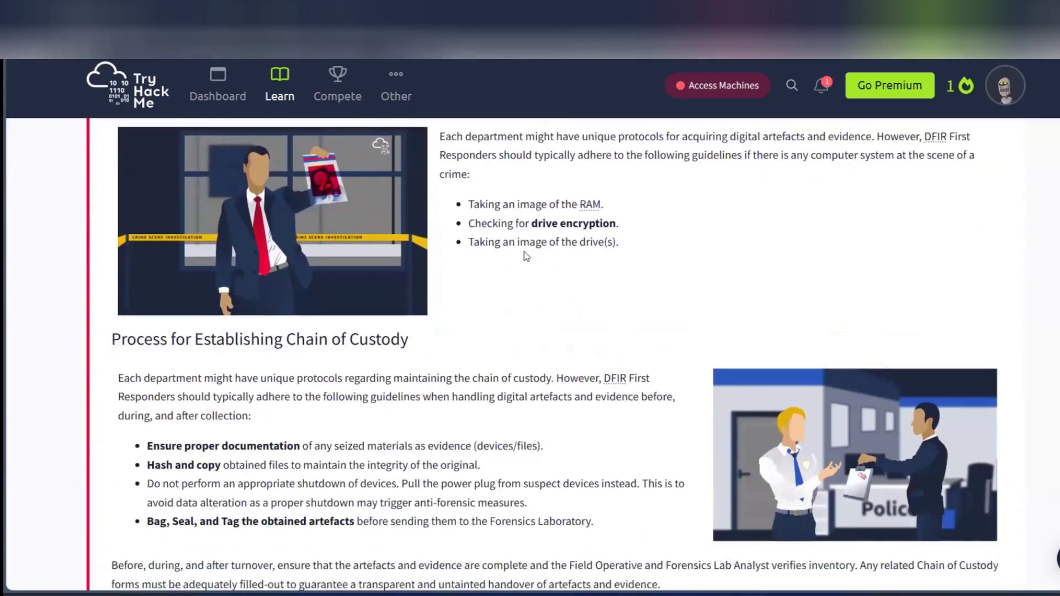
pyautogui.moveTo(529, 223); pyautogui.dragTo(621, 220)
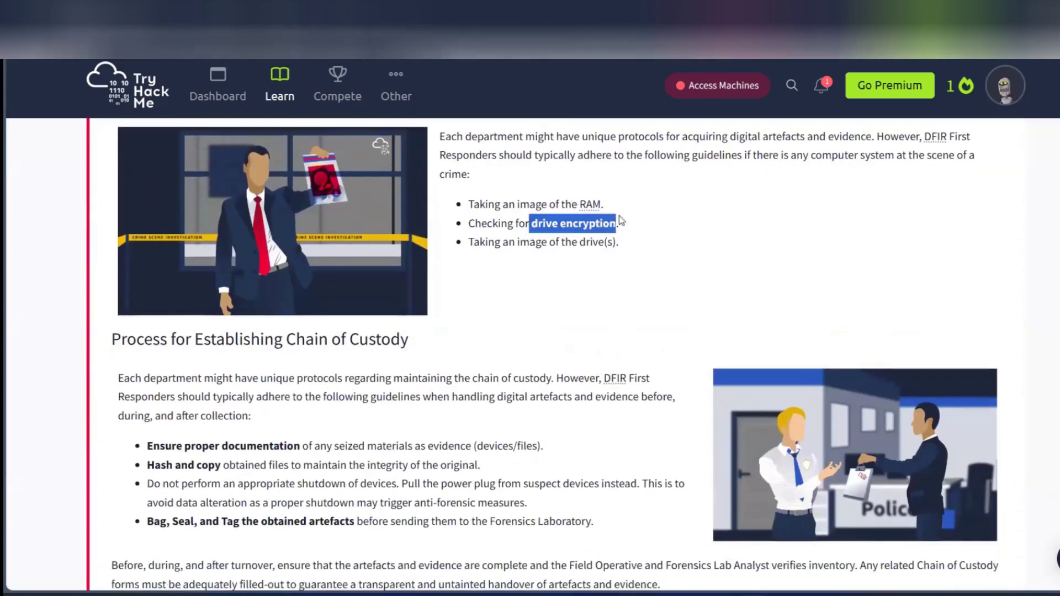
pyautogui.click(648, 273)
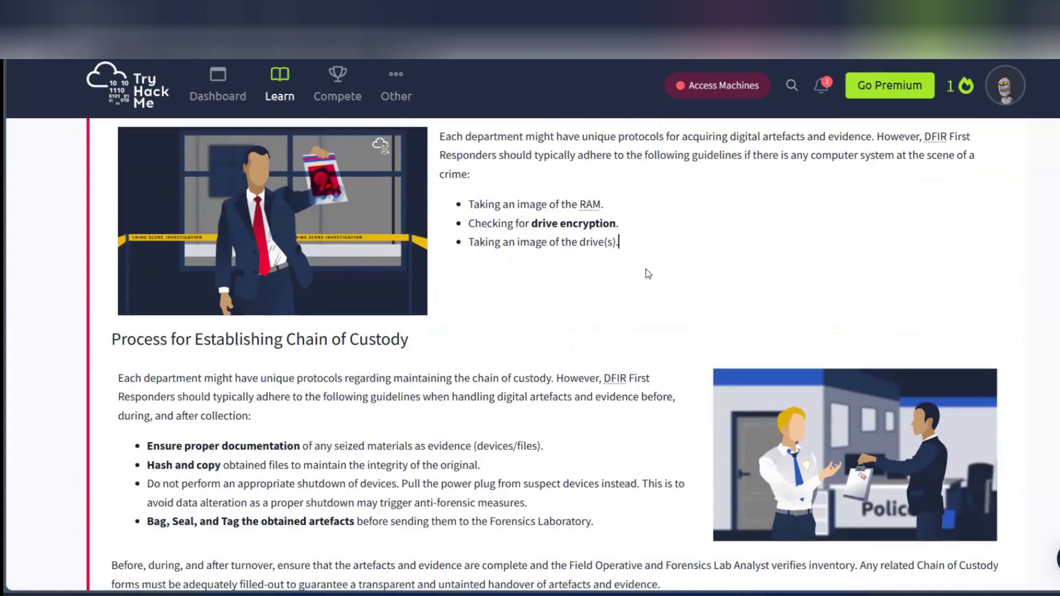
pyautogui.scroll(-3, 637, 303)
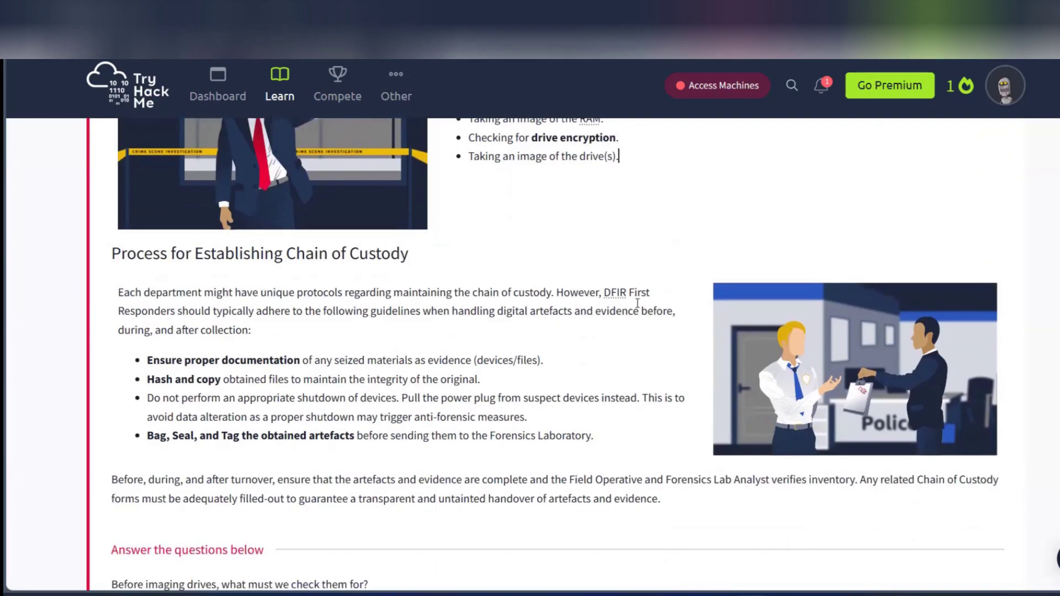
pyautogui.scroll(-2, 597, 385)
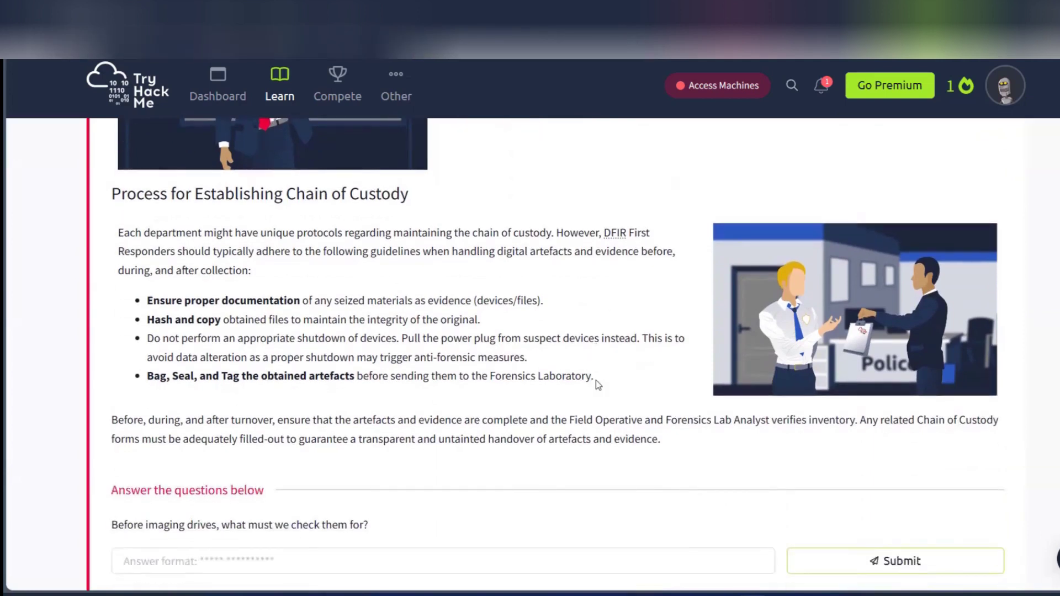
pyautogui.scroll(-3, 597, 385)
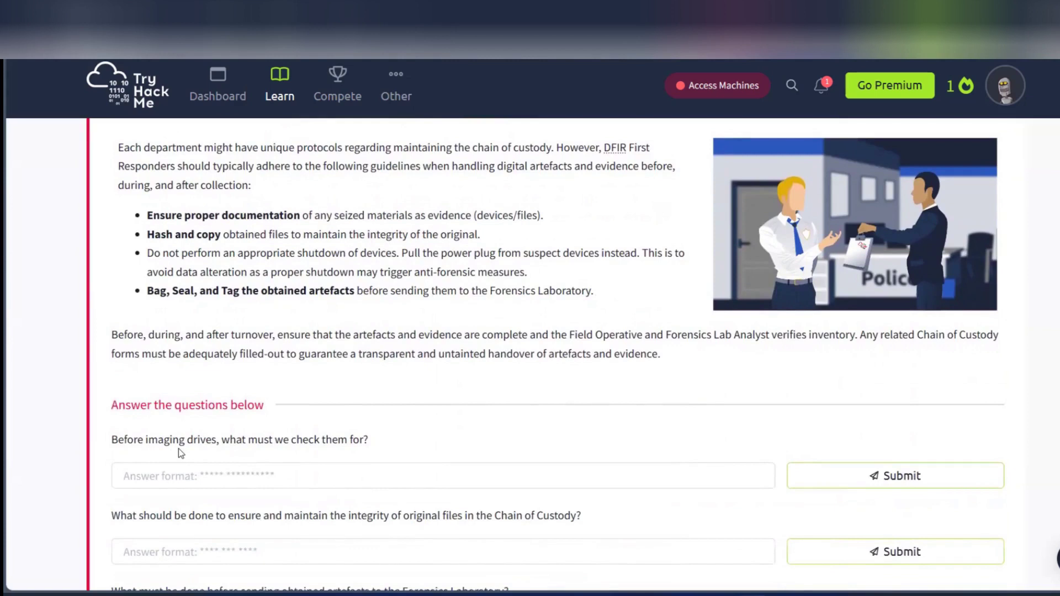
# Step: Copy "drive encryption" from the acquisition guidelines and submit it, without the trailing period, as the answer to what drives must be checked for
pyautogui.scroll(7, 178, 448)
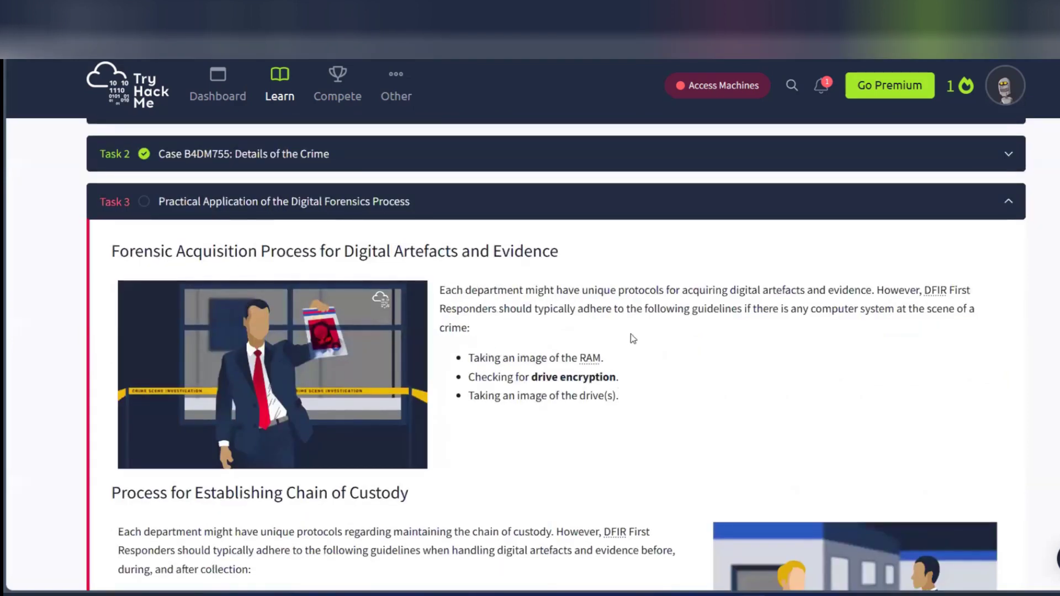
pyautogui.moveTo(532, 378); pyautogui.dragTo(619, 372)
pyautogui.hotkey('ctrl', 'c')
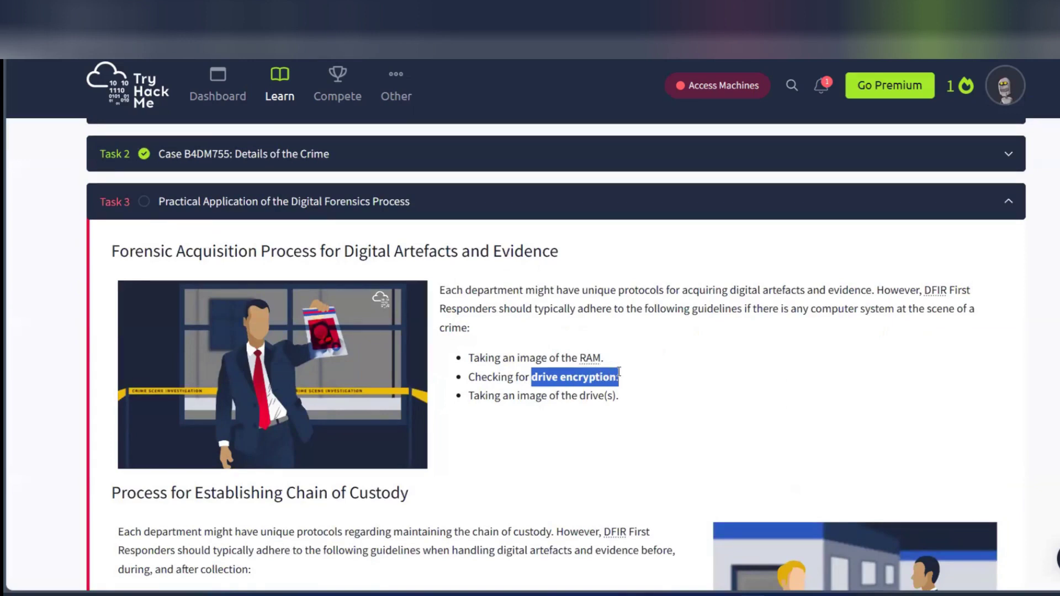
pyautogui.scroll(-8, 619, 371)
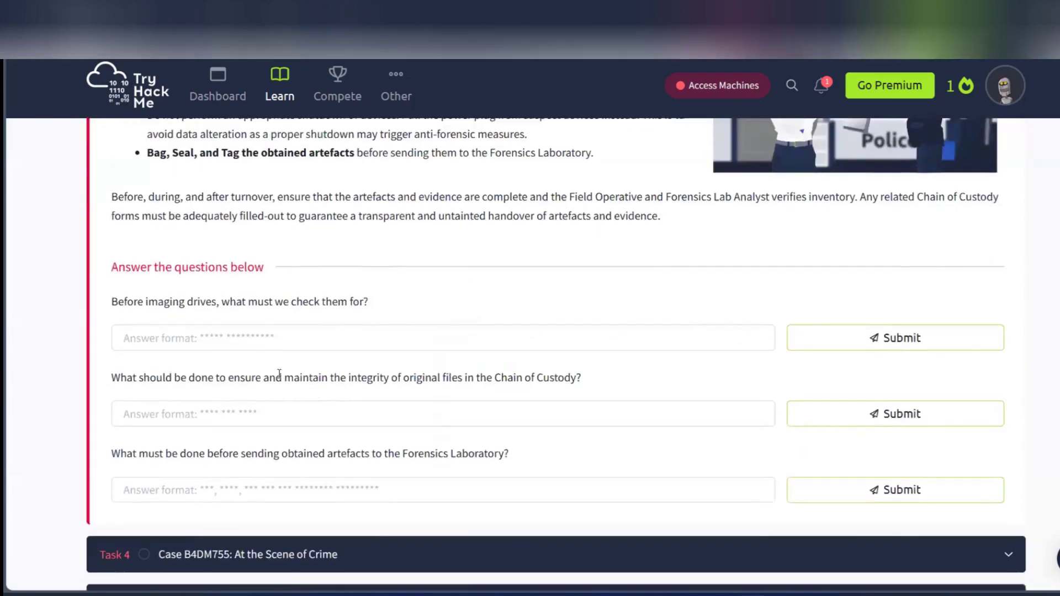
pyautogui.click(256, 349)
pyautogui.hotkey('ctrl', 'v')
pyautogui.press('BackSpace')
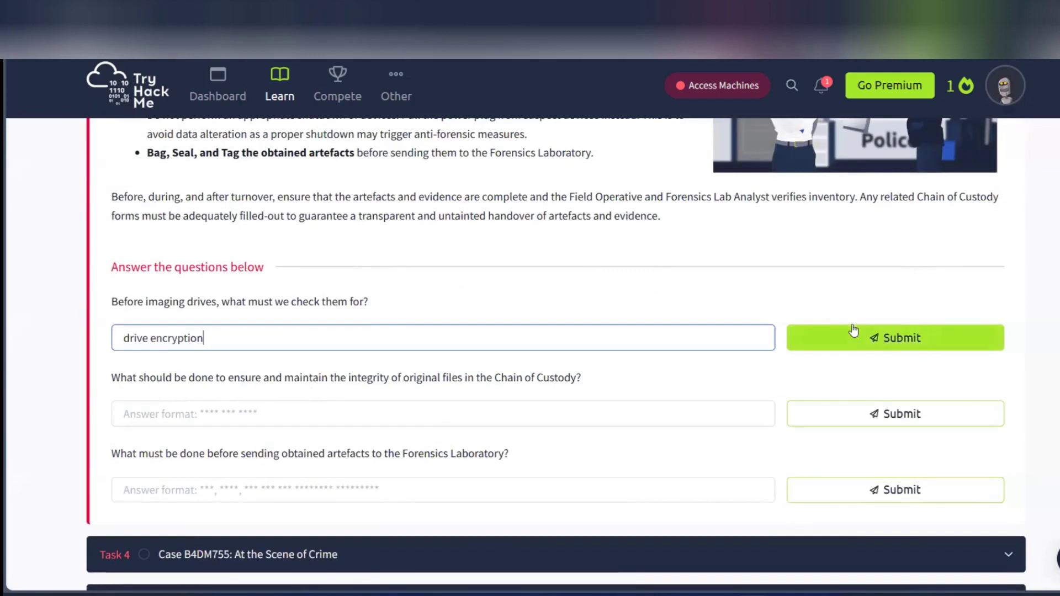
pyautogui.click(853, 330)
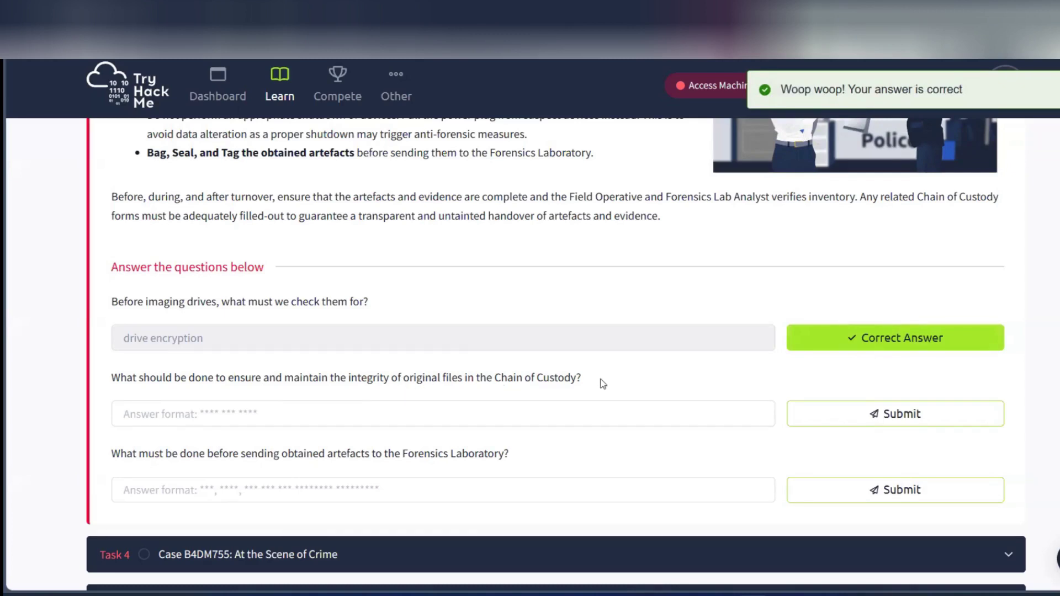
# Step: Copy "Hash and copy" from the chain of custody guidelines and submit it as the answer on maintaining the integrity of original files
pyautogui.scroll(3, 601, 382)
pyautogui.scroll(1, 601, 379)
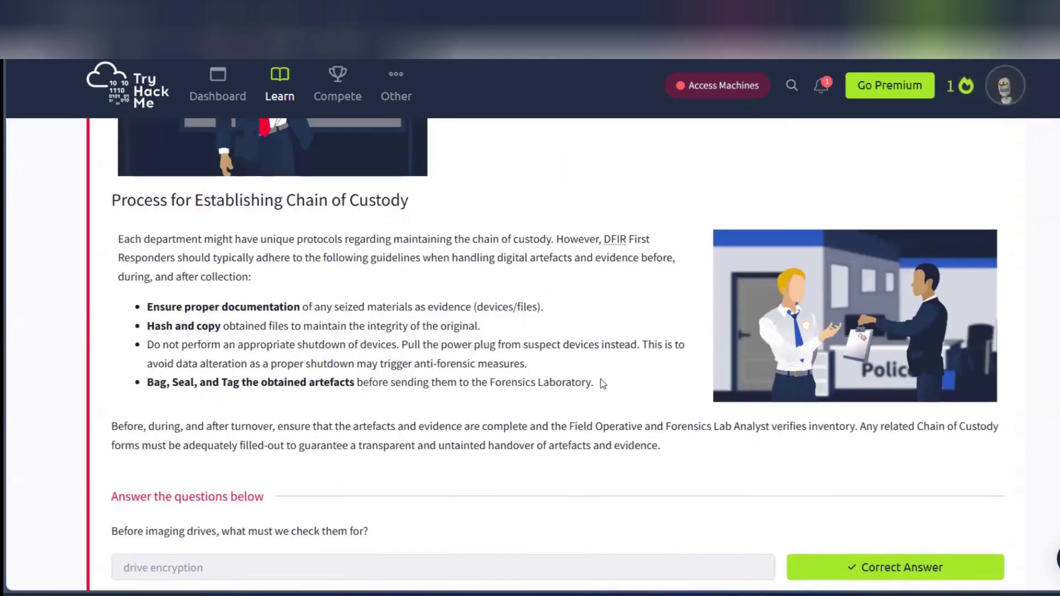
pyautogui.scroll(1, 601, 381)
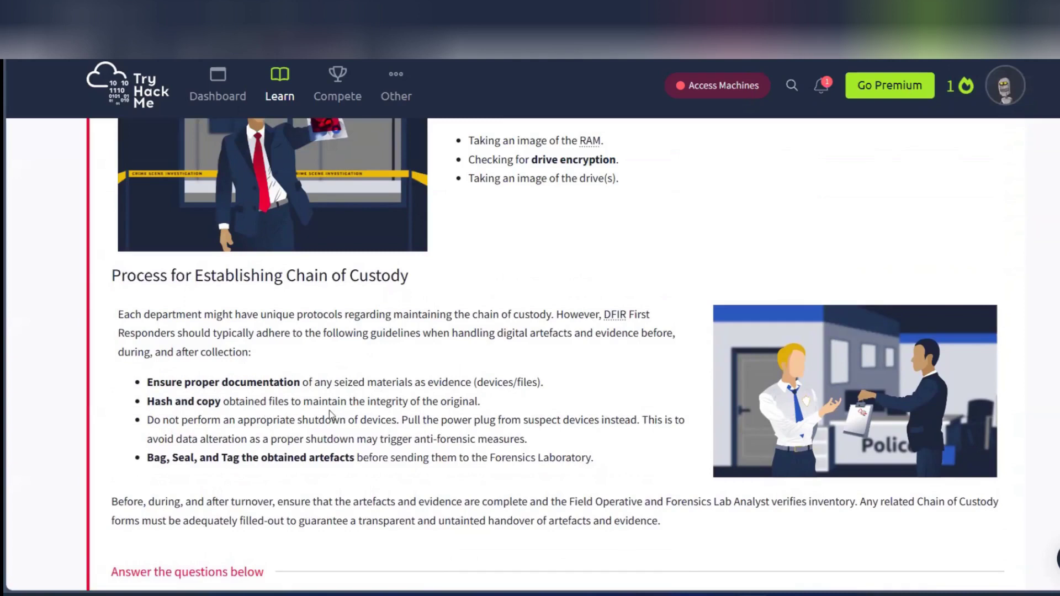
pyautogui.doubleClick(387, 401)
pyautogui.scroll(-5, 491, 406)
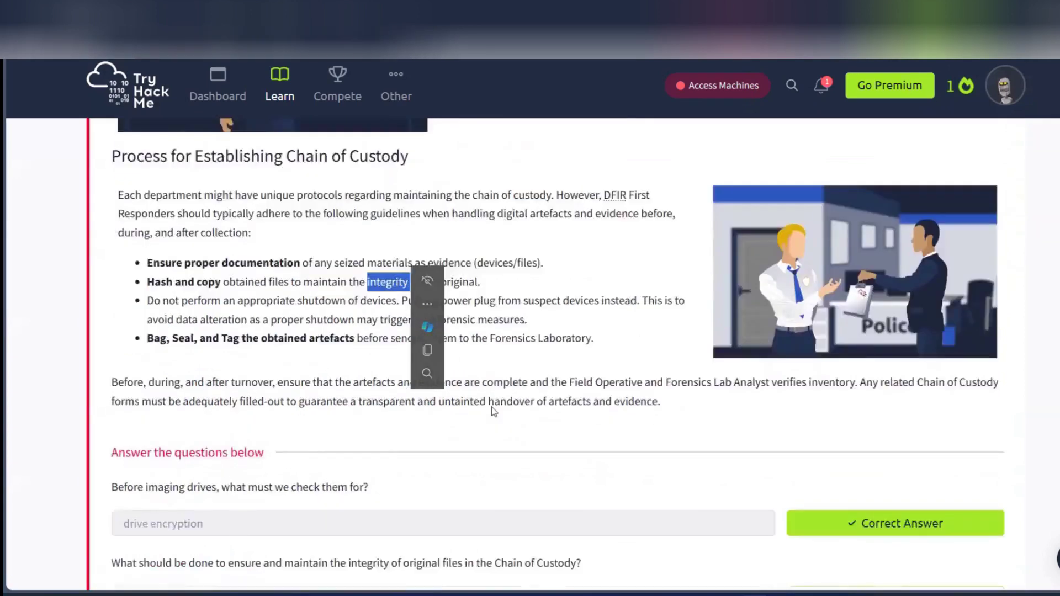
pyautogui.doubleClick(354, 366)
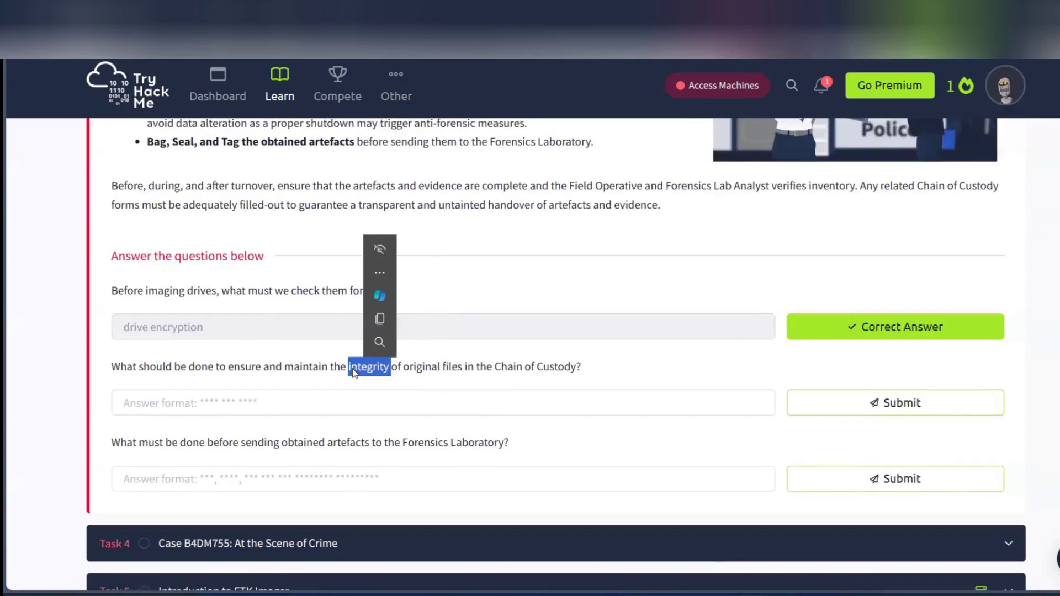
pyautogui.scroll(3, 354, 374)
pyautogui.moveTo(147, 273); pyautogui.dragTo(224, 272)
pyautogui.hotkey('ctrl', 'c')
pyautogui.scroll(-5, 224, 273)
pyautogui.click(132, 308)
pyautogui.hotkey('ctrl', 'v')
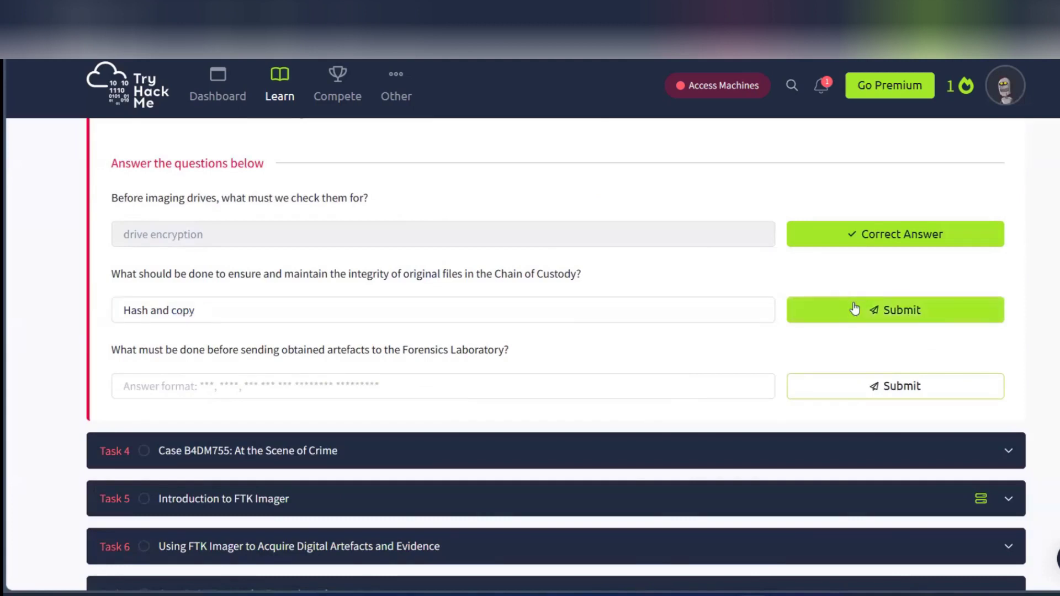
pyautogui.click(854, 308)
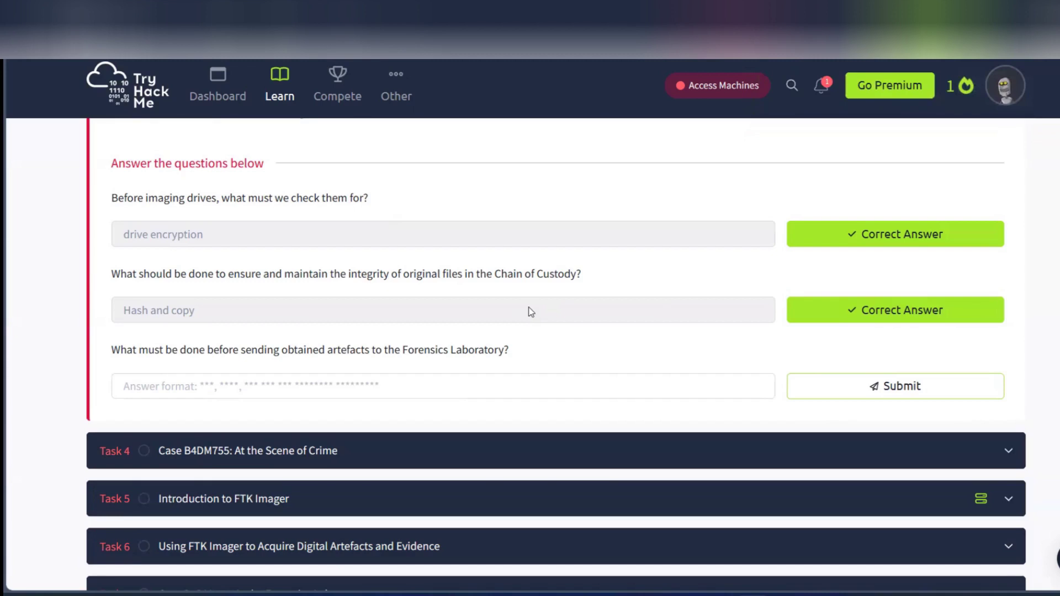
# Step: Submit "Bag, Seal, and Tag the obtained artefacts" from the guidelines as the answer to what must precede sending artefacts to the Forensics Laboratory
pyautogui.scroll(5, 530, 312)
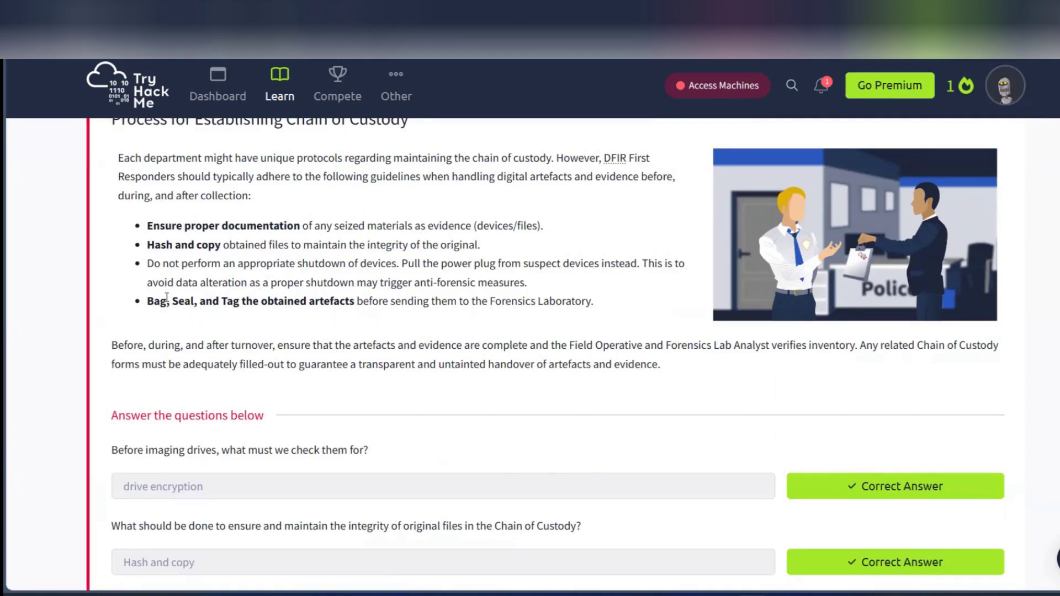
pyautogui.moveTo(149, 301); pyautogui.dragTo(354, 299)
pyautogui.scroll(-3, 355, 299)
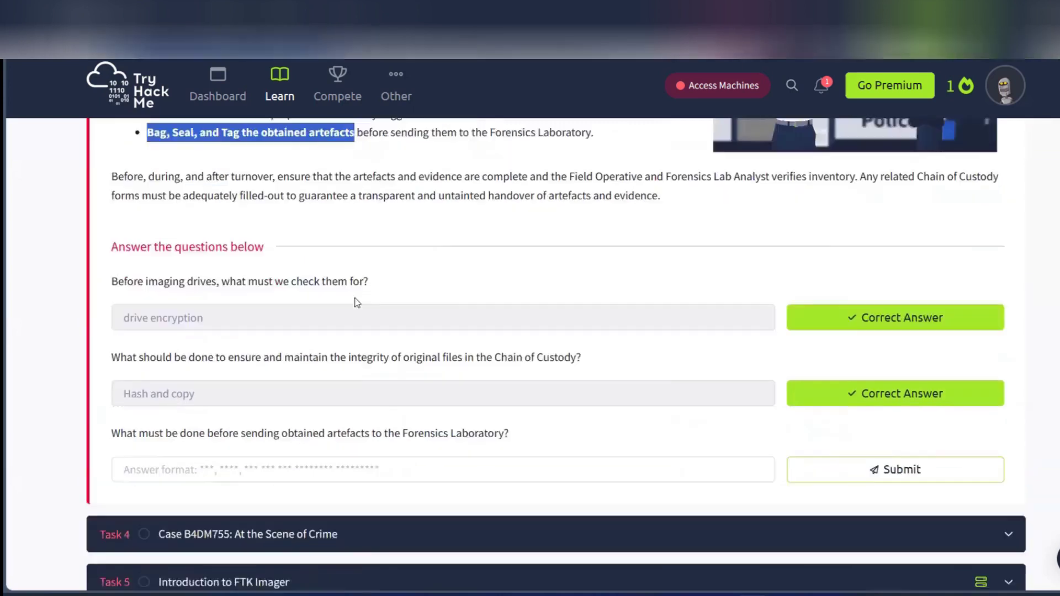
pyautogui.click(179, 448)
pyautogui.hotkey('ctrl', 'v')
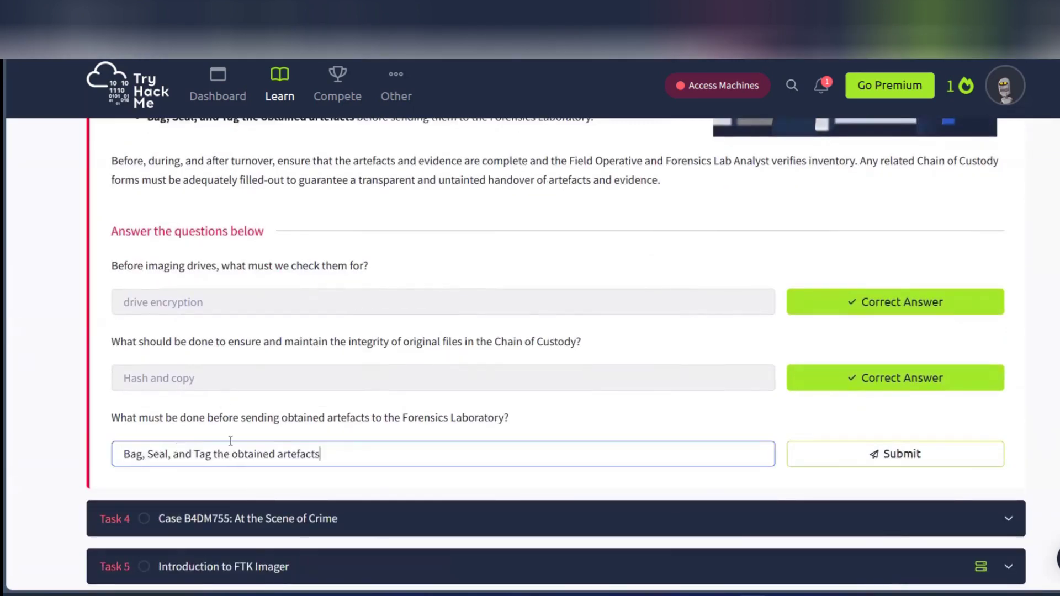
pyautogui.click(927, 454)
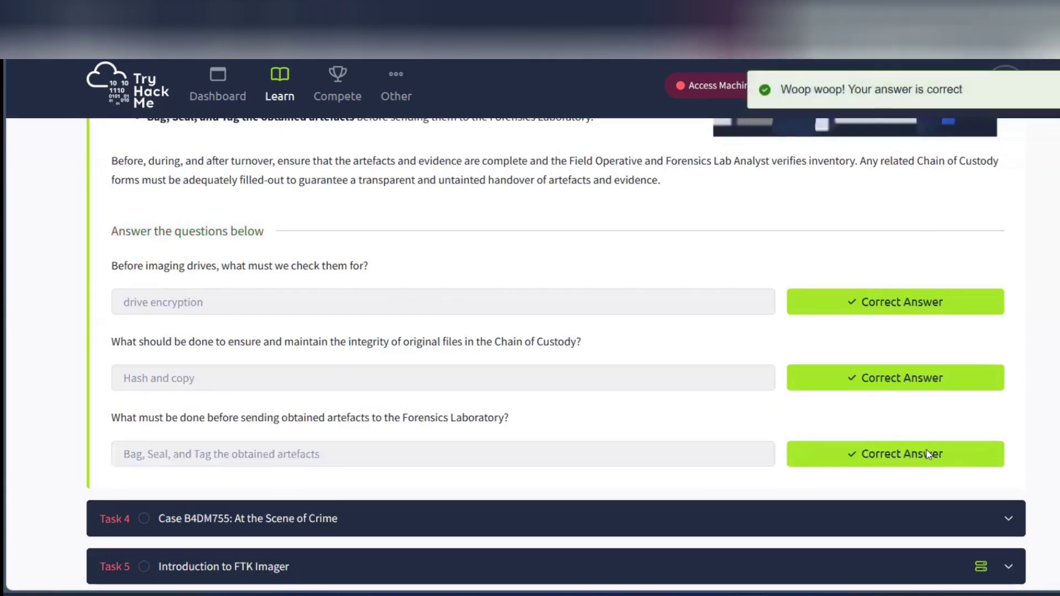
# Step: Collapse Task 3, open Task 4, and read its crime scene scenario and the questions below it
pyautogui.scroll(10, 591, 267)
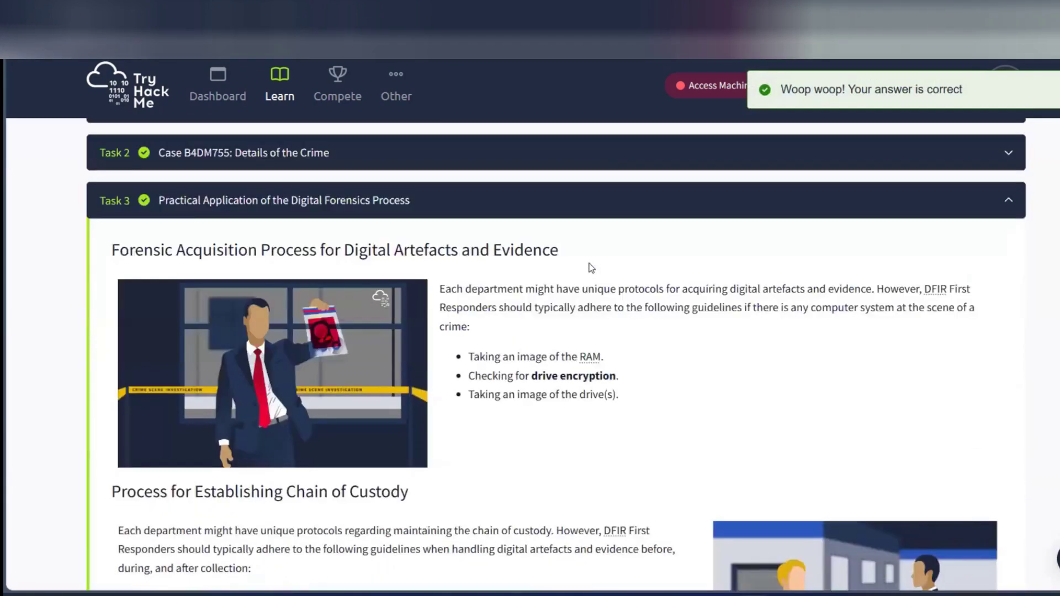
pyautogui.click(532, 212)
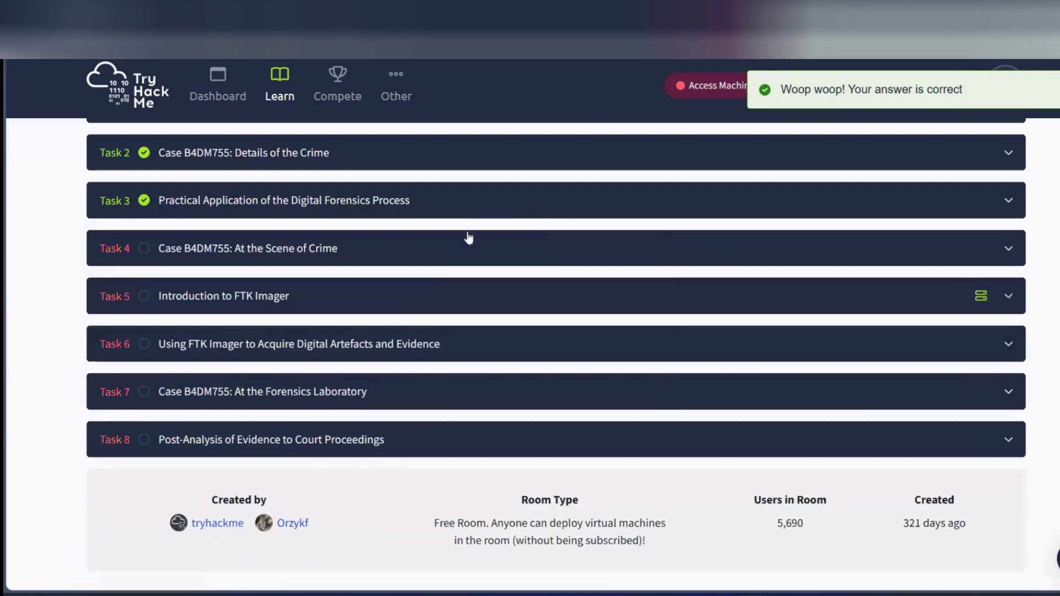
pyautogui.click(439, 251)
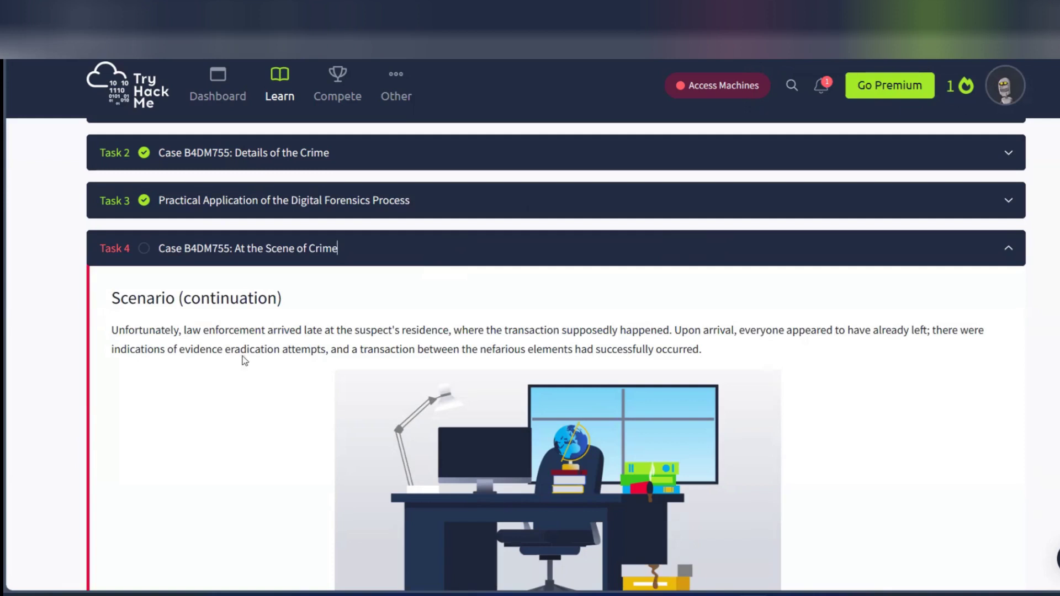
pyautogui.scroll(-6, 250, 384)
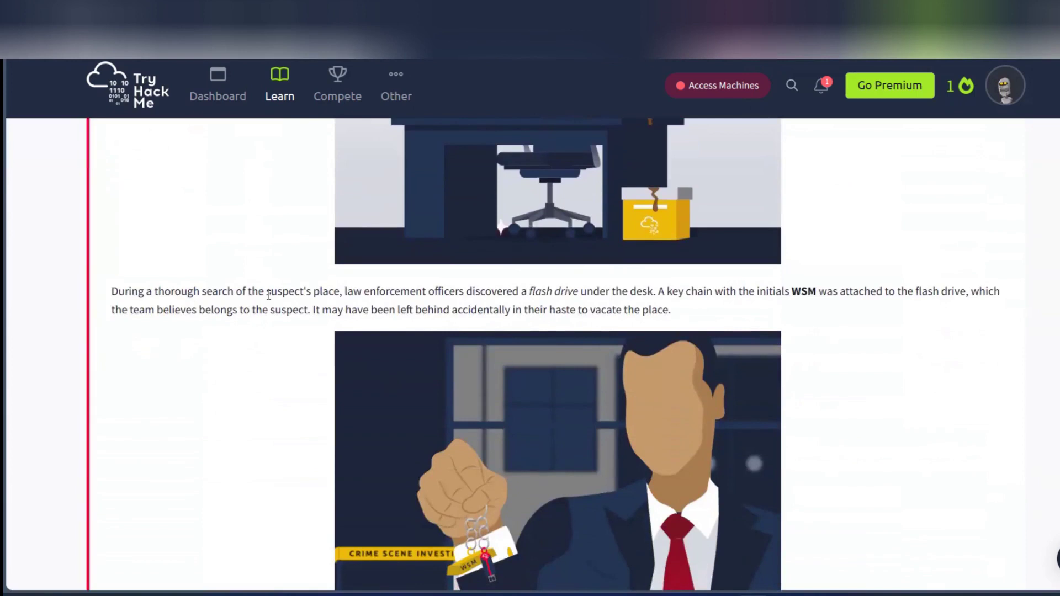
pyautogui.hscroll(-1, 269, 294)
pyautogui.scroll(-2, 804, 296)
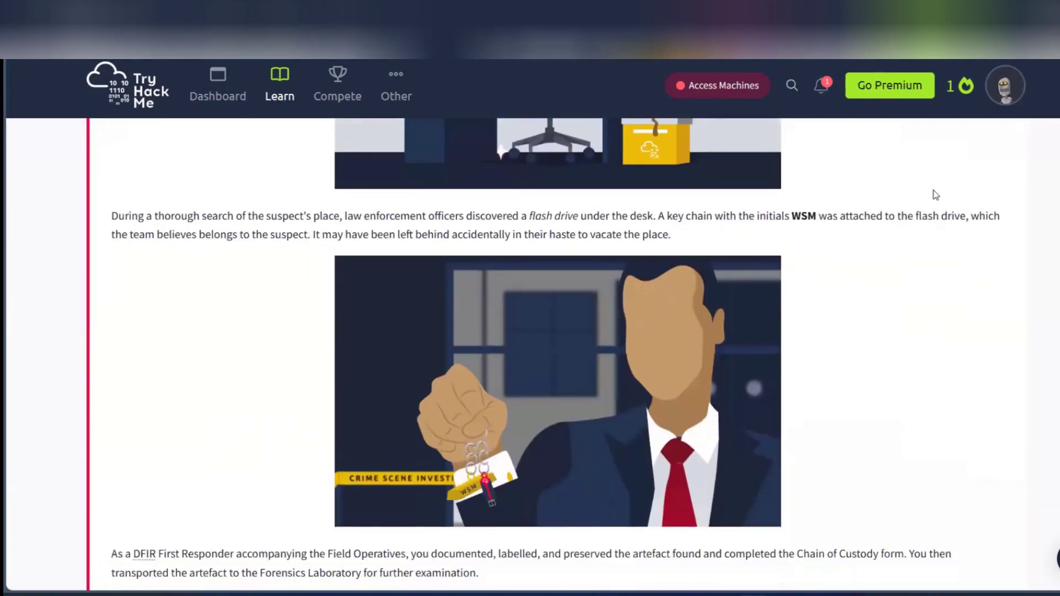
pyautogui.moveTo(917, 216); pyautogui.dragTo(964, 217)
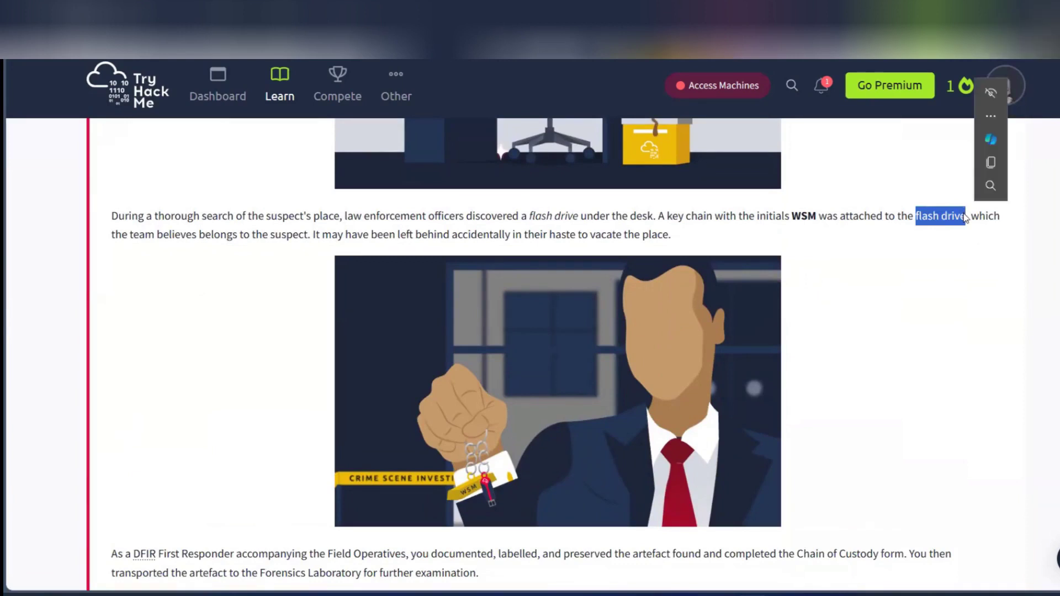
pyautogui.doubleClick(986, 256)
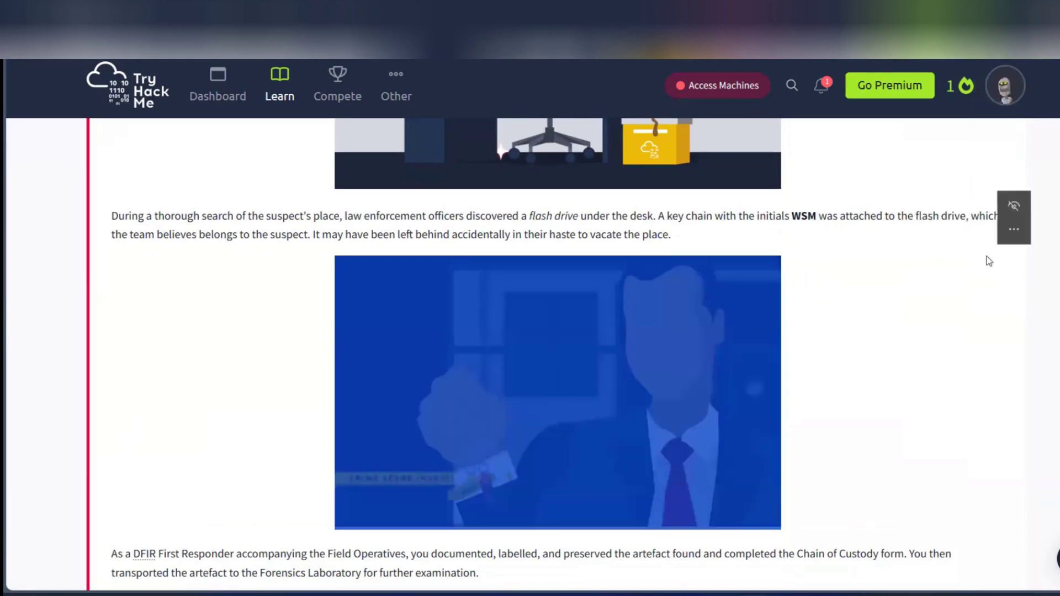
pyautogui.click(996, 225)
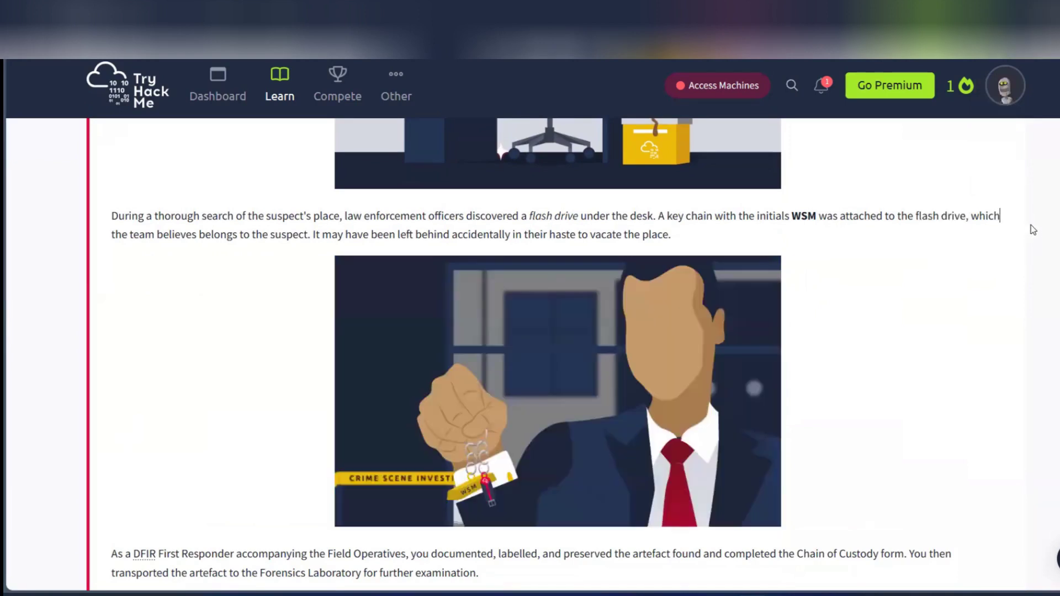
pyautogui.scroll(-3, 717, 340)
pyautogui.scroll(-2, 718, 342)
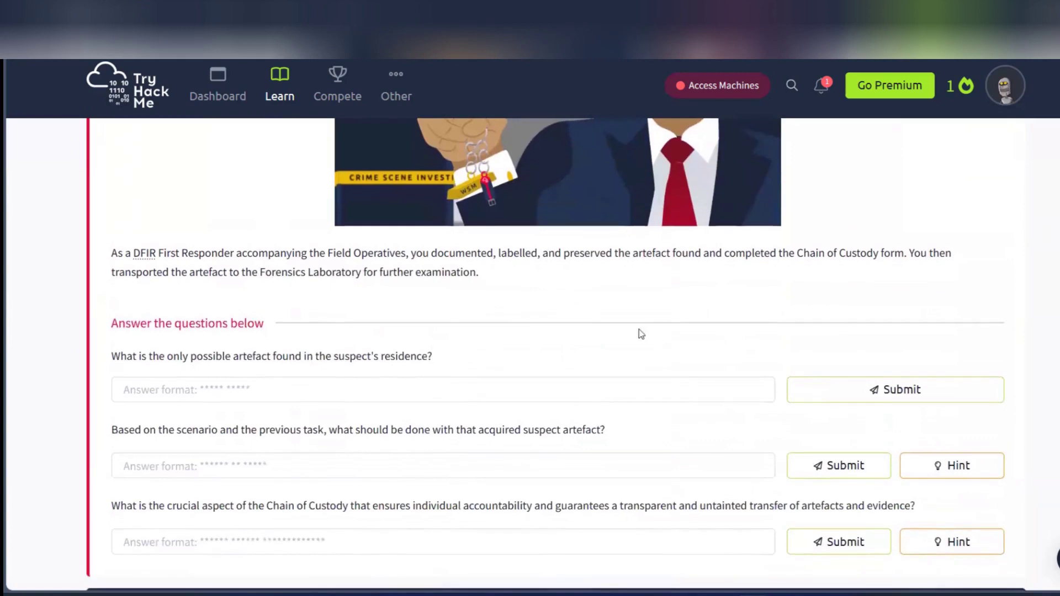
pyautogui.scroll(13, 277, 323)
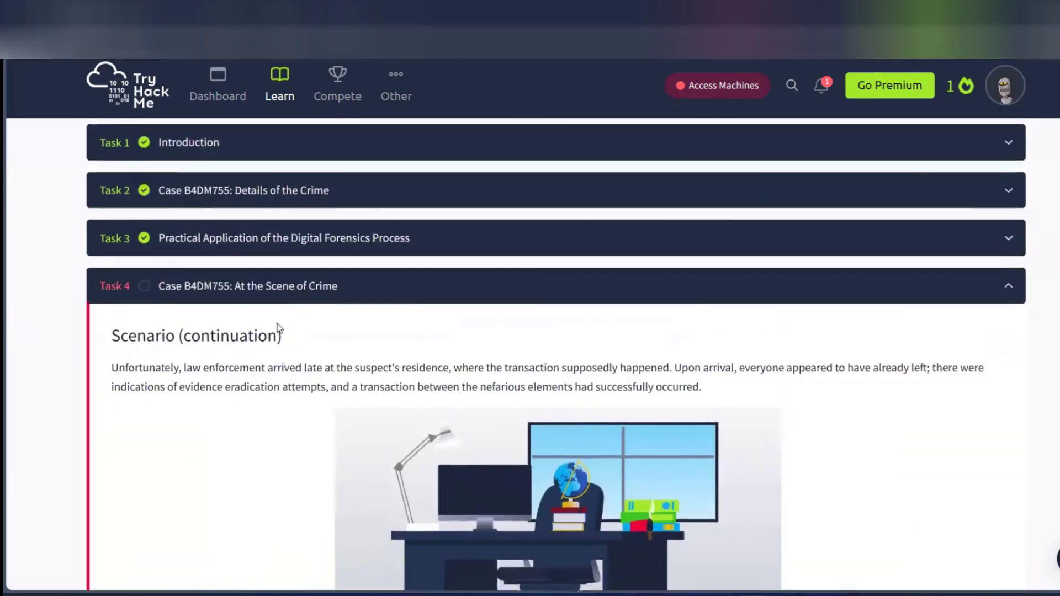
pyautogui.scroll(-3, 278, 329)
pyautogui.scroll(-10, 279, 329)
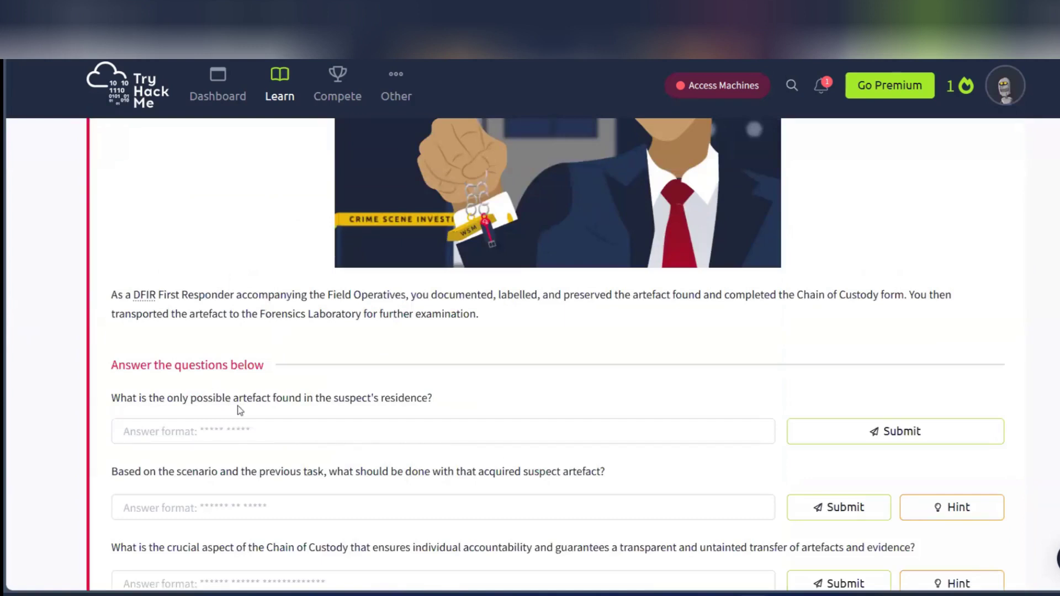
# Step: Copy "flash drive" from the scenario text and submit it as the answer on the only possible artefact found in the suspect's residence
pyautogui.scroll(6, 505, 349)
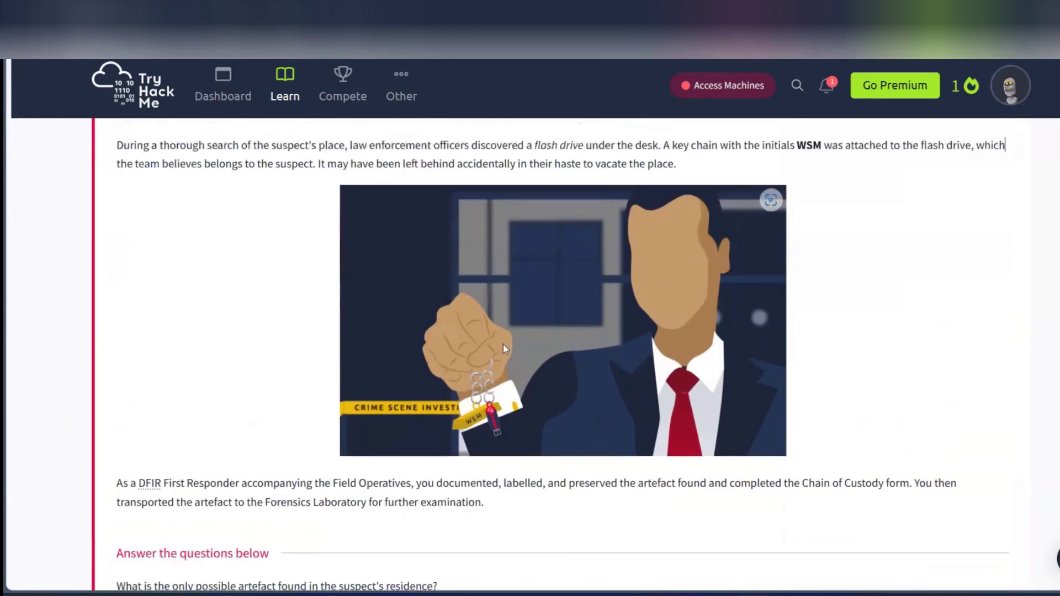
pyautogui.scroll(2, 849, 260)
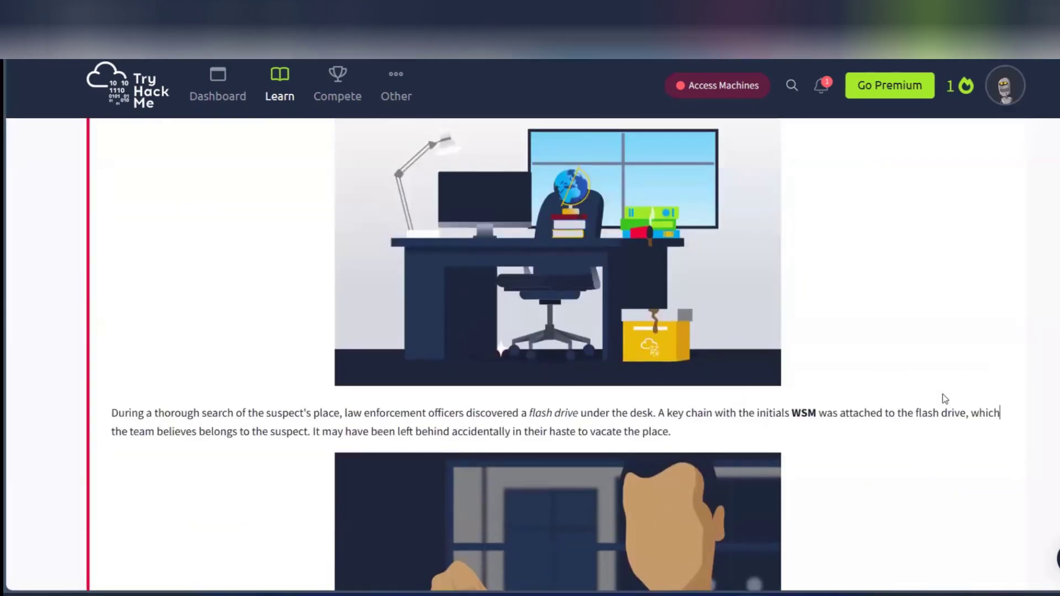
pyautogui.moveTo(917, 414); pyautogui.dragTo(966, 415)
pyautogui.hotkey('ctrl', 'c')
pyautogui.scroll(-8, 843, 509)
pyautogui.click(255, 442)
pyautogui.hotkey('ctrl', 'v')
pyautogui.click(902, 452)
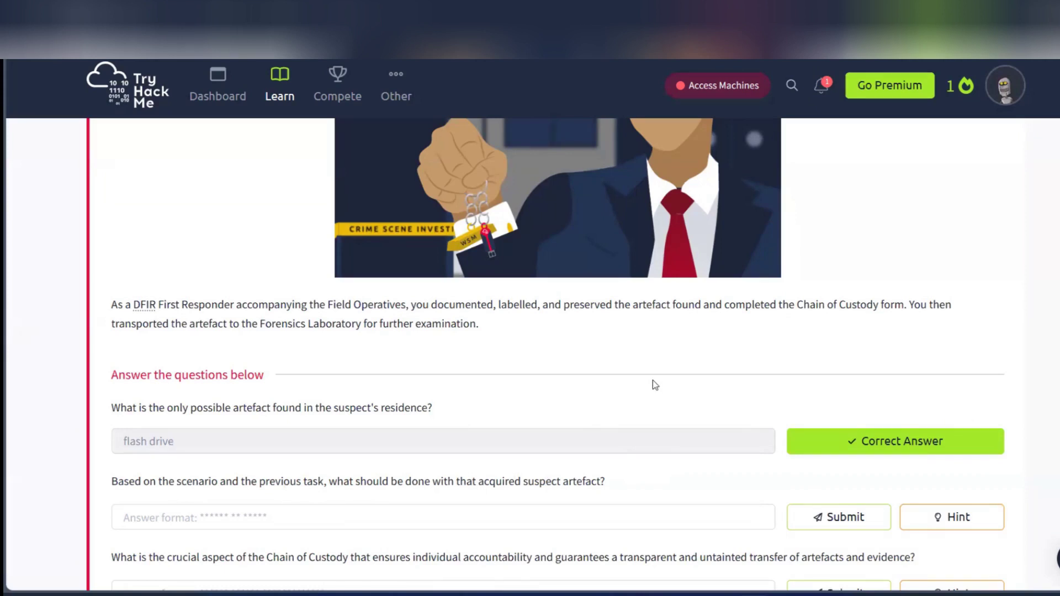
# Step: Switch from Task 4 back to Task 3 and review its forensic acquisition guidelines on imaging and drive encryption
pyautogui.scroll(2, 653, 379)
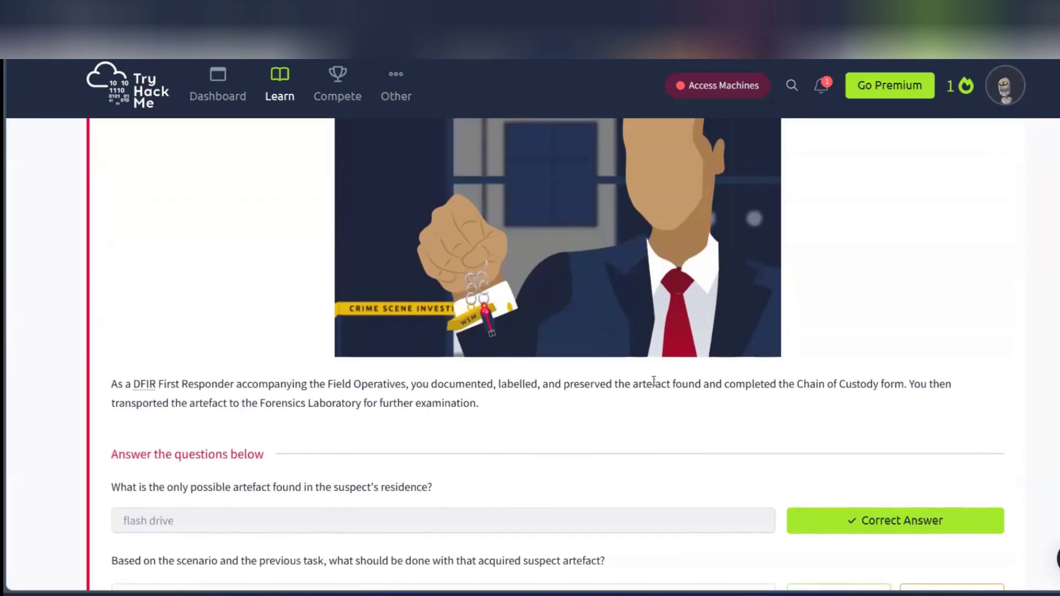
pyautogui.scroll(5, 653, 381)
pyautogui.scroll(8, 653, 381)
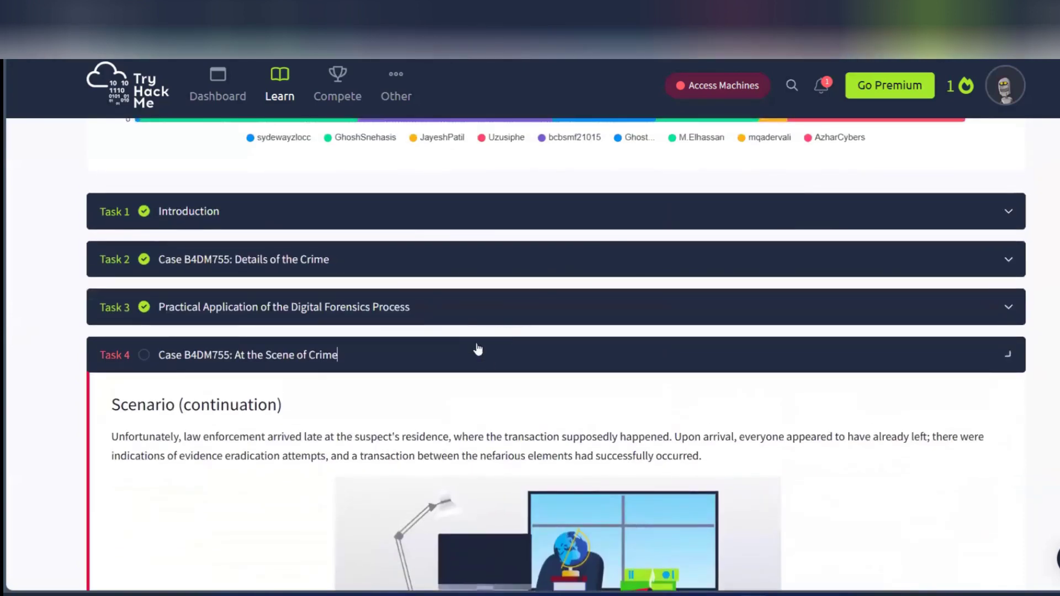
pyautogui.click(476, 350)
pyautogui.click(450, 312)
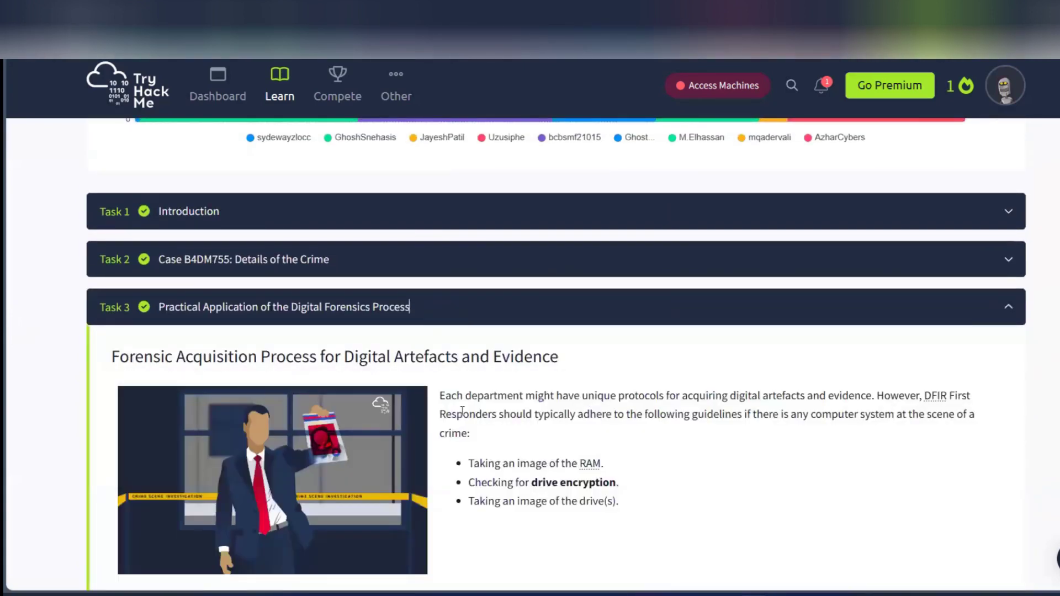
pyautogui.scroll(-4, 463, 411)
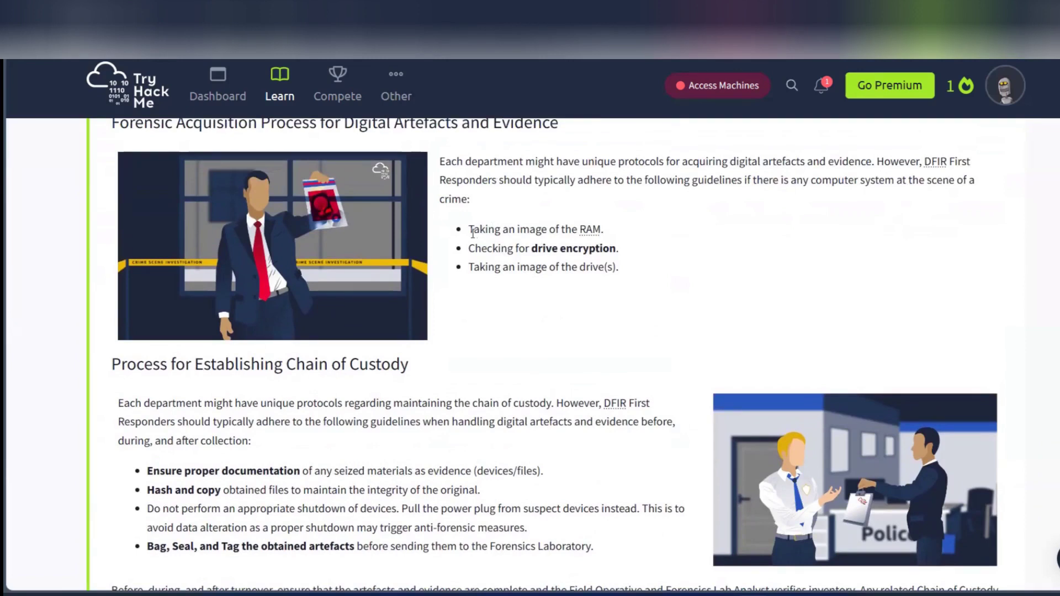
pyautogui.moveTo(470, 232); pyautogui.dragTo(603, 227)
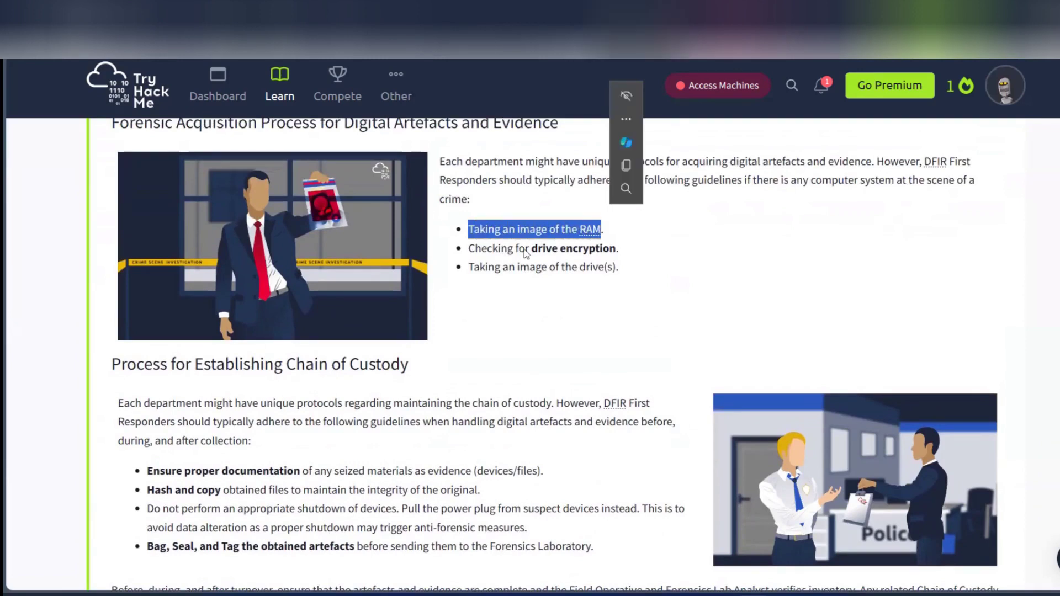
pyautogui.moveTo(469, 249); pyautogui.dragTo(474, 250)
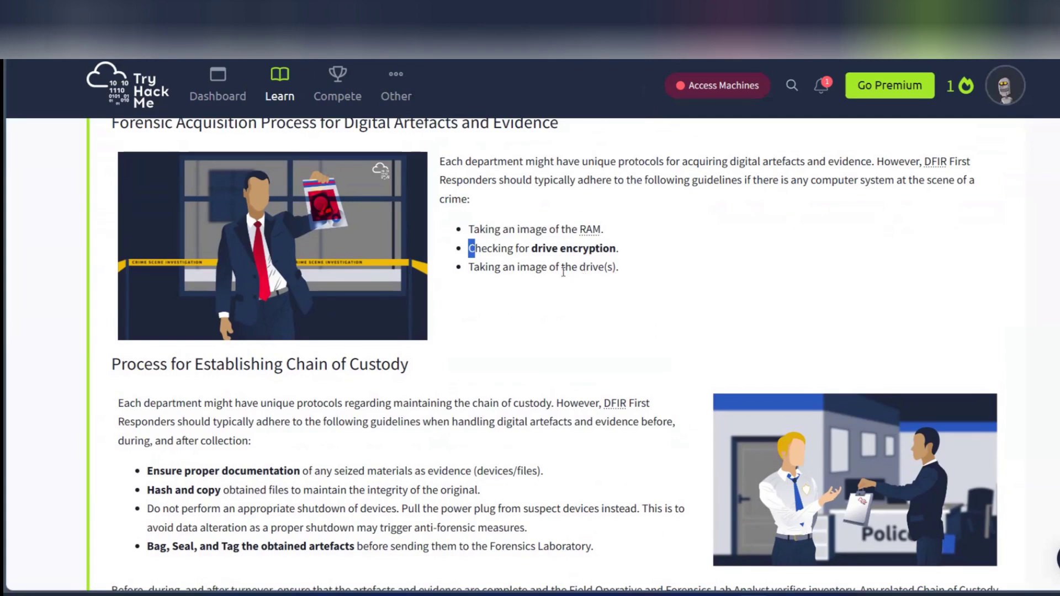
# Step: Copy "Taking an image" from the drive imaging item in the acquisition guidelines
pyautogui.click(542, 270)
pyautogui.hotkey('shift', 'Left')
pyautogui.hotkey('shift', 'Left')
pyautogui.hotkey('shift', 'Left')
pyautogui.hotkey('shift', 'Left')
pyautogui.hotkey('shift', 'Left')
pyautogui.hotkey('shift', 'Left')
pyautogui.hotkey('shift', 'Left')
pyautogui.hotkey('shift', 'Left')
pyautogui.hotkey('shift', 'Left')
pyautogui.hotkey('shift', 'Left')
pyautogui.hotkey('shift', 'Left')
pyautogui.hotkey('shift', 'Left')
pyautogui.hotkey('shift', 'Left')
pyautogui.hotkey('shift', 'Left')
pyautogui.hotkey('shift', 'Left')
pyautogui.hotkey('ctrl', 'c')
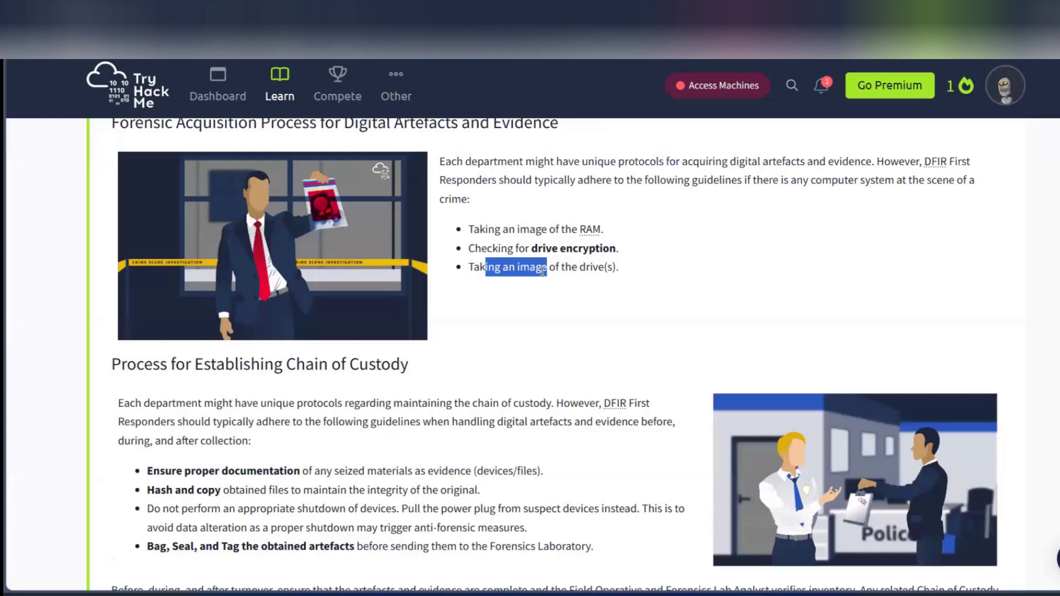
# Step: Return to Task 4 and submit "Taking an image" as the answer on what should be done with the acquired suspect artefact
pyautogui.scroll(2, 518, 232)
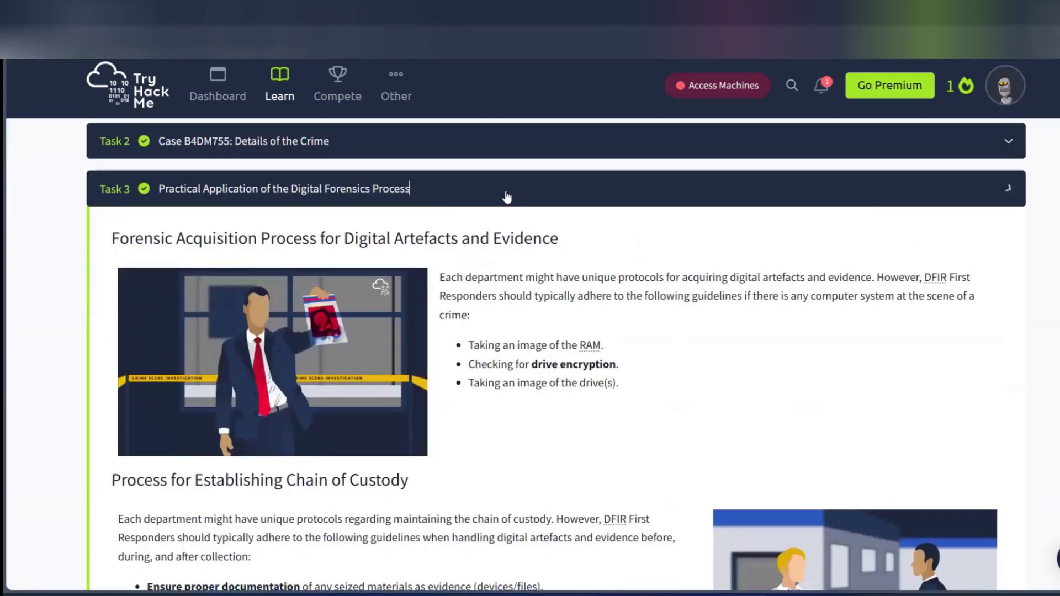
pyautogui.click(504, 194)
pyautogui.click(378, 236)
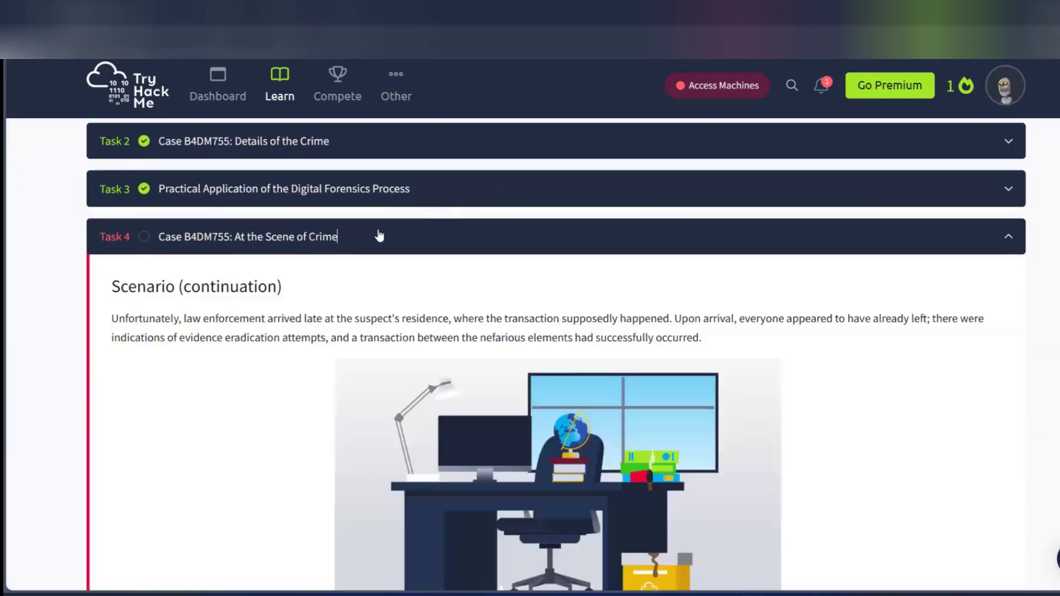
pyautogui.scroll(-10, 378, 236)
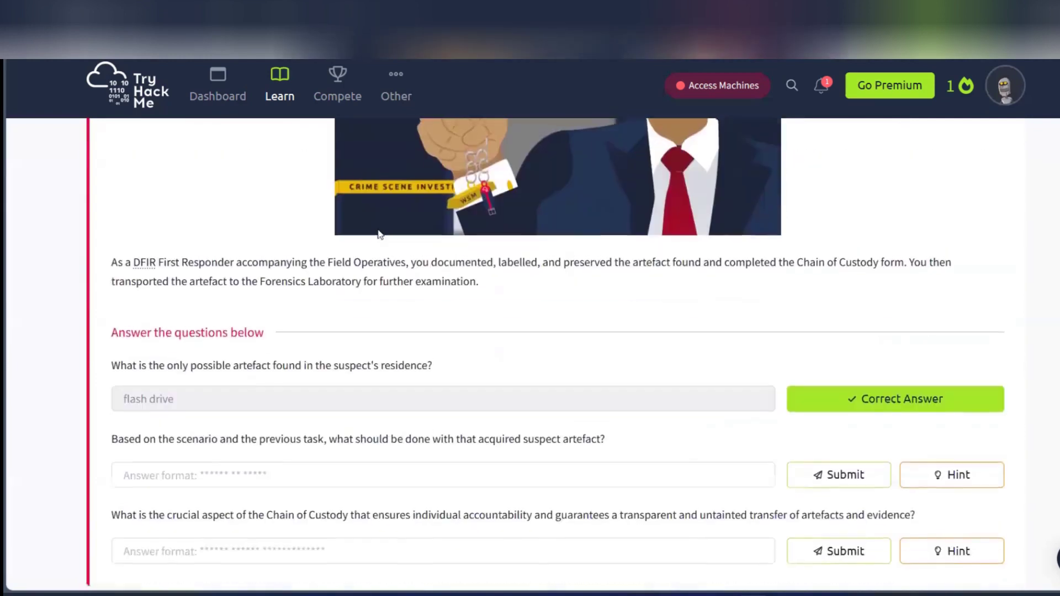
pyautogui.click(235, 472)
pyautogui.hotkey('ctrl', 'v')
pyautogui.click(874, 469)
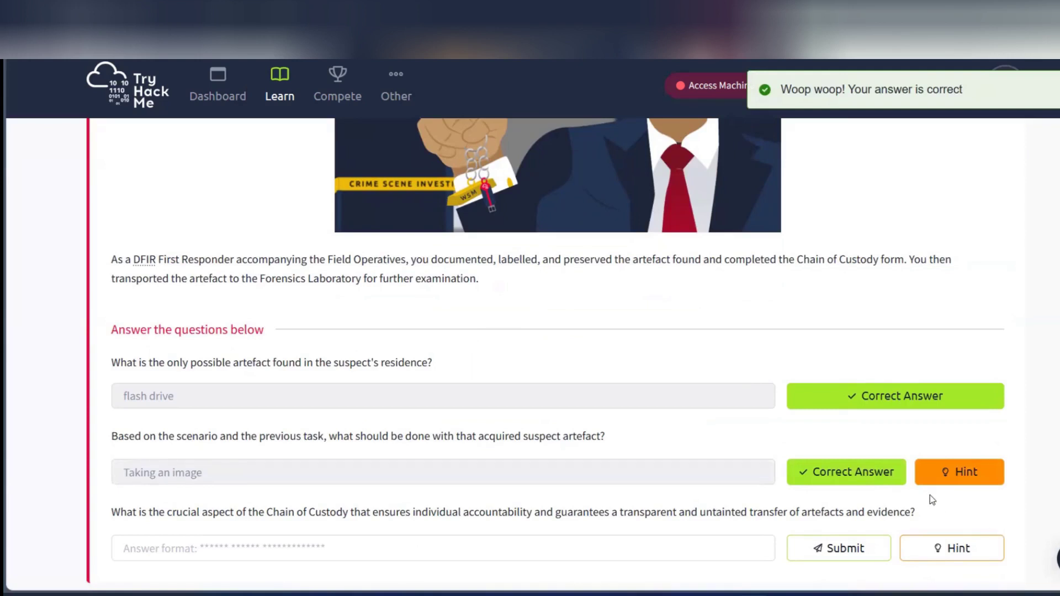
# Step: Read the hint for the question on the crucial aspect of the Chain of Custody, and close it
pyautogui.scroll(-2, 931, 498)
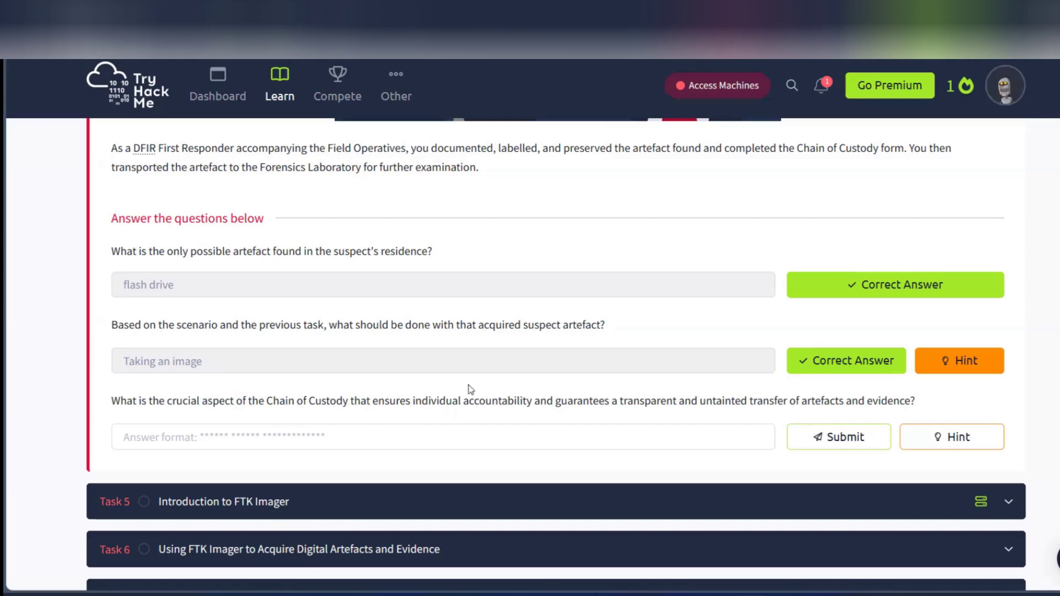
pyautogui.click(942, 440)
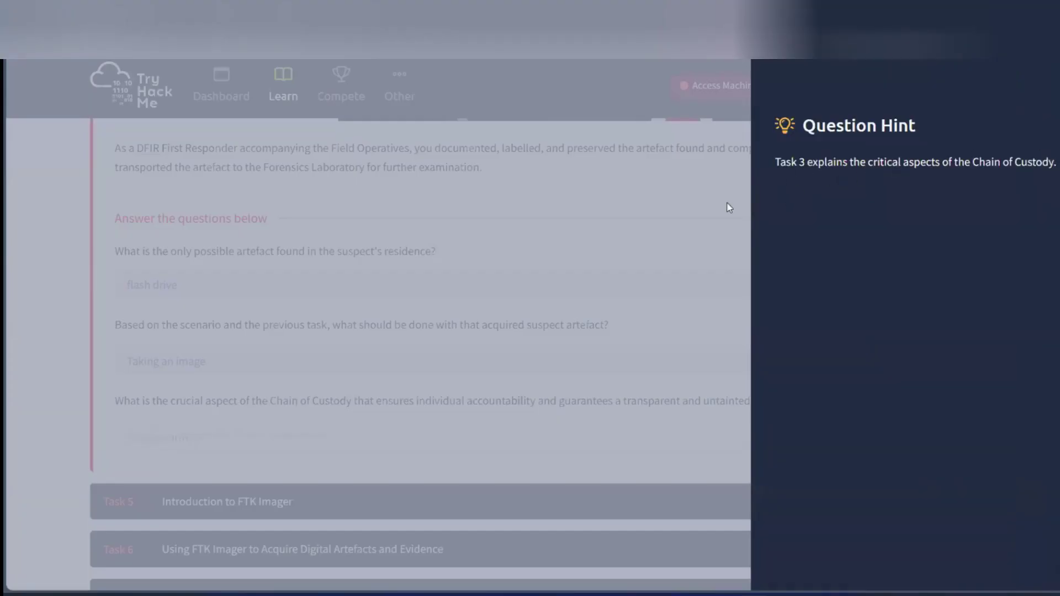
pyautogui.click(663, 215)
# Step: Reopen Task 3 and select "Ensure proper documentation" in the guidelines for establishing the chain of custody
pyautogui.scroll(10, 564, 235)
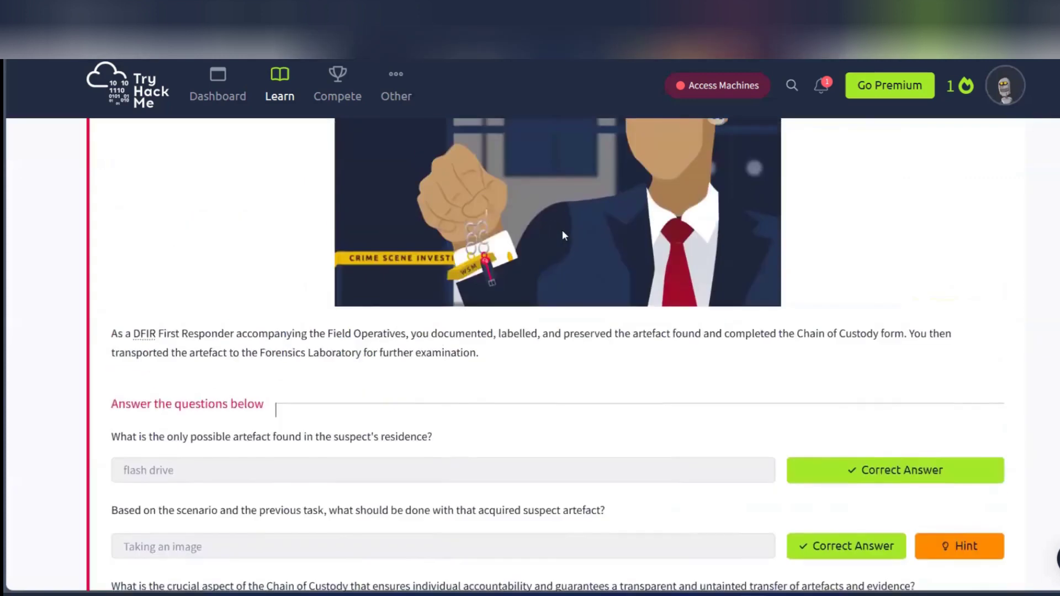
pyautogui.scroll(3, 563, 235)
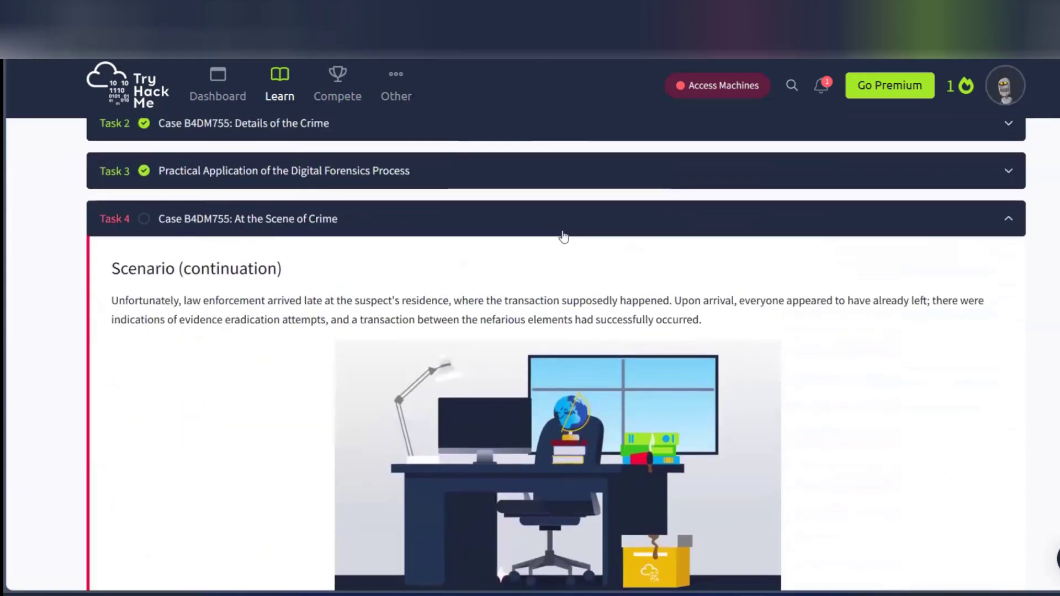
pyautogui.click(424, 205)
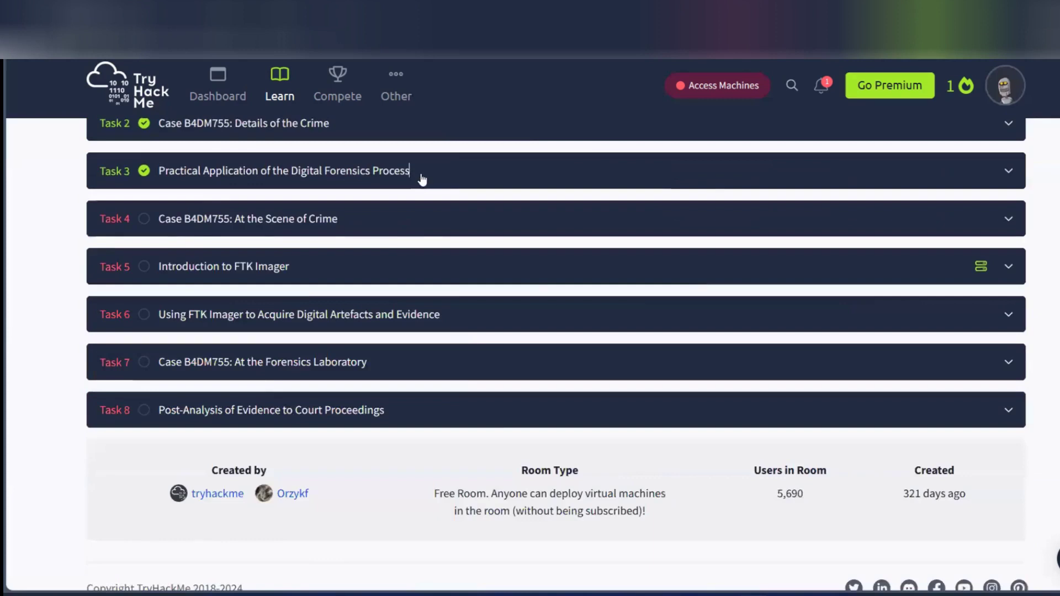
pyautogui.click(421, 178)
pyautogui.scroll(-4, 515, 364)
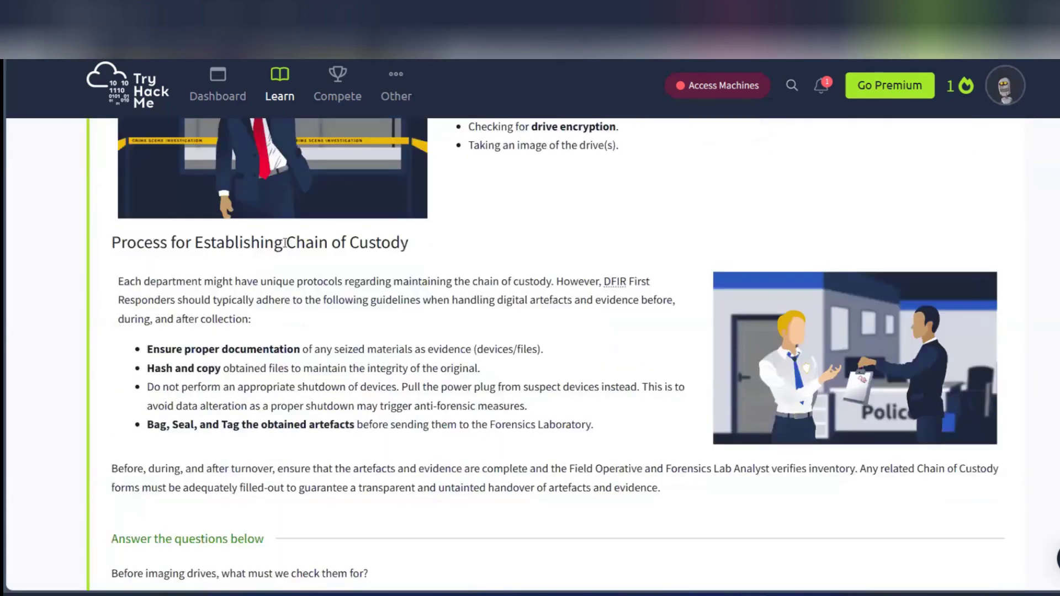
pyautogui.moveTo(284, 243); pyautogui.dragTo(444, 258)
pyautogui.click(181, 344)
pyautogui.moveTo(297, 352); pyautogui.dragTo(137, 356)
# Step: Return to Task 4 and submit "Ensure proper documentation" as the answer on the crucial aspect of the Chain of Custody
pyautogui.scroll(5, 408, 229)
pyautogui.click(408, 229)
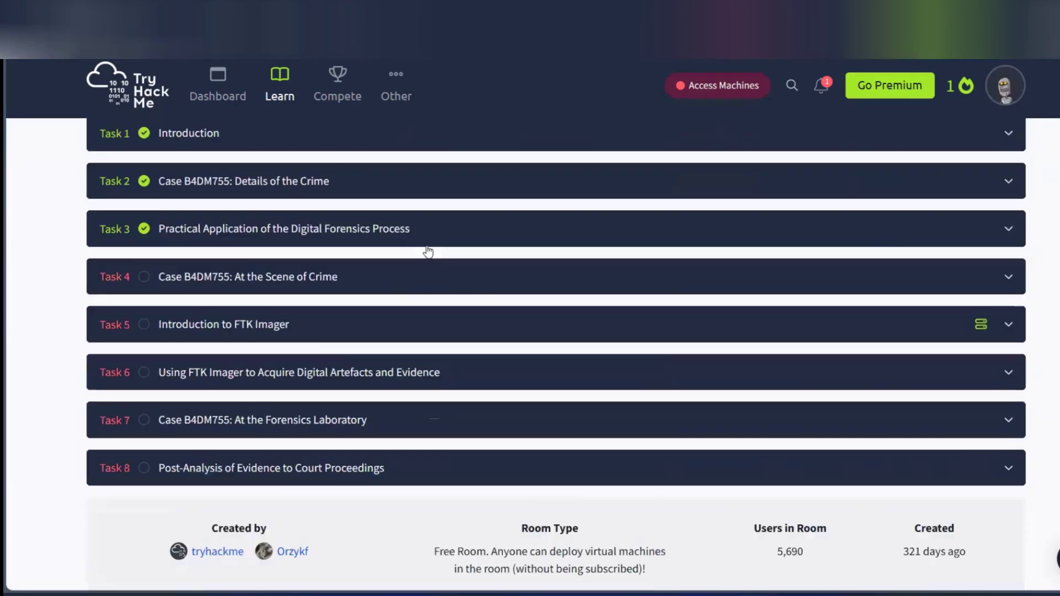
pyautogui.click(408, 282)
pyautogui.scroll(-12, 501, 436)
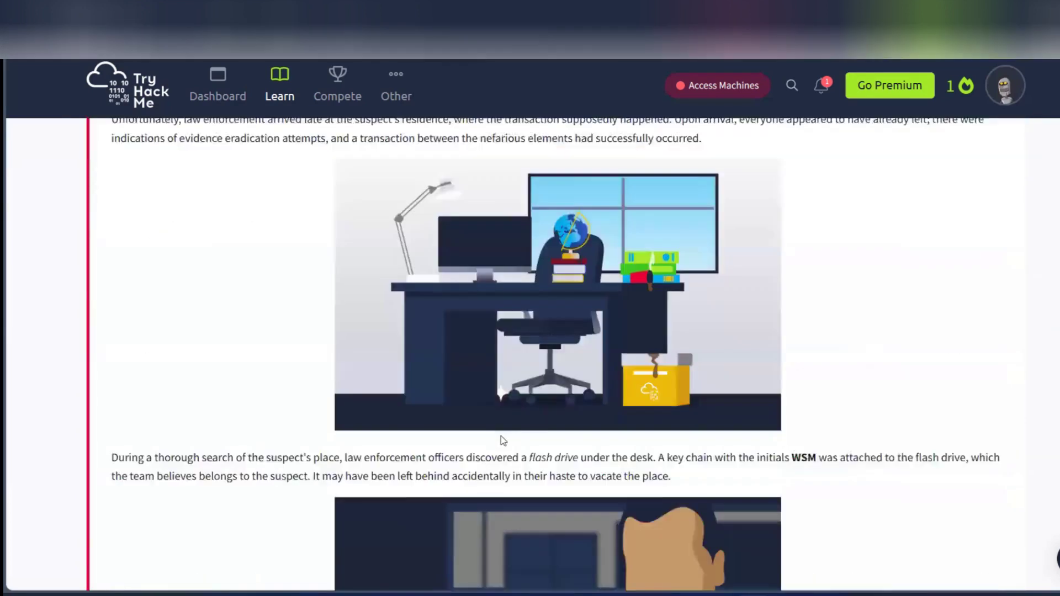
pyautogui.scroll(-1, 501, 435)
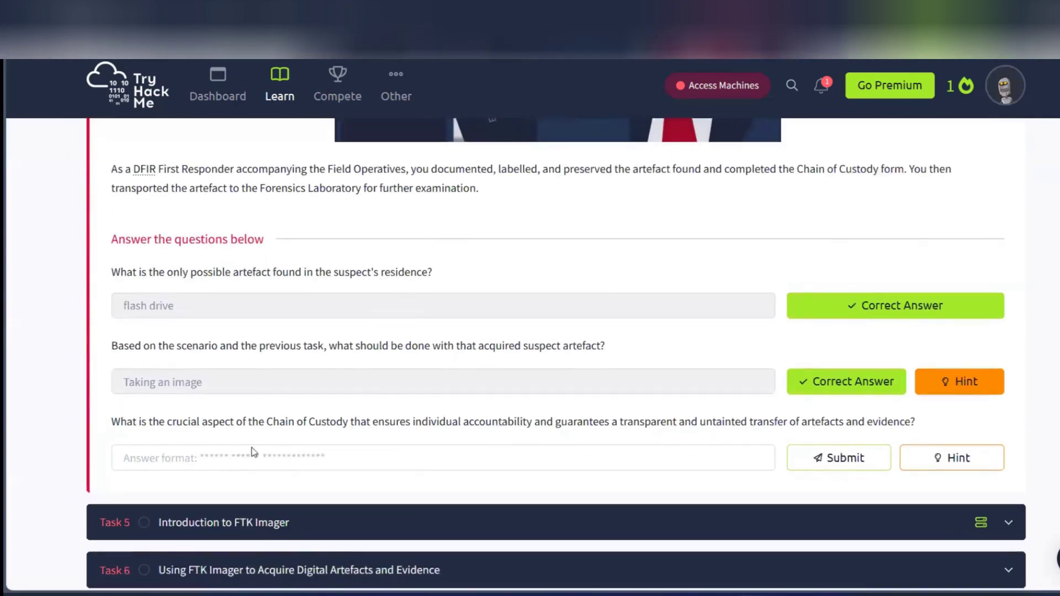
pyautogui.click(326, 451)
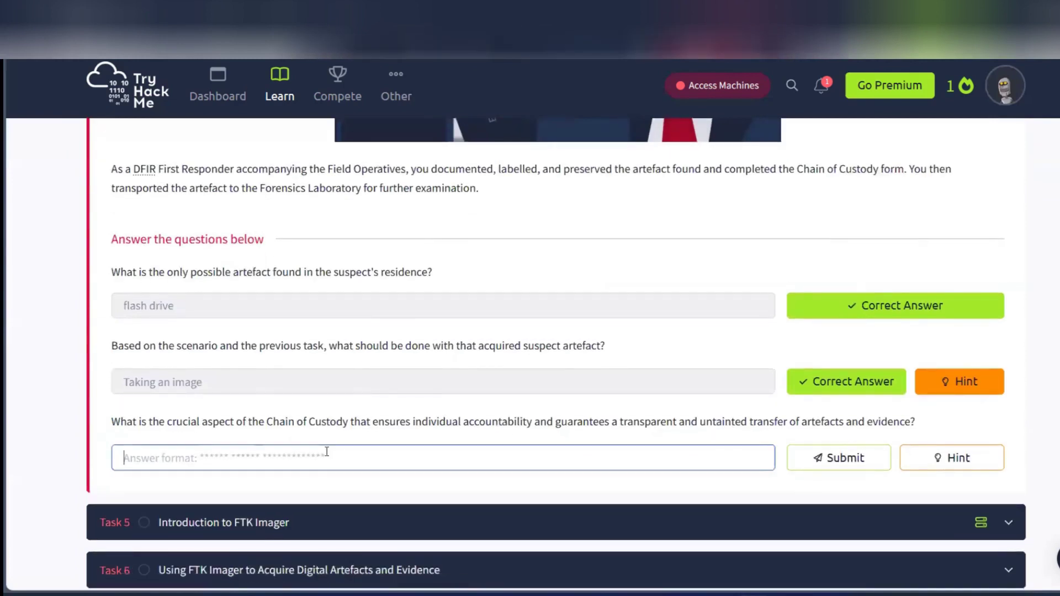
pyautogui.write('Ensure proper documentation')
pyautogui.click(840, 463)
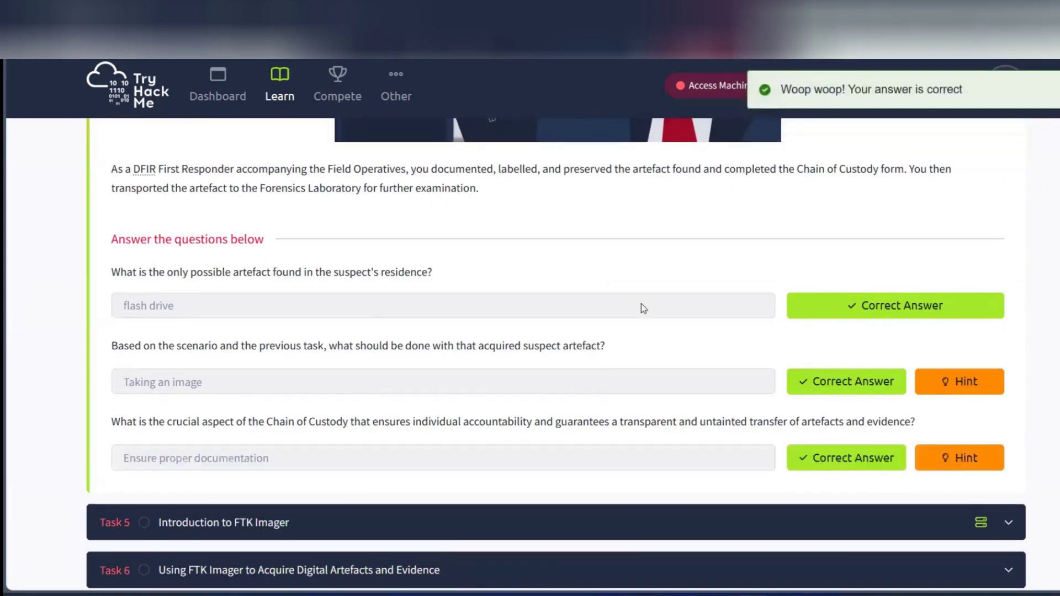
# Step: Collapse the completed Task 4 and expand Task 5, Introduction to FTK Imager
pyautogui.scroll(12, 544, 389)
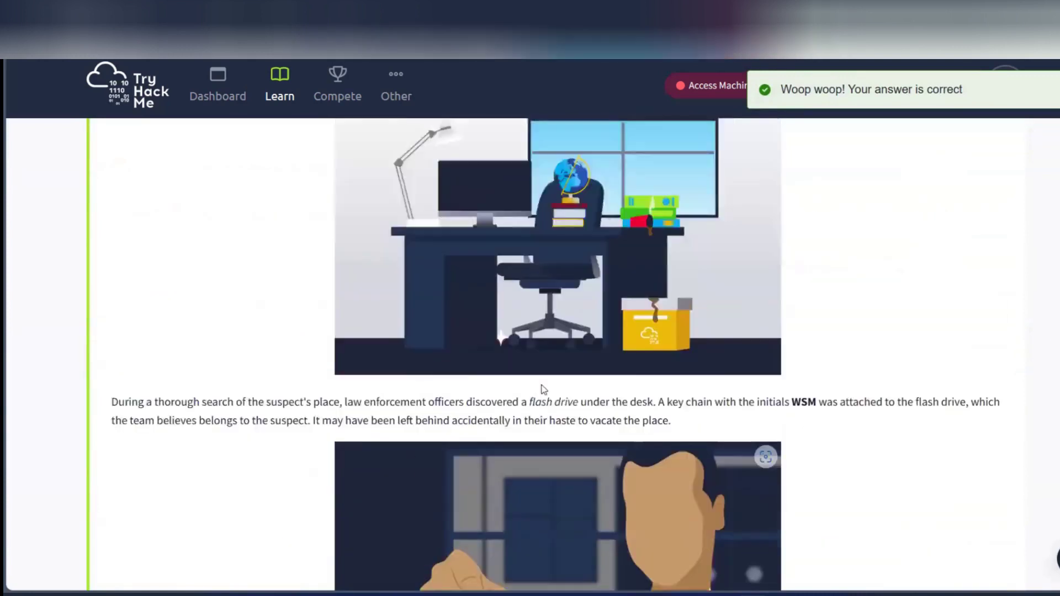
pyautogui.scroll(4, 541, 389)
pyautogui.click(511, 390)
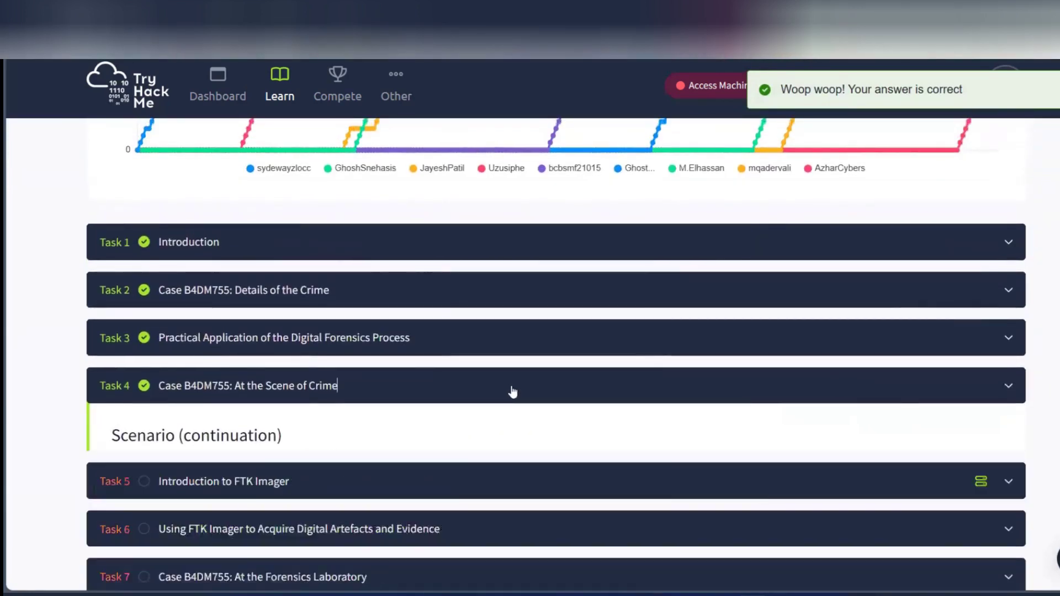
pyautogui.scroll(-3, 512, 391)
pyautogui.click(413, 260)
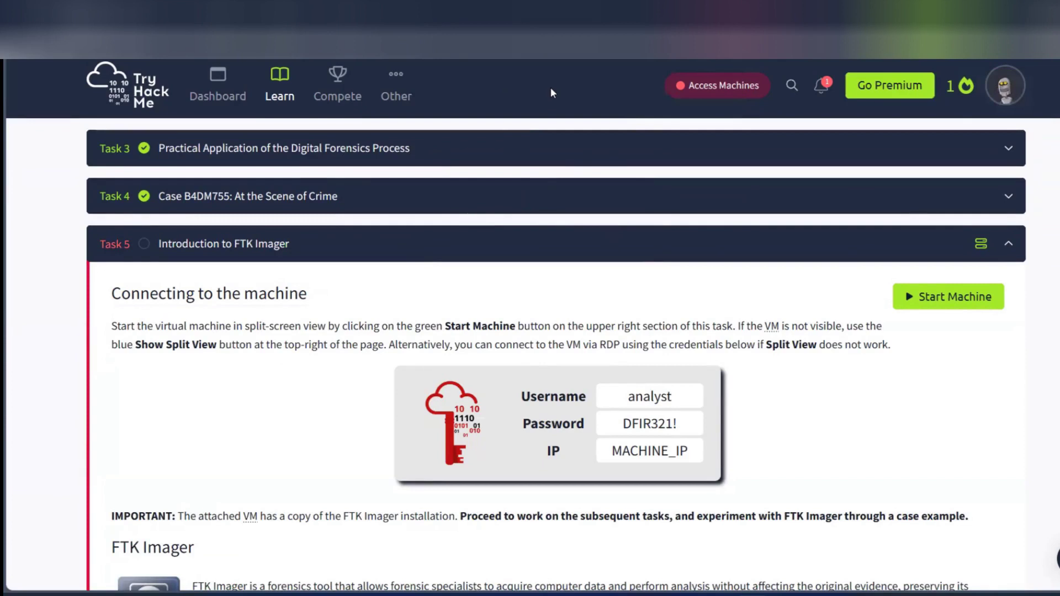
pyautogui.click(762, 246)
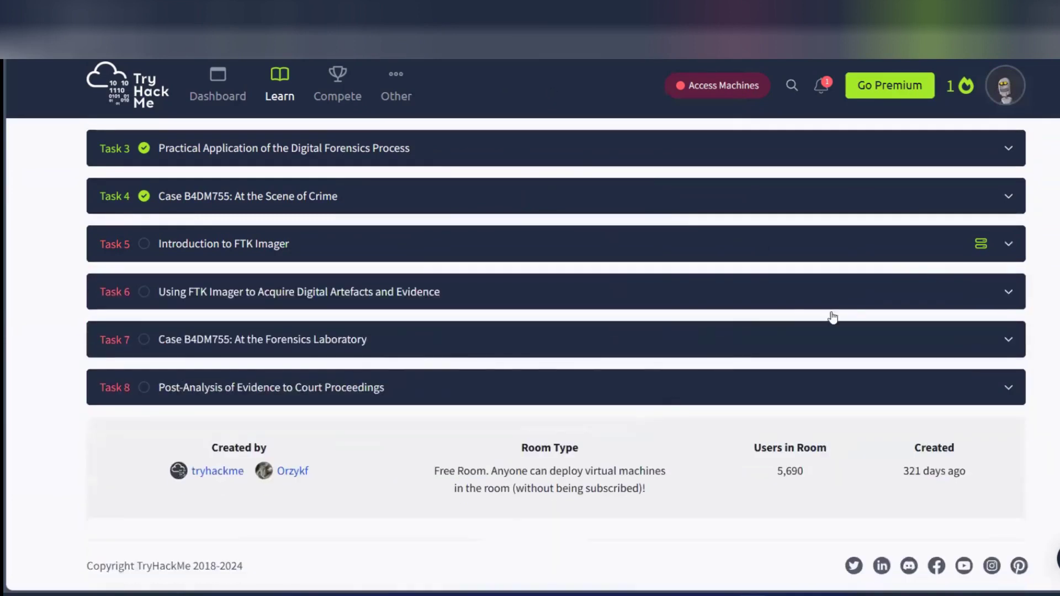
pyautogui.click(874, 243)
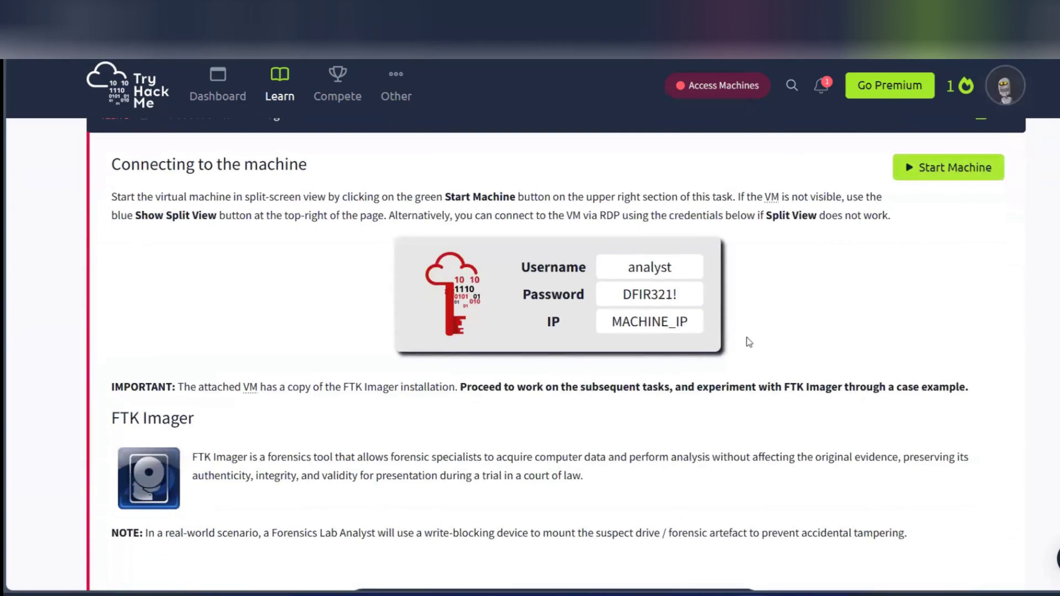
# Step: Read the Task 5 introduction to FTK Imager, covering the write-blocking device and the user interface panes
pyautogui.scroll(-3, 746, 337)
pyautogui.scroll(-6, 746, 336)
pyautogui.scroll(2, 717, 331)
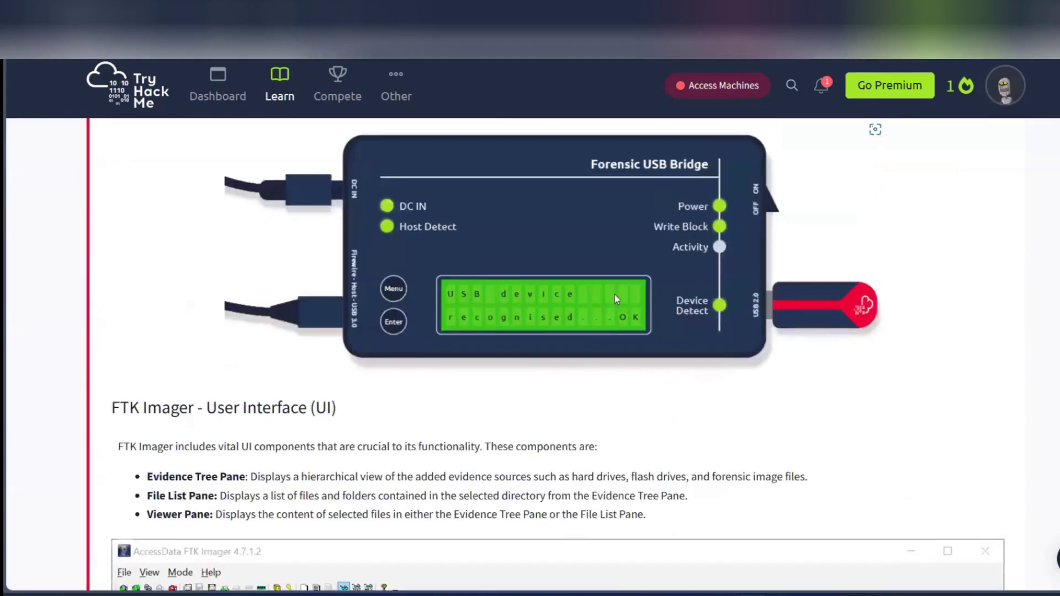
pyautogui.scroll(-6, 694, 327)
pyautogui.scroll(1, 694, 328)
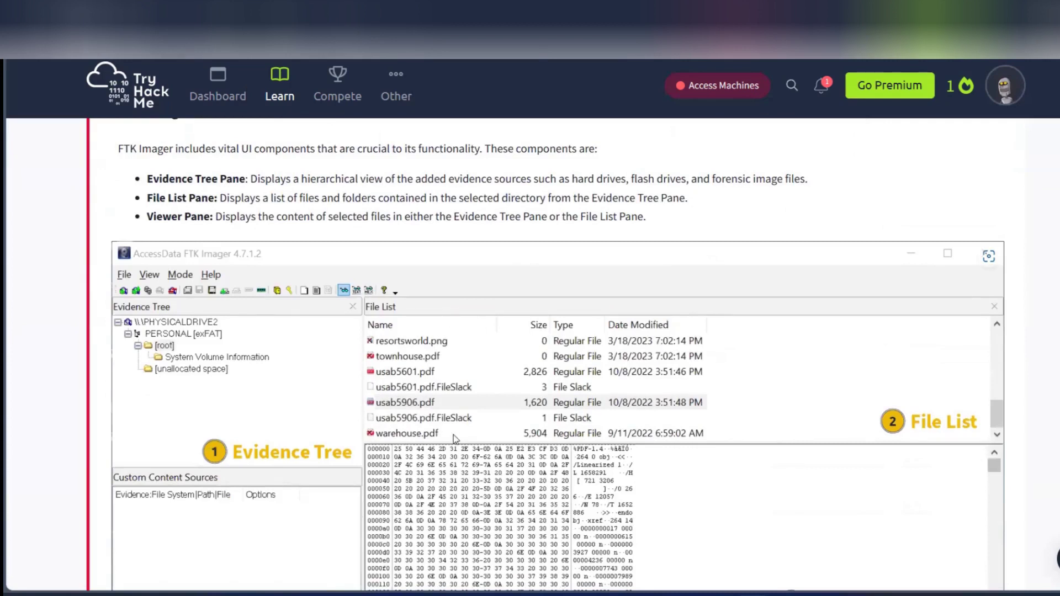
pyautogui.scroll(-2, 454, 439)
pyautogui.scroll(-2, 288, 274)
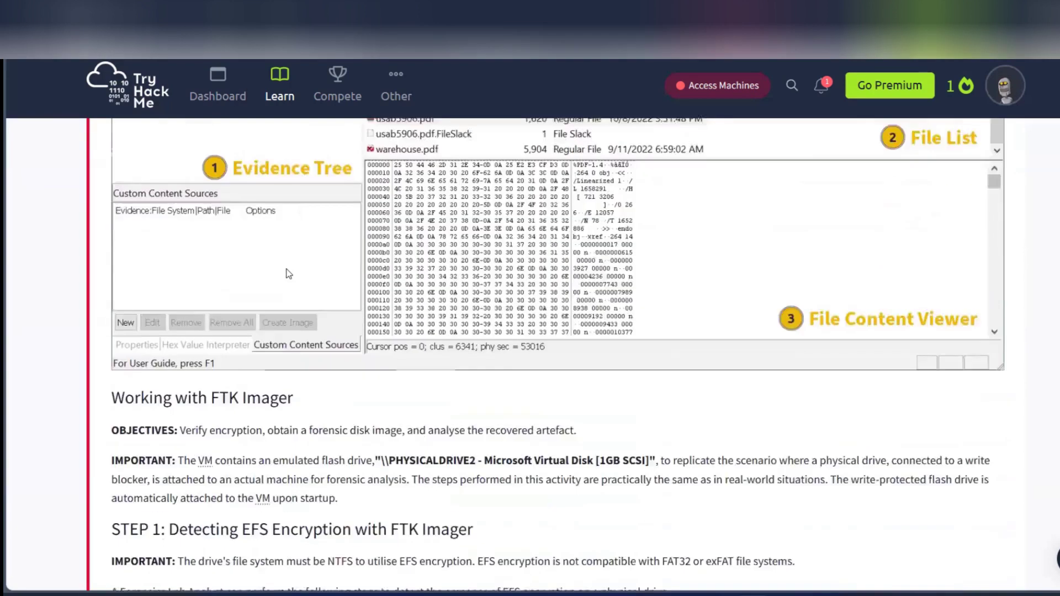
# Step: Read the Working with FTK Imager objectives and the STEP 1 instructions for detecting EFS encryption on a physical drive
pyautogui.scroll(-2, 288, 273)
pyautogui.scroll(-2, 331, 254)
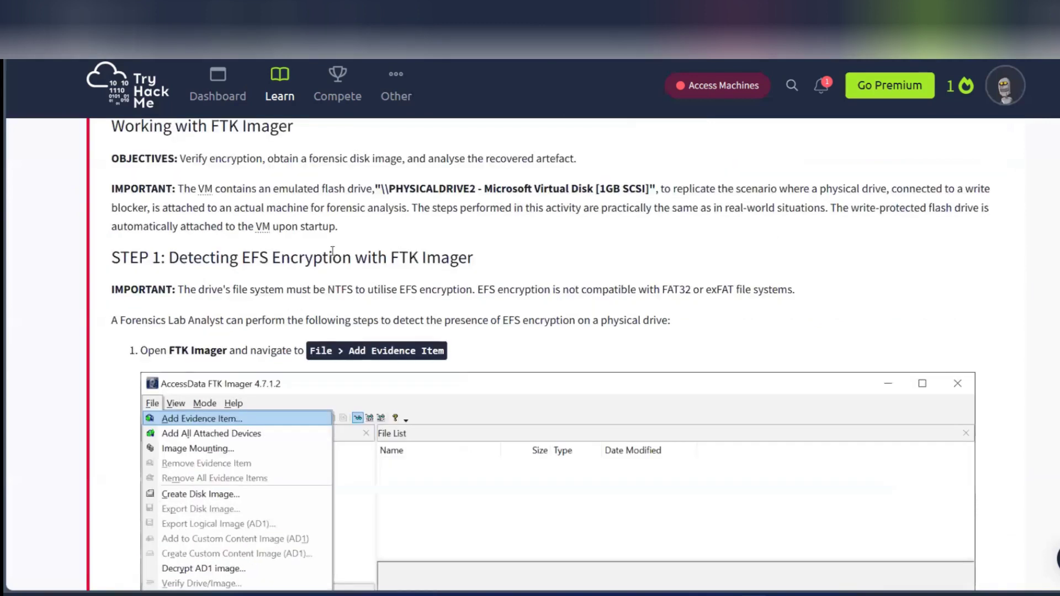
pyautogui.moveTo(242, 257); pyautogui.dragTo(478, 253)
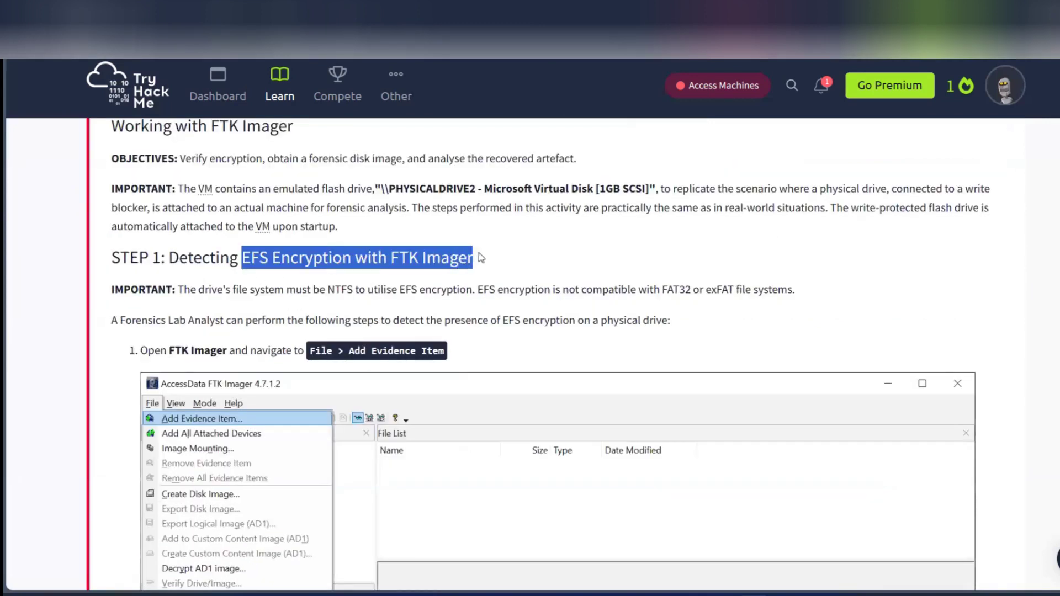
pyautogui.click(532, 258)
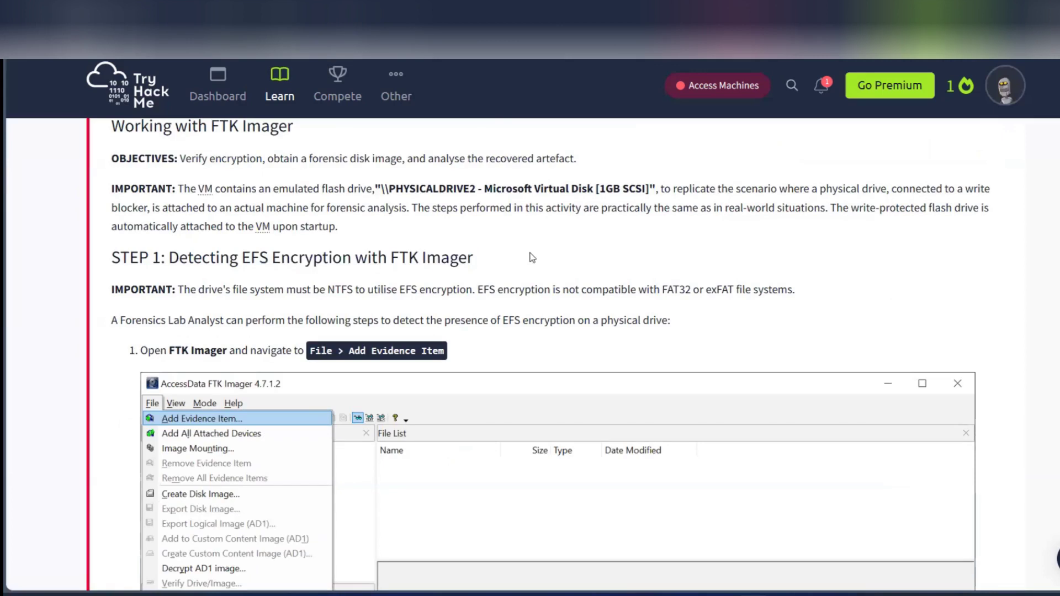
pyautogui.scroll(-3, 484, 440)
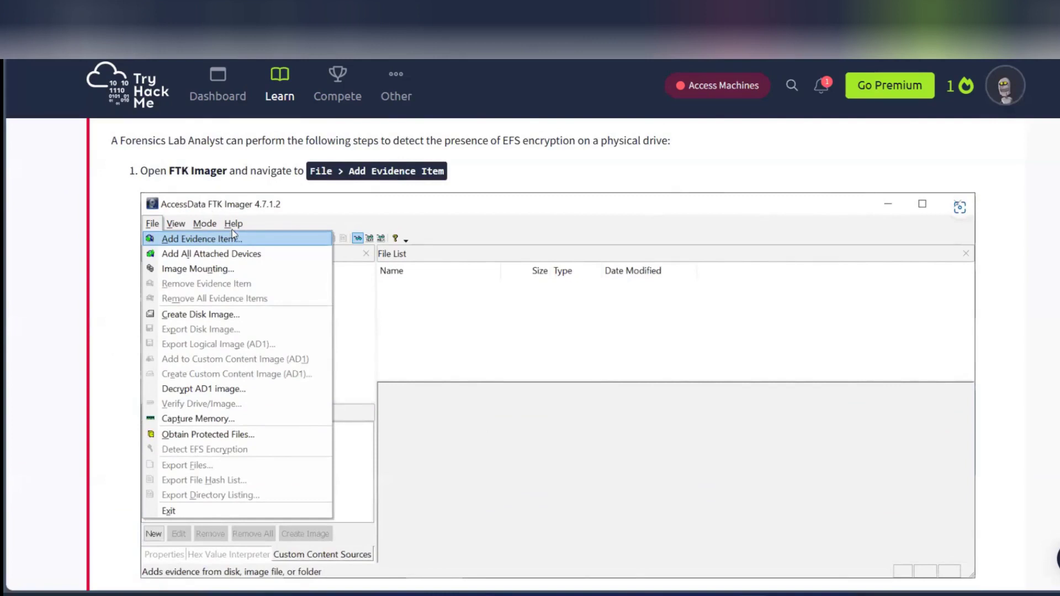
pyautogui.scroll(-1, 442, 268)
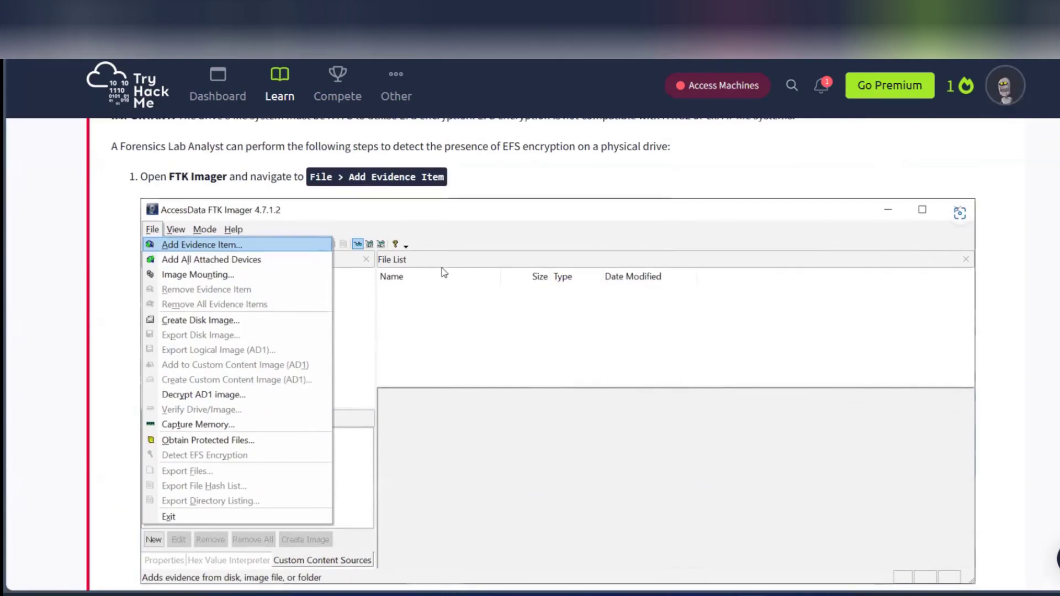
pyautogui.scroll(-18, 442, 267)
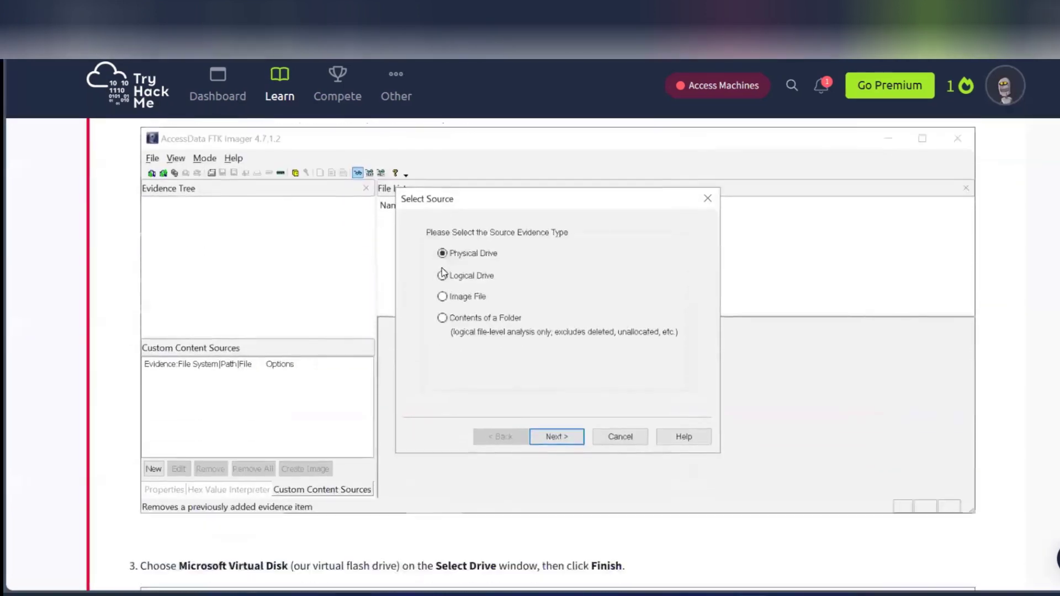
pyautogui.scroll(-15, 442, 267)
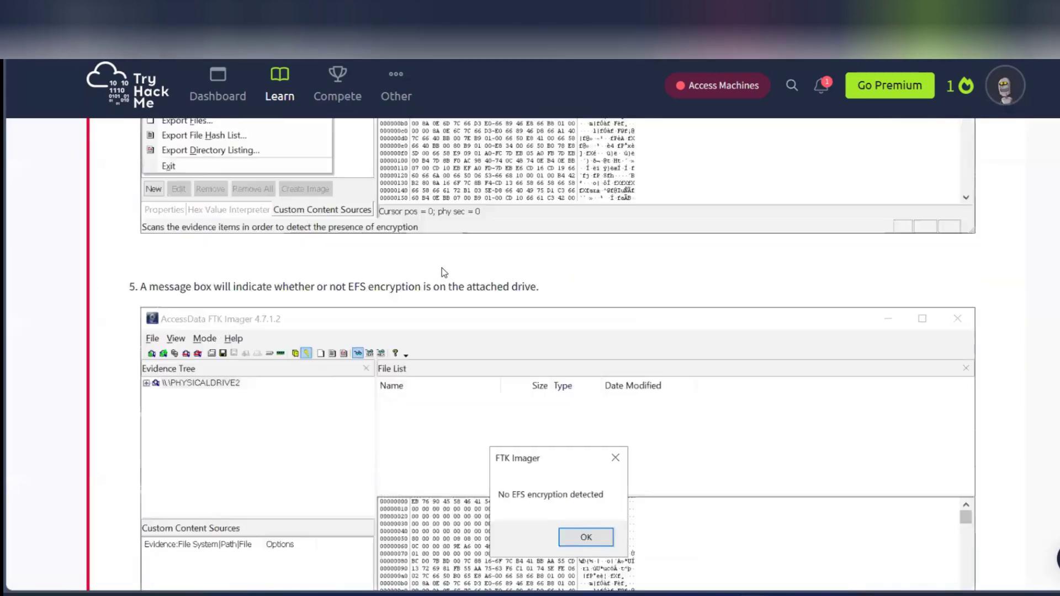
# Step: Mark the Task 5 item on starting the attached VM and experimenting with FTK Imager as complete
pyautogui.scroll(-1, 441, 267)
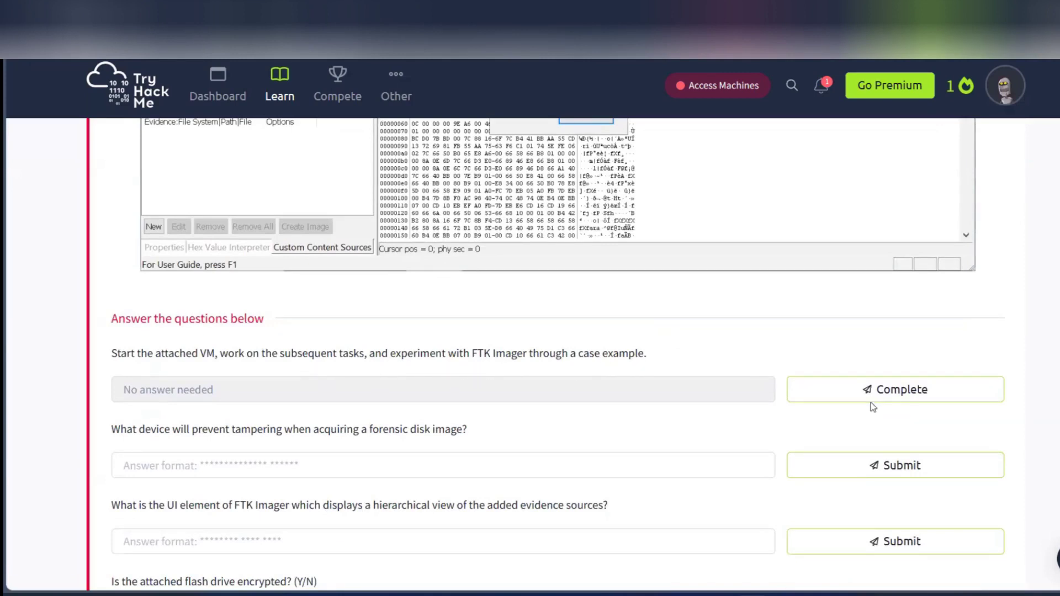
pyautogui.click(858, 394)
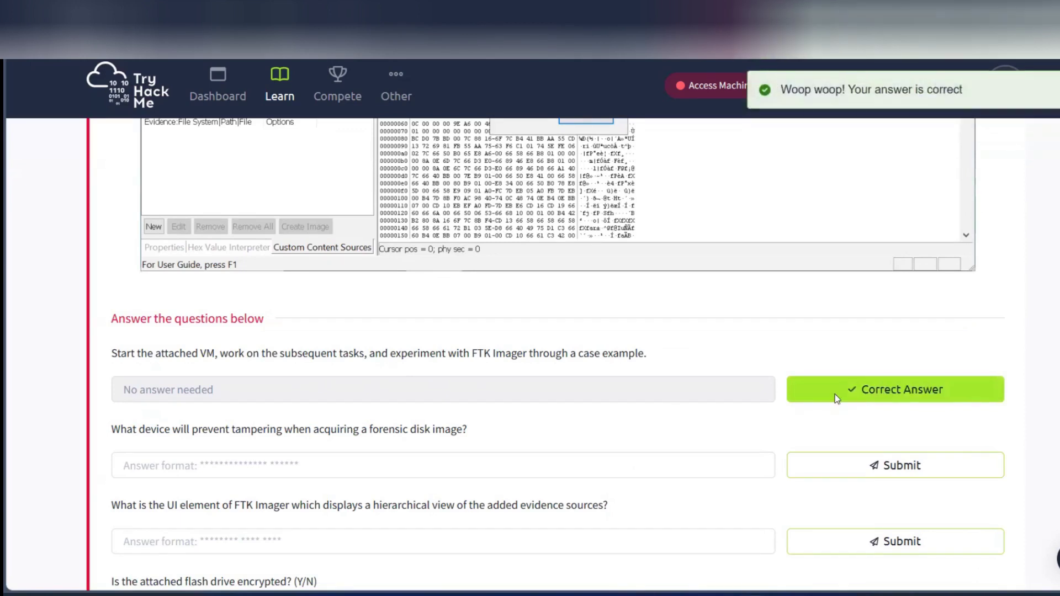
pyautogui.scroll(-1, 331, 403)
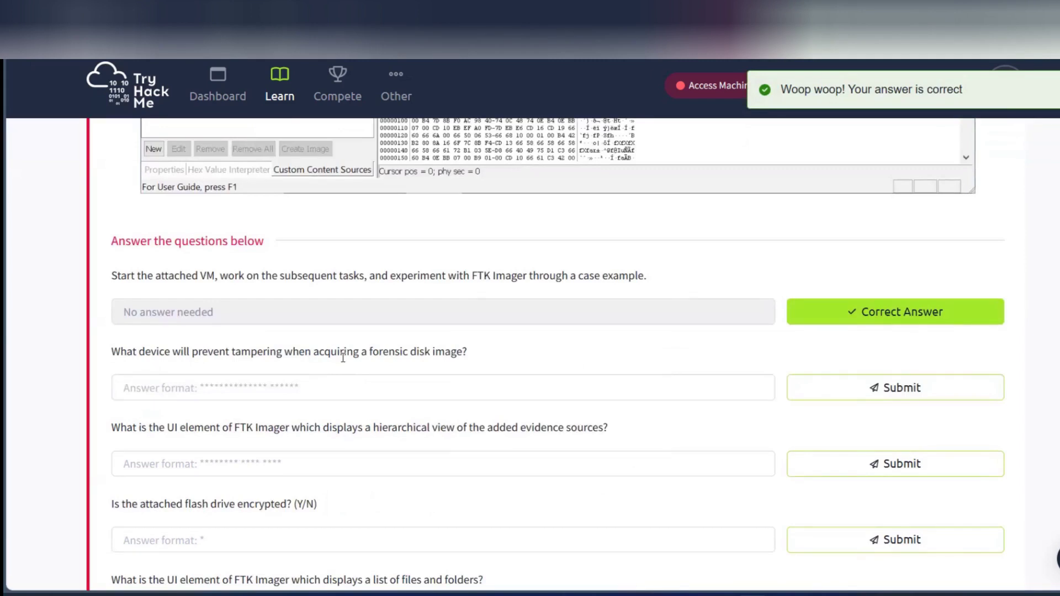
# Step: Copy "write-blocking device" from the note on preventing accidental tampering in the FTK Imager section
pyautogui.scroll(12, 343, 358)
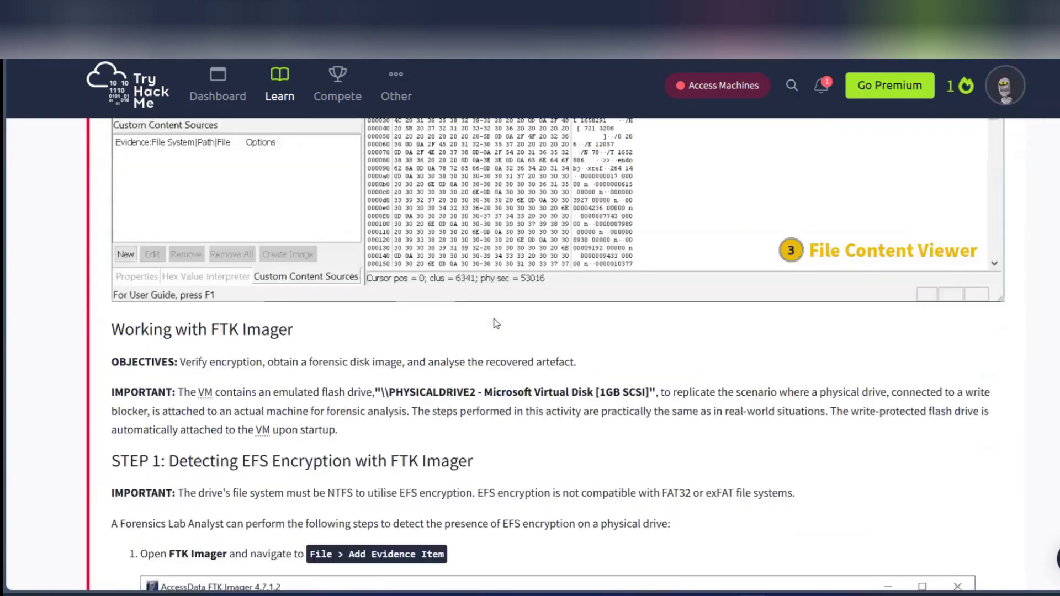
pyautogui.scroll(10, 496, 324)
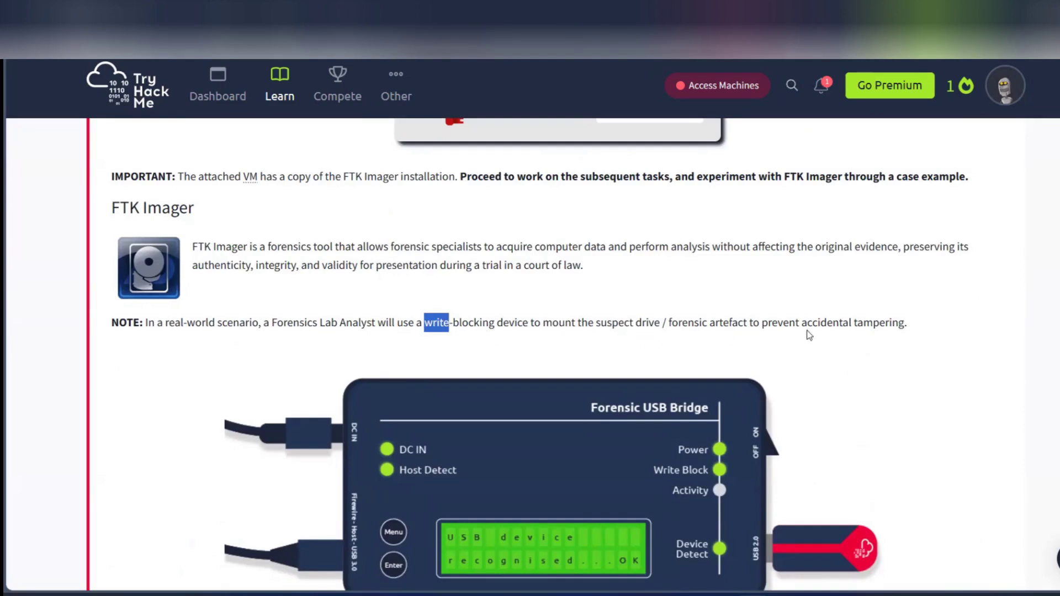
pyautogui.moveTo(915, 322); pyautogui.dragTo(803, 323)
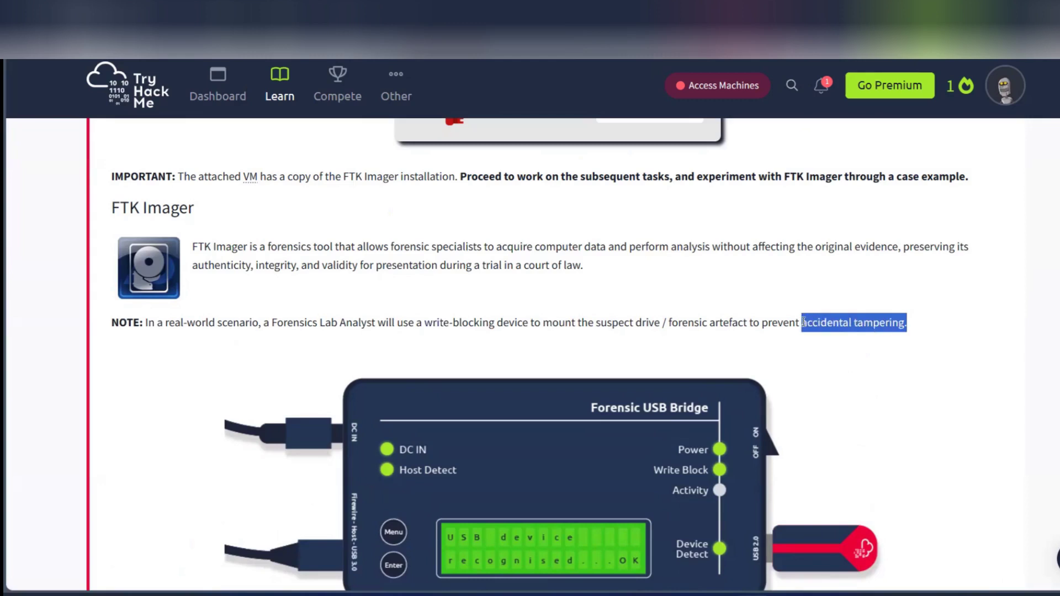
pyautogui.scroll(-1, 554, 373)
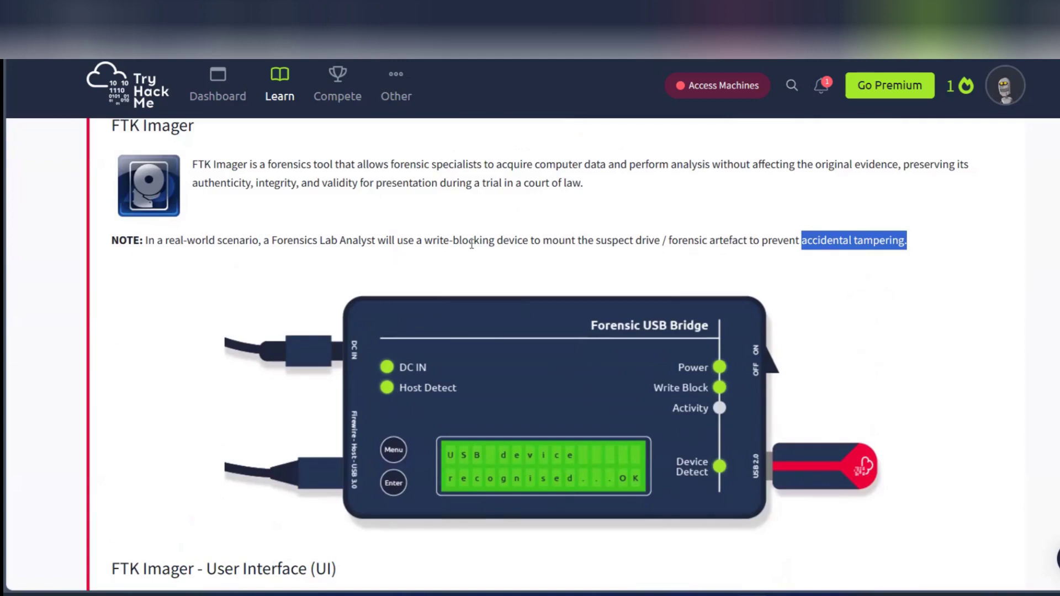
pyautogui.moveTo(425, 239); pyautogui.dragTo(528, 238)
pyautogui.hotkey('ctrl', 'c')
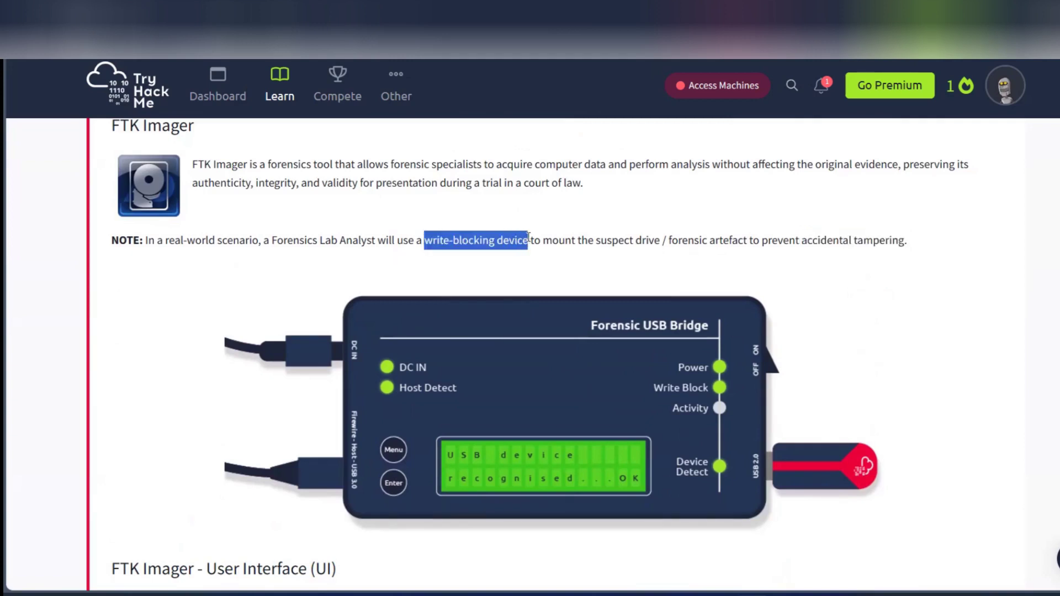
# Step: Submit "write-blocking device" as the answer on which device prevents tampering when acquiring a forensic disk image
pyautogui.scroll(-20, 529, 238)
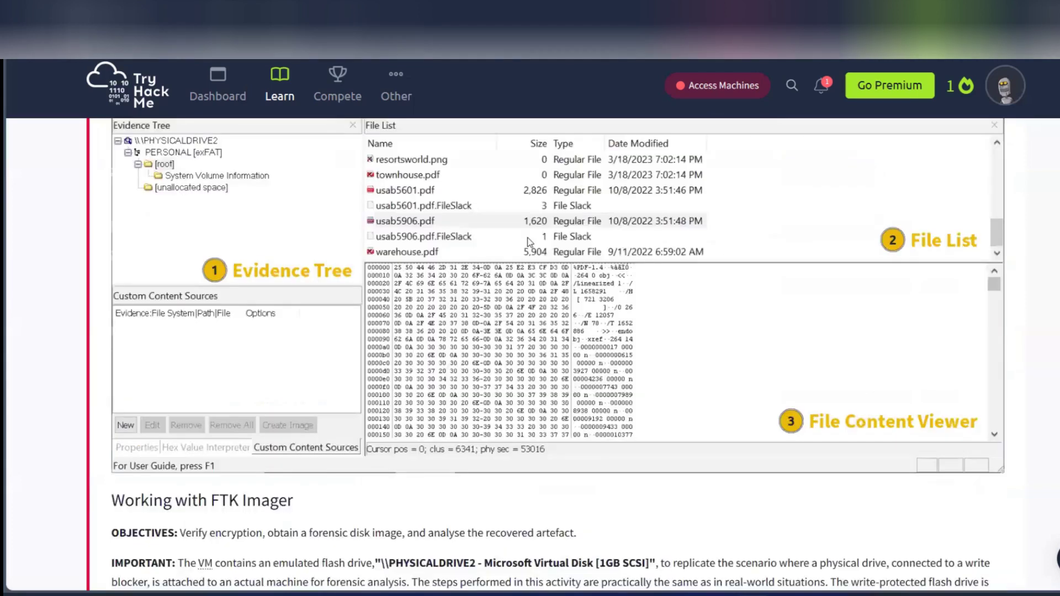
pyautogui.scroll(4, 529, 241)
pyautogui.scroll(-20, 529, 241)
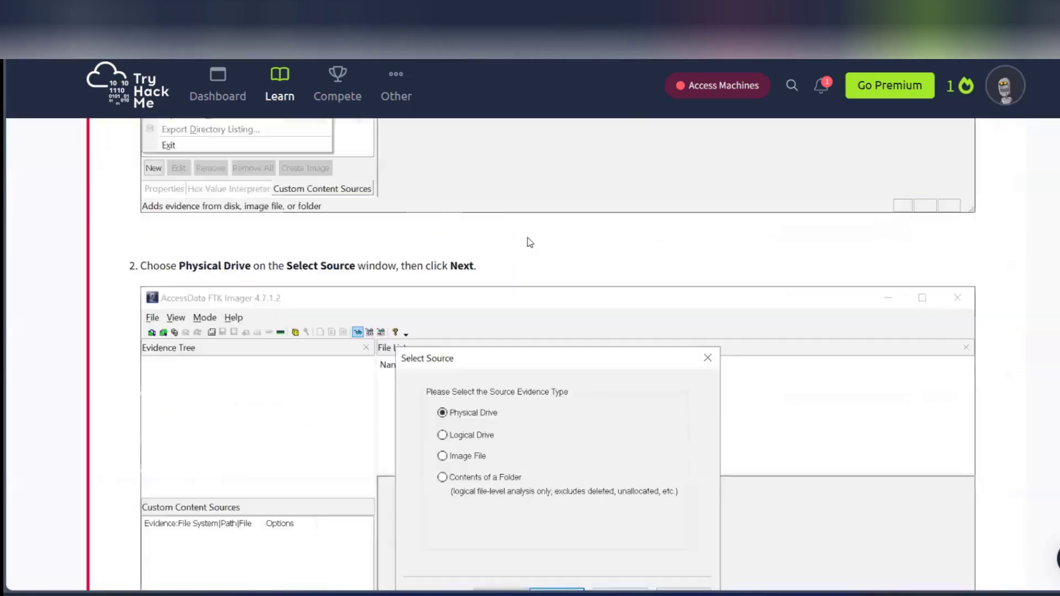
pyautogui.scroll(-10, 528, 242)
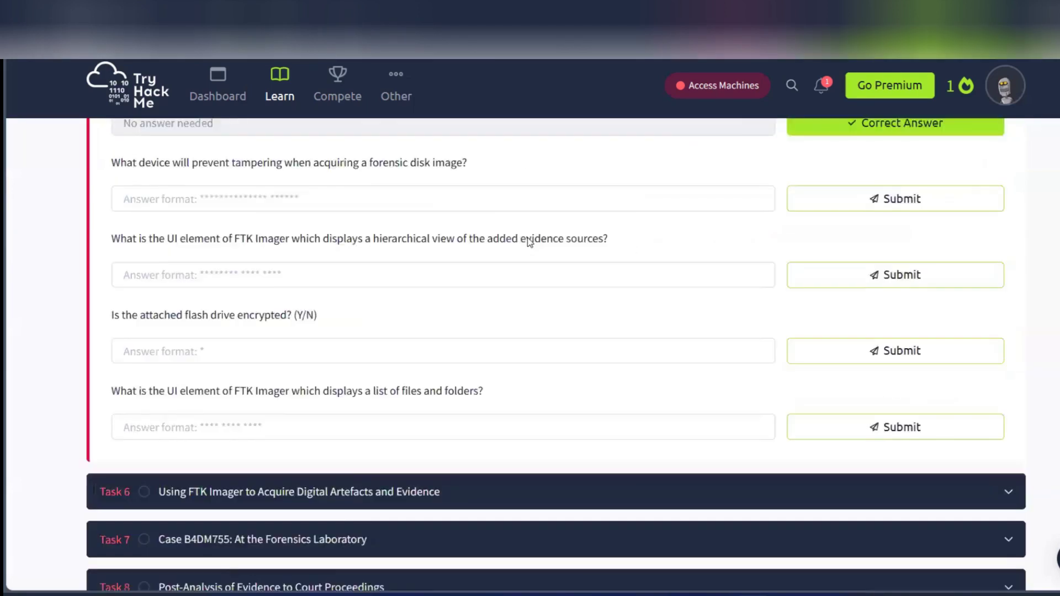
pyautogui.scroll(2, 312, 257)
pyautogui.click(232, 306)
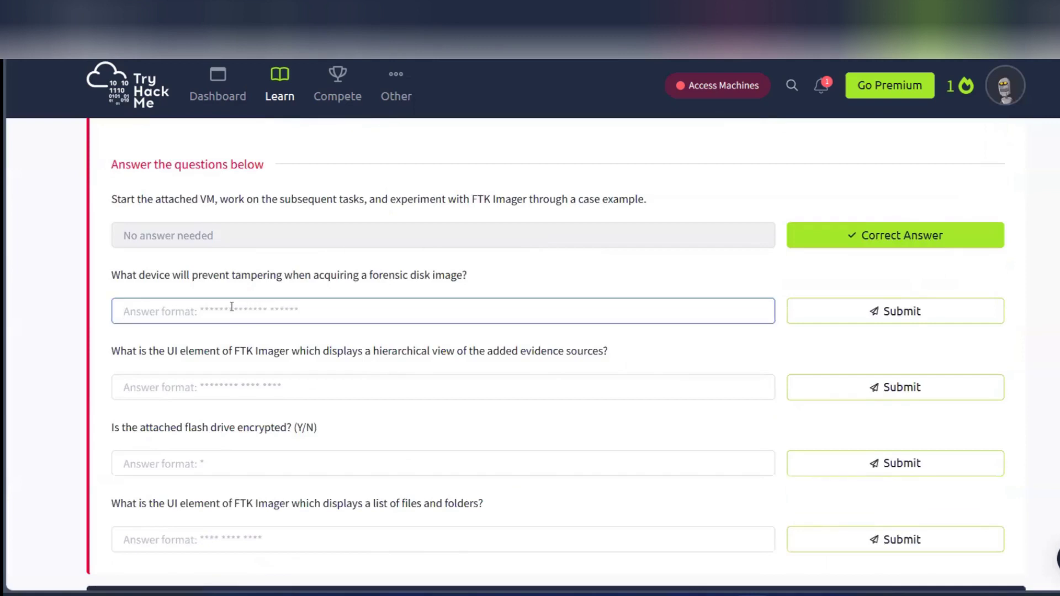
pyautogui.hotkey('ctrl', 'v')
pyautogui.click(868, 318)
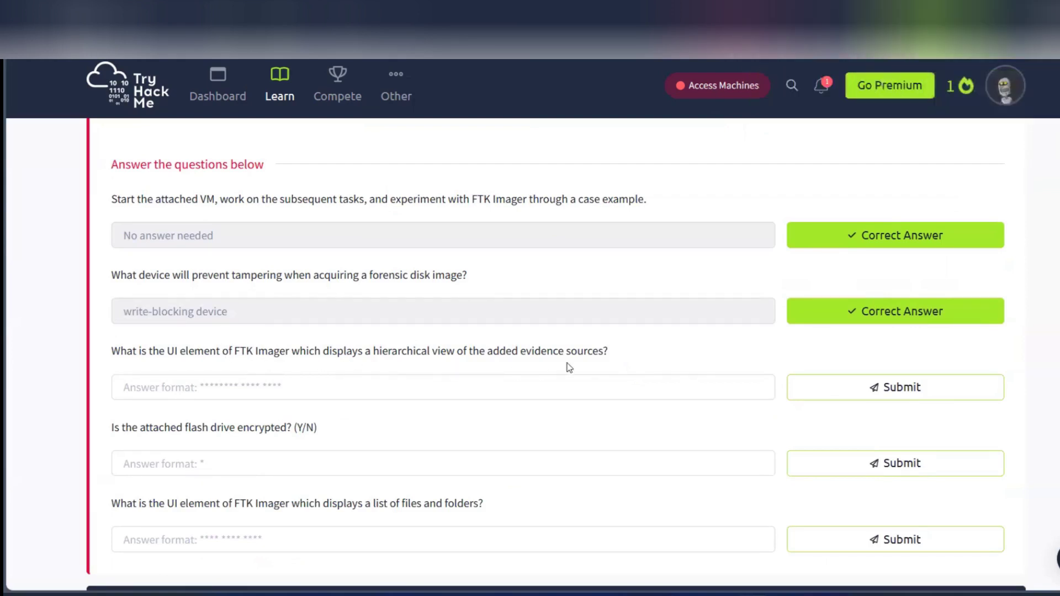
# Step: Copy "Evidence Tree Pane:" from the component list in the FTK Imager - User Interface (UI) section
pyautogui.scroll(15, 569, 367)
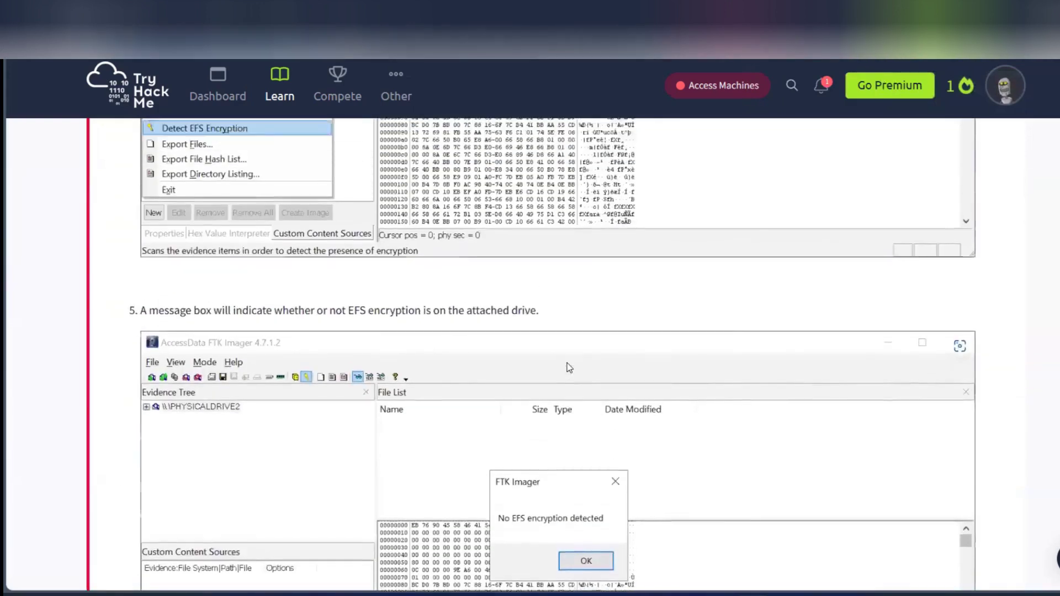
pyautogui.scroll(15, 568, 367)
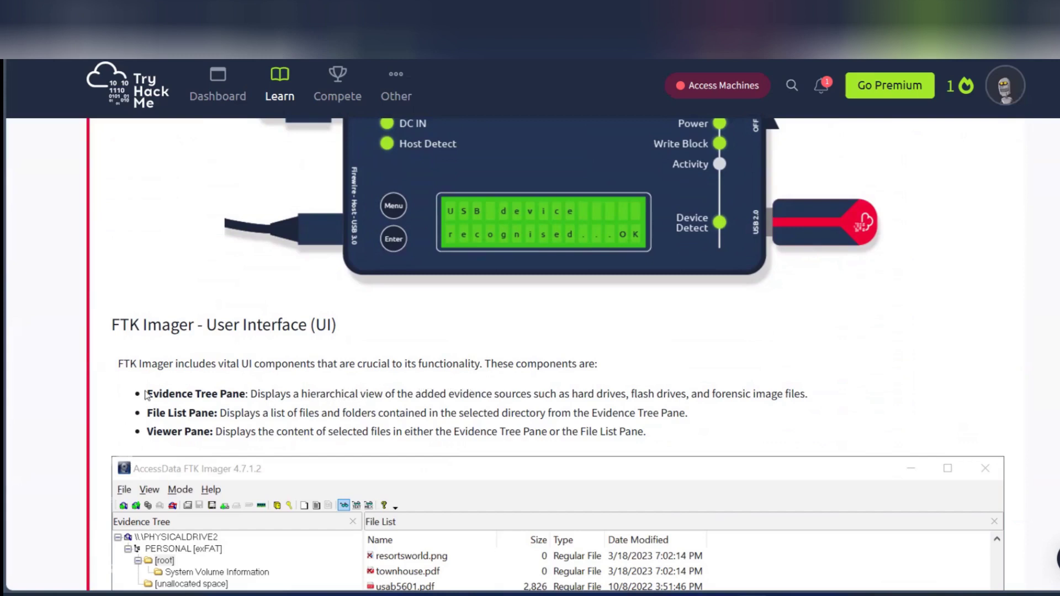
pyautogui.moveTo(145, 394); pyautogui.dragTo(249, 393)
pyautogui.hotkey('ctrl', 'c')
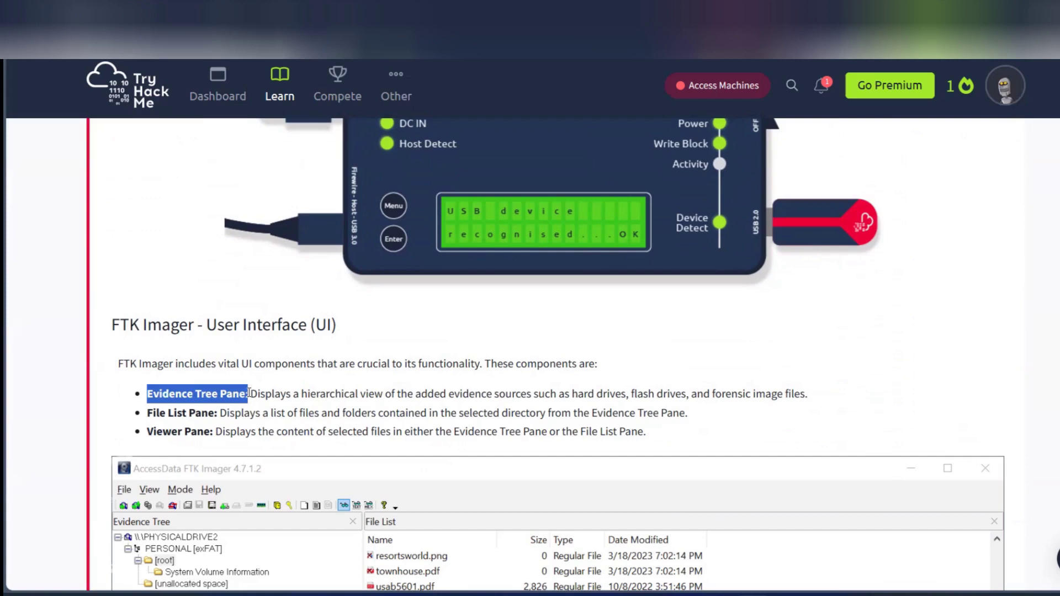
# Step: Submit "Evidence Tree Pane:" as the answer on which UI element shows a hierarchical view of the added evidence sources
pyautogui.scroll(-7, 249, 393)
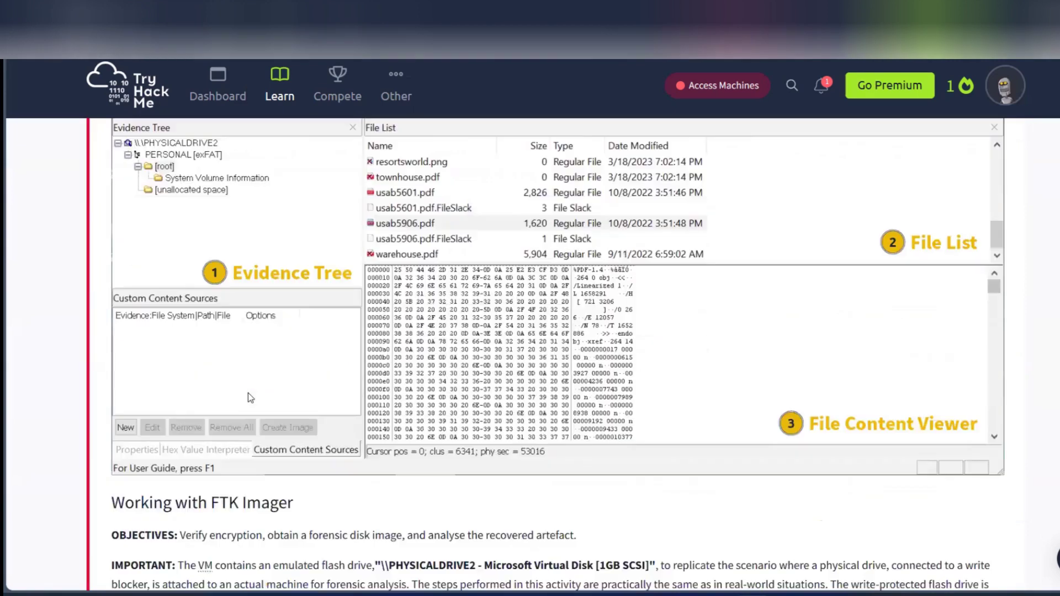
pyautogui.scroll(-20, 248, 394)
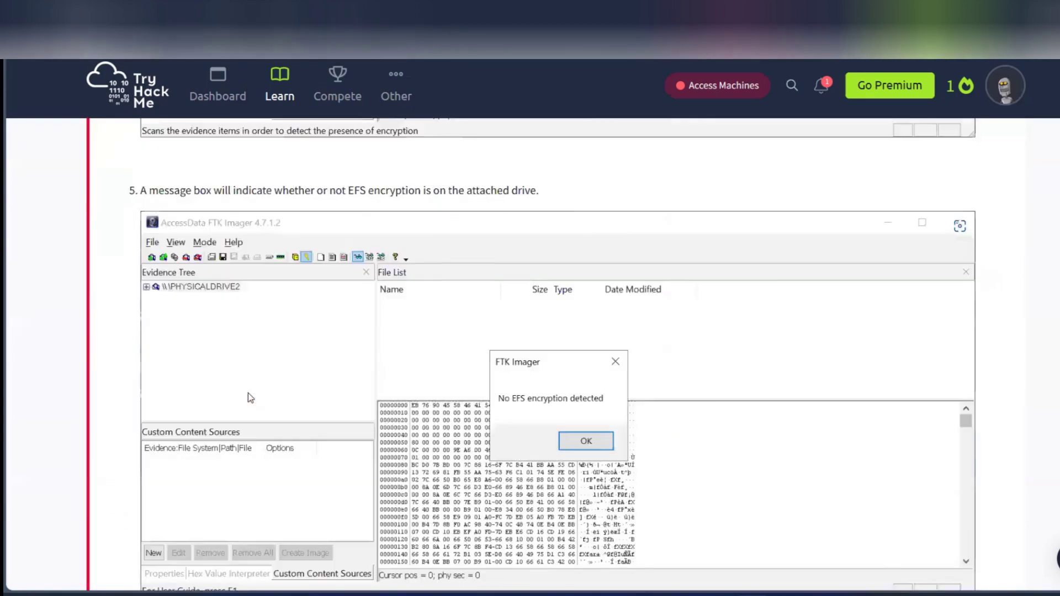
pyautogui.scroll(-11, 247, 393)
pyautogui.click(161, 262)
pyautogui.hotkey('ctrl', 'v')
pyautogui.click(884, 265)
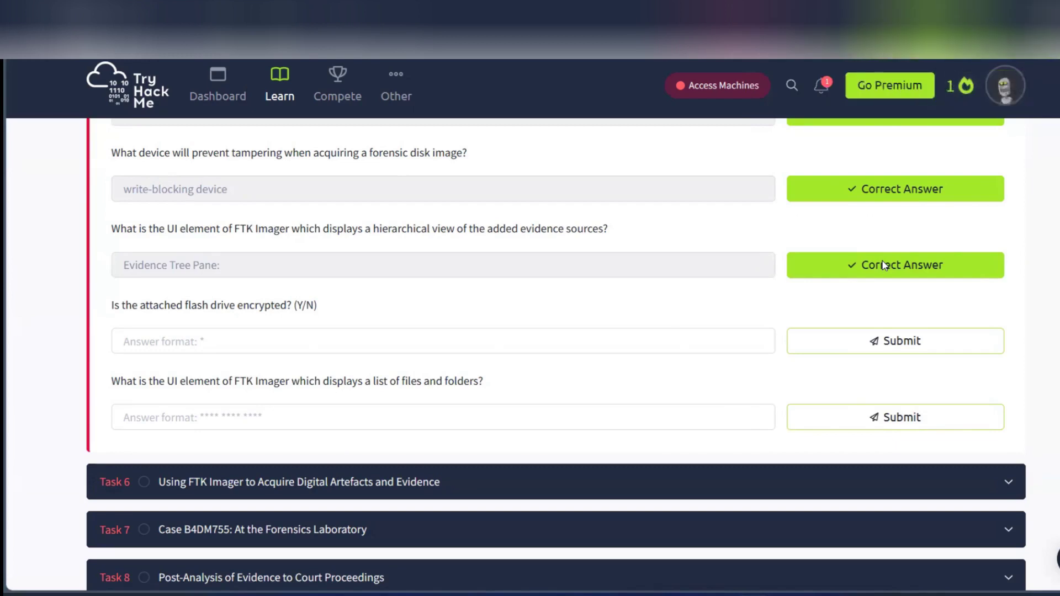
# Step: Start the virtual machine attached to Task 5, Introduction to FTK Imager
pyautogui.scroll(10, 289, 376)
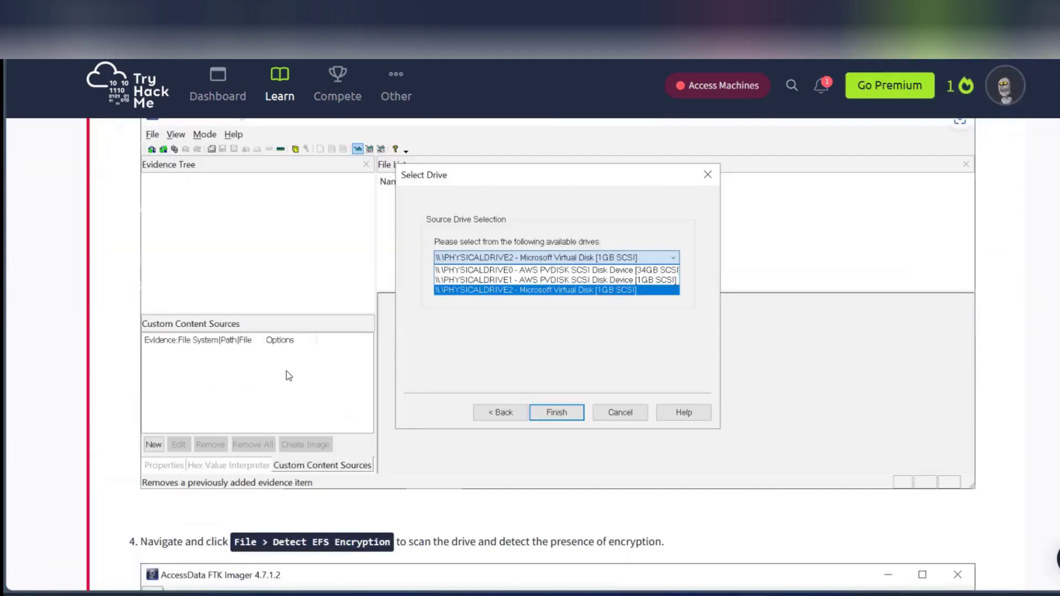
pyautogui.scroll(12, 289, 376)
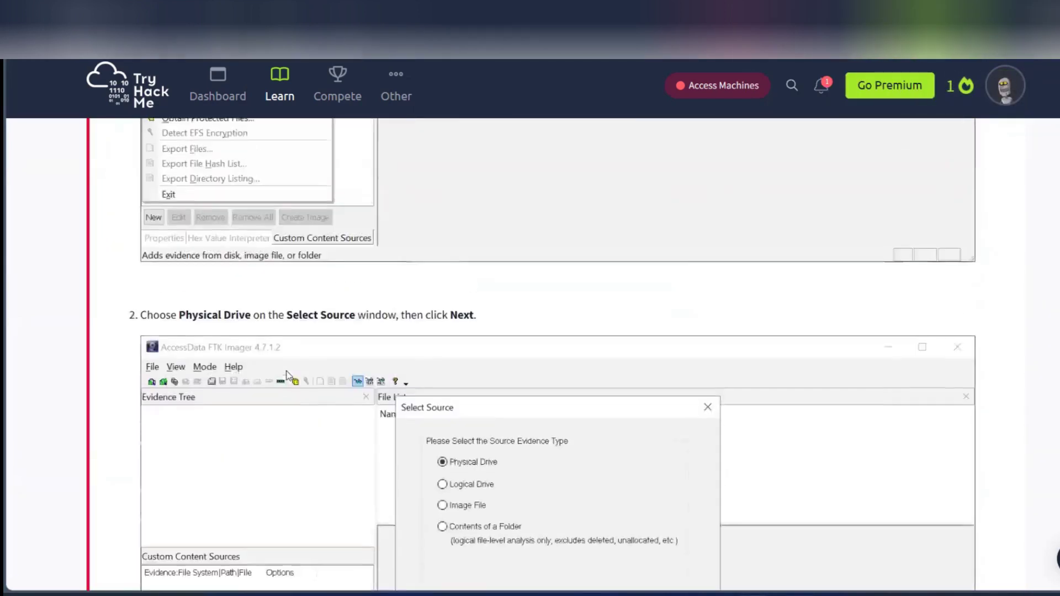
pyautogui.scroll(15, 288, 376)
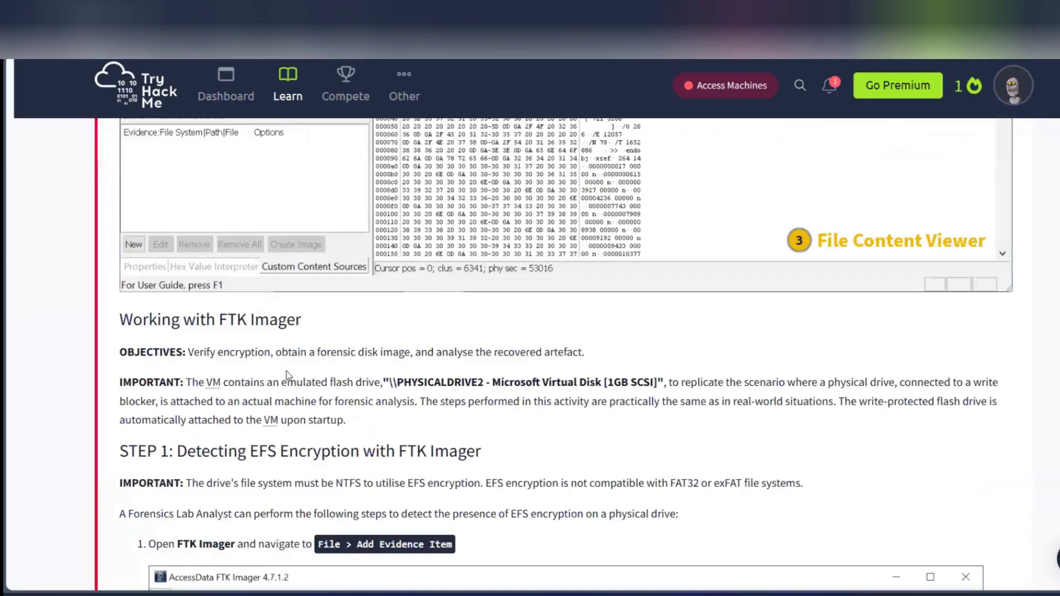
pyautogui.scroll(18, 288, 376)
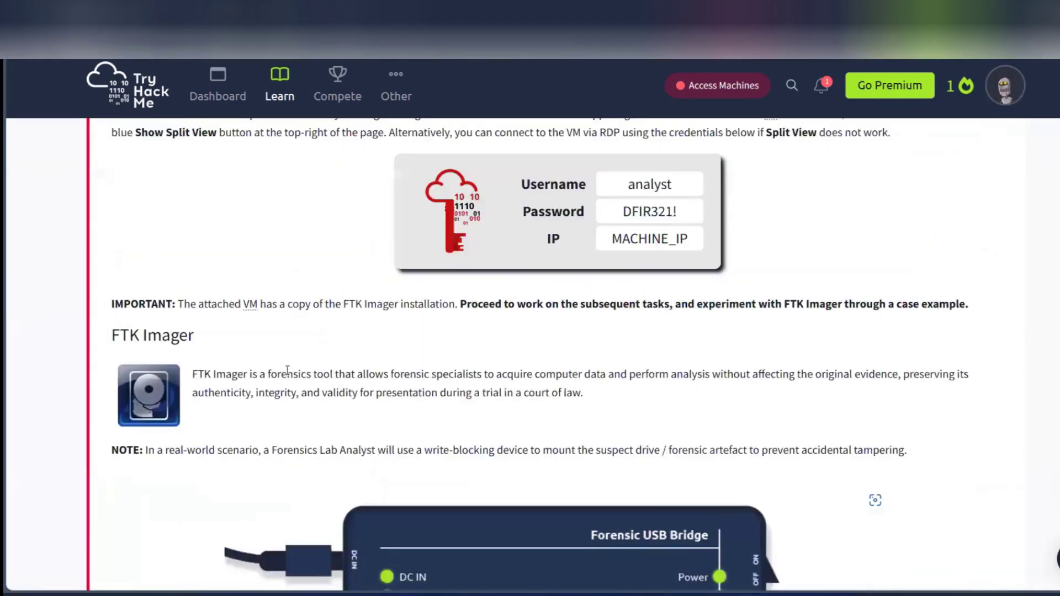
pyautogui.scroll(-2, 715, 557)
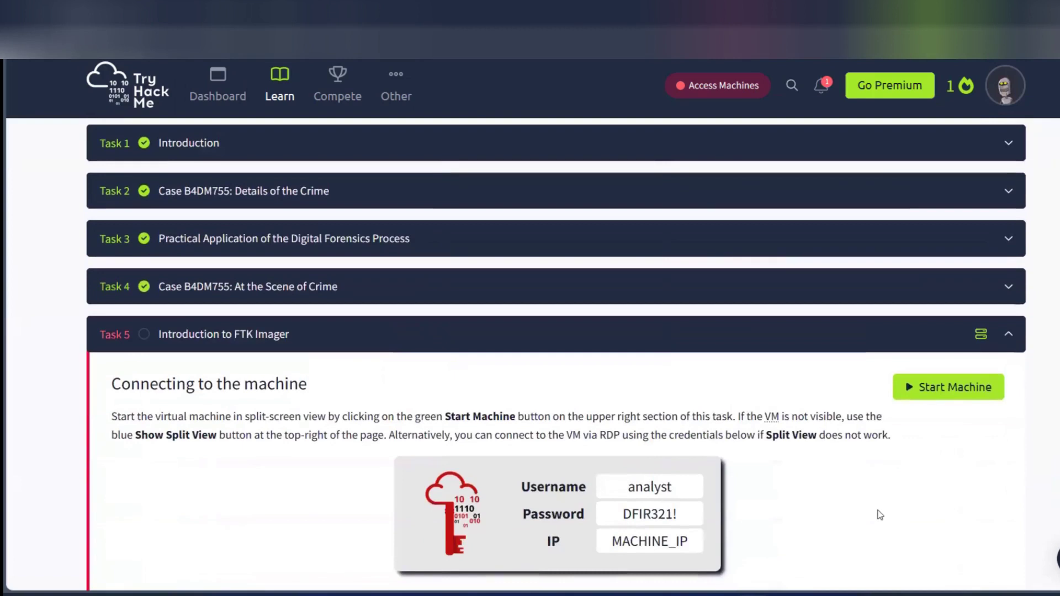
pyautogui.click(931, 388)
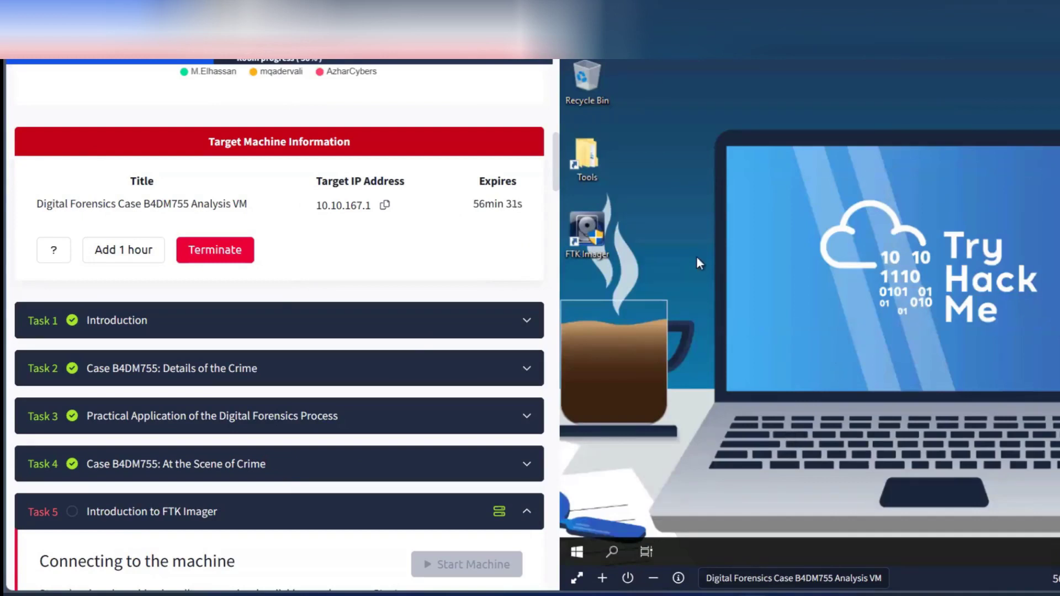
# Step: Launch FTK Imager on the virtual machine's desktop, allow it to make changes to the device, and maximize its window
pyautogui.doubleClick(595, 237)
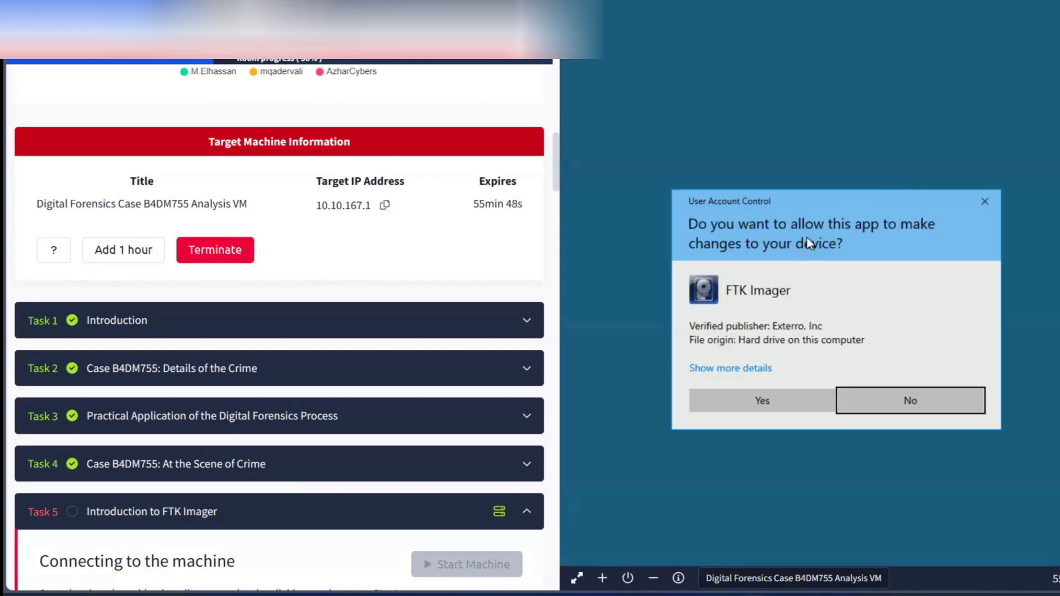
pyautogui.click(762, 393)
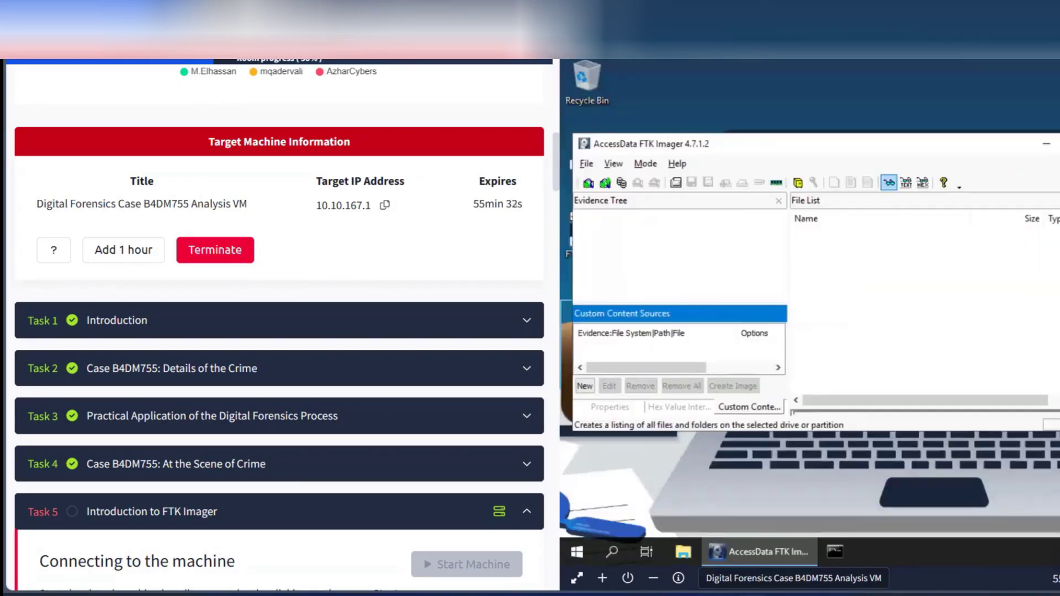
pyautogui.click(1059, 144)
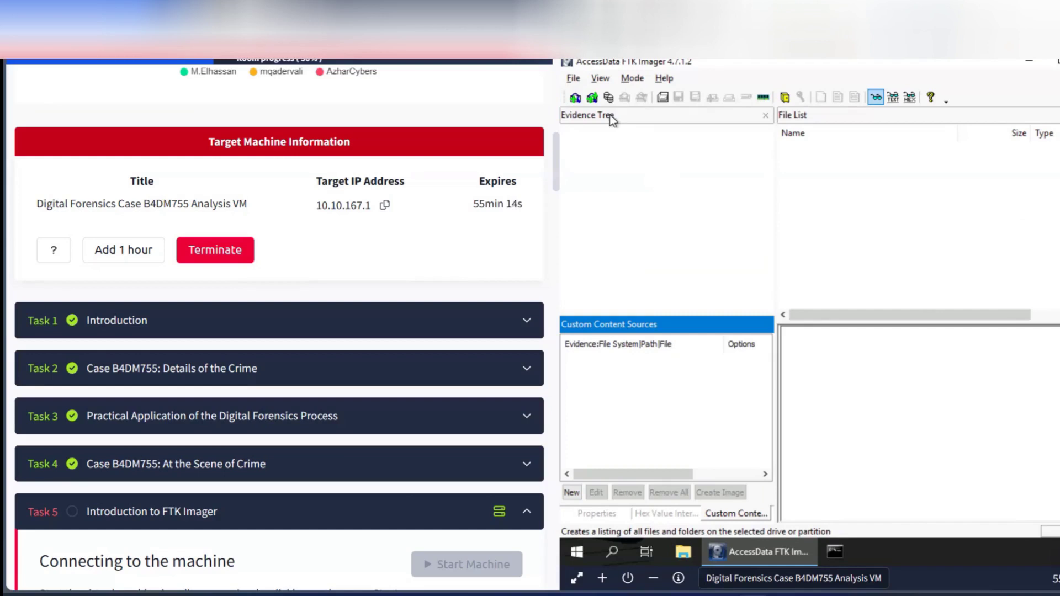
# Step: Add the physical drive \\.\PHYSICALDRIVE2 - Microsoft Virtual Disk [1GB SCSI] as an evidence item
pyautogui.click(574, 79)
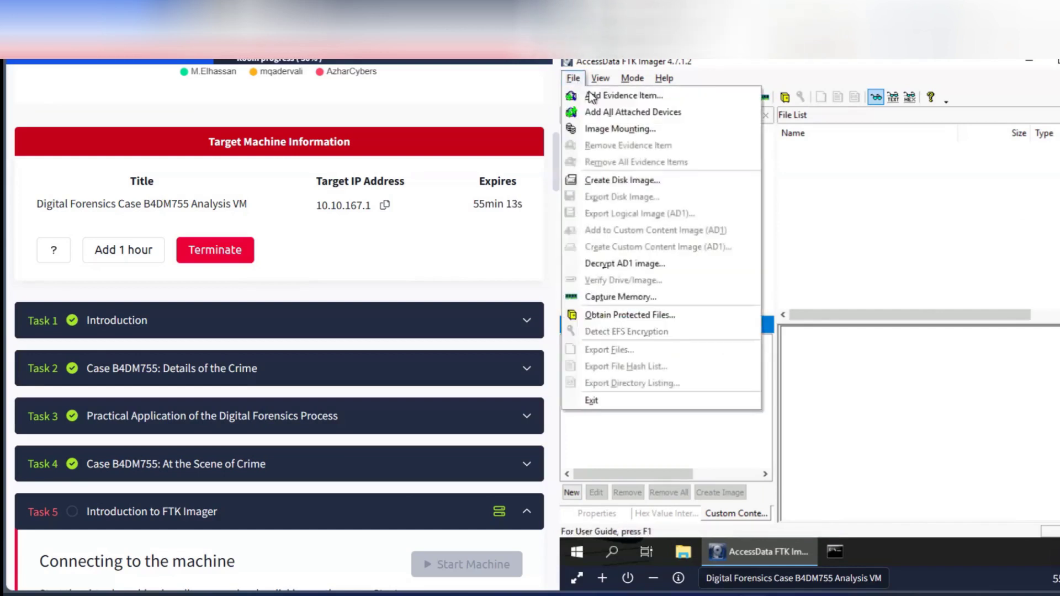
pyautogui.click(609, 98)
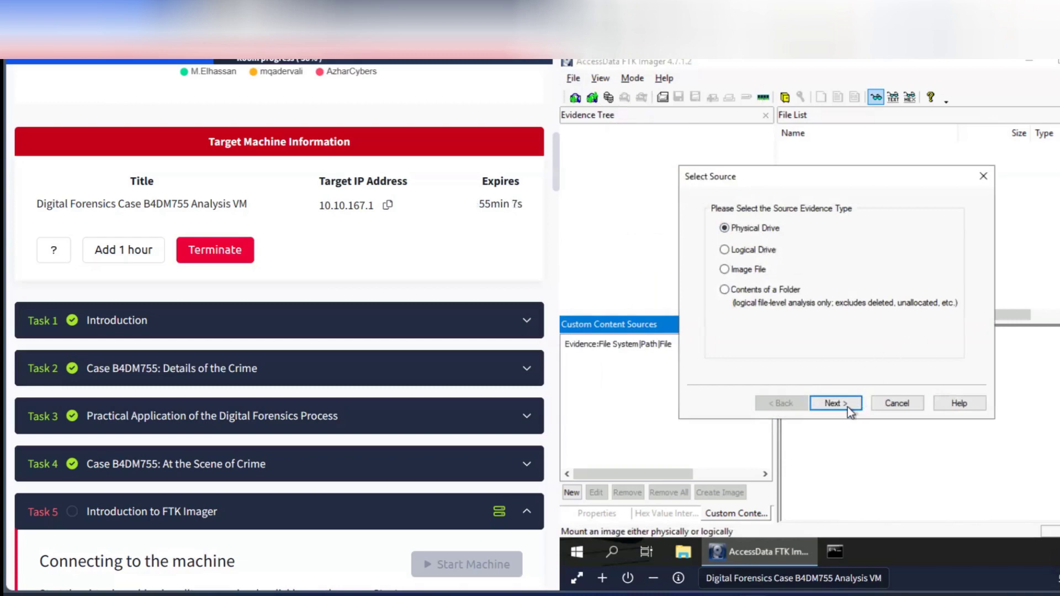
pyautogui.click(833, 403)
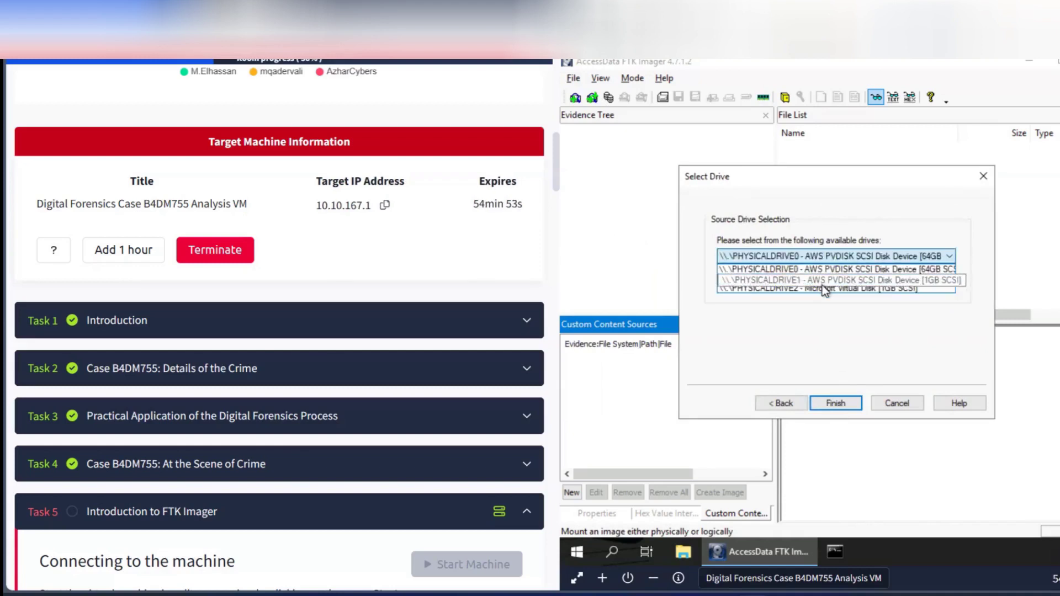
pyautogui.click(822, 286)
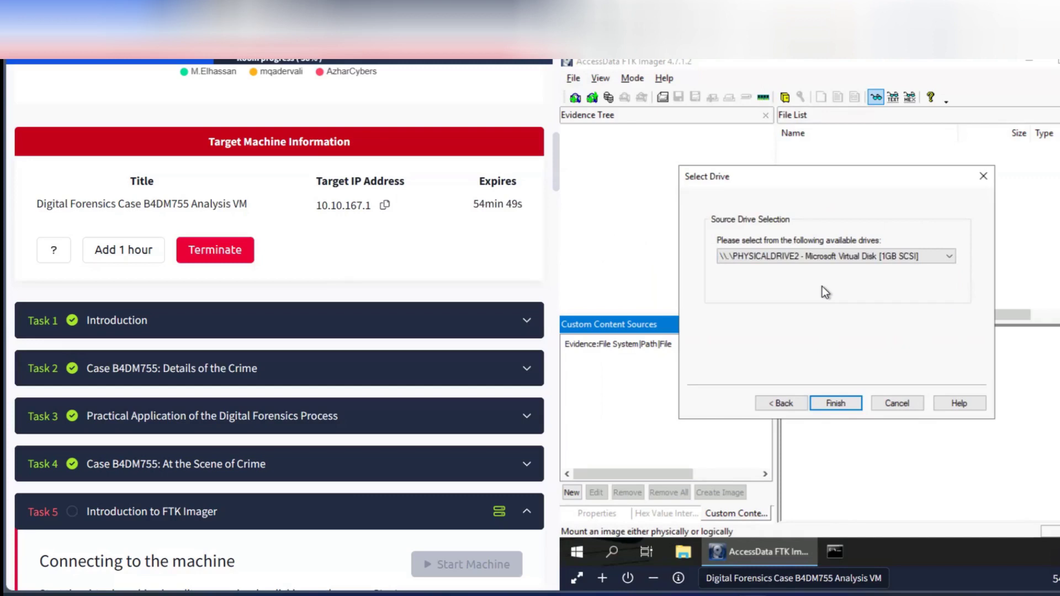
pyautogui.click(826, 402)
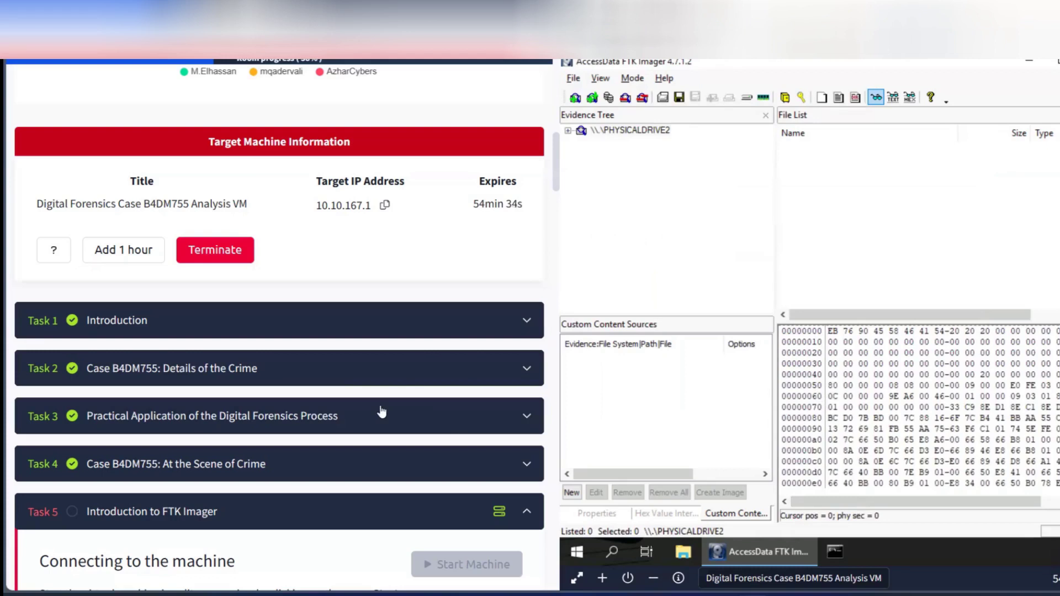
# Step: Check the remaining STEP 1 instructions and Task 5 questions, and scan the added physical drive for EFS encryption in FTK Imager
pyautogui.scroll(-5, 379, 408)
pyautogui.scroll(-20, 379, 410)
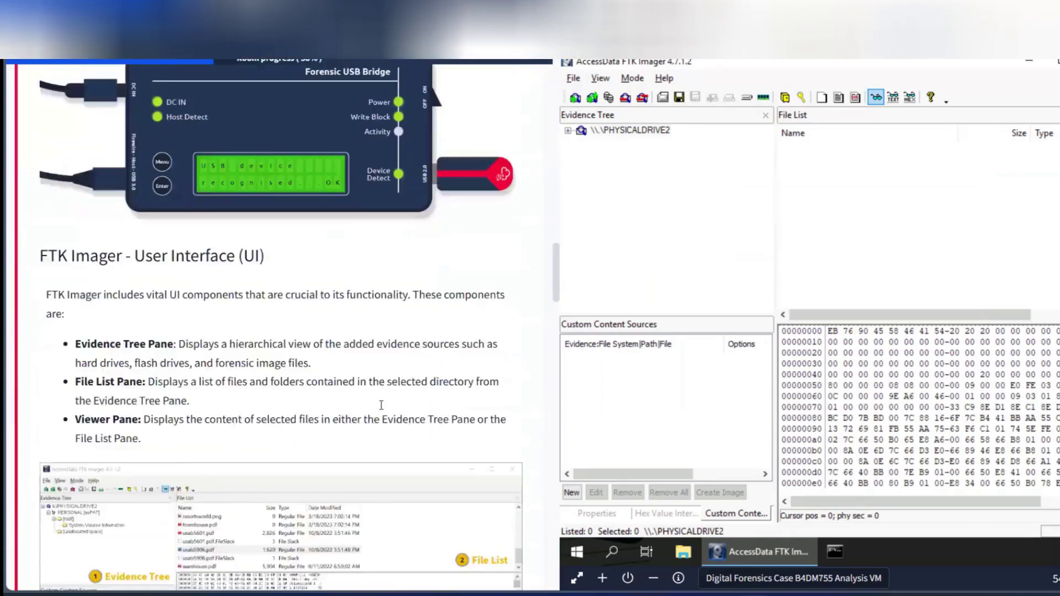
pyautogui.scroll(-20, 382, 411)
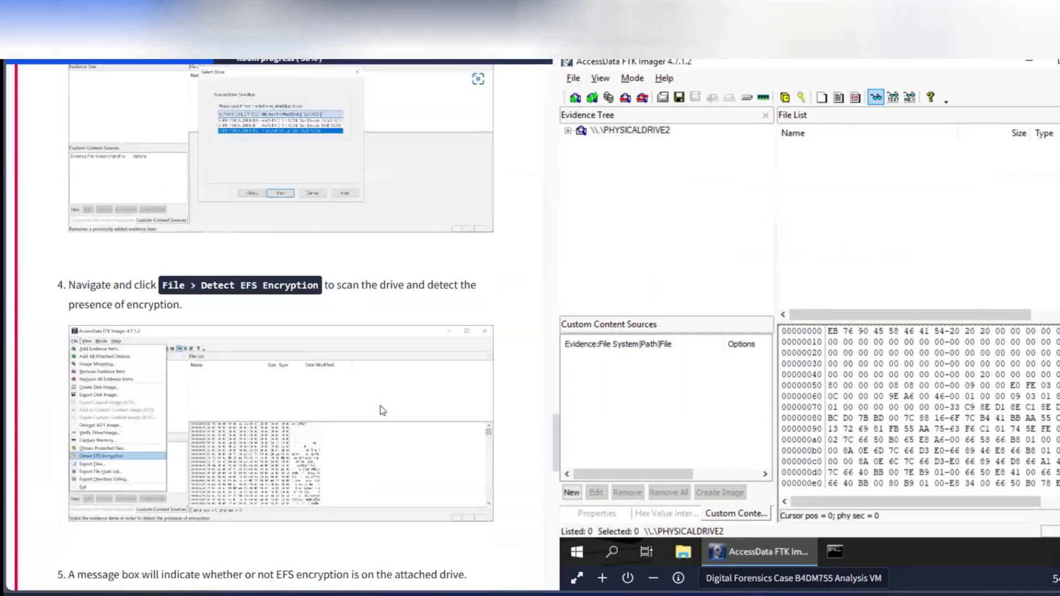
pyautogui.scroll(-3, 381, 410)
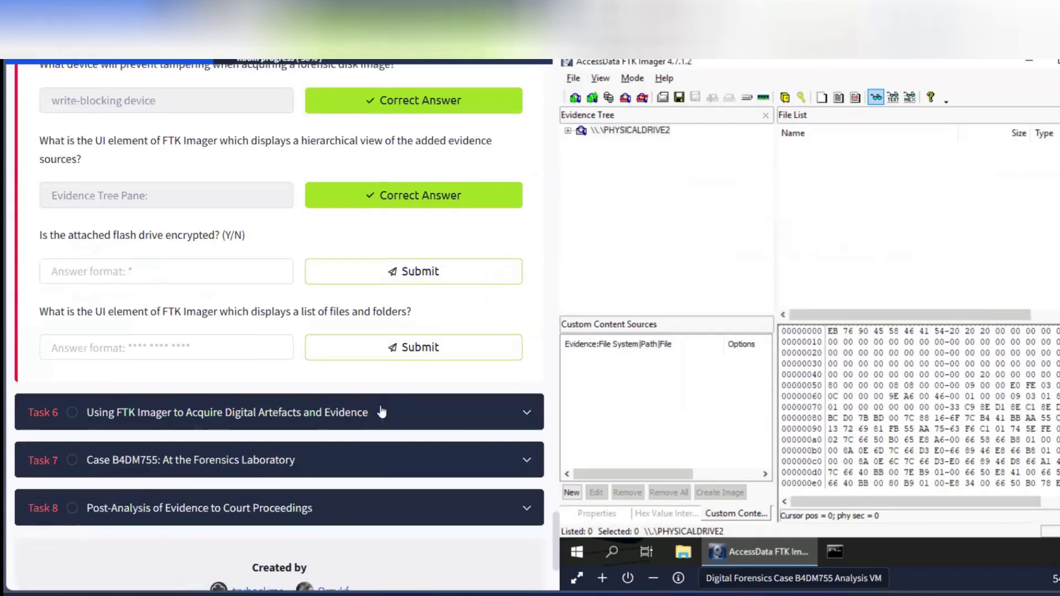
pyautogui.scroll(3, 236, 227)
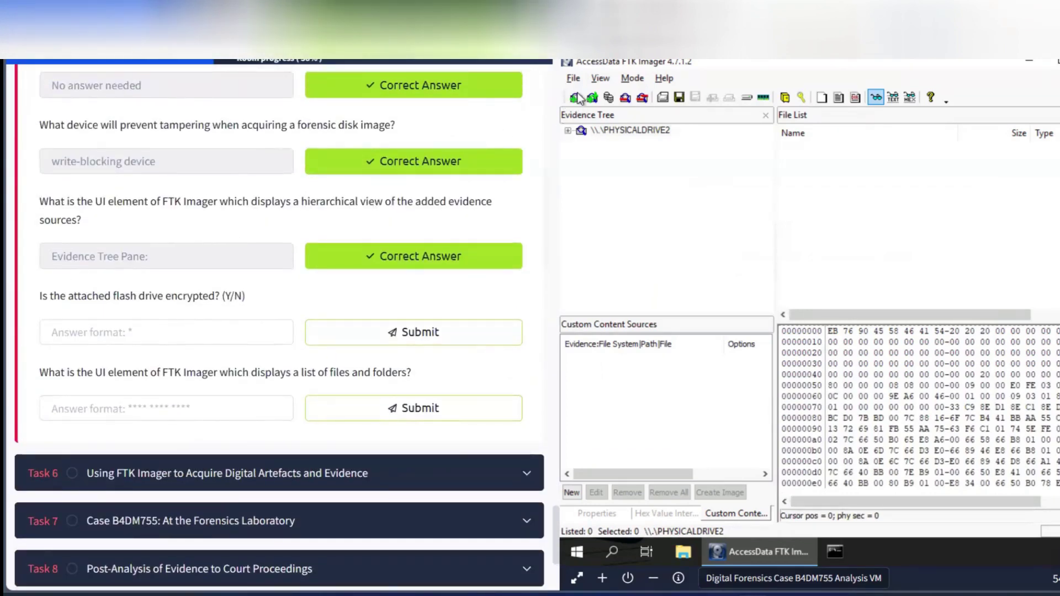
pyautogui.click(573, 78)
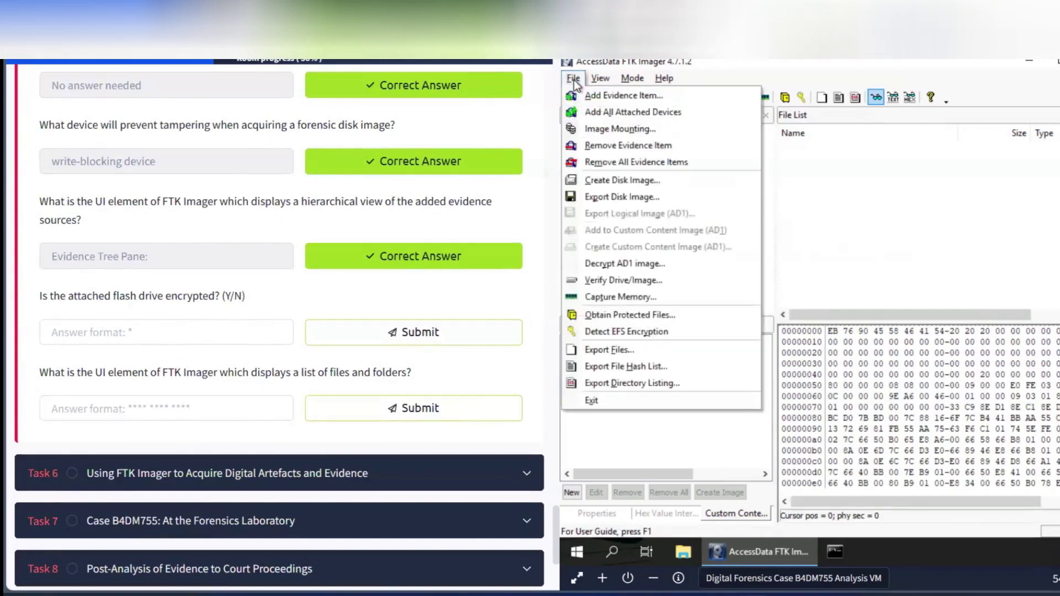
pyautogui.click(641, 337)
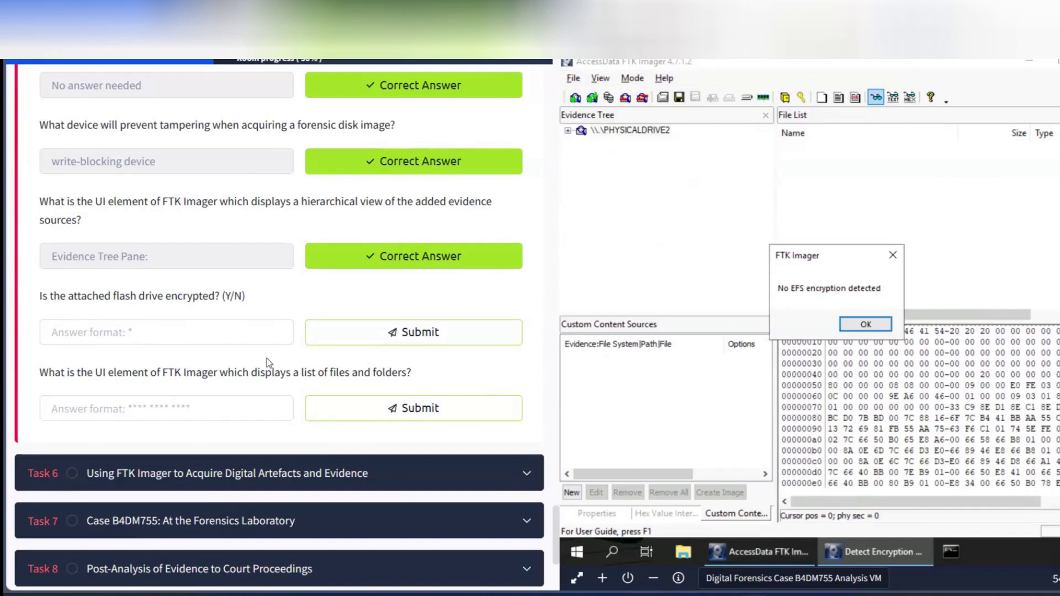
# Step: Submit "N" as the answer on whether the attached flash drive is encrypted
pyautogui.tripleClick(201, 340)
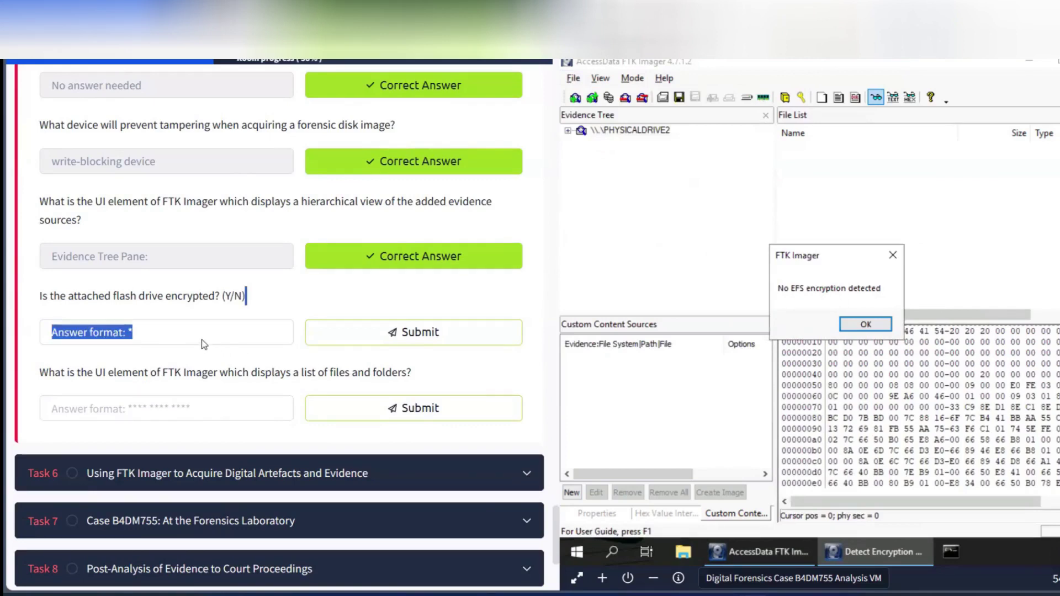
pyautogui.click(183, 337)
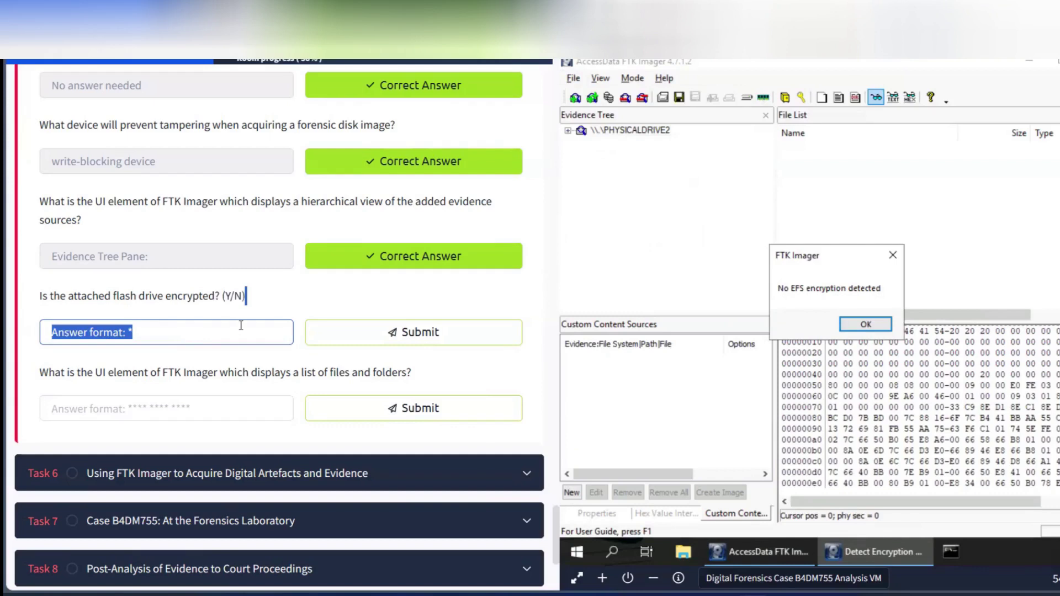
pyautogui.write('N')
pyautogui.click(361, 332)
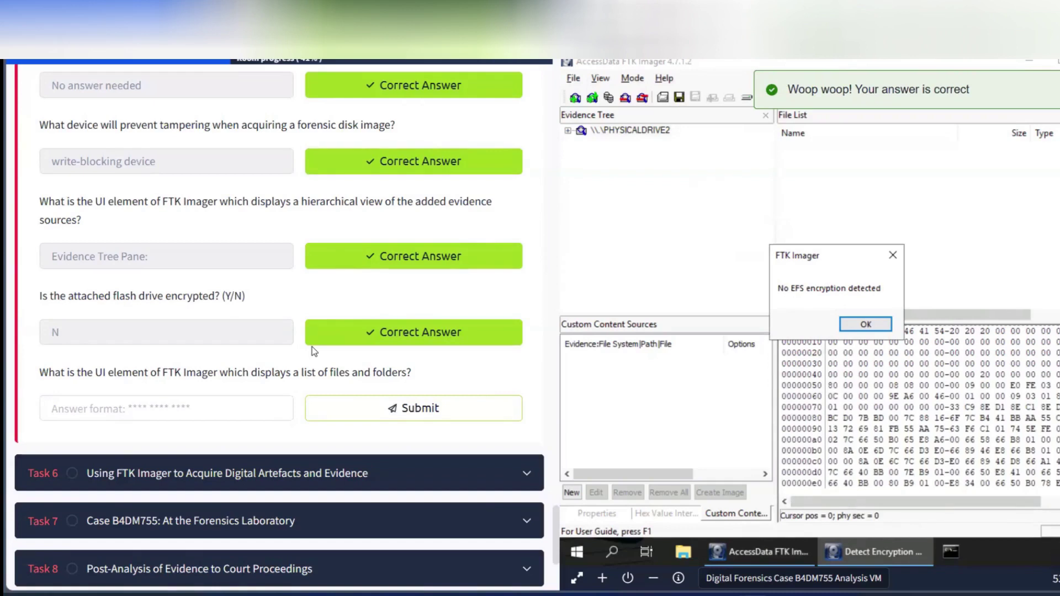
# Step: Copy "File List Pane" from the component list in the FTK Imager - User Interface (UI) section
pyautogui.scroll(6, 212, 297)
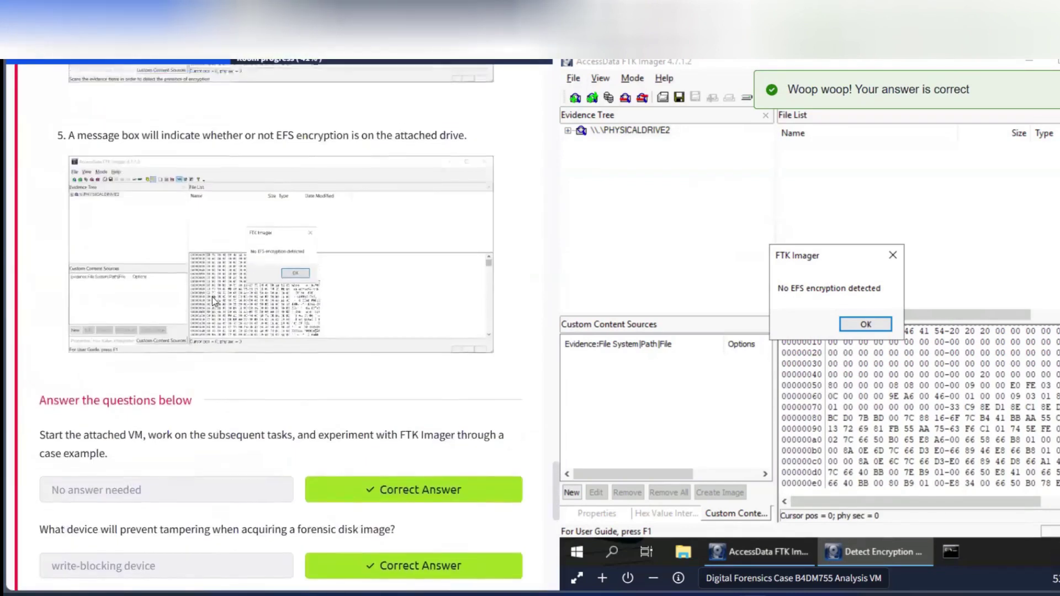
pyautogui.scroll(20, 212, 297)
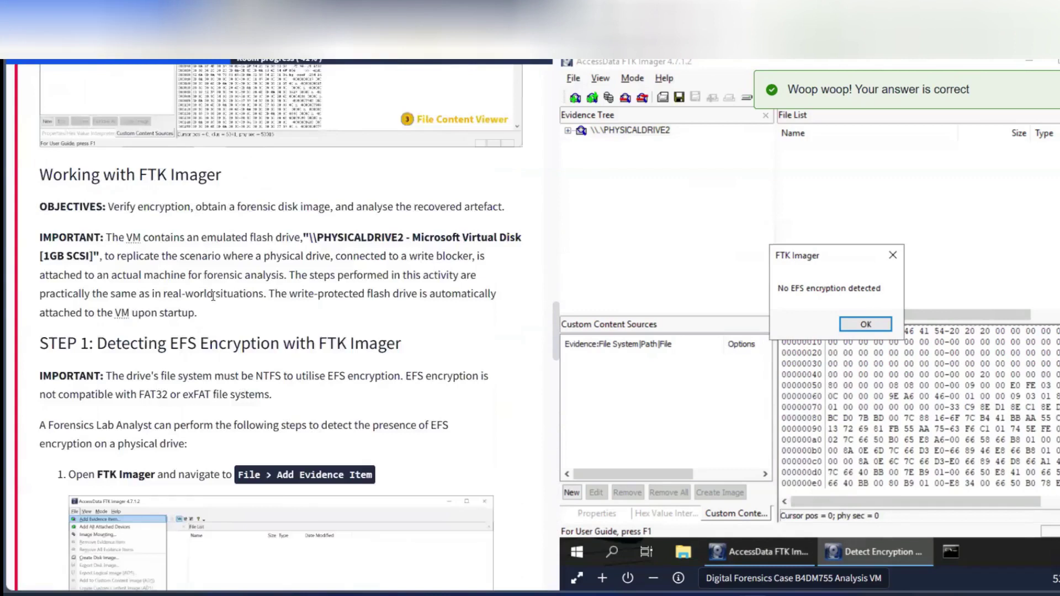
pyautogui.scroll(3, 212, 297)
pyautogui.scroll(3, 215, 301)
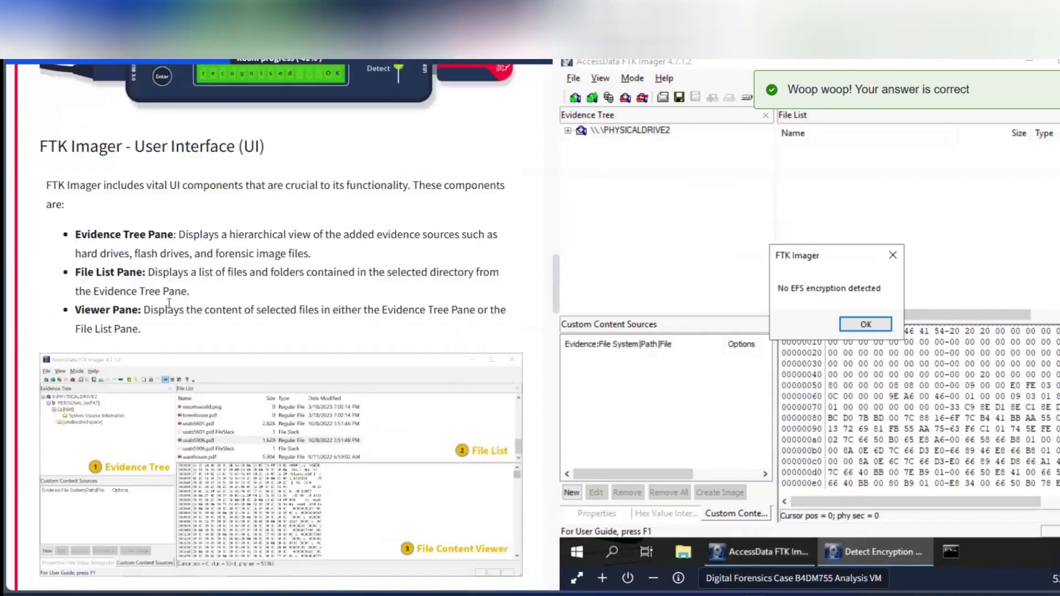
pyautogui.moveTo(76, 272); pyautogui.dragTo(141, 281)
pyautogui.hotkey('ctrl', 'c')
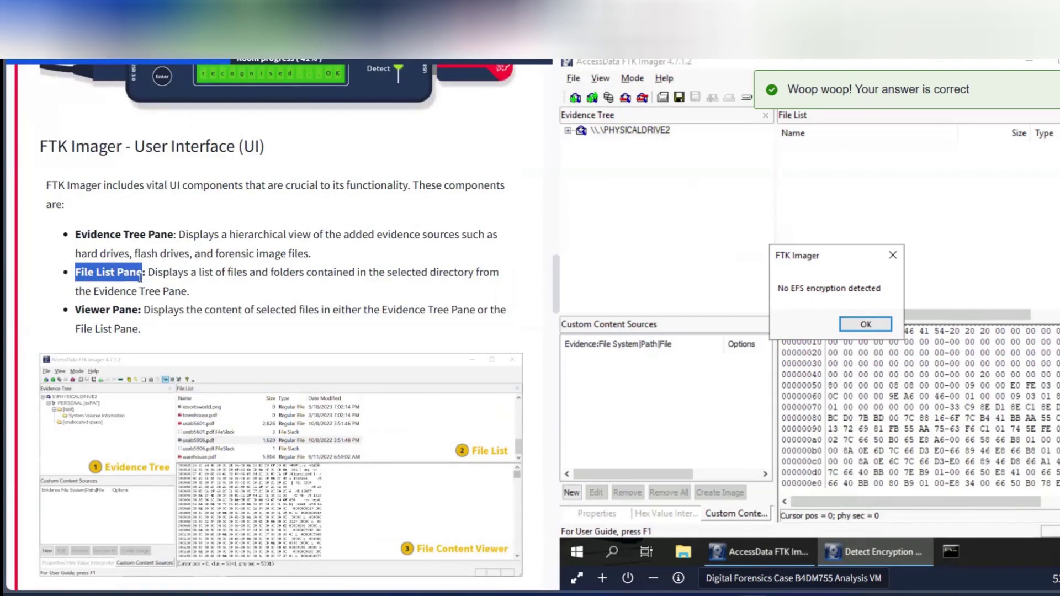
# Step: Submit "File List Pane" as the answer on which UI element displays a list of files and folders
pyautogui.scroll(-5, 140, 278)
pyautogui.scroll(-20, 139, 278)
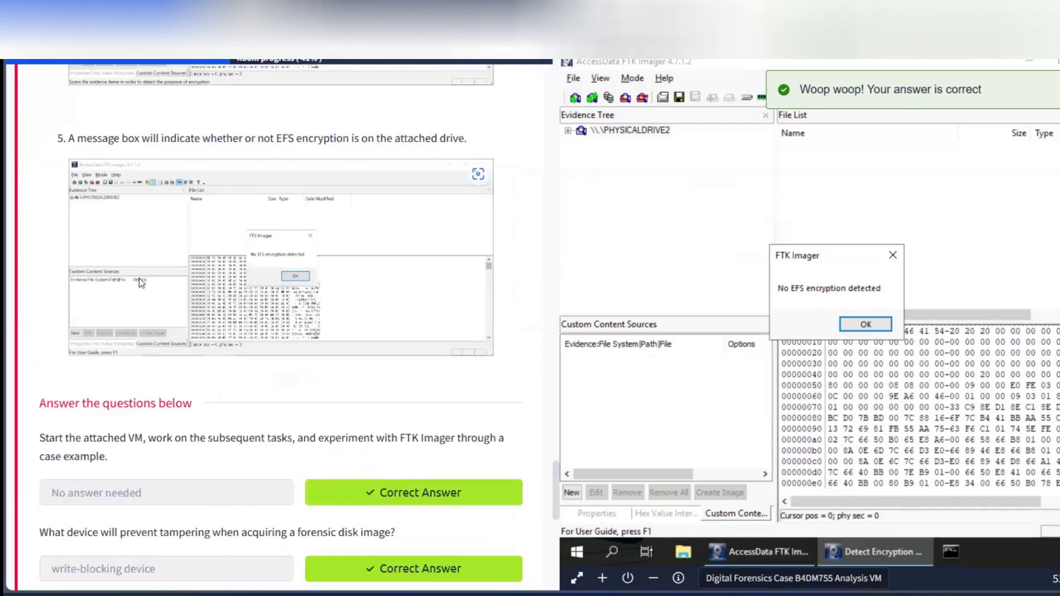
pyautogui.click(101, 309)
pyautogui.hotkey('ctrl', 'v')
pyautogui.click(371, 311)
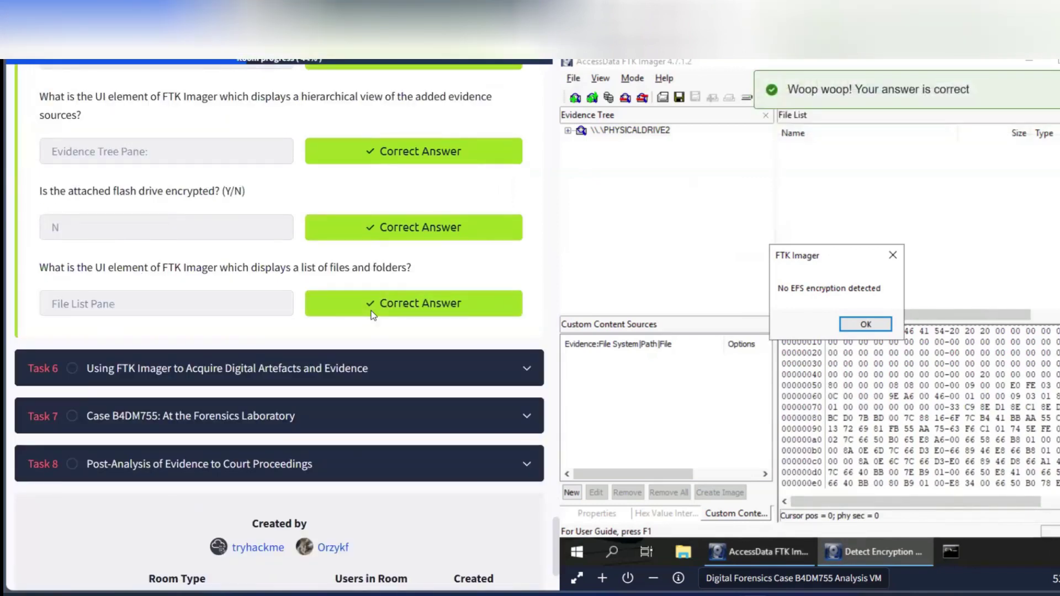
# Step: Collapse Task 5, expand Task 6, and review its STEP 2 and STEP 3 instructions and its questions
pyautogui.scroll(10, 371, 310)
pyautogui.scroll(20, 370, 310)
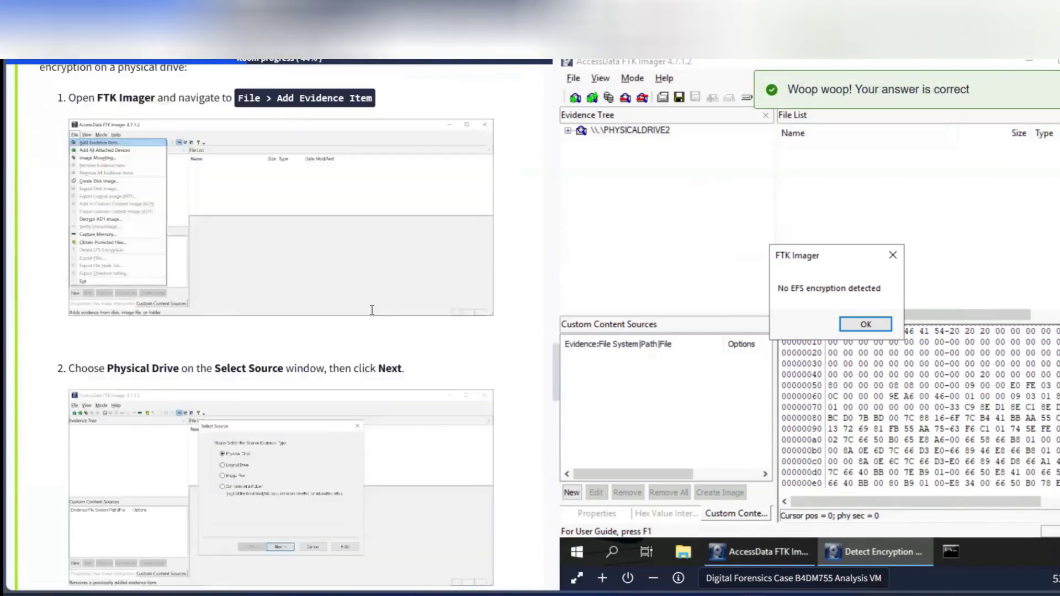
pyautogui.scroll(15, 371, 311)
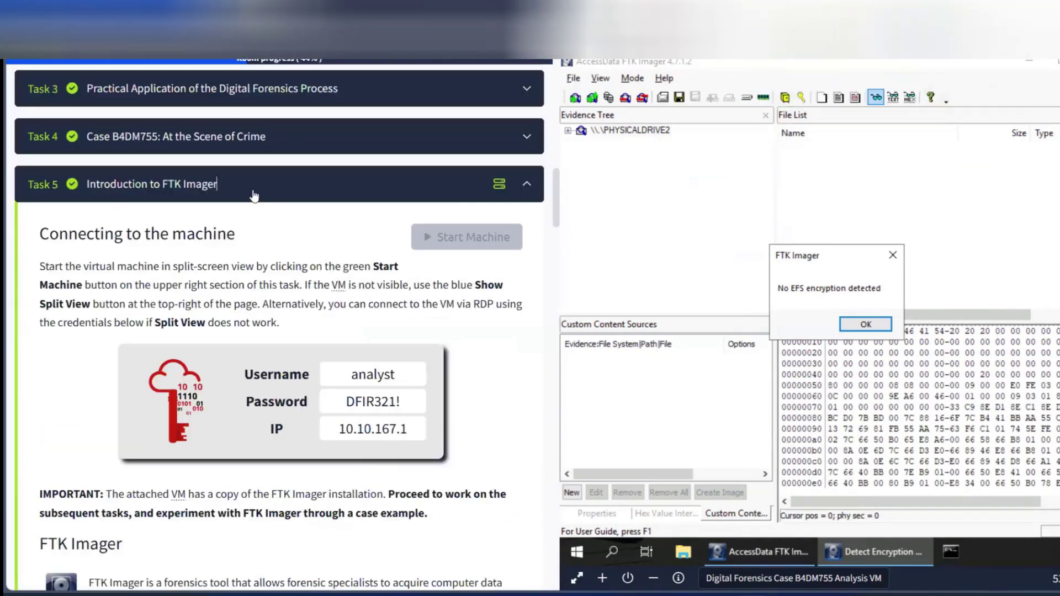
pyautogui.click(254, 185)
pyautogui.click(236, 238)
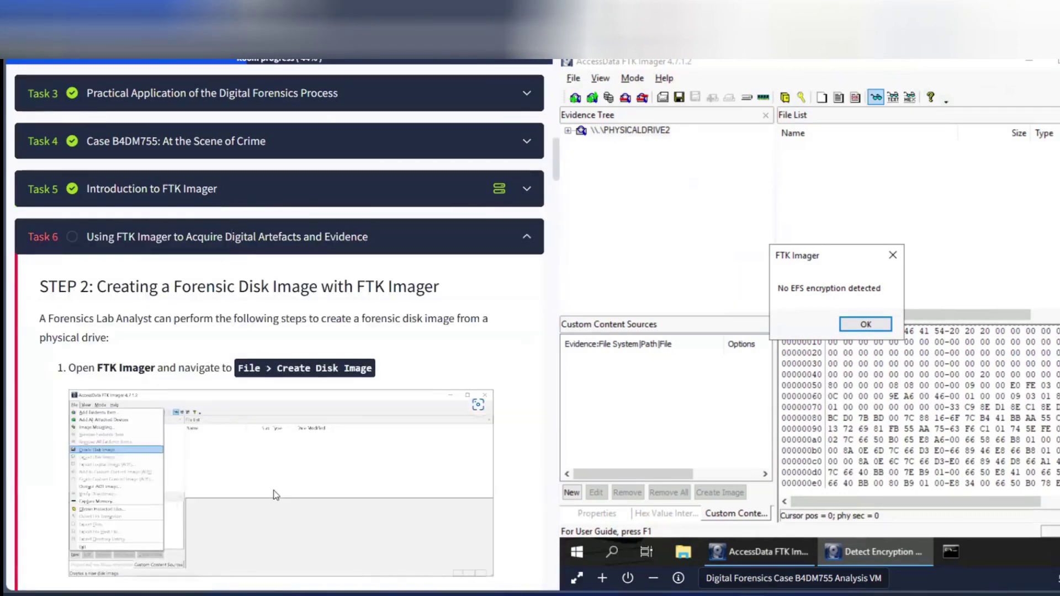
pyautogui.scroll(-20, 275, 494)
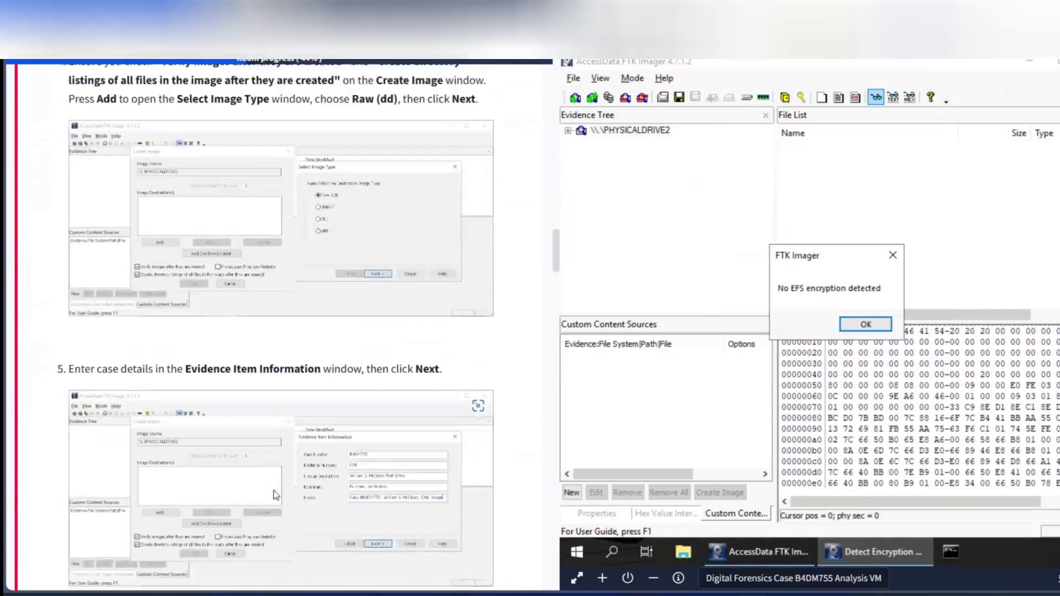
pyautogui.scroll(-20, 275, 495)
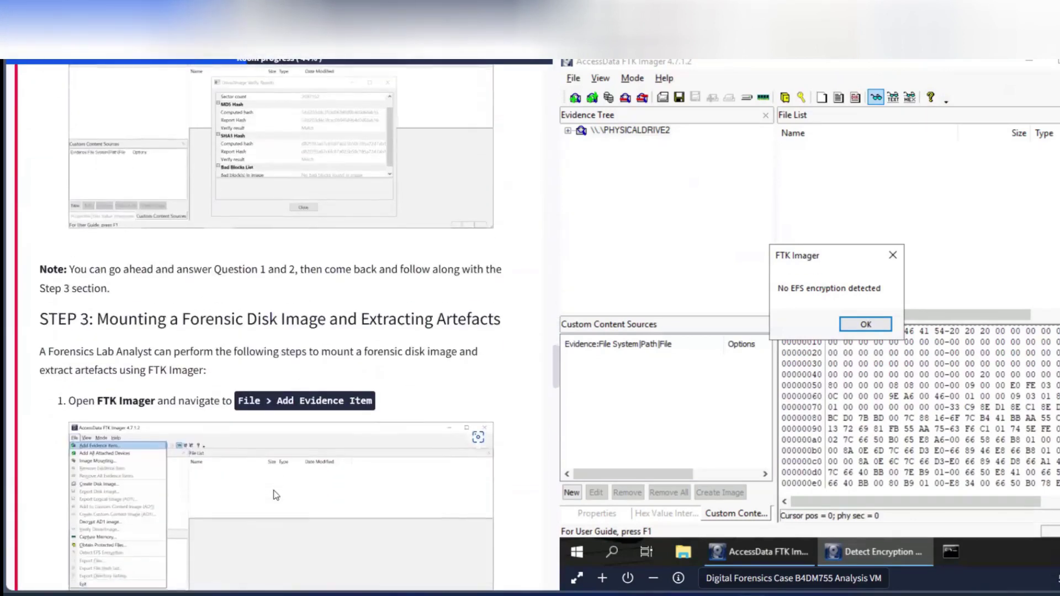
pyautogui.scroll(-20, 275, 495)
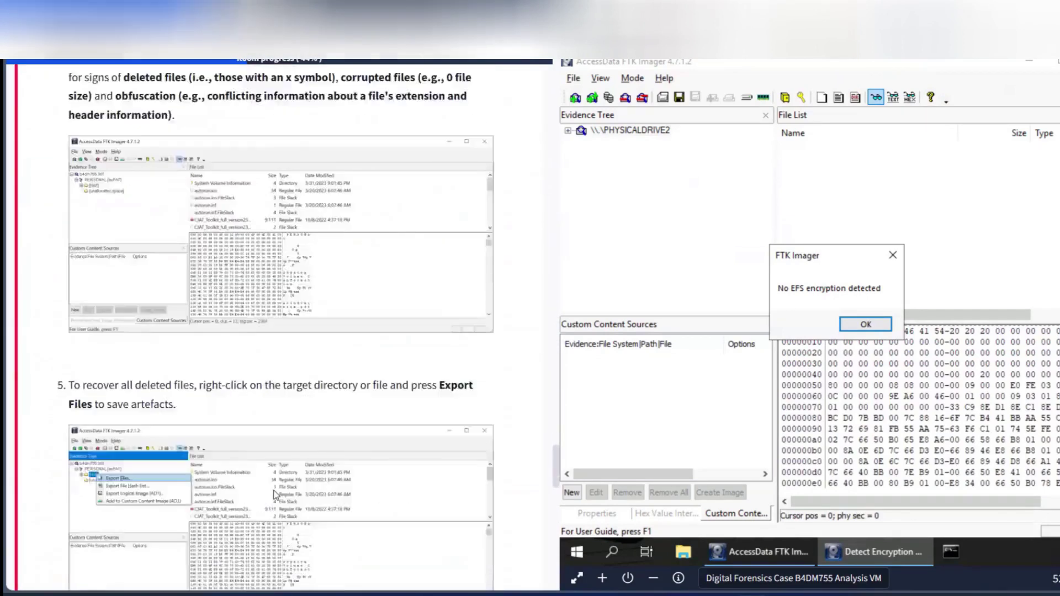
pyautogui.scroll(-15, 275, 495)
pyautogui.scroll(5, 276, 495)
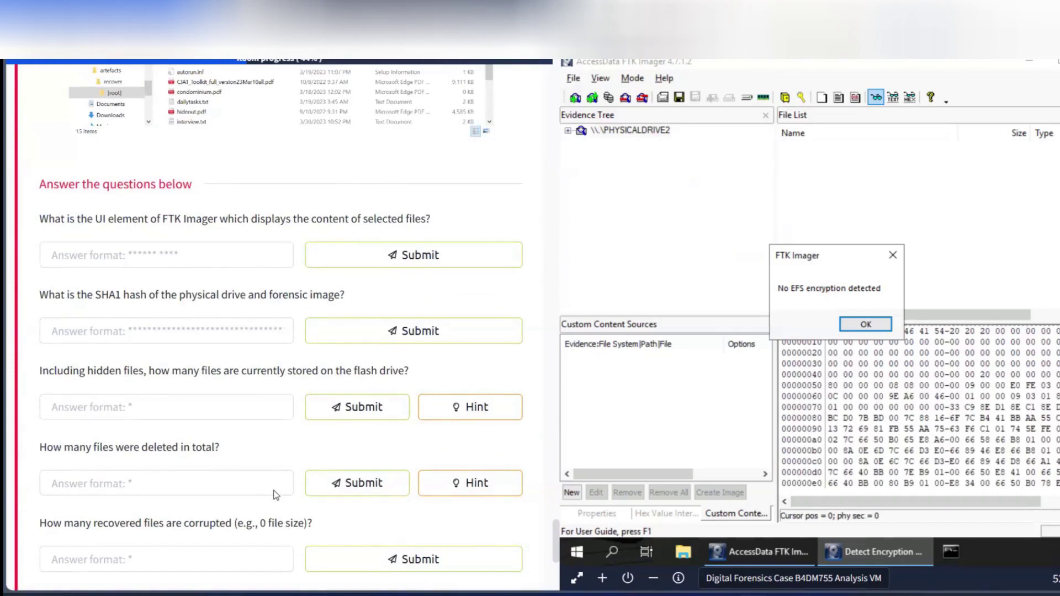
pyautogui.scroll(10, 276, 494)
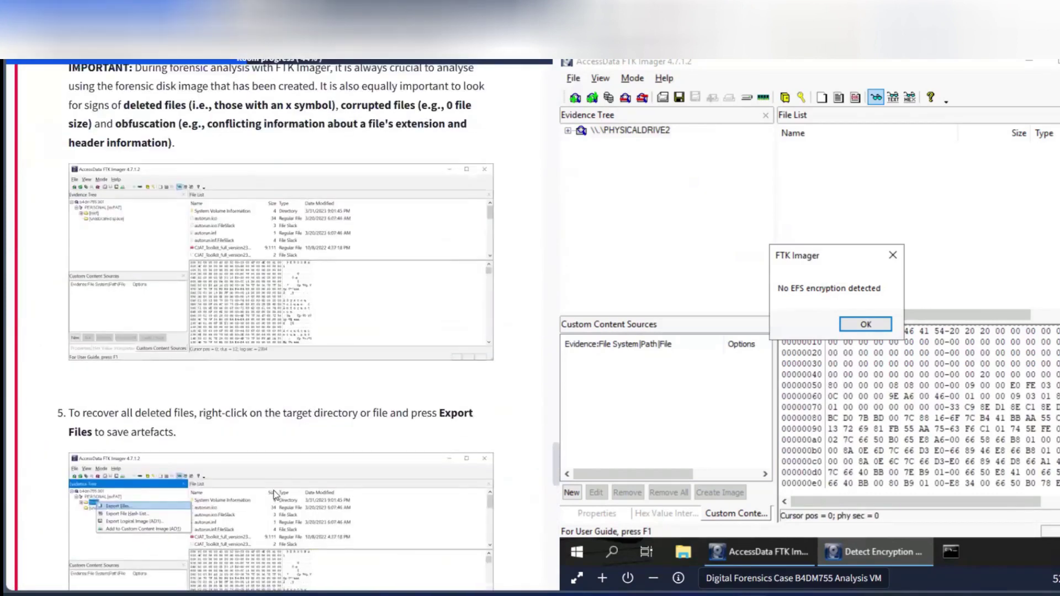
pyautogui.scroll(20, 274, 493)
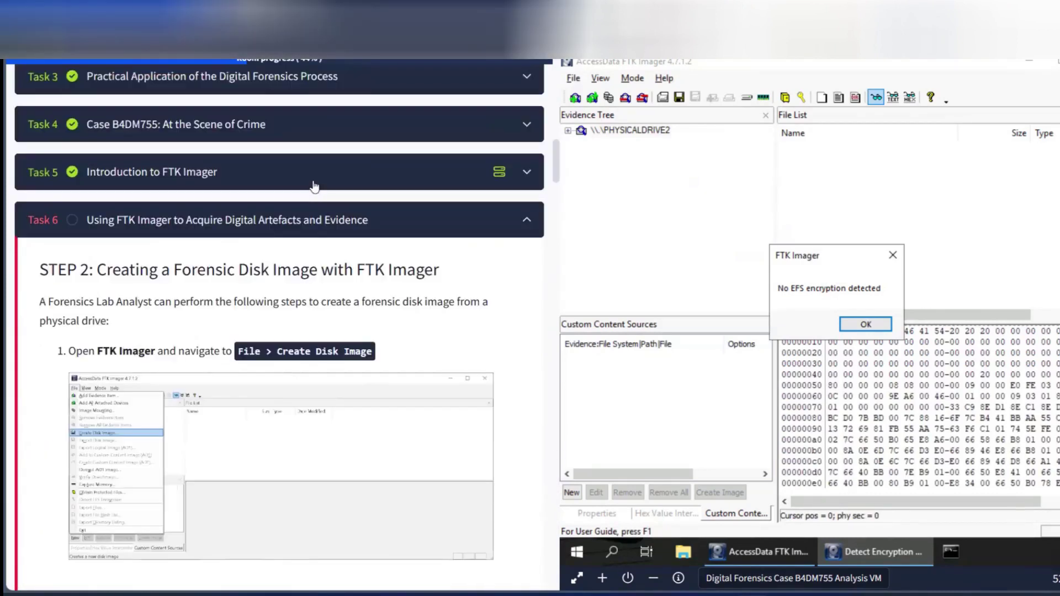
# Step: Copy "Viewer Pane" from the UI component list in Task 5, Introduction to FTK Imager
pyautogui.click(313, 182)
pyautogui.scroll(-6, 259, 343)
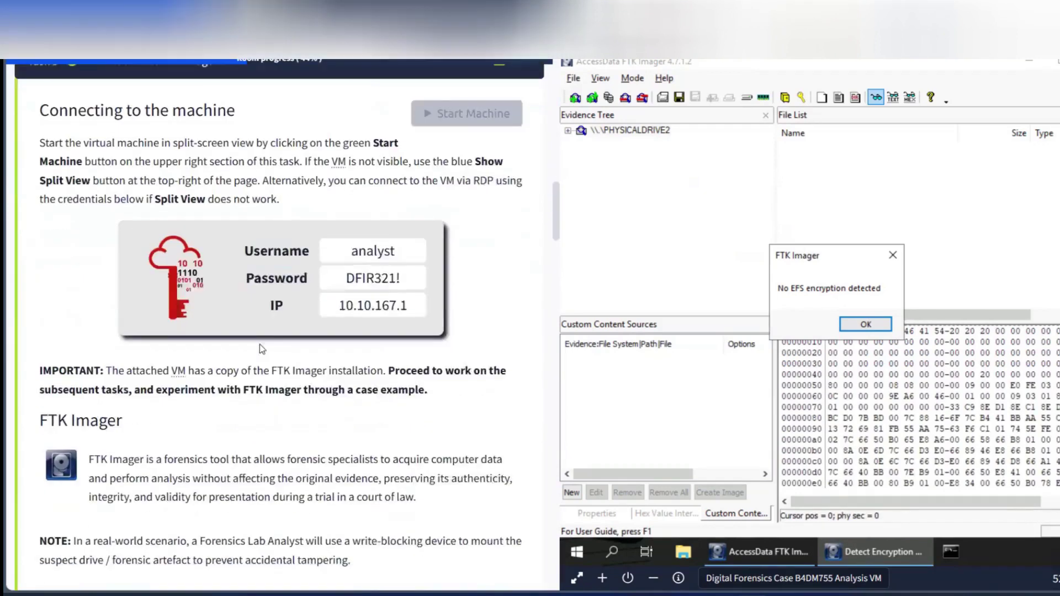
pyautogui.scroll(-5, 259, 344)
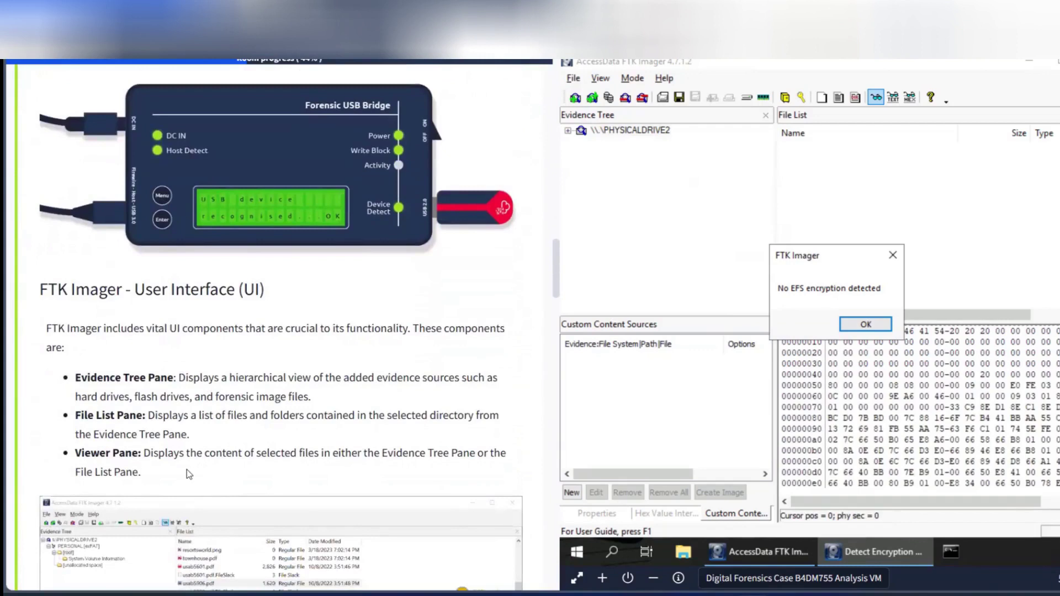
pyautogui.moveTo(74, 455); pyautogui.dragTo(138, 454)
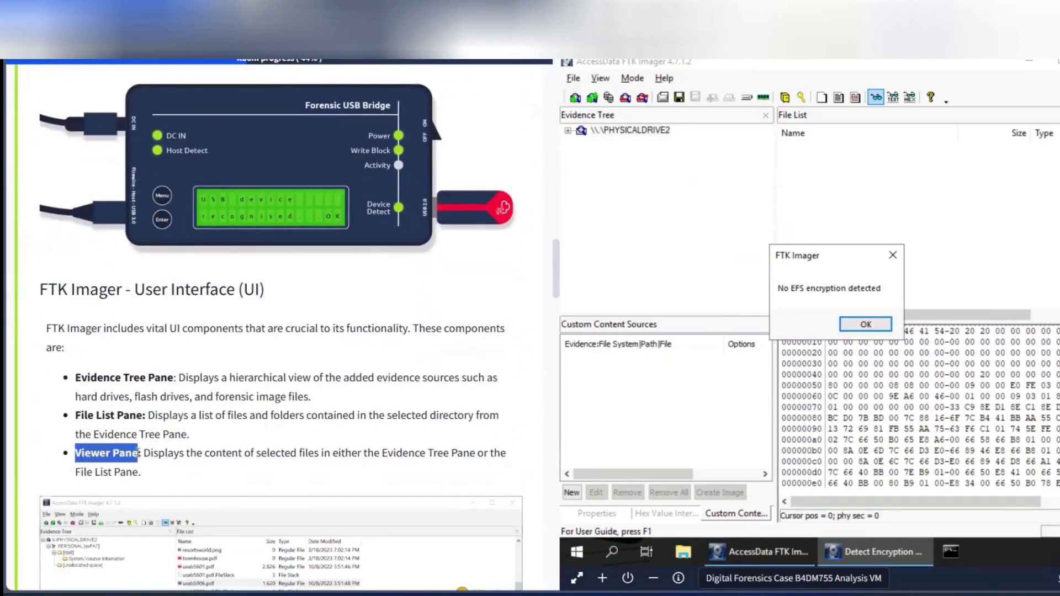
# Step: Submit "Viewer Pane" in Task 6 as the UI element that displays the content of selected files
pyautogui.scroll(10, 138, 454)
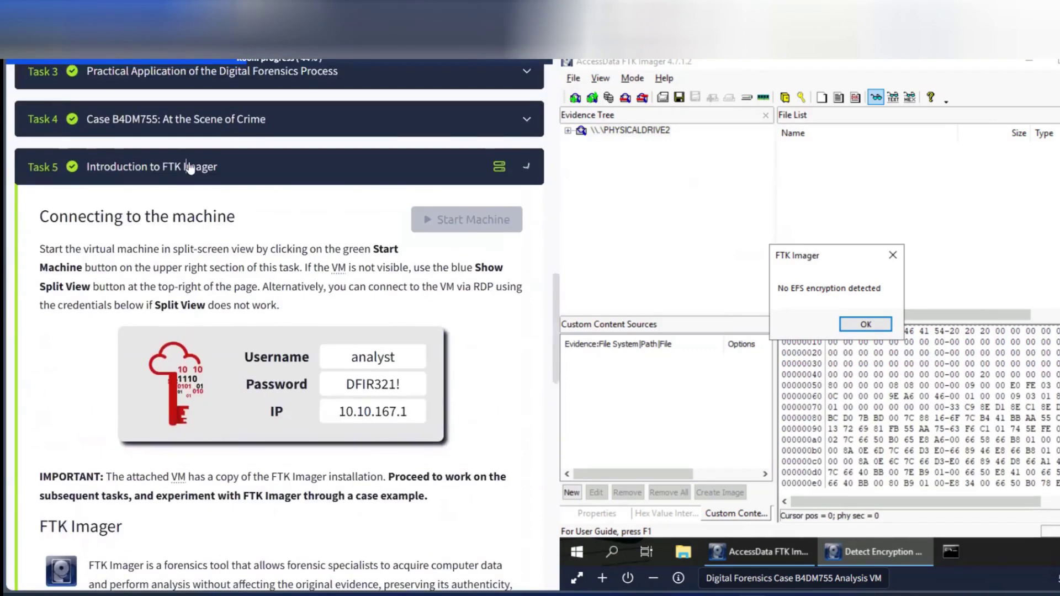
pyautogui.click(189, 167)
pyautogui.click(204, 237)
pyautogui.scroll(-20, 345, 405)
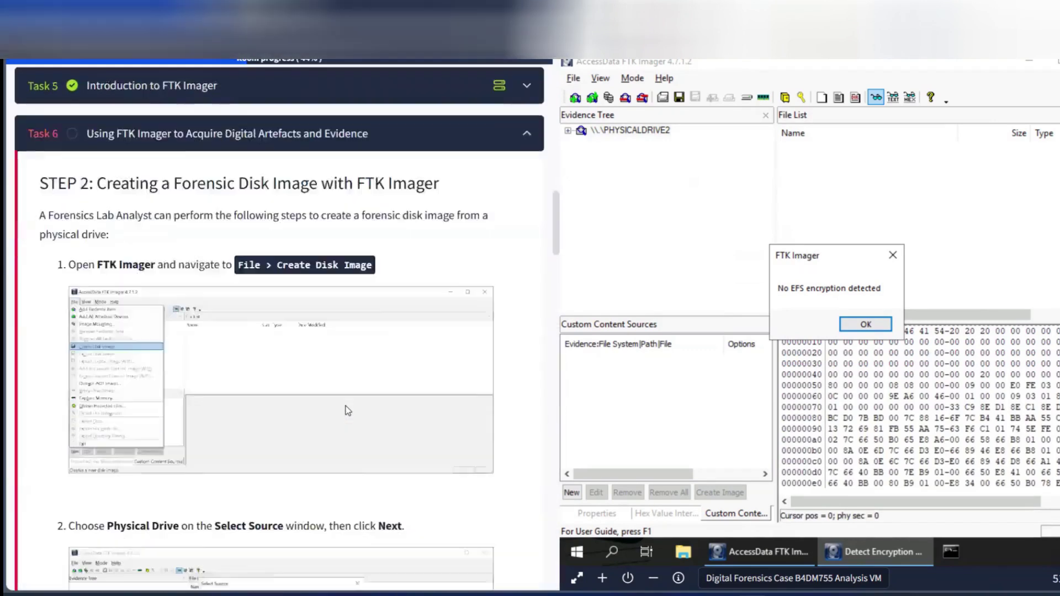
pyautogui.scroll(-20, 346, 405)
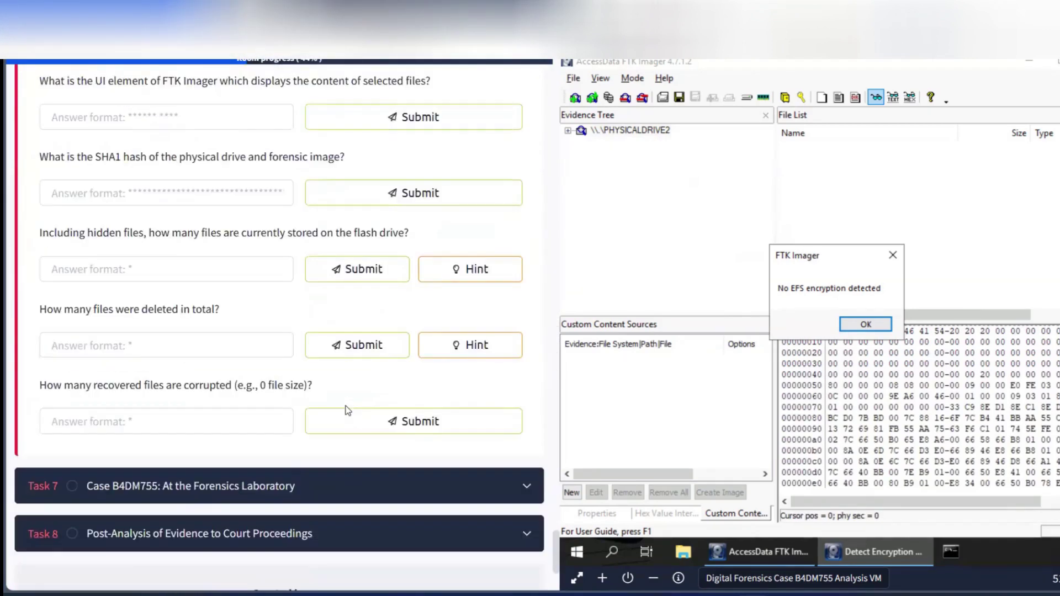
pyautogui.click(426, 291)
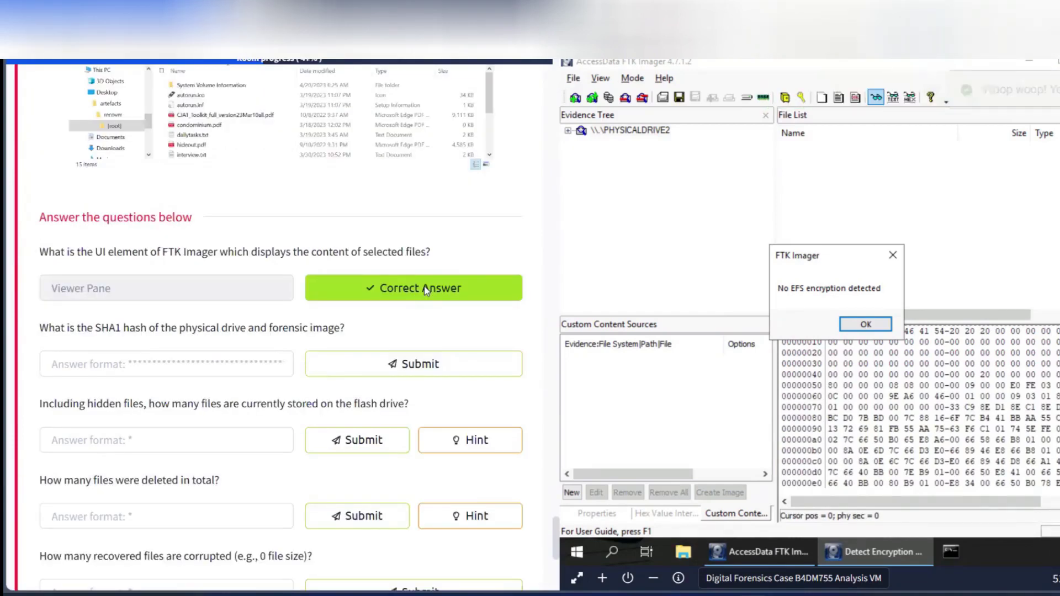
# Step: Dismiss the EFS encryption message, then close and relaunch FTK Imager, allowing it to make changes to the device
pyautogui.click(893, 255)
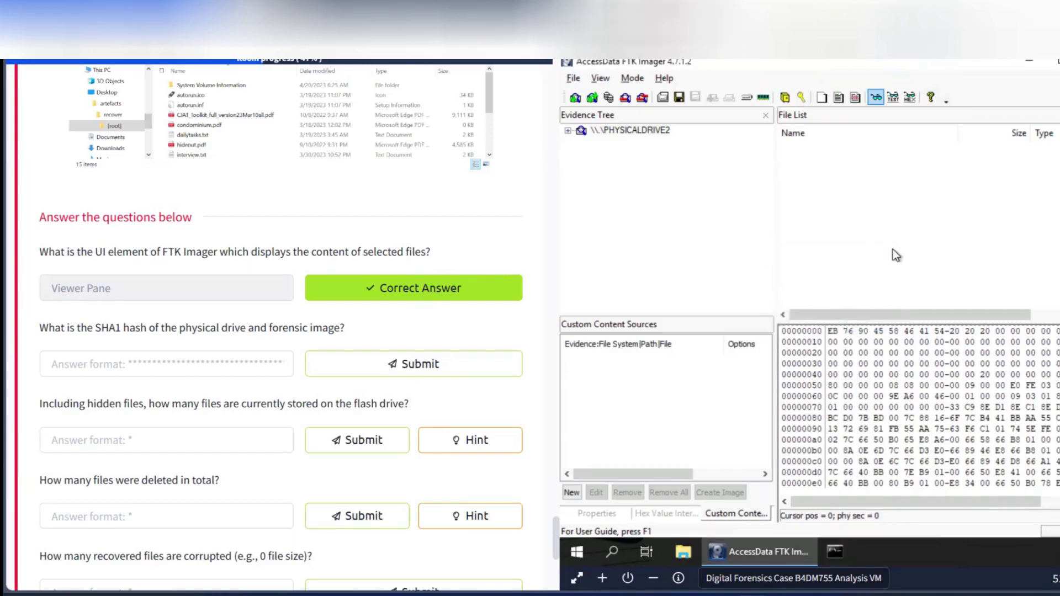
pyautogui.click(646, 132)
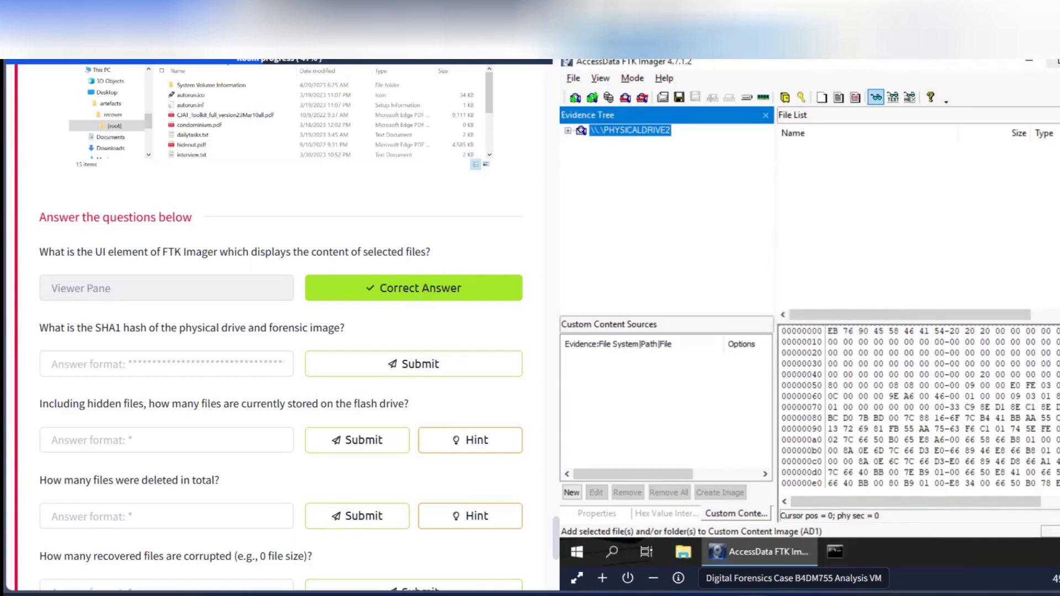
pyautogui.click(1059, 61)
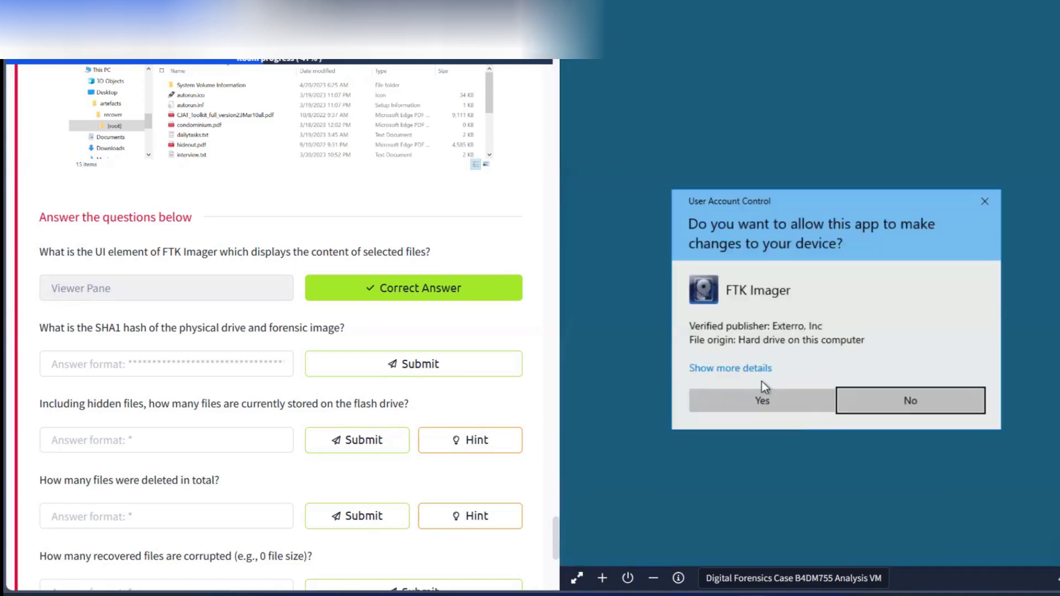
pyautogui.click(761, 393)
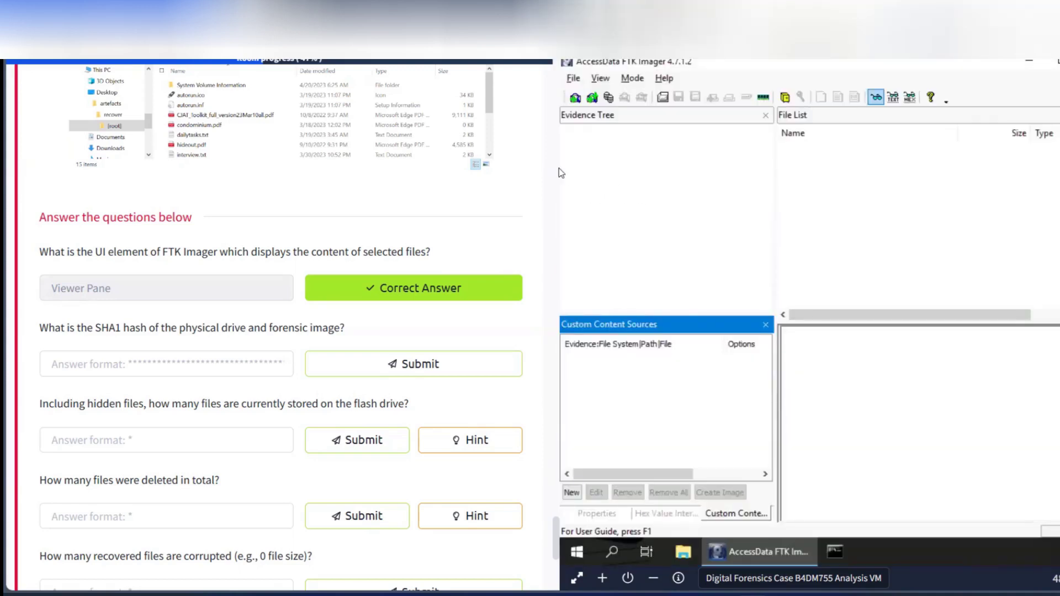
# Step: Set up a disk image of the physical drive PHYSICALDRIVE2 (Microsoft Virtual Disk), with image verification and directory listings enabled
pyautogui.click(571, 81)
pyautogui.click(600, 178)
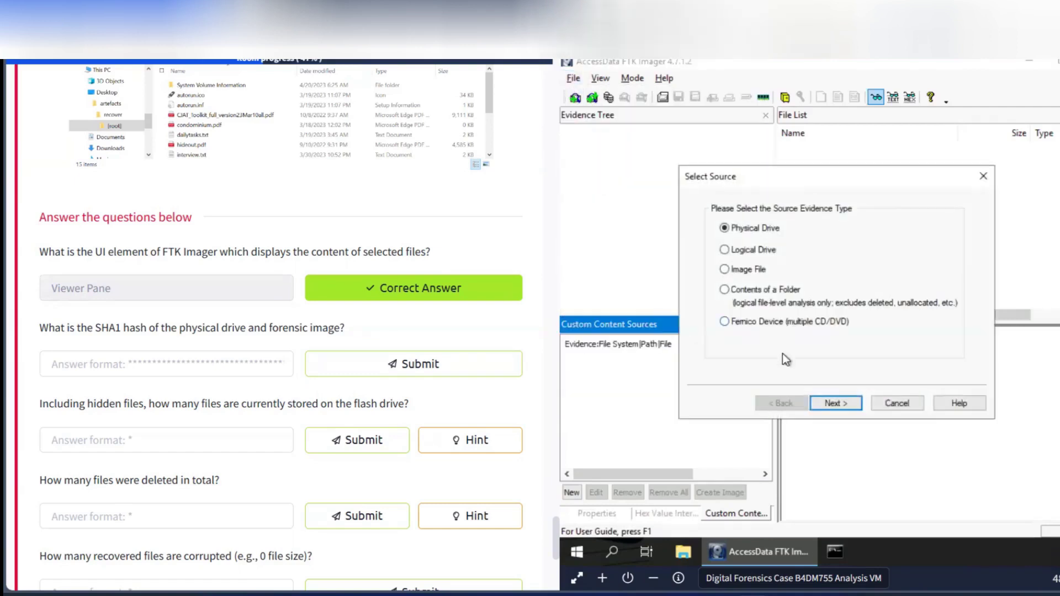
pyautogui.click(826, 399)
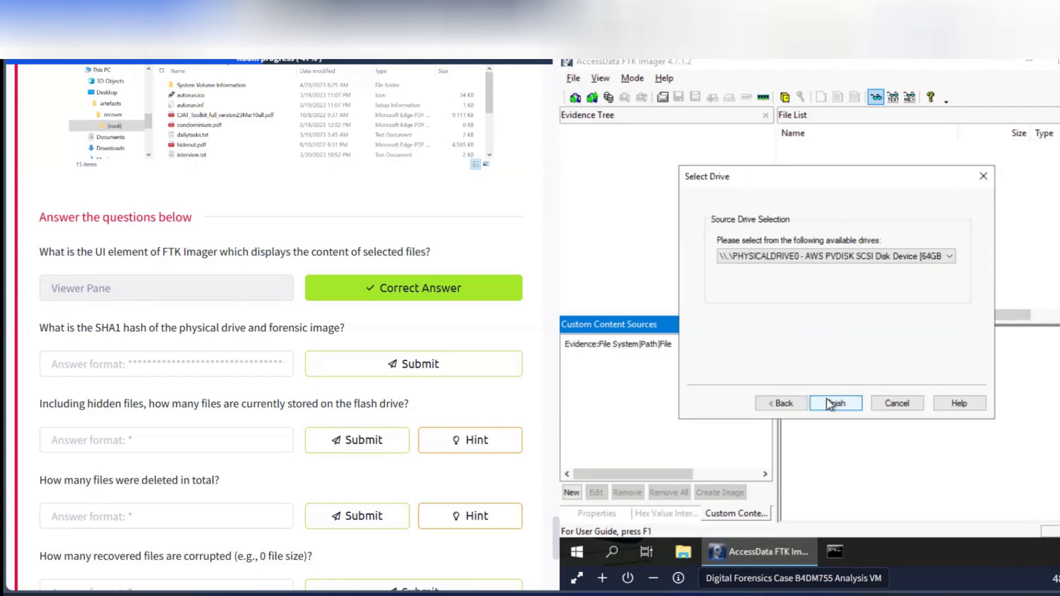
pyautogui.click(820, 255)
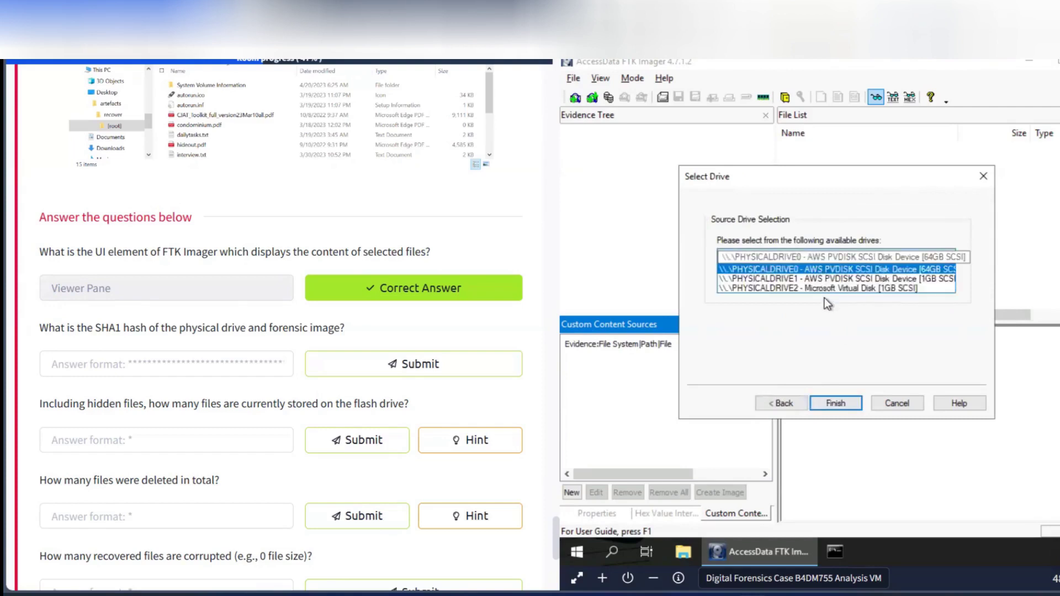
pyautogui.click(823, 287)
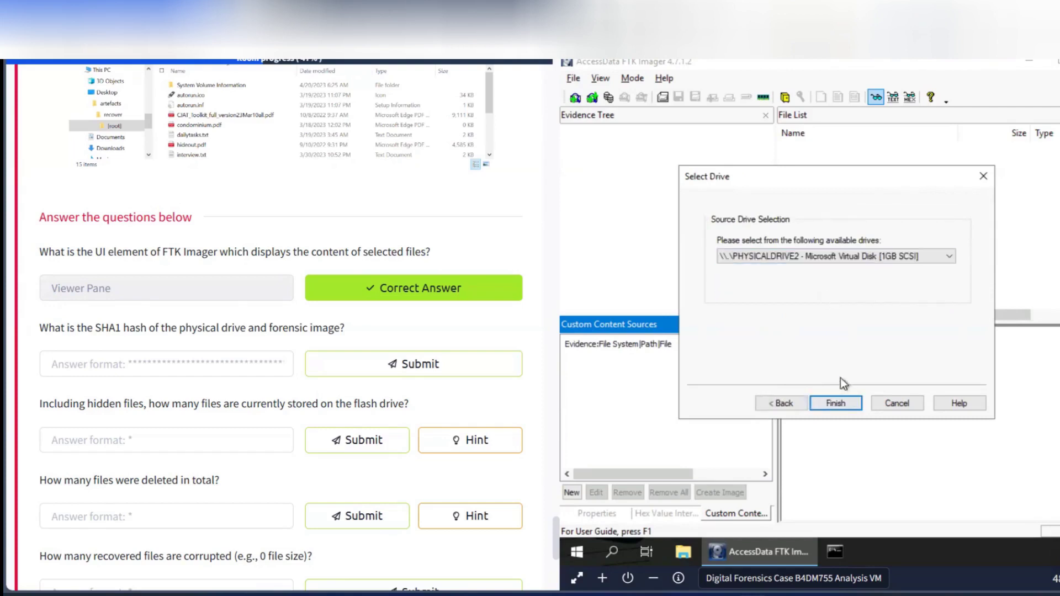
pyautogui.click(835, 403)
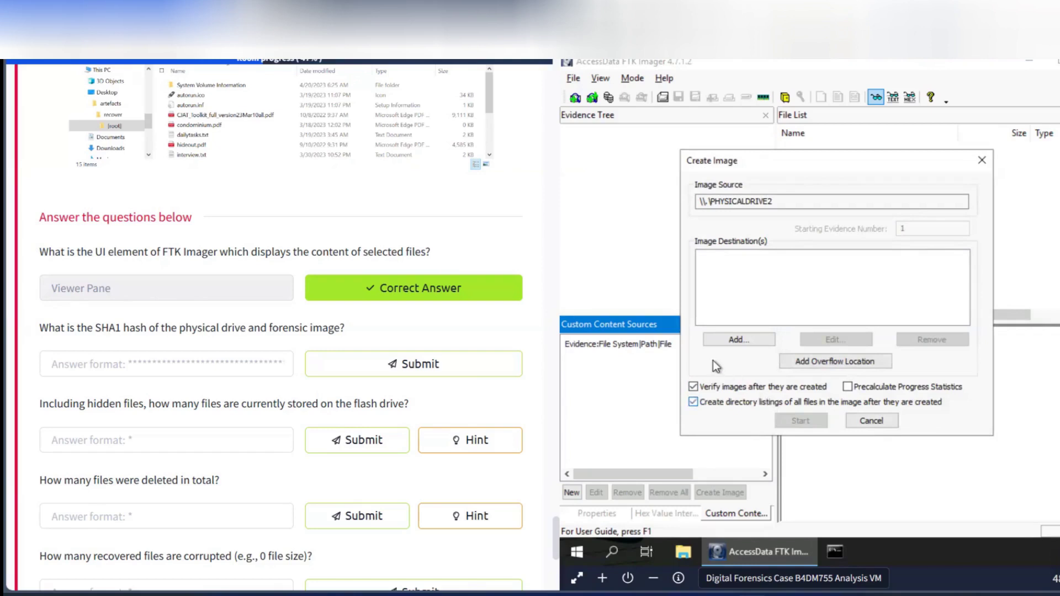
# Step: Add a Raw (dd) image with case number b4dm755, evidence number 01, a unique description, the examiner's initials and notes FD
pyautogui.click(717, 339)
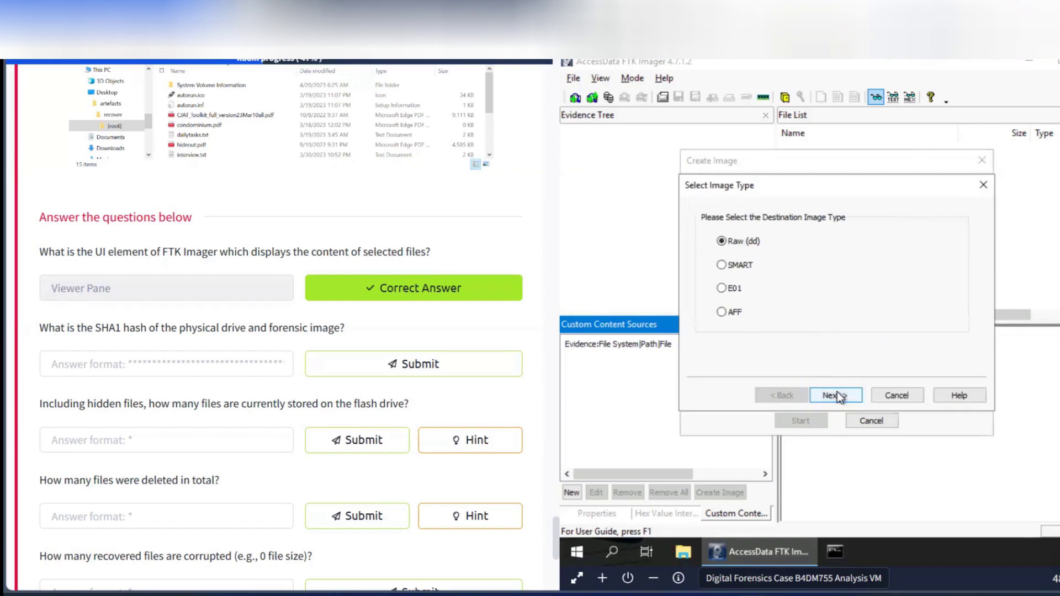
pyautogui.click(835, 395)
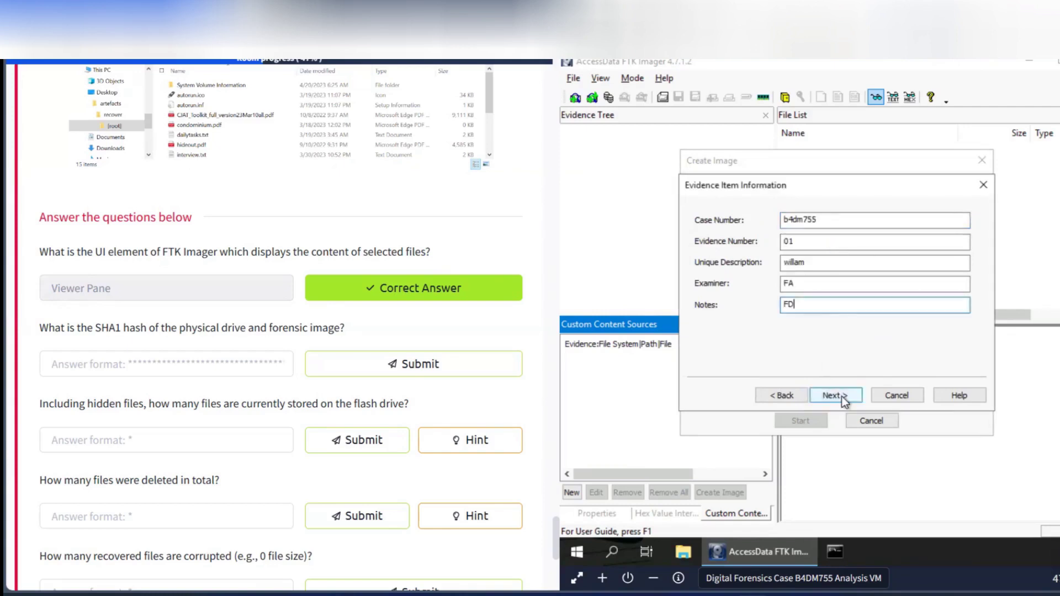
pyautogui.click(842, 396)
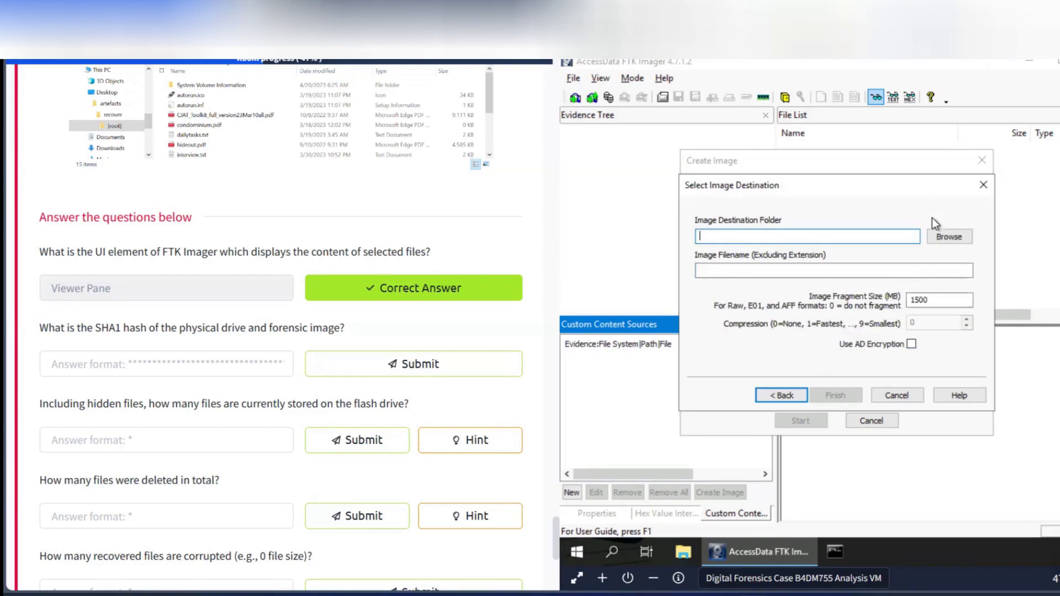
# Step: Browse for the image destination folder and make a new folder on the Desktop under This PC
pyautogui.click(948, 237)
pyautogui.press('Return')
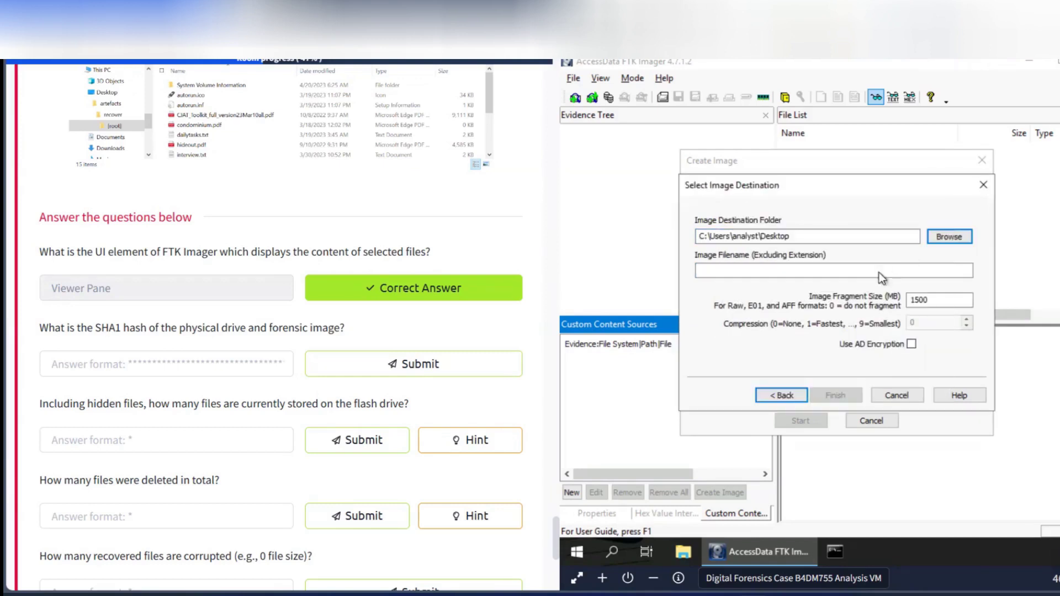
pyautogui.click(942, 231)
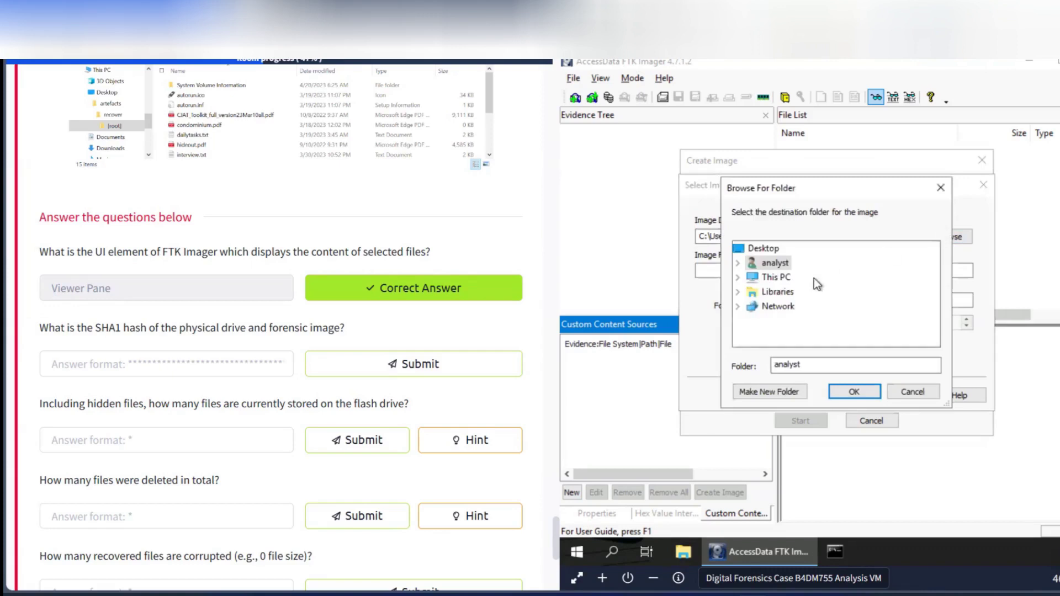
pyautogui.click(738, 278)
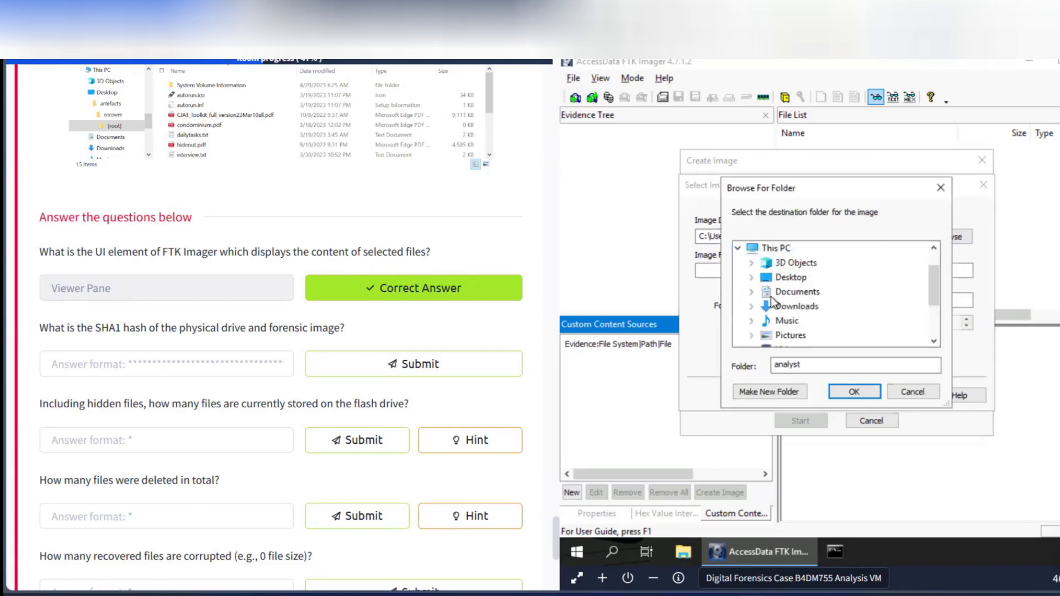
pyautogui.click(776, 279)
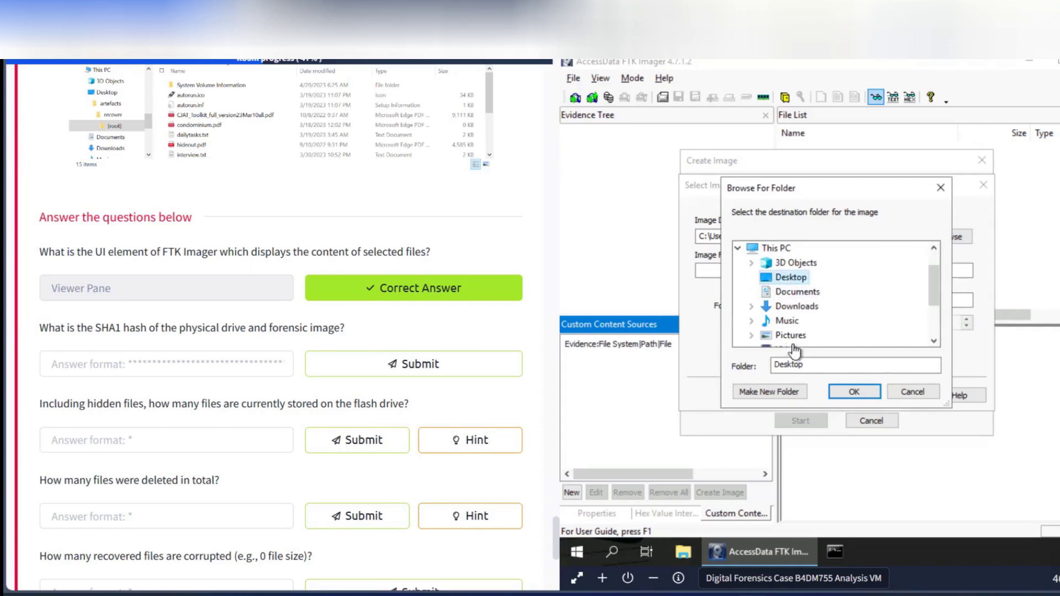
pyautogui.click(769, 391)
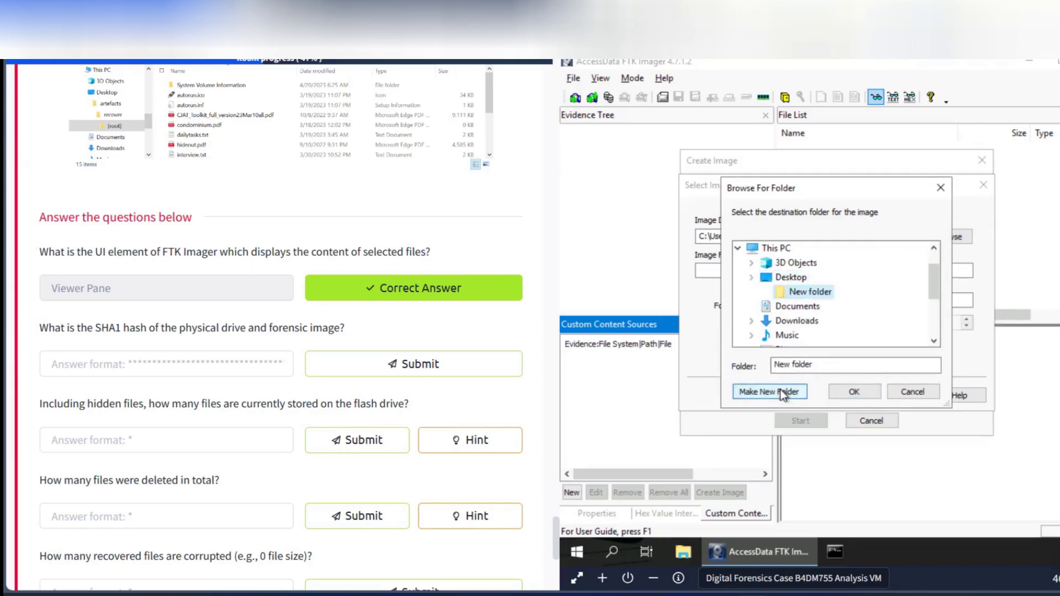
# Step: Try to name the new Desktop folder "Image" and accept that folder as the image destination
pyautogui.click(812, 368)
pyautogui.hotkey('ctrl', 'a')
pyautogui.press('BackSpace')
pyautogui.write('Eviden')
pyautogui.press('BackSpace')
pyautogui.press('BackSpace')
pyautogui.press('BackSpace')
pyautogui.press('BackSpace')
pyautogui.press('BackSpace')
pyautogui.press('BackSpace')
pyautogui.write('Image')
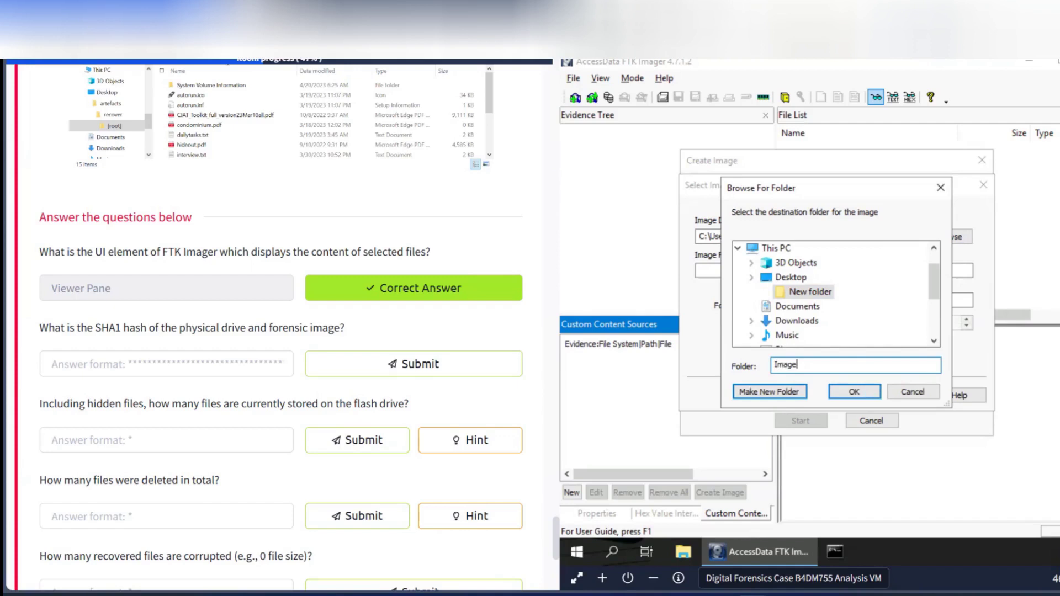
pyautogui.click(856, 391)
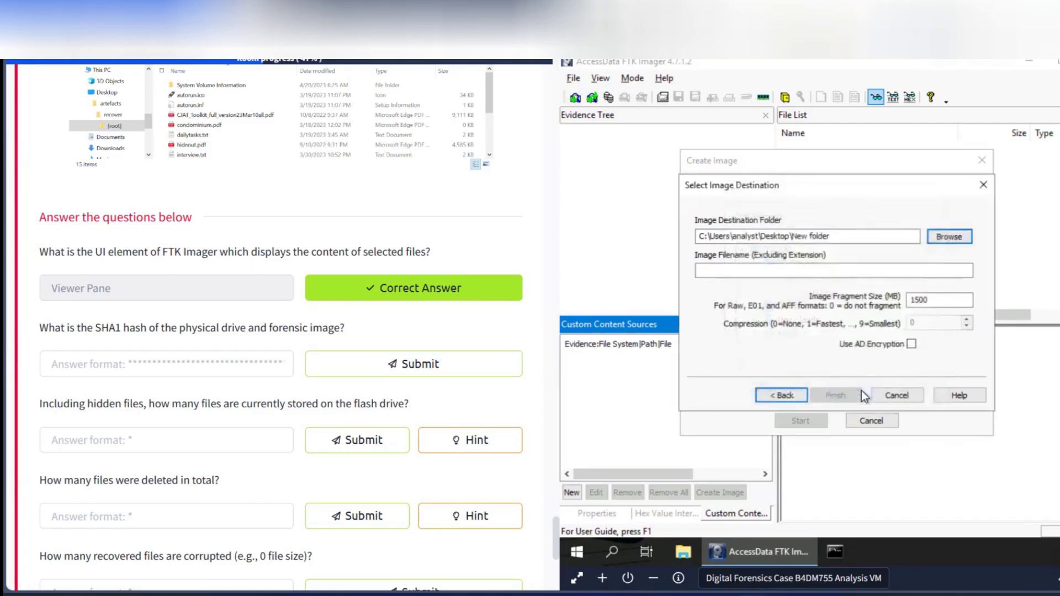
# Step: Name the image file b4dm755, finish the destination setup and start creating the disk image
pyautogui.click(769, 271)
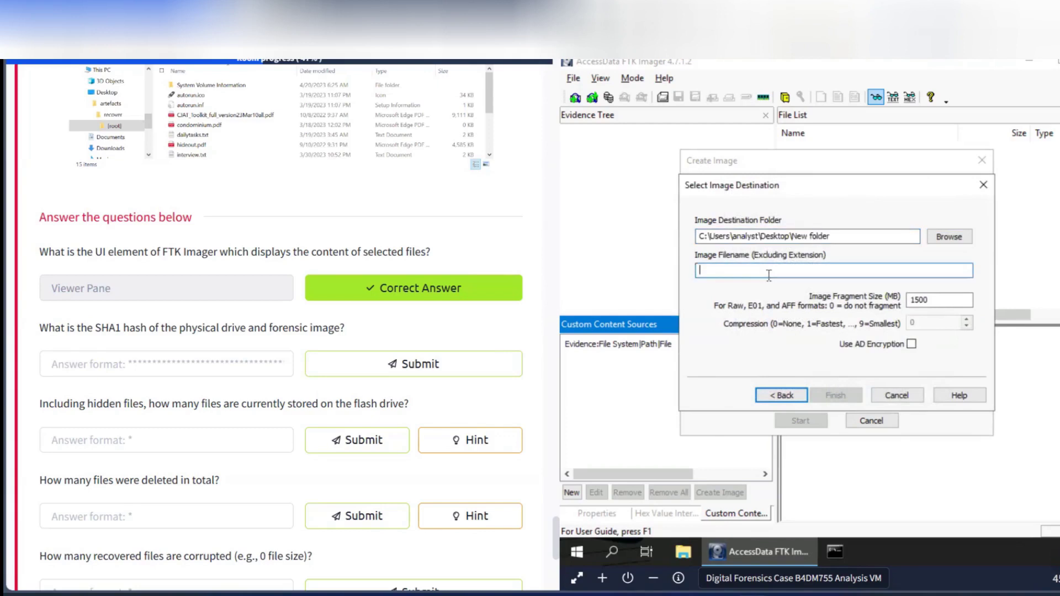
pyautogui.write('b')
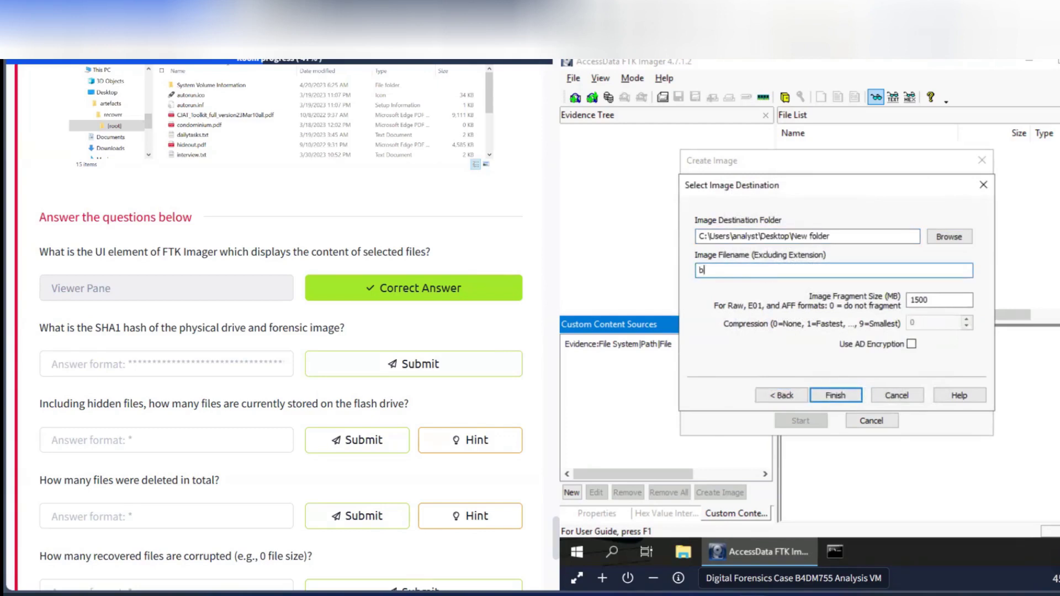
pyautogui.write('4')
pyautogui.press('BackSpace')
pyautogui.write('dm755')
pyautogui.click(833, 396)
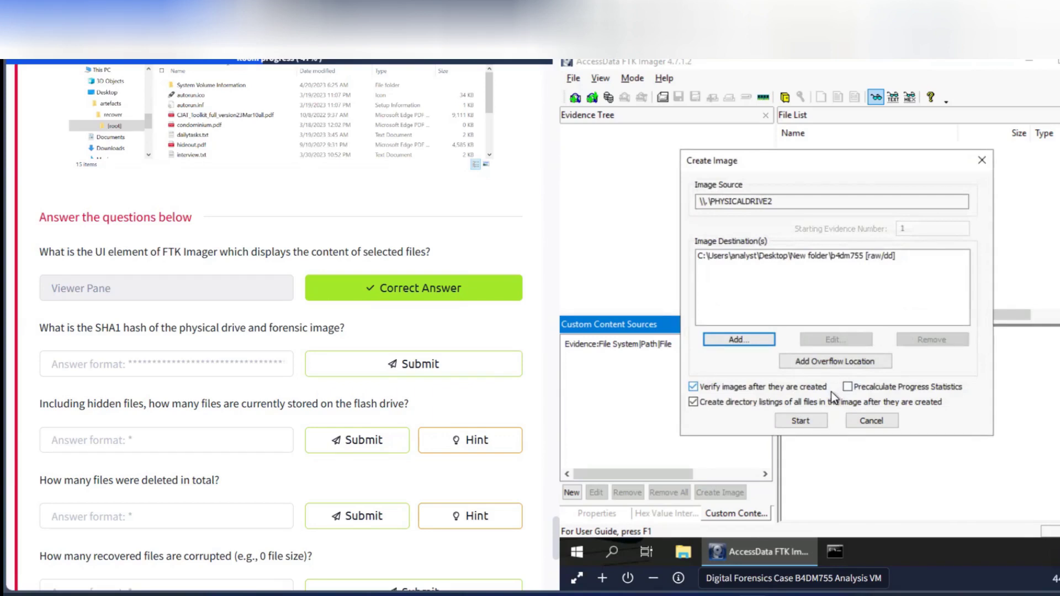
pyautogui.click(806, 422)
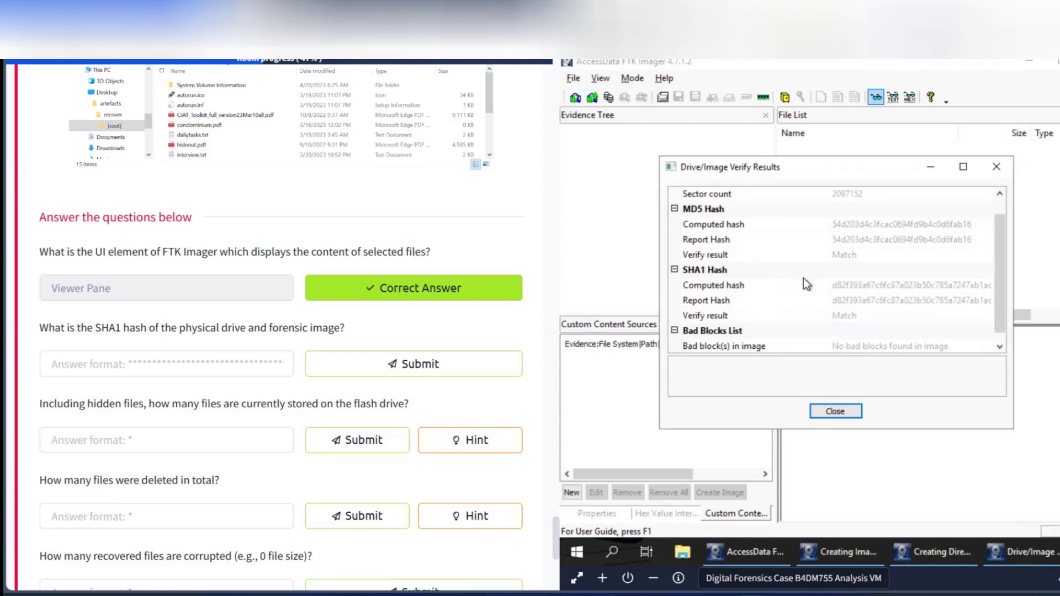
# Step: Copy the computed SHA1 hash from the verify results, submit it as the SHA1 question's answer, and close the results
pyautogui.click(876, 289)
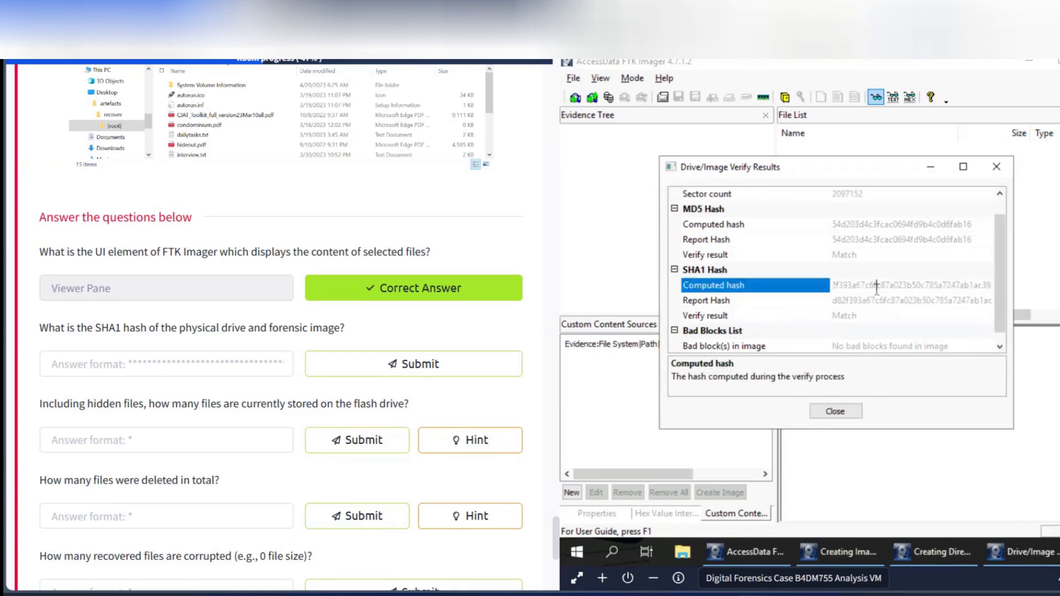
pyautogui.doubleClick(876, 286)
pyautogui.hotkey('ctrl', 'c')
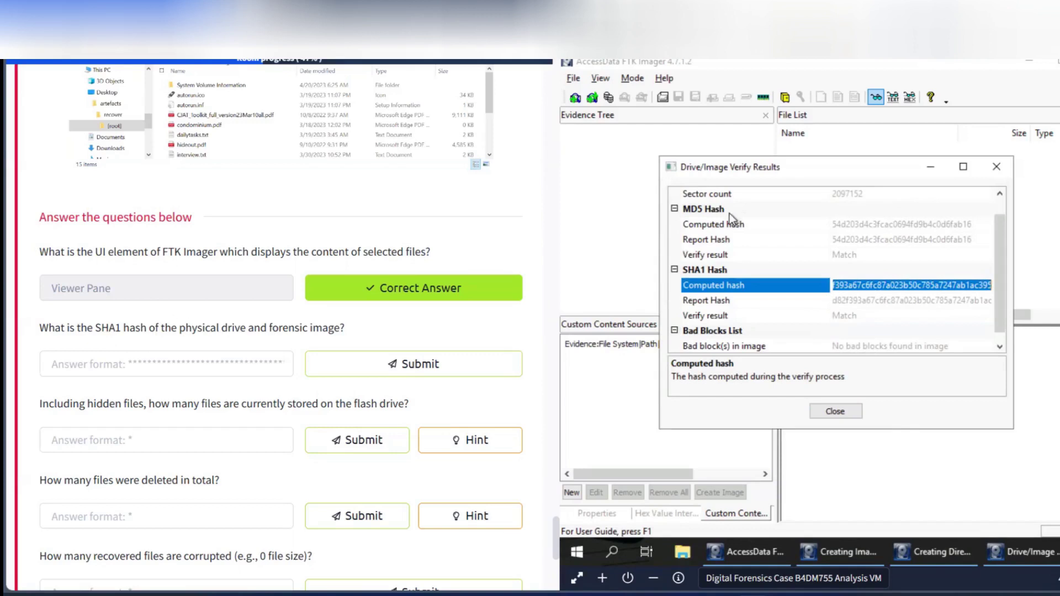
pyautogui.click(131, 368)
pyautogui.hotkey('ctrl', 'v')
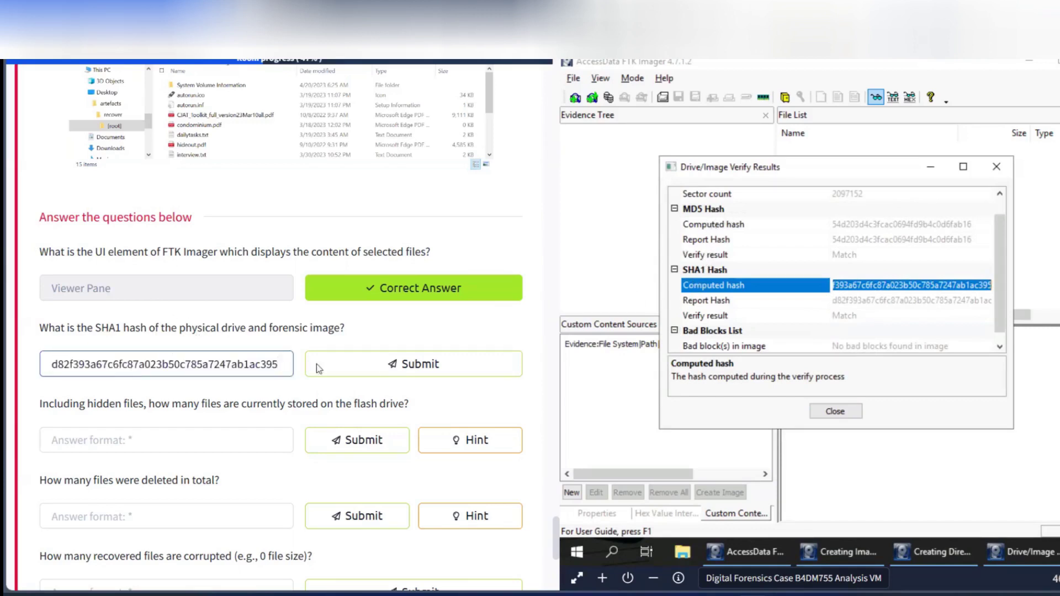
pyautogui.click(379, 369)
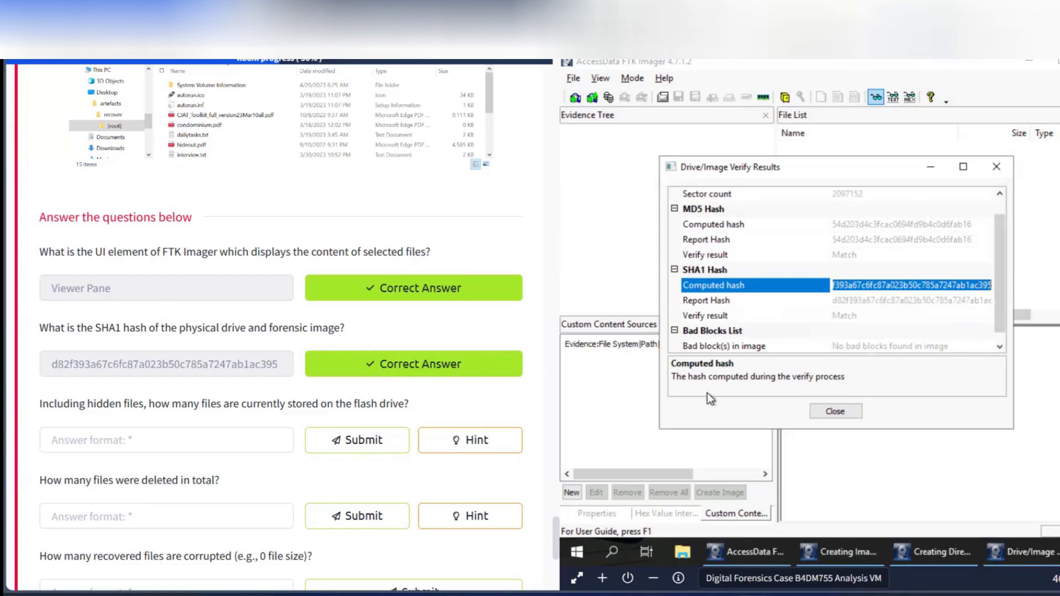
pyautogui.click(834, 411)
# Step: Add the image file b4dm755.001 from the Desktop's New folder as an evidence item
pyautogui.click(572, 78)
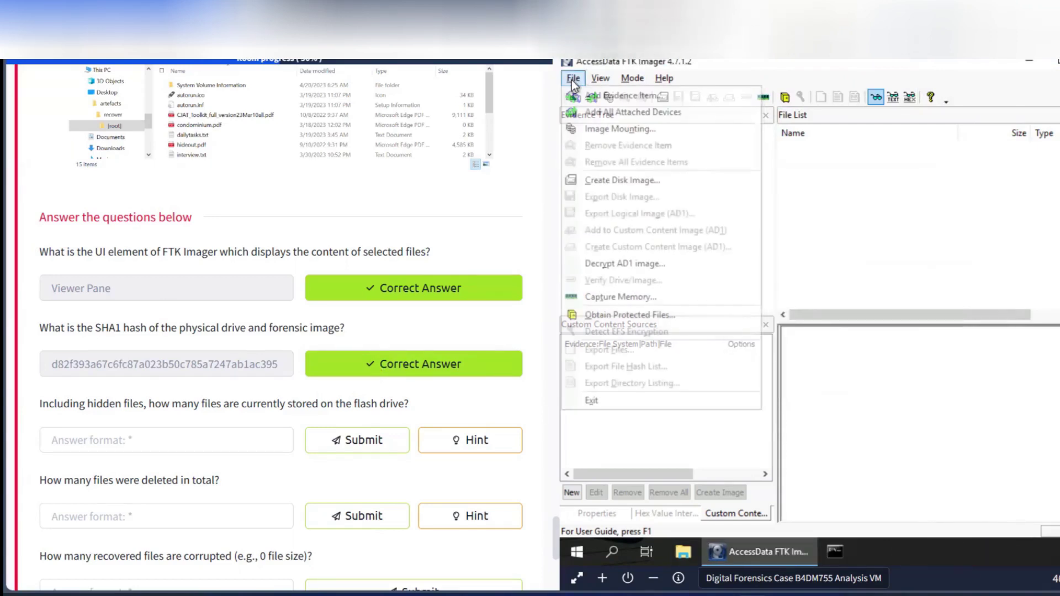
pyautogui.click(624, 95)
pyautogui.click(723, 270)
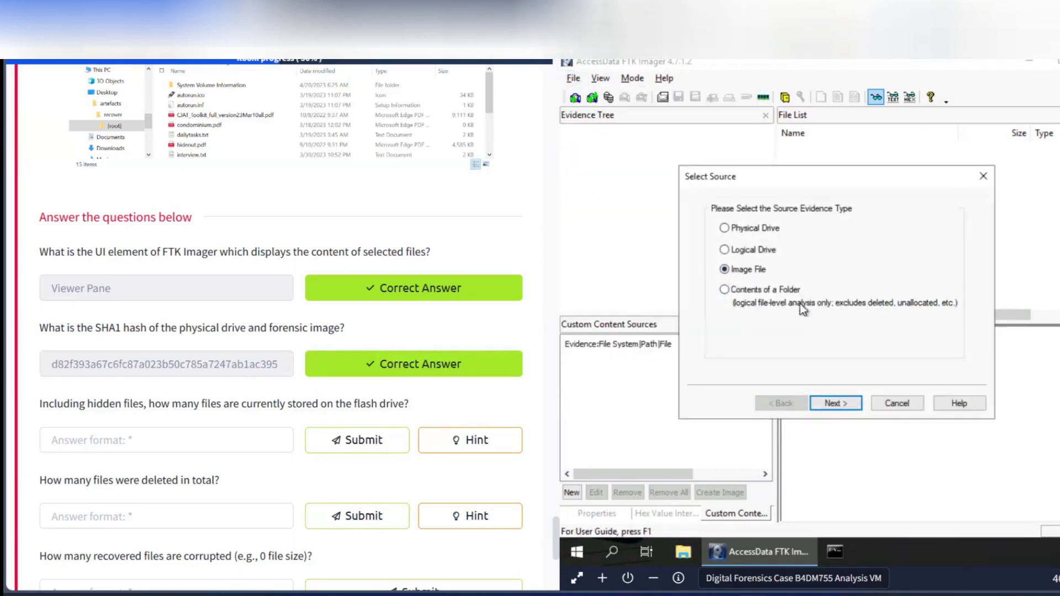
pyautogui.click(832, 403)
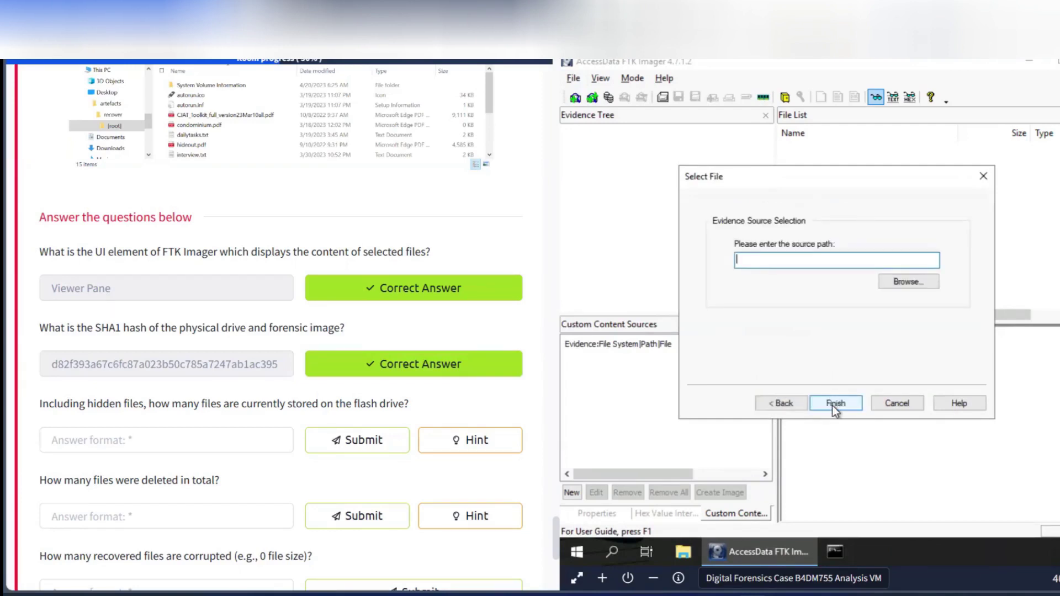
pyautogui.click(904, 278)
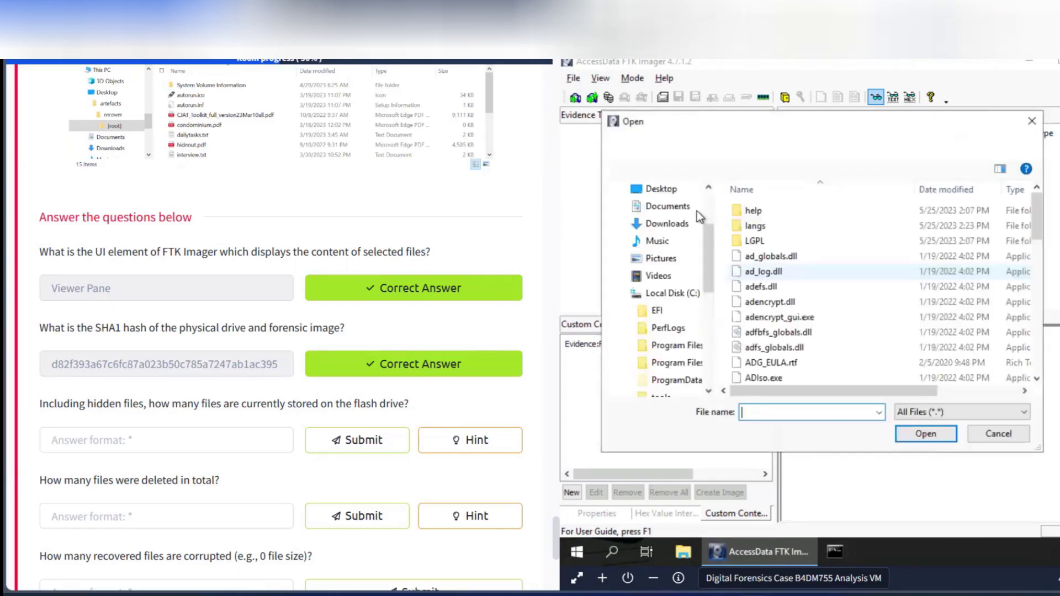
pyautogui.click(662, 189)
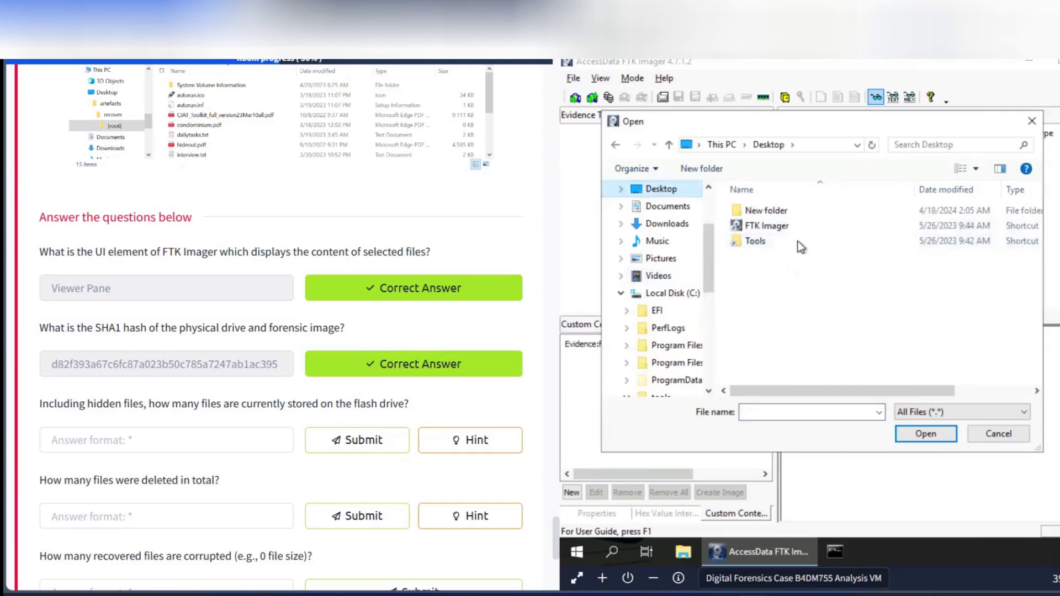
pyautogui.doubleClick(765, 211)
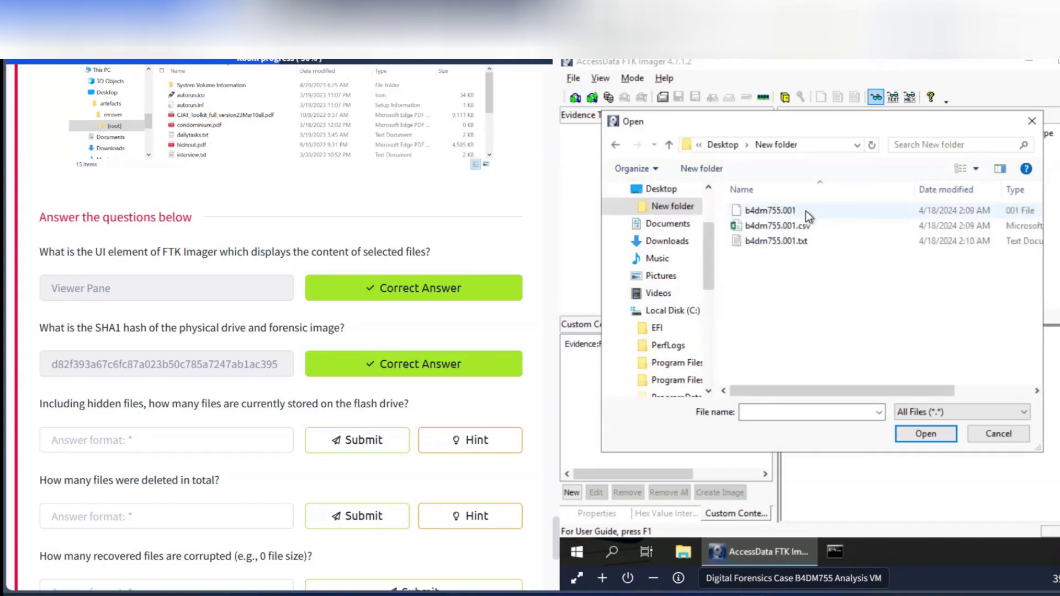
pyautogui.click(806, 211)
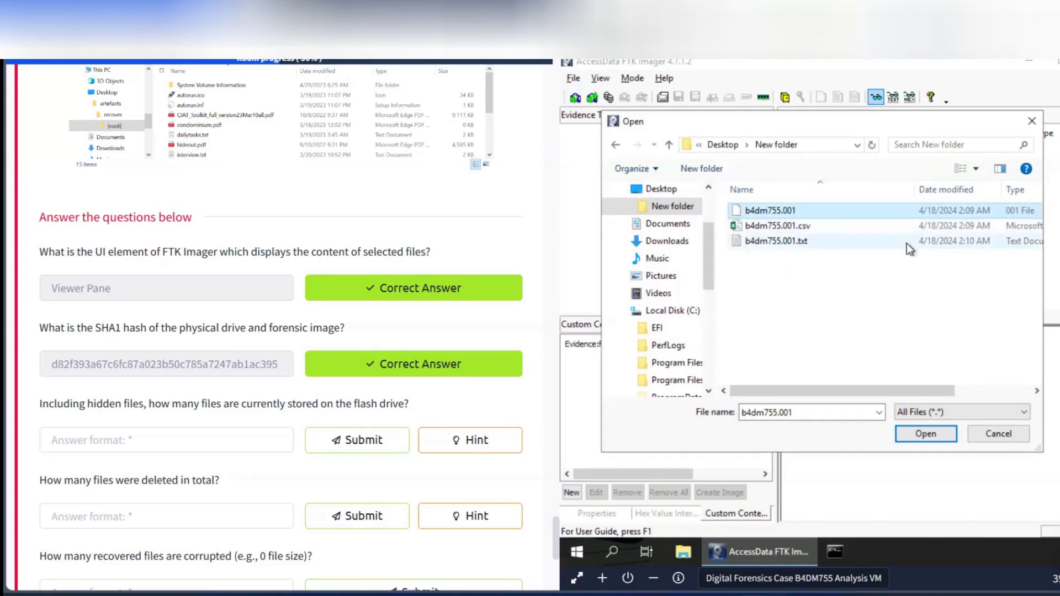
pyautogui.click(938, 436)
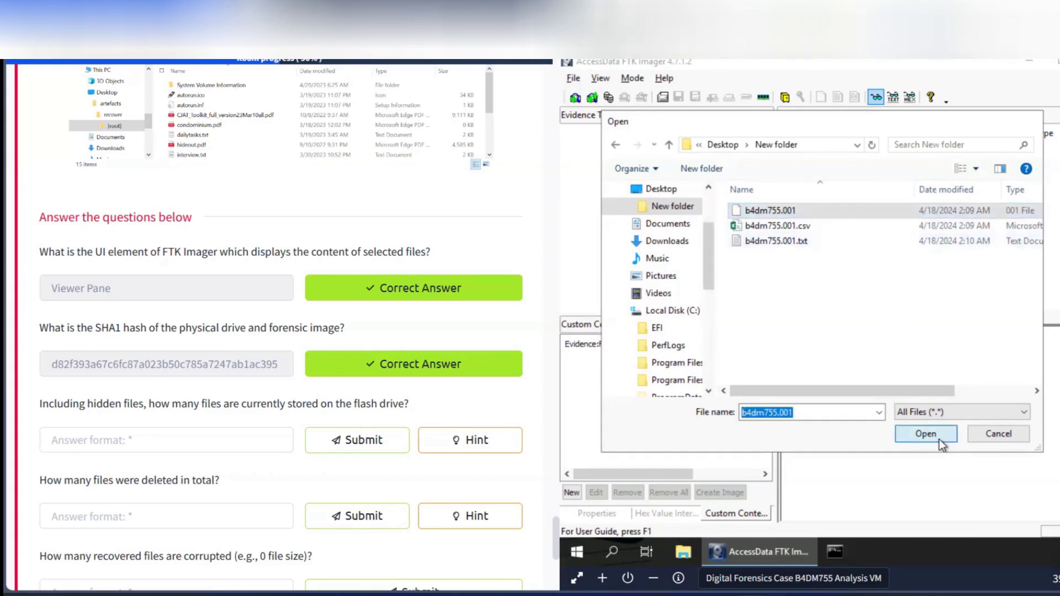
pyautogui.click(848, 404)
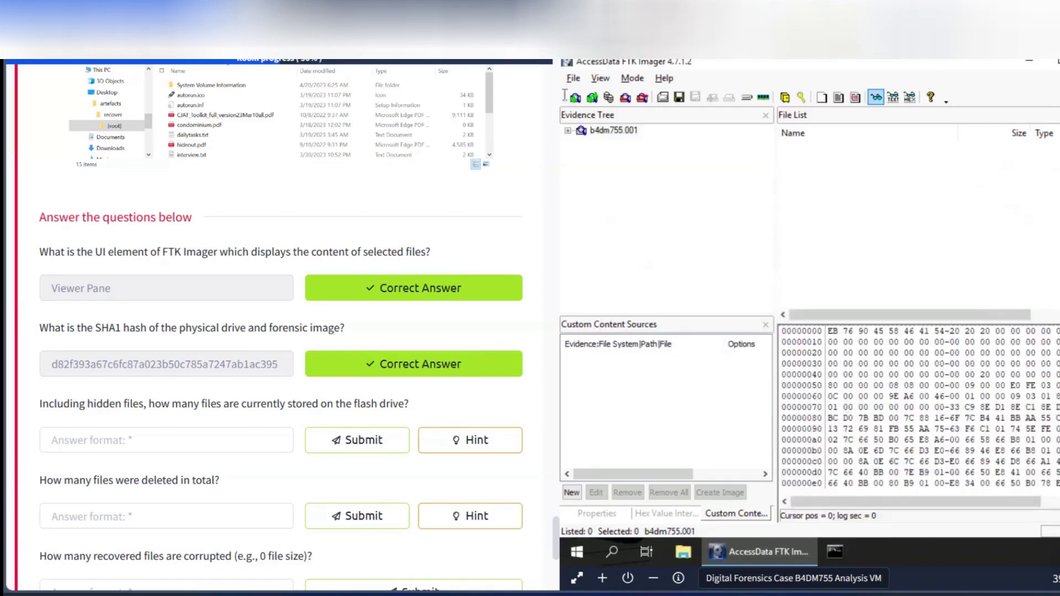
# Step: Expand b4dm755.001 and its PERSONAL [exFAT] partition in the evidence tree and list the contents of [root]
pyautogui.click(568, 131)
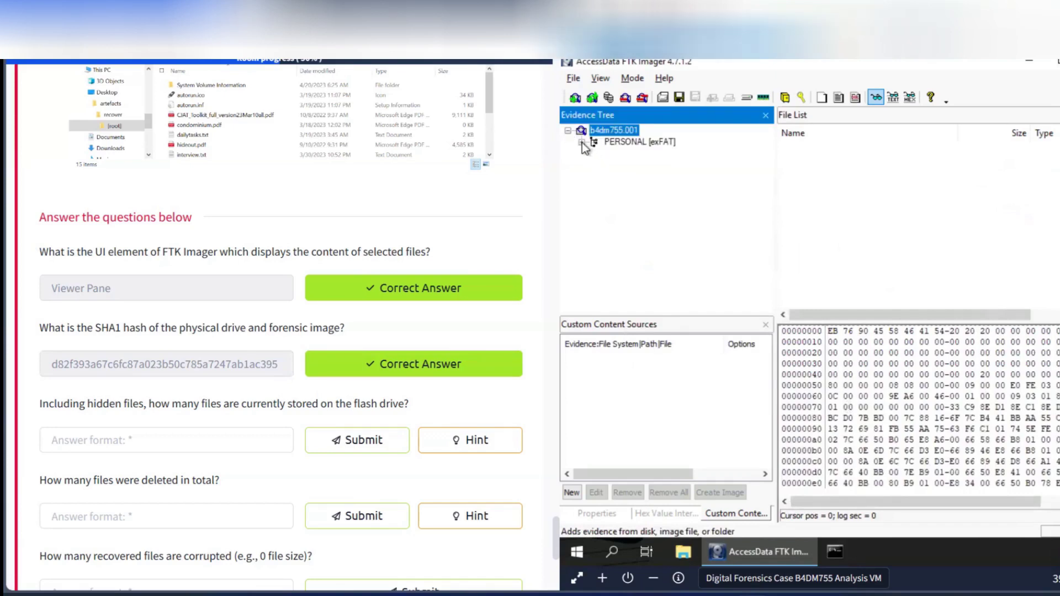
pyautogui.click(581, 142)
pyautogui.click(596, 154)
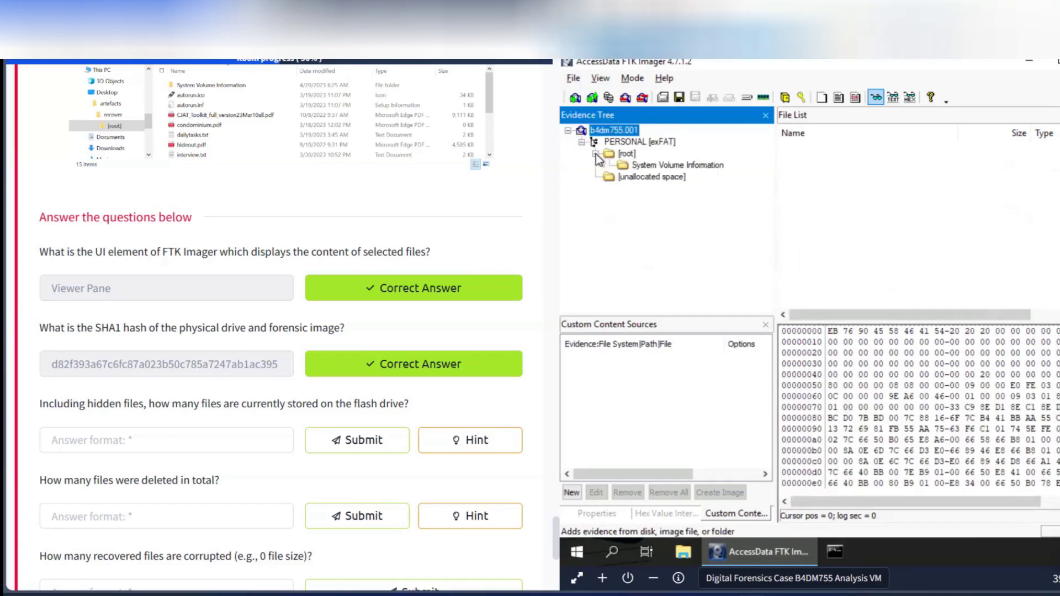
pyautogui.click(626, 153)
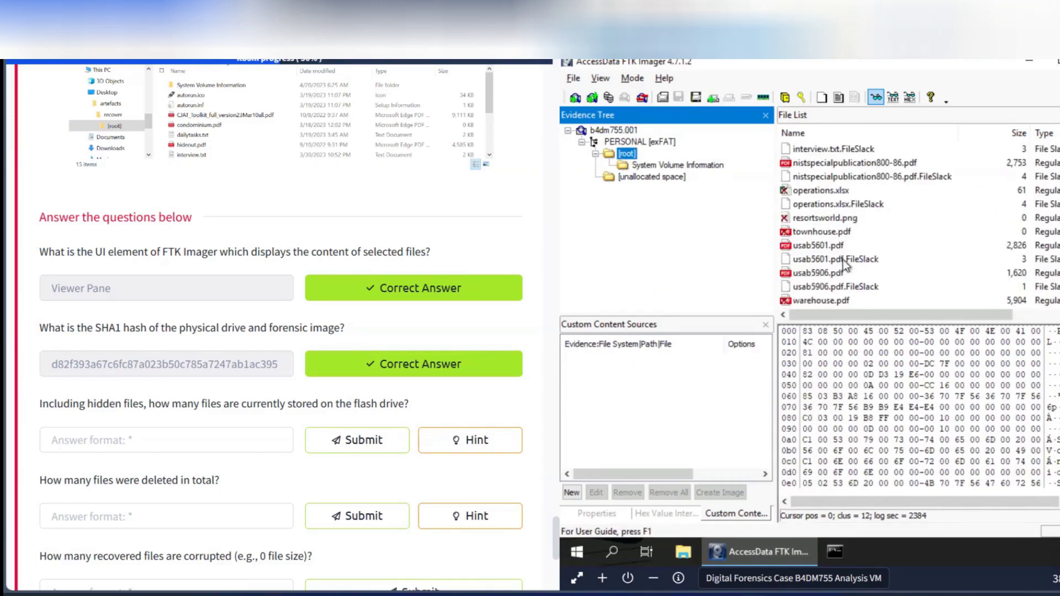
# Step: Examine the root file list for entries marked as deleted, including operations.xlsx, warehouse.pdf, resortsworld.png, townhouse.pdf, hideout.pdf and condominium.pdf
pyautogui.click(799, 220)
pyautogui.click(806, 191)
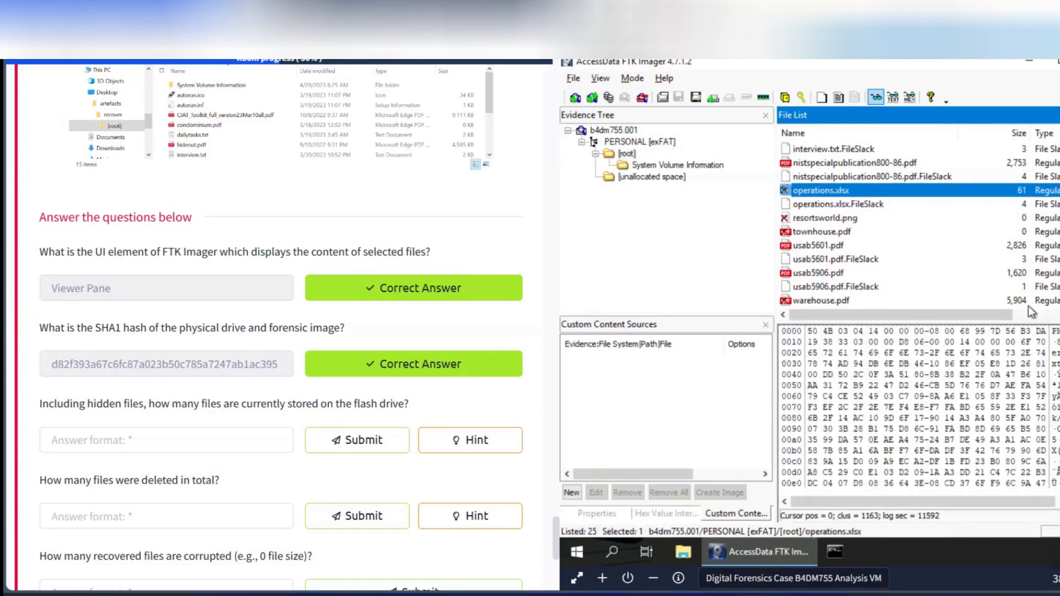
pyautogui.click(869, 301)
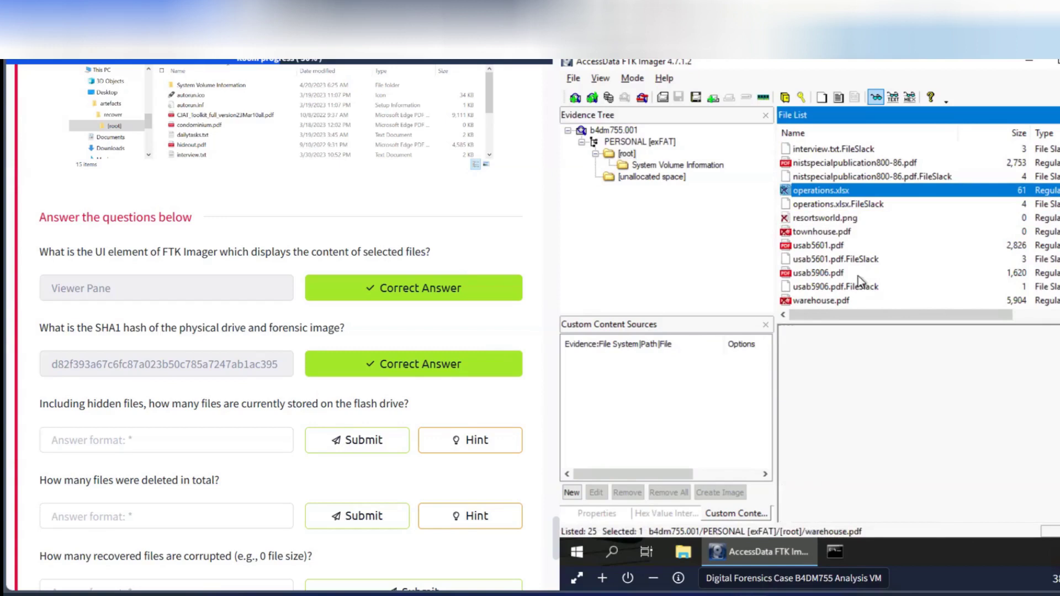
pyautogui.click(829, 219)
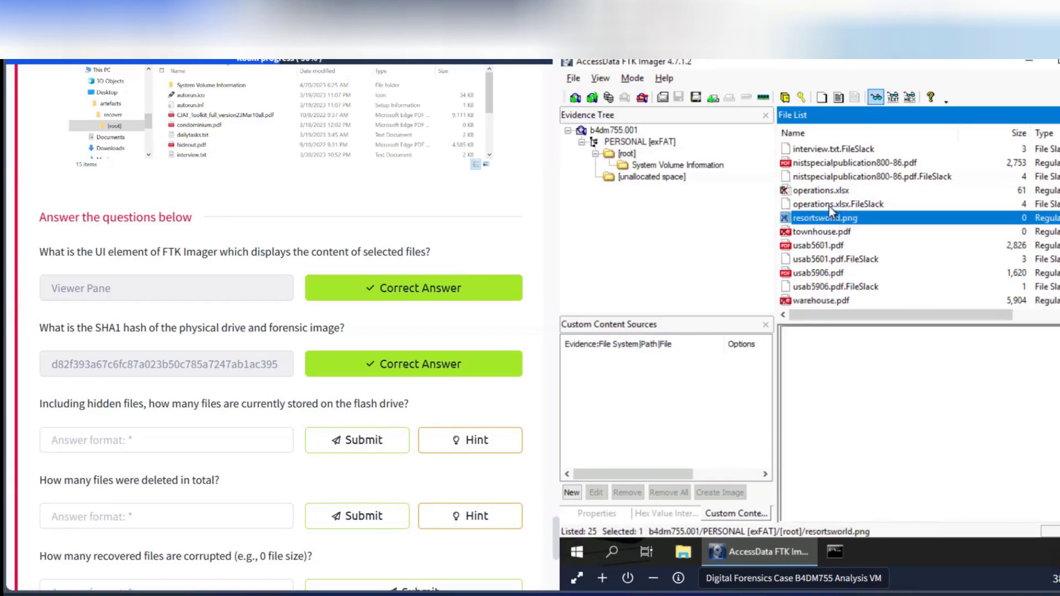
pyautogui.click(823, 232)
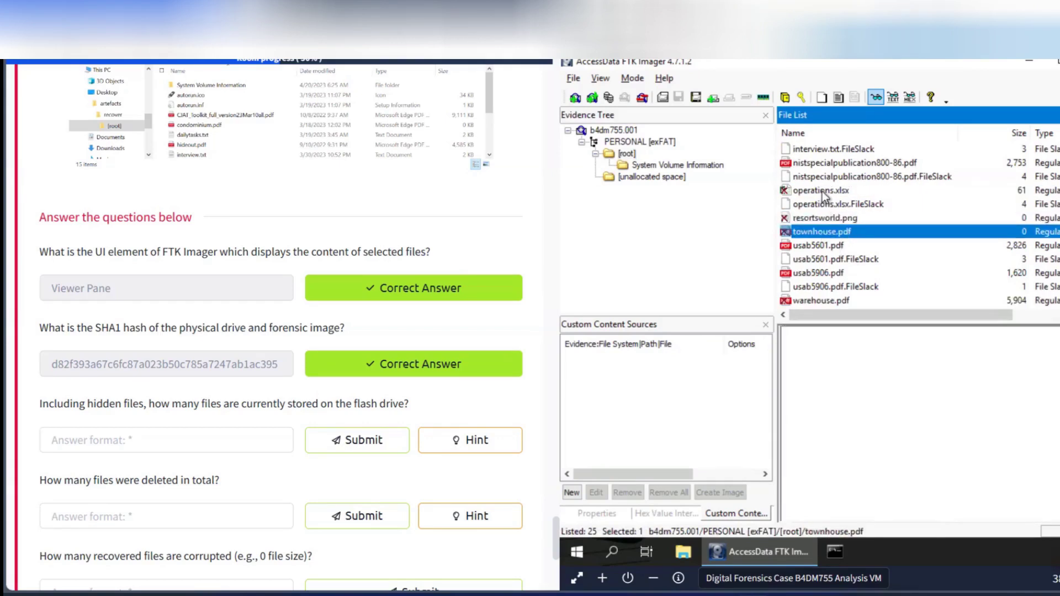
pyautogui.click(822, 191)
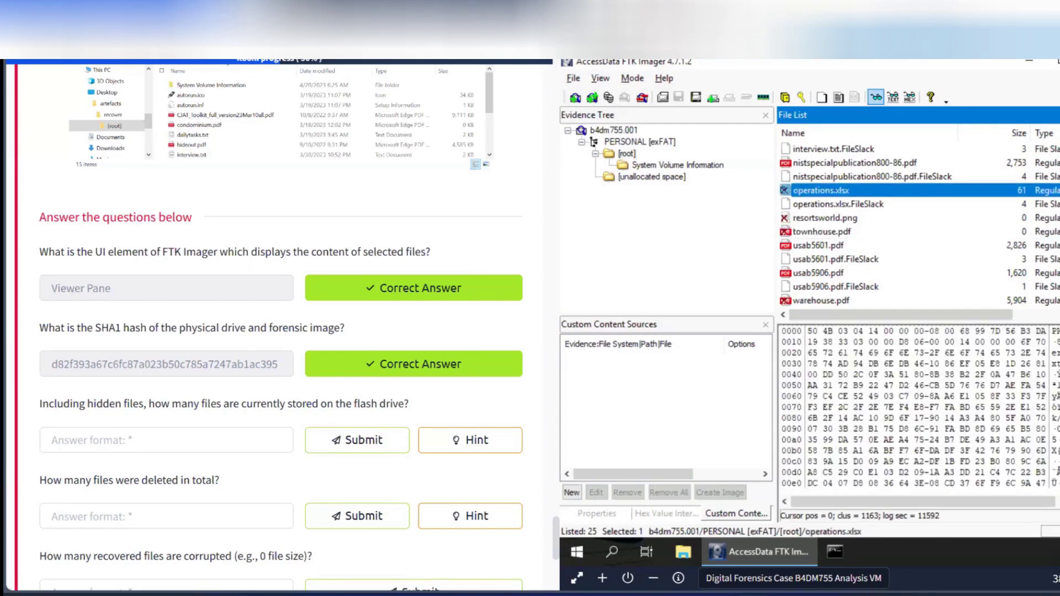
pyautogui.scroll(4, 839, 232)
pyautogui.click(841, 260)
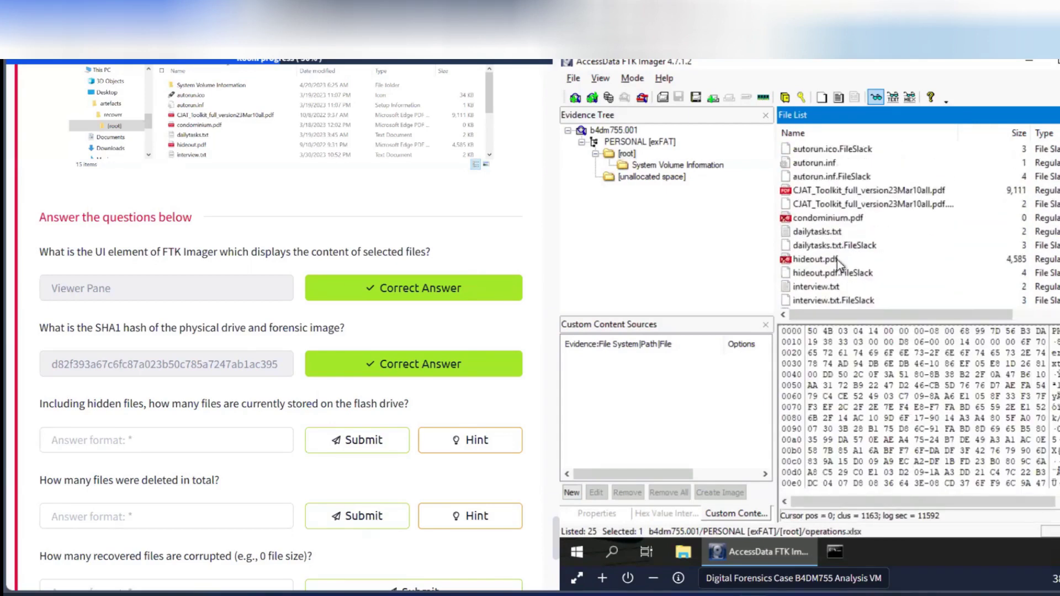
pyautogui.click(834, 219)
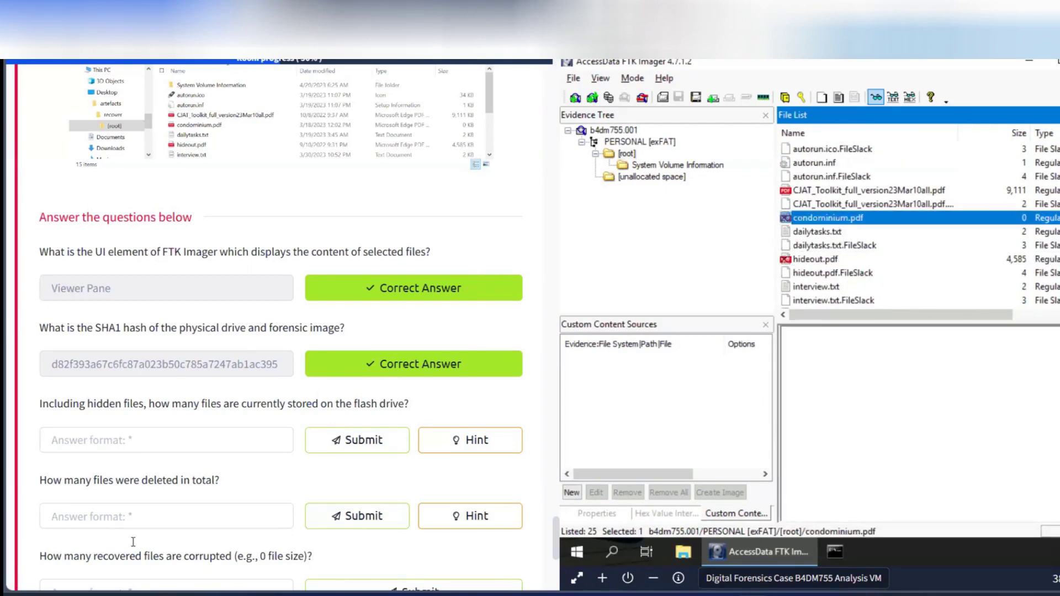
# Step: Submit 6 as the total of deleted files and 8 as the number of files currently stored on the flash drive
pyautogui.click(129, 522)
pyautogui.write('6')
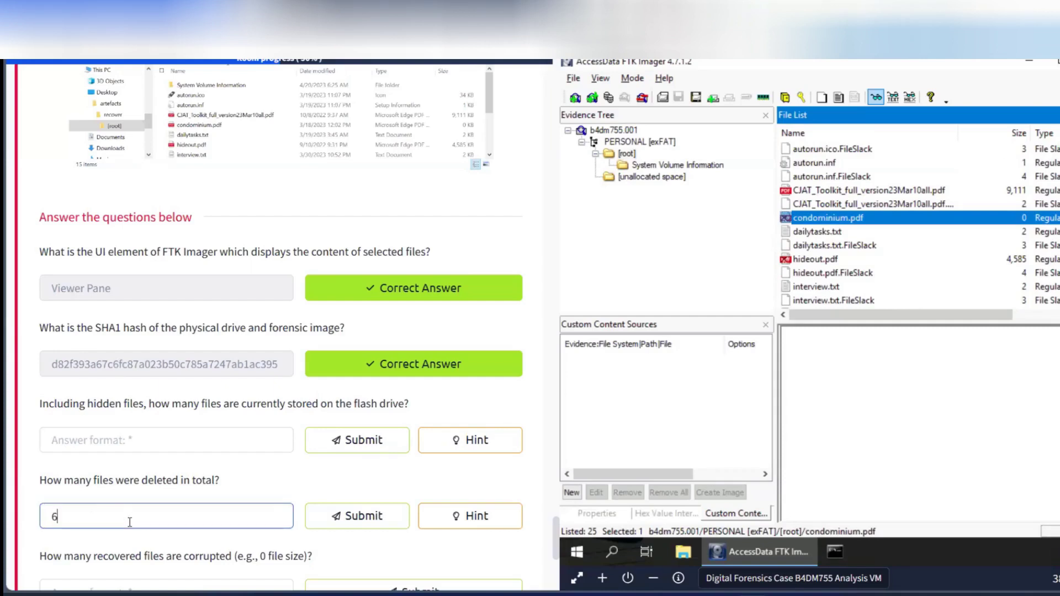
pyautogui.click(367, 519)
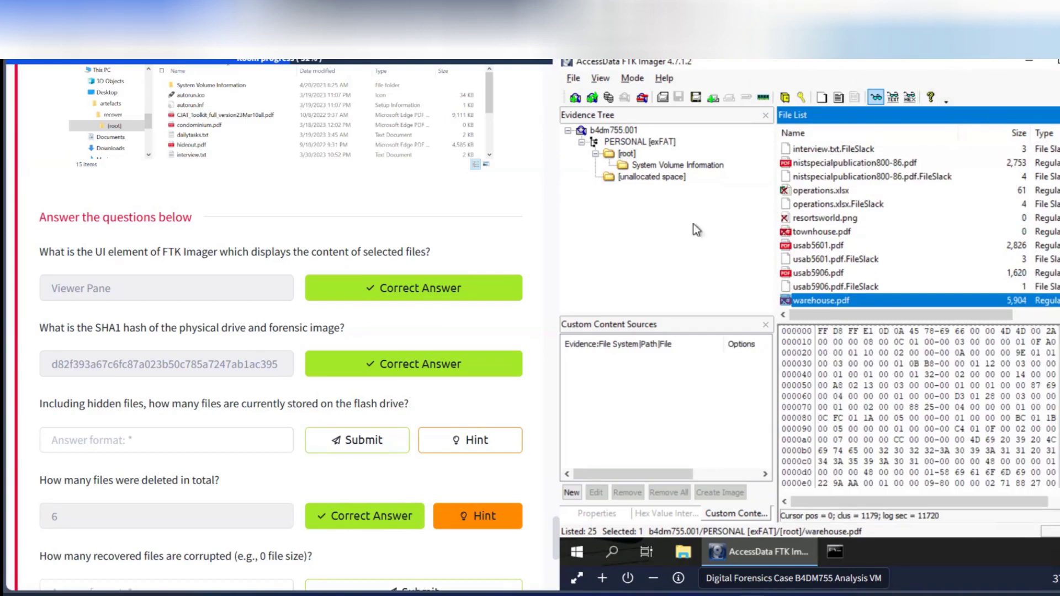
pyautogui.click(130, 447)
pyautogui.write('8')
pyautogui.click(334, 439)
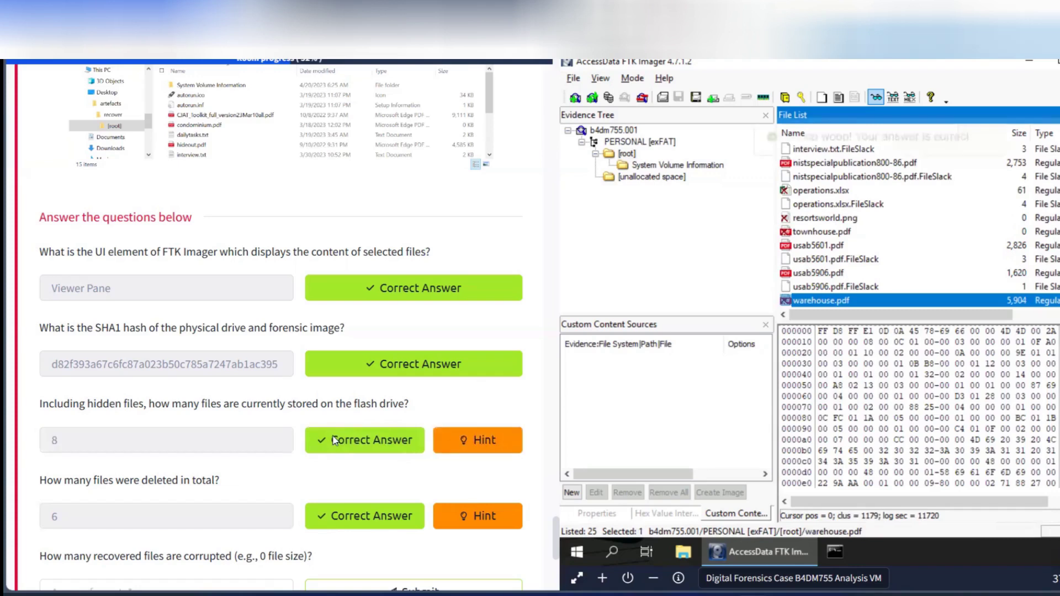
# Step: Check the deleted files in the root file list, including condominium.pdf and resortsworld.png, for entries with a zero file size
pyautogui.scroll(-2, 198, 396)
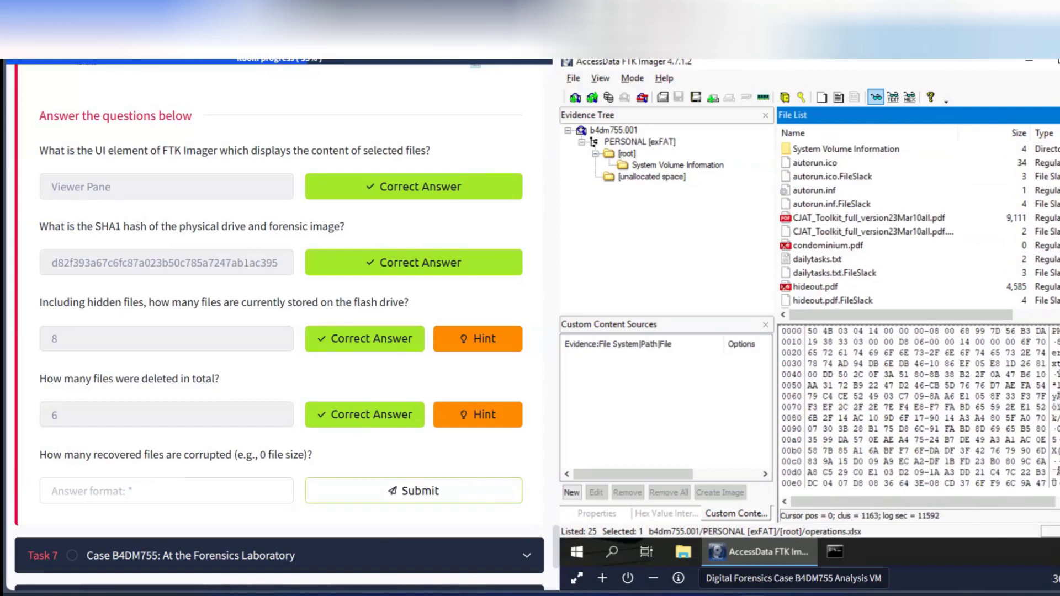
pyautogui.scroll(-1, 919, 224)
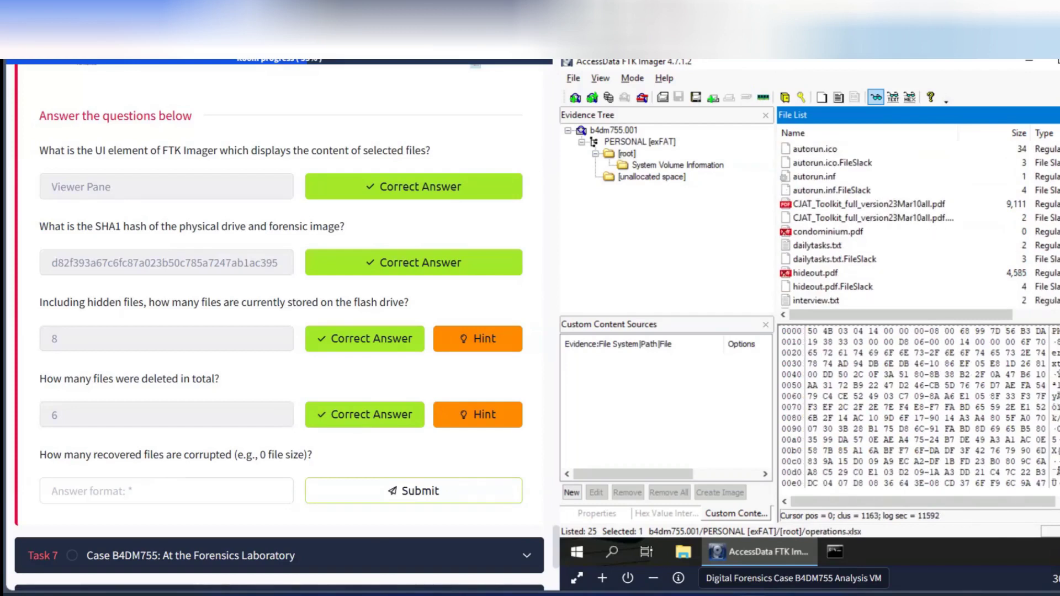
pyautogui.scroll(-2, 918, 224)
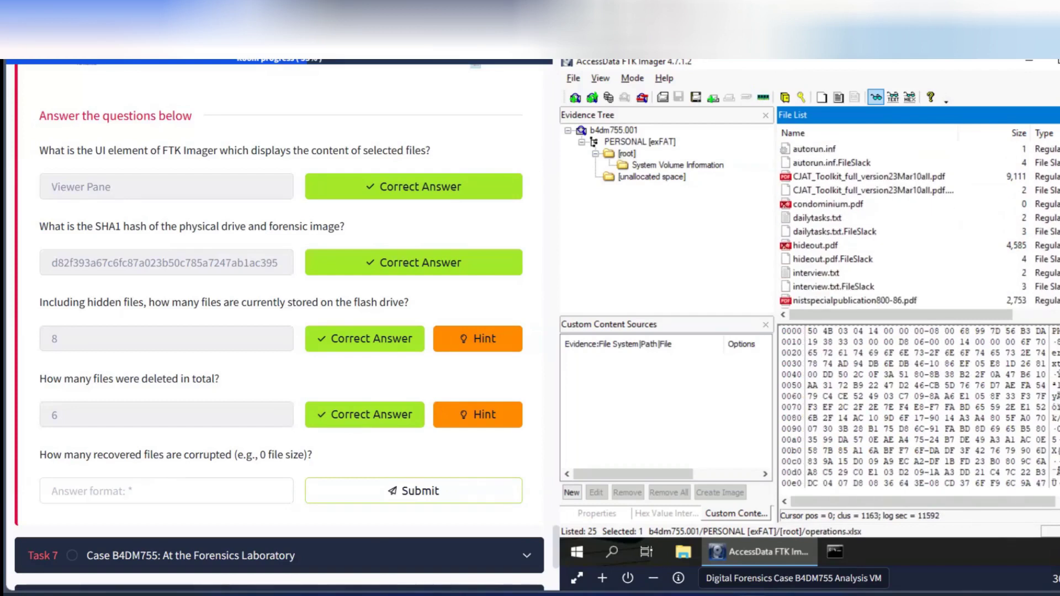
pyautogui.click(1020, 206)
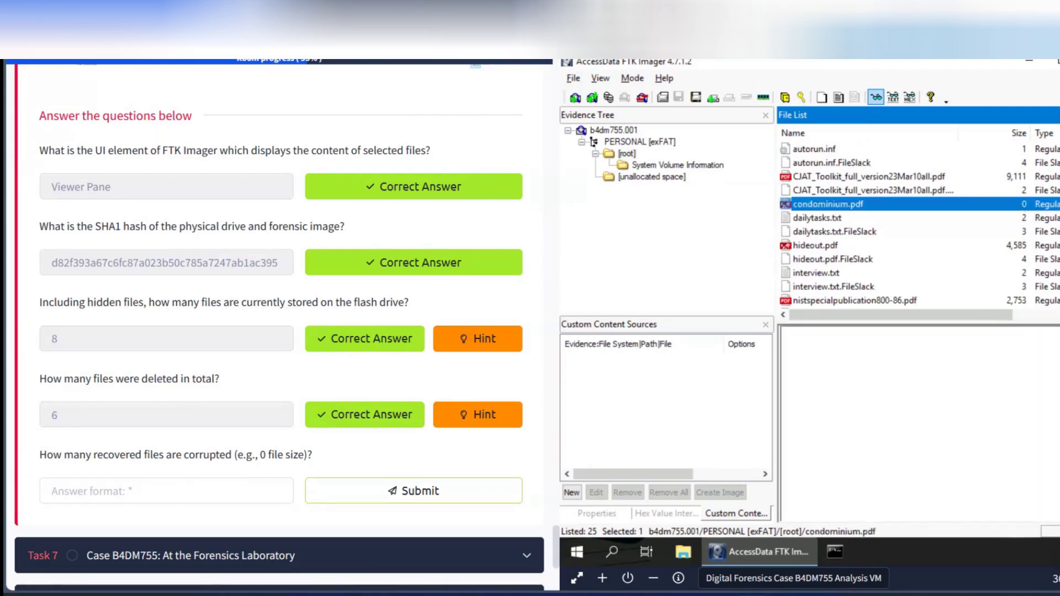
pyautogui.scroll(3, 918, 225)
pyautogui.scroll(-7, 919, 225)
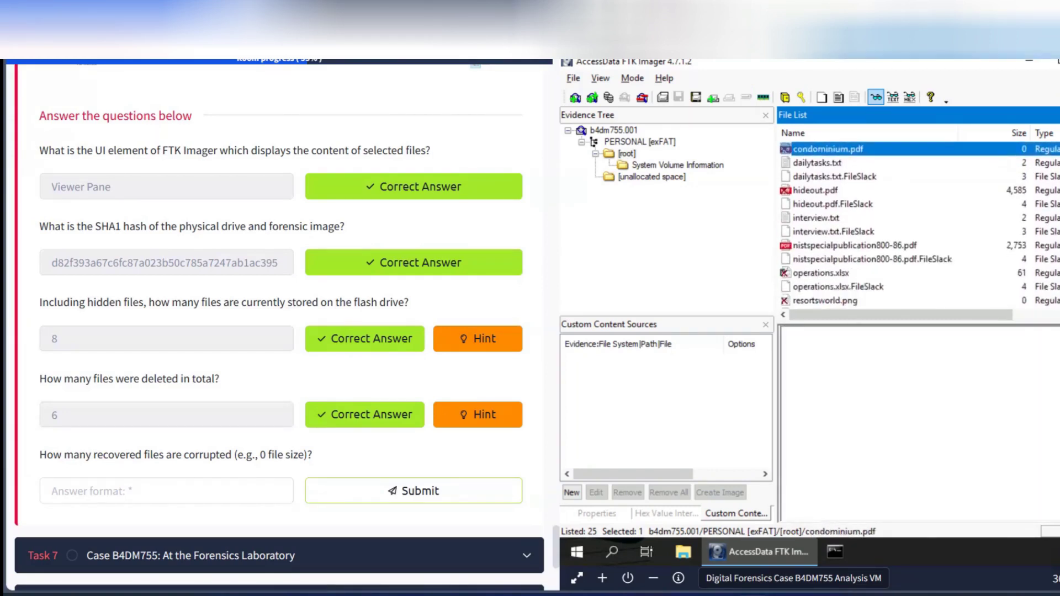
pyautogui.click(1055, 301)
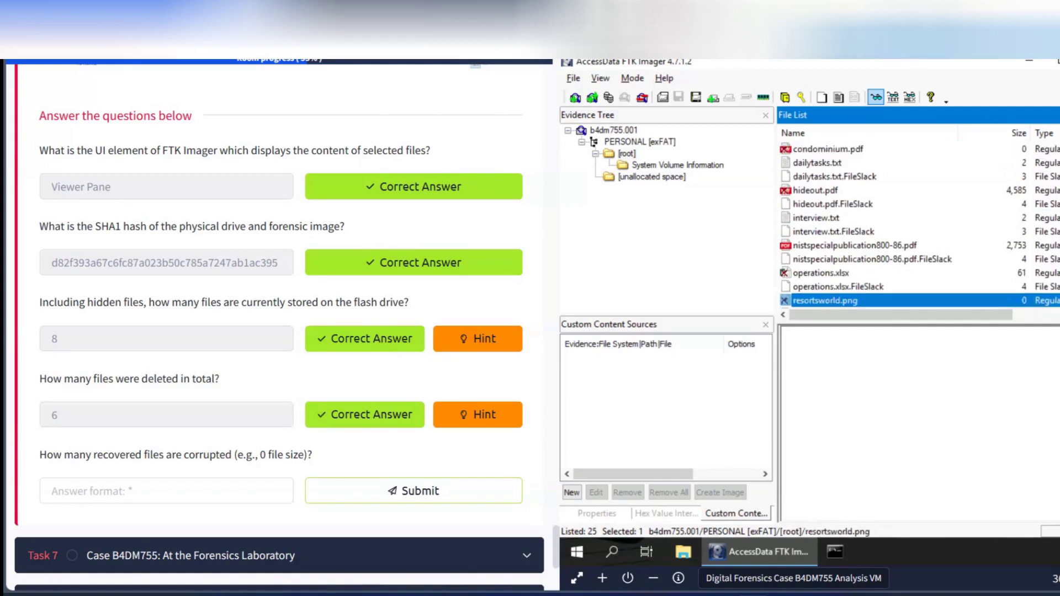
pyautogui.scroll(-2, 918, 224)
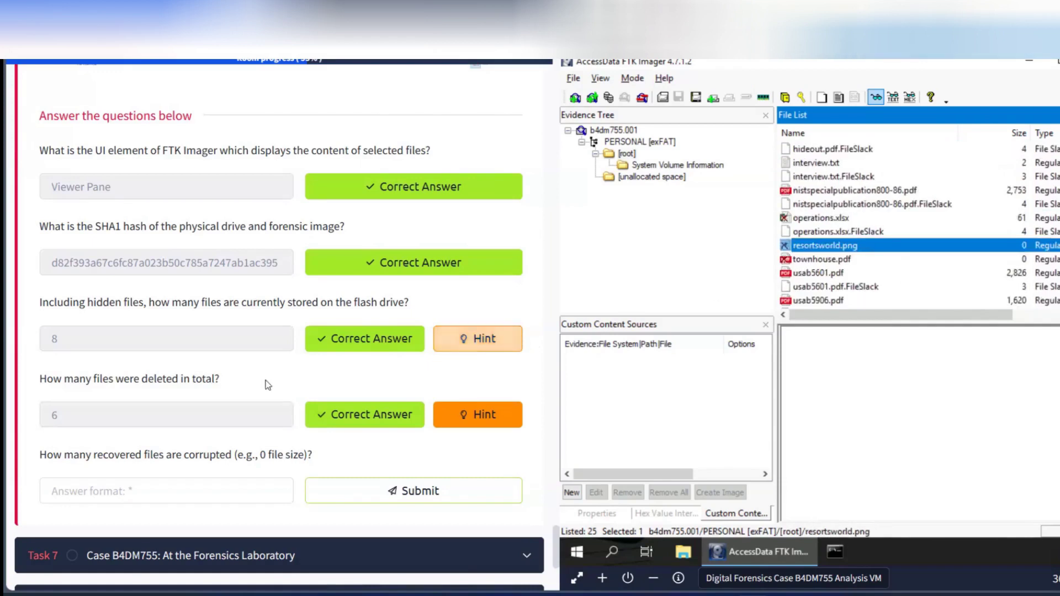
# Step: Submit 3 as the number of recovered files that are corrupted
pyautogui.click(118, 489)
pyautogui.write('3')
pyautogui.click(341, 491)
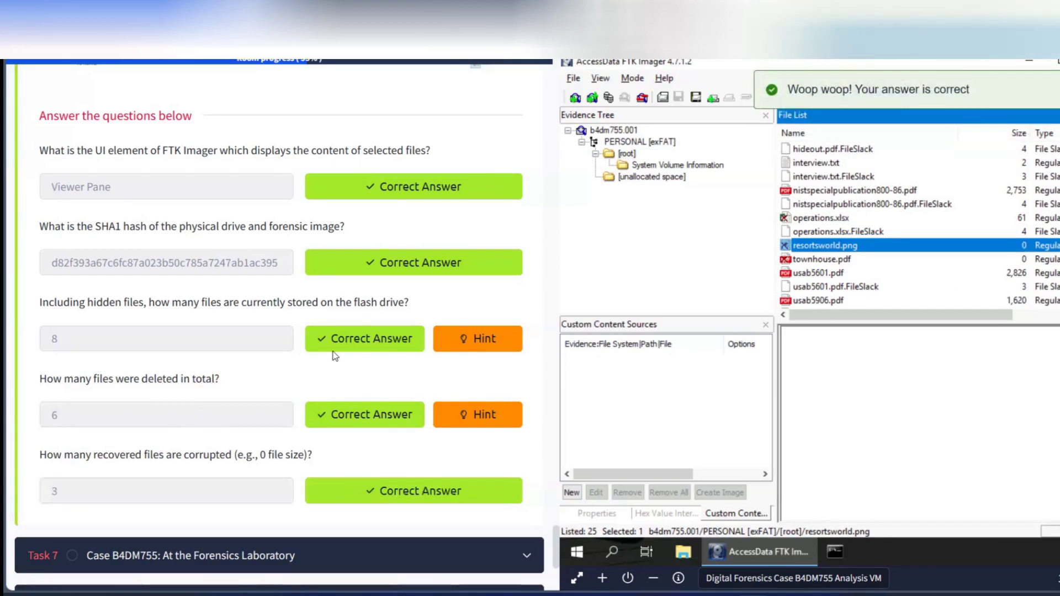
# Step: Collapse Task 6, expand Task 7 "Case B4DM755: At the Forensics Laboratory" and go through its scenario to the questions
pyautogui.scroll(15, 333, 356)
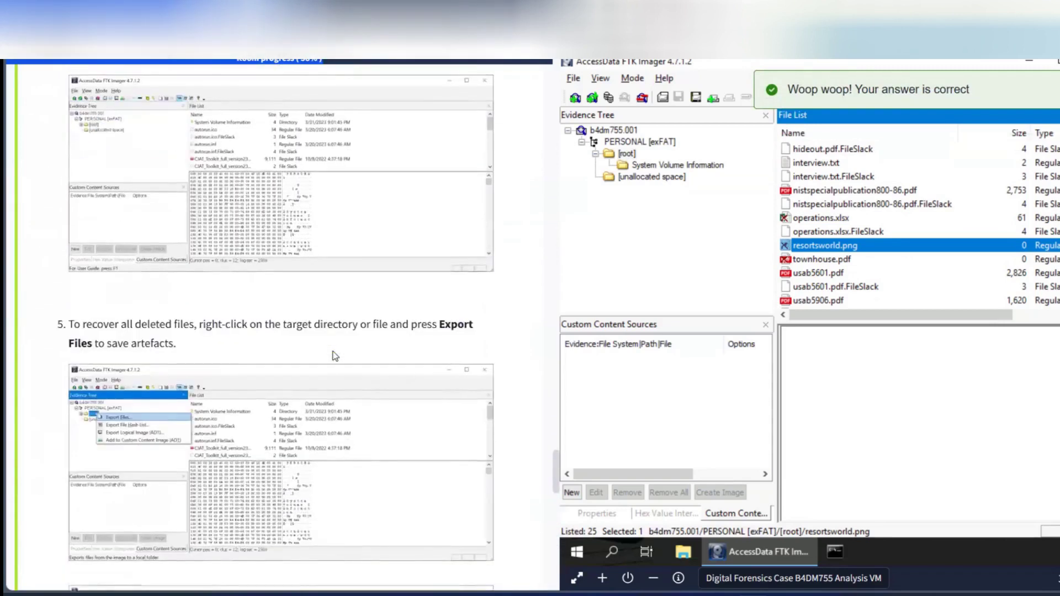
pyautogui.scroll(5, 334, 356)
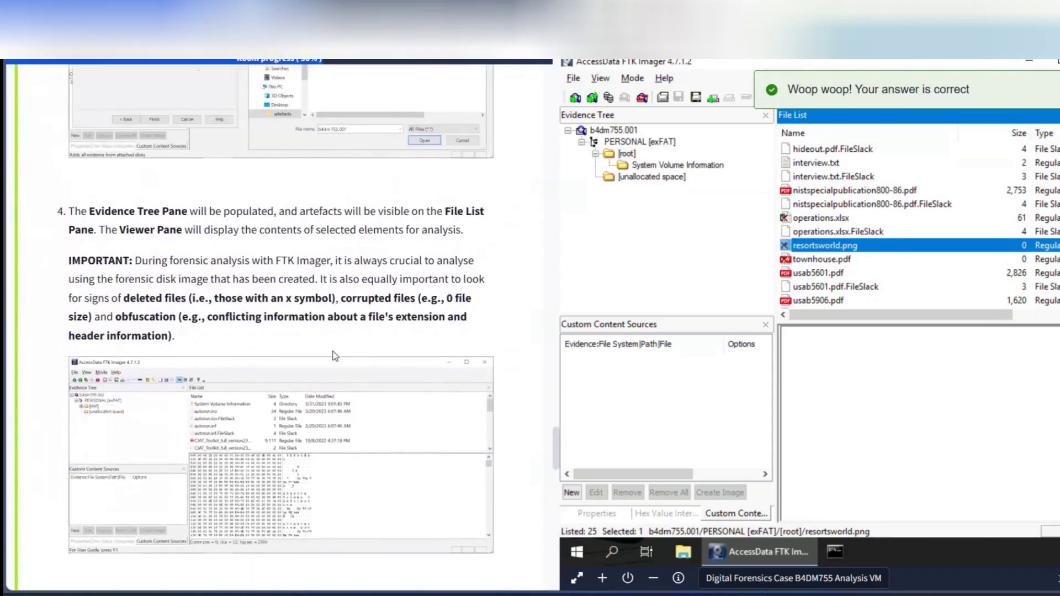
pyautogui.scroll(10, 333, 356)
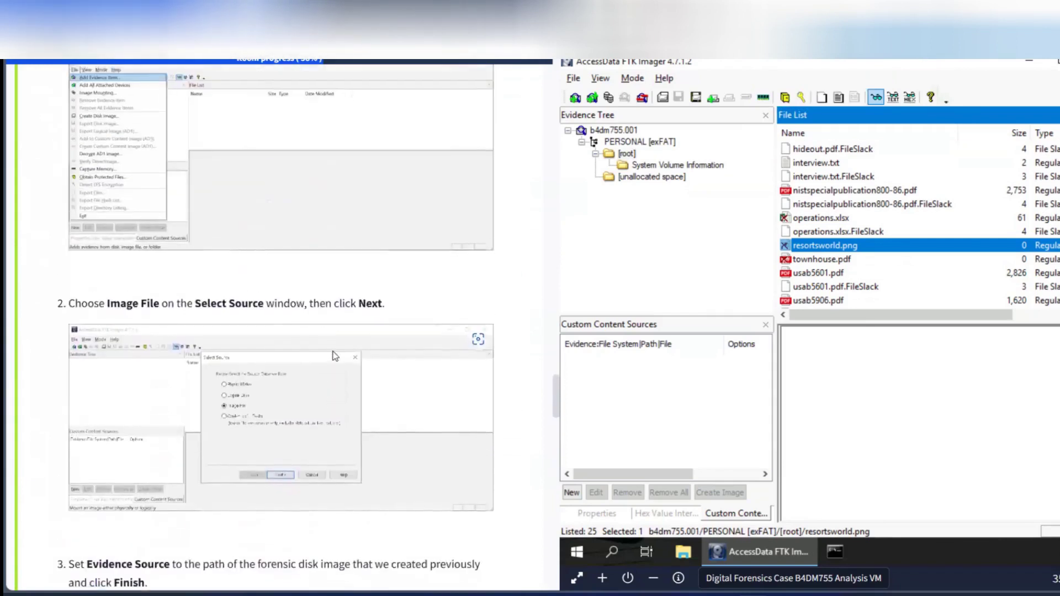
pyautogui.scroll(-1, 257, 386)
pyautogui.scroll(10, 279, 342)
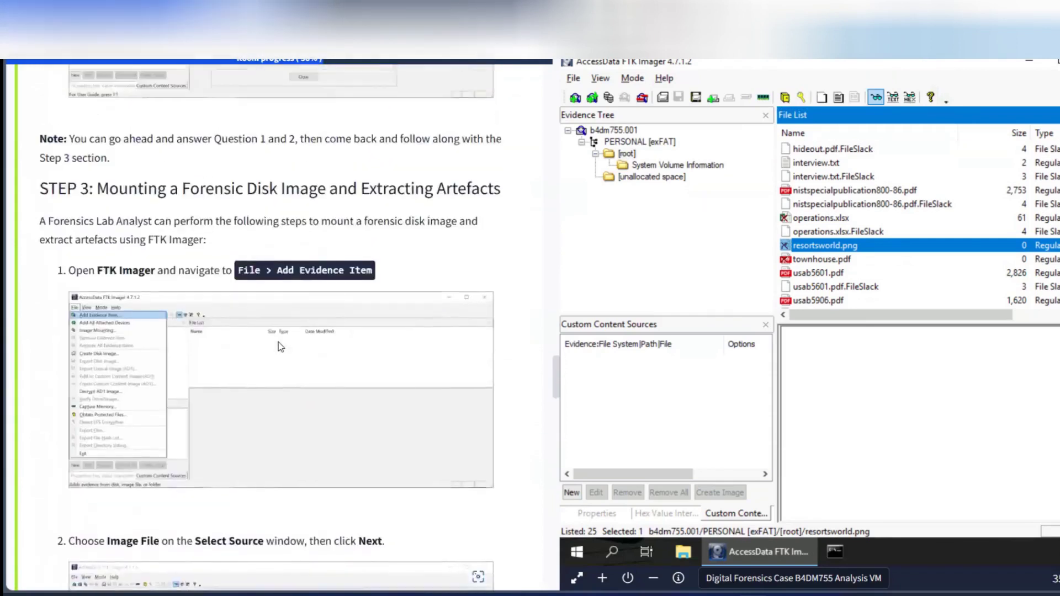
pyautogui.scroll(10, 278, 342)
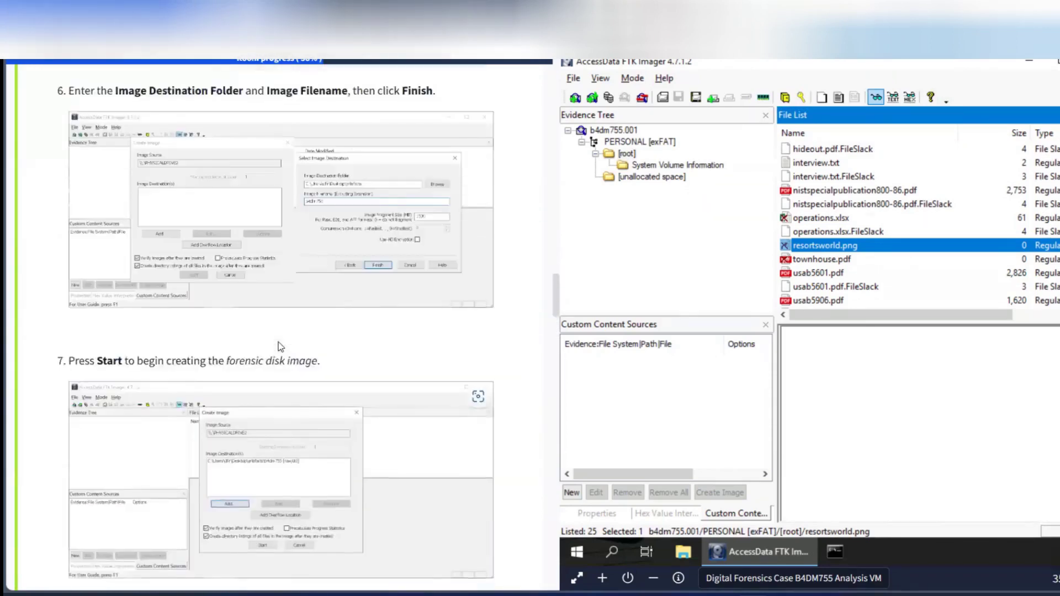
pyautogui.scroll(10, 278, 342)
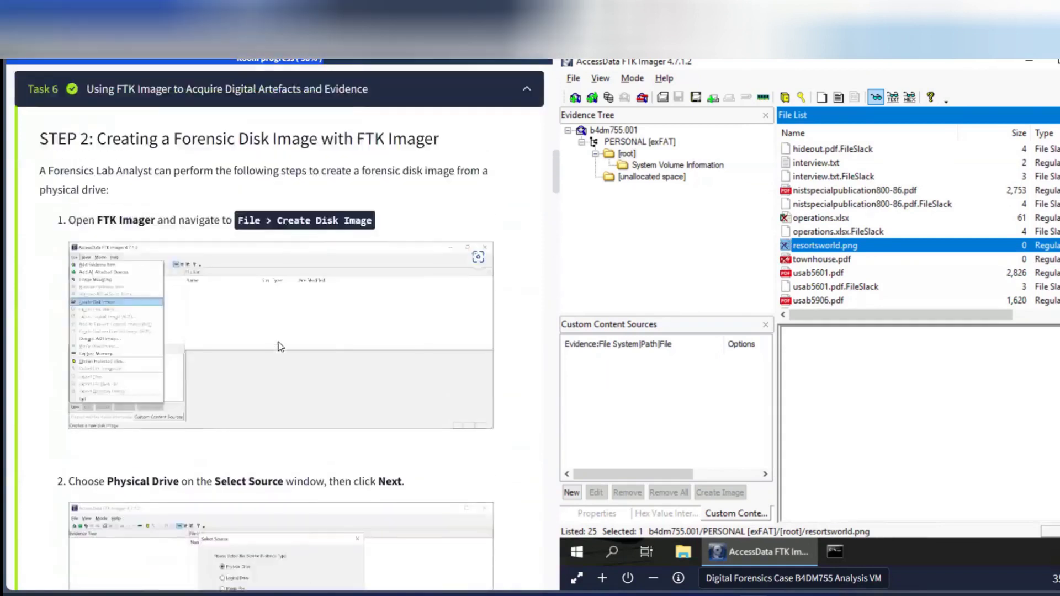
pyautogui.click(169, 304)
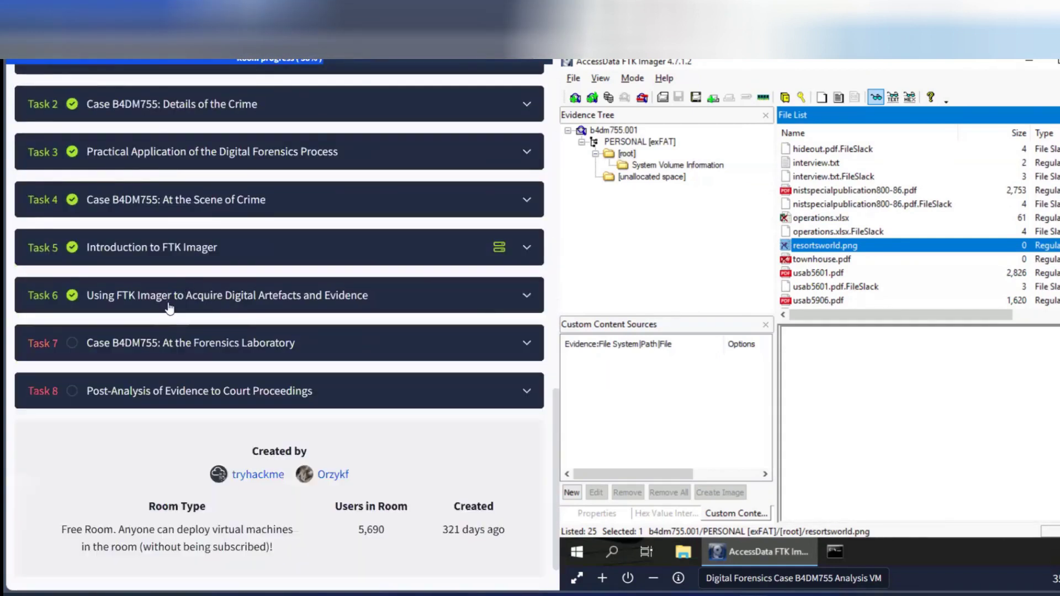
pyautogui.click(220, 345)
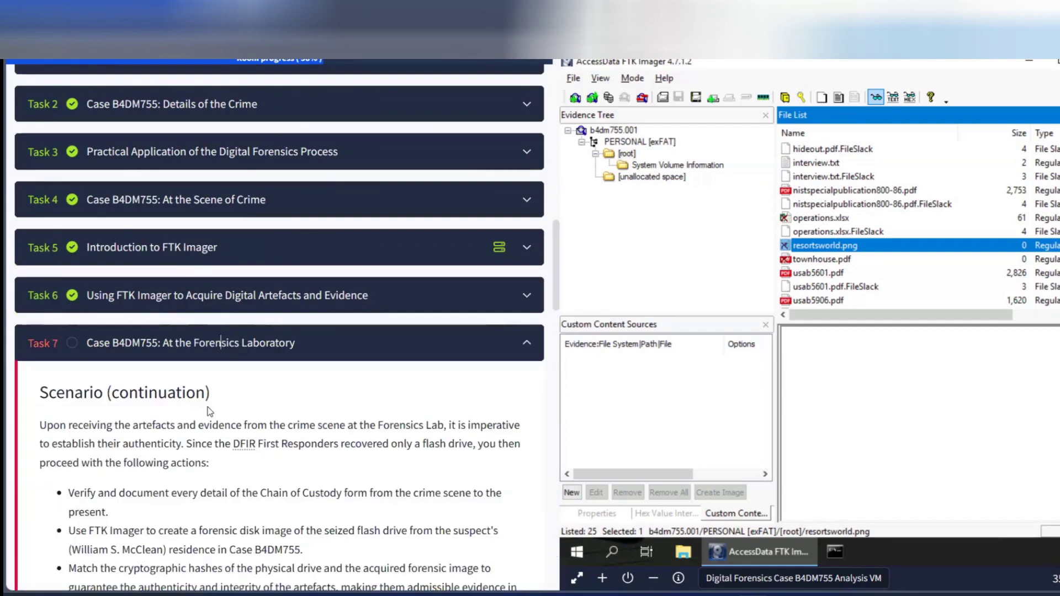
pyautogui.scroll(-5, 223, 425)
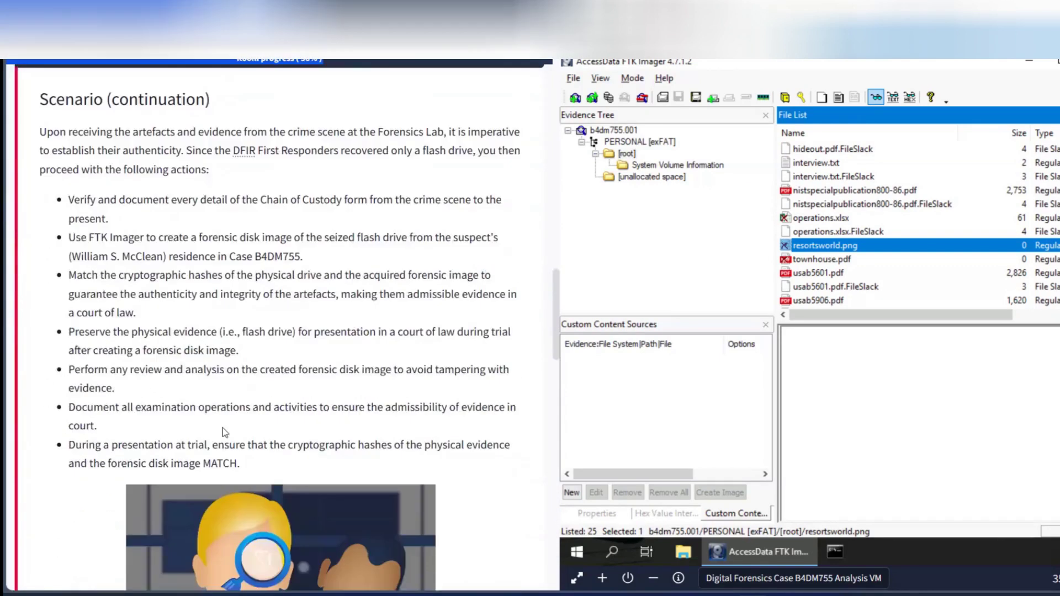
pyautogui.scroll(-10, 223, 431)
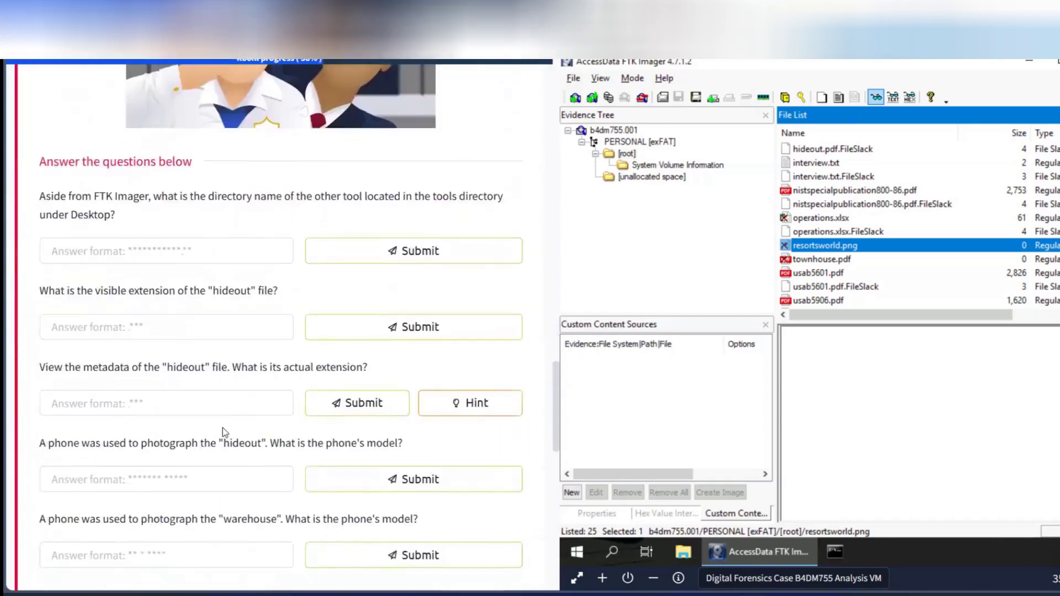
pyautogui.scroll(1, 223, 428)
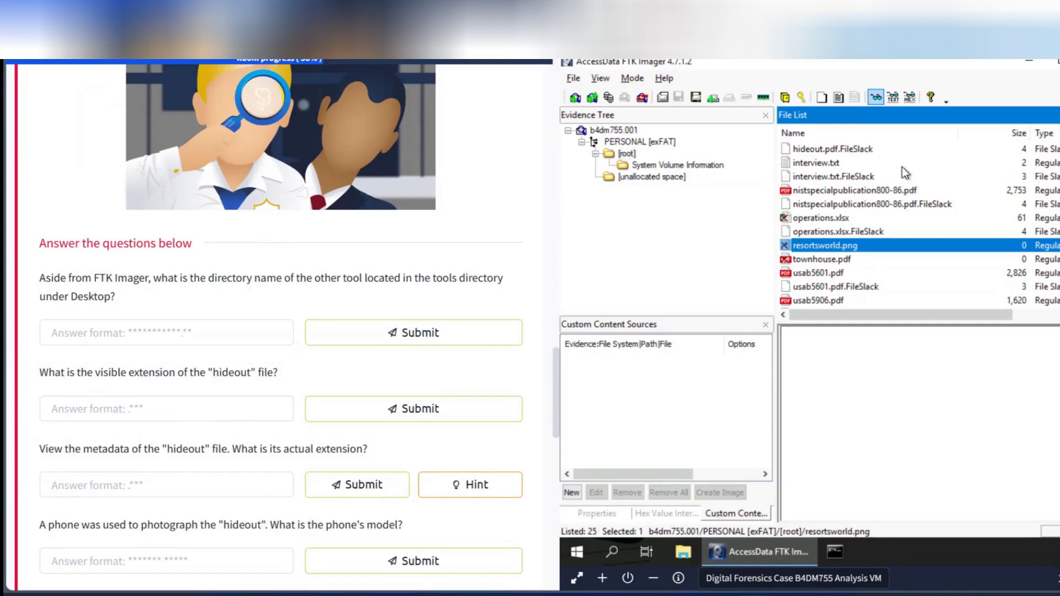
# Step: Minimise FTK Imager and open the Desktop's Tools folder in File Explorer to list the tool directories
pyautogui.click(1028, 61)
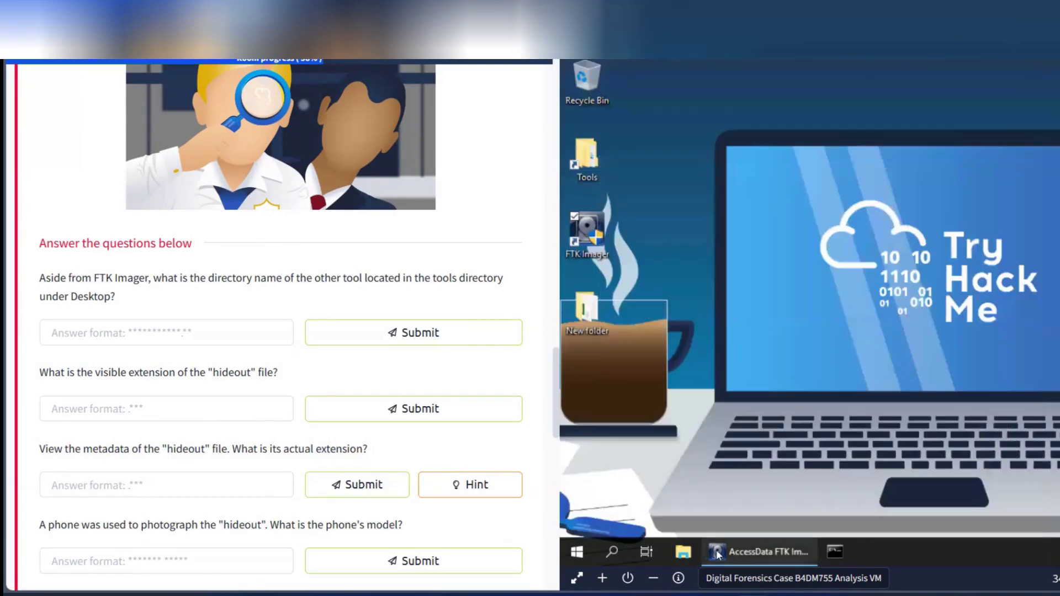
pyautogui.click(683, 555)
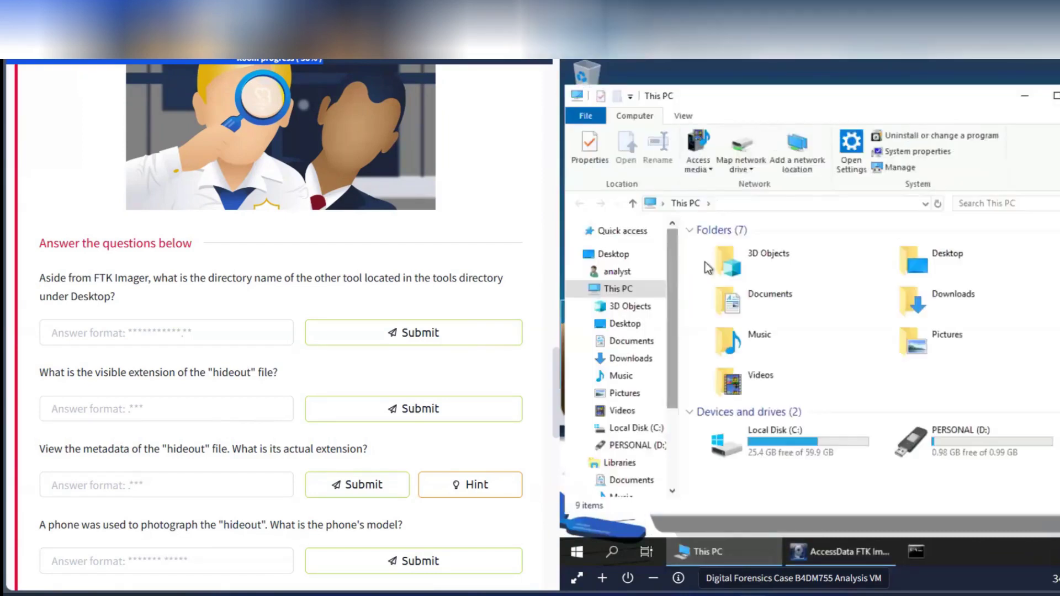
pyautogui.click(625, 324)
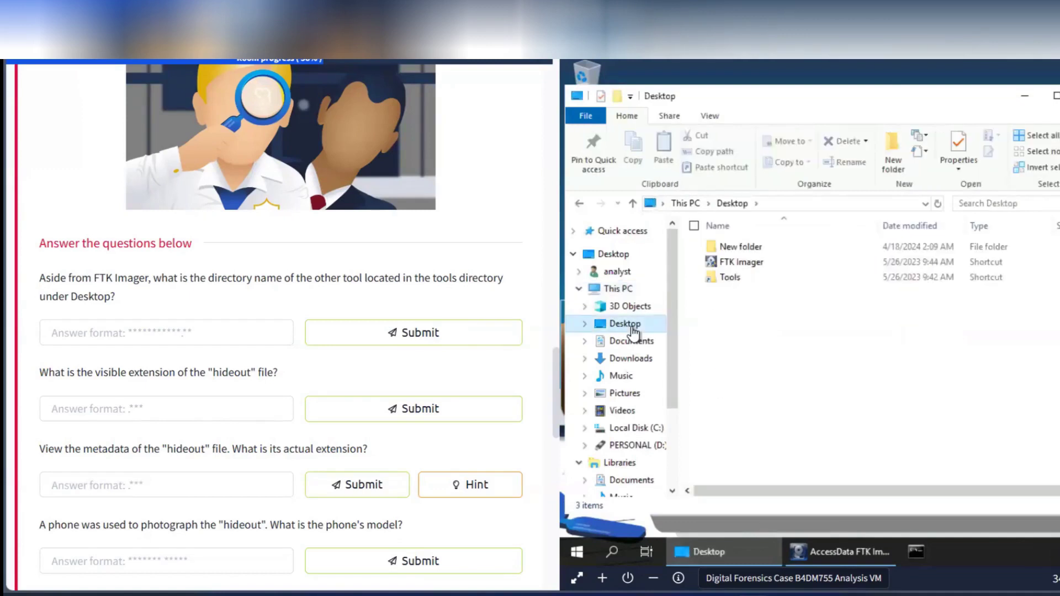
pyautogui.doubleClick(753, 280)
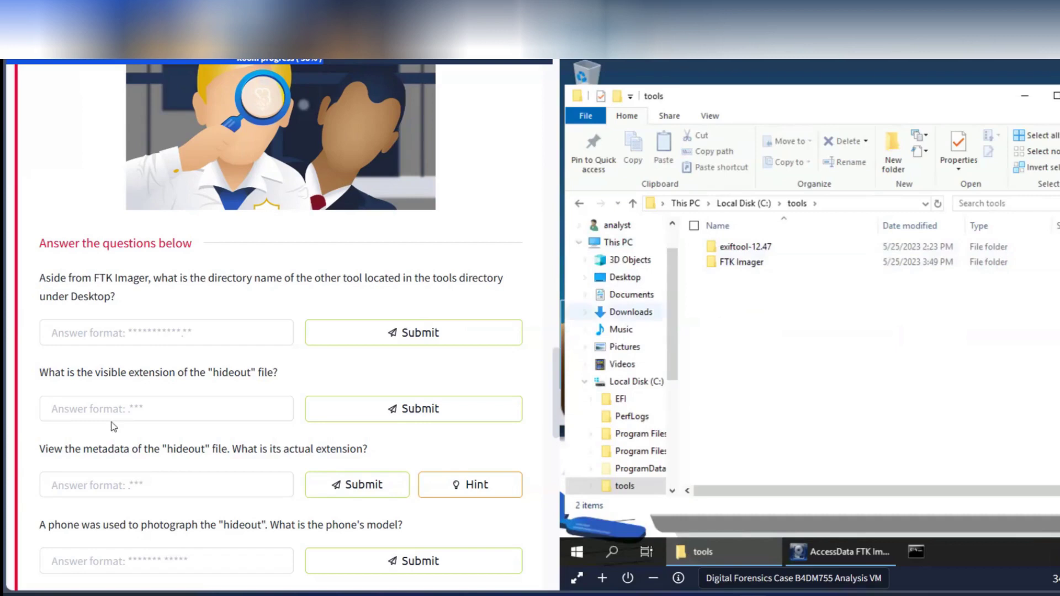
# Step: Submit exiftool-12.47 as the directory name of the other tool besides FTK Imager
pyautogui.click(98, 329)
pyautogui.write('ex')
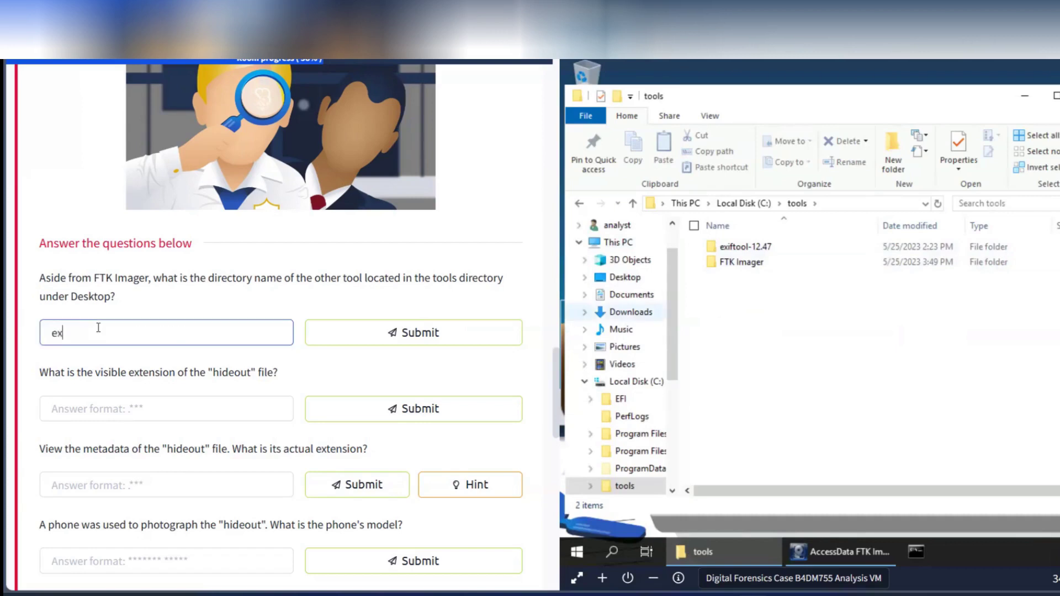
pyautogui.write('iftool-12.47')
pyautogui.click(342, 341)
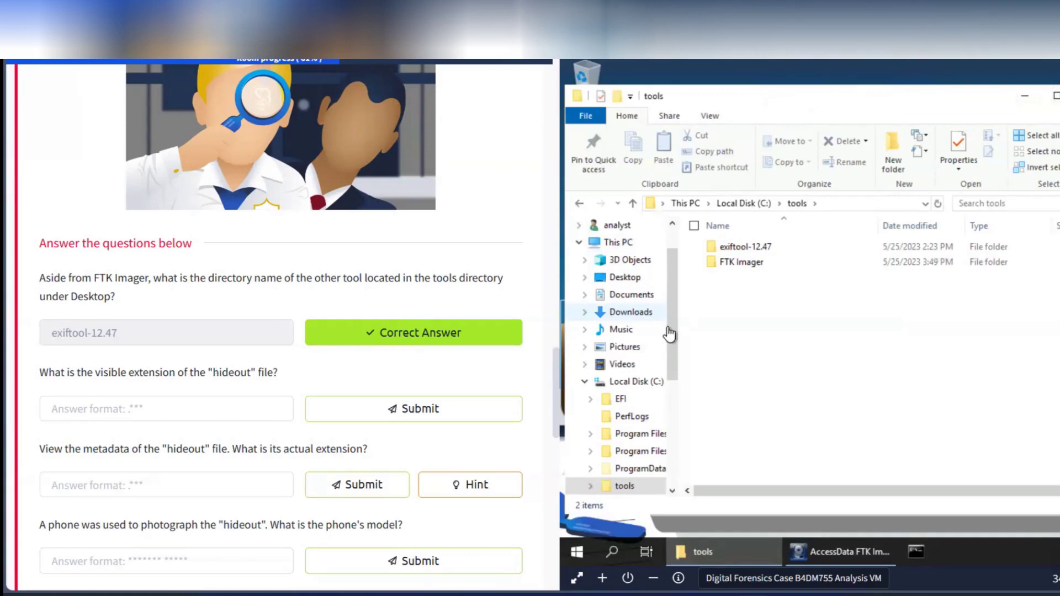
# Step: Return to FTK Imager and select hideout.pdf in the root file list to view its contents
pyautogui.click(1016, 96)
pyautogui.click(853, 552)
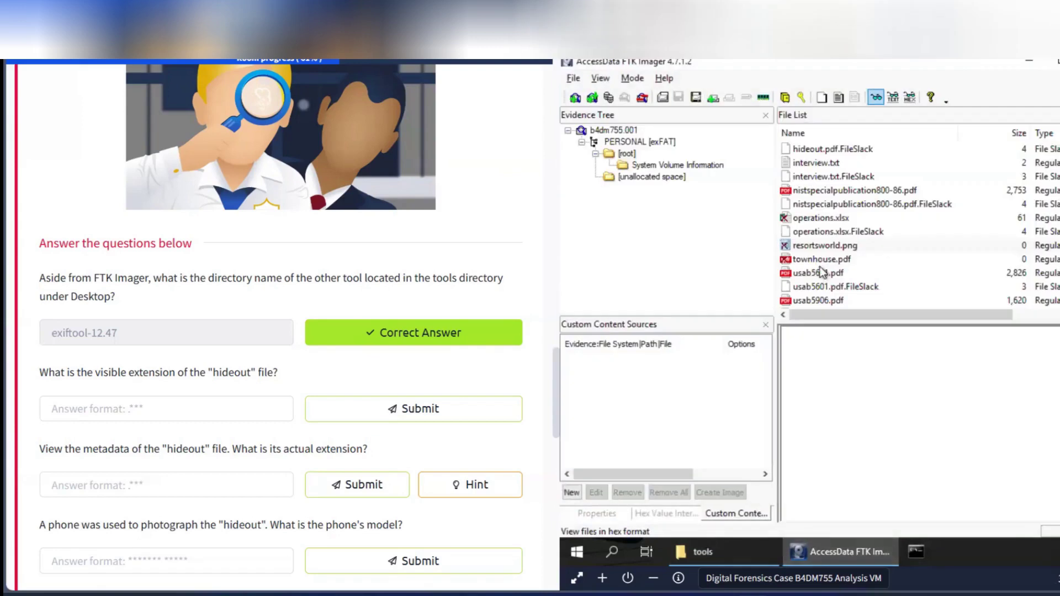
pyautogui.scroll(-1, 811, 277)
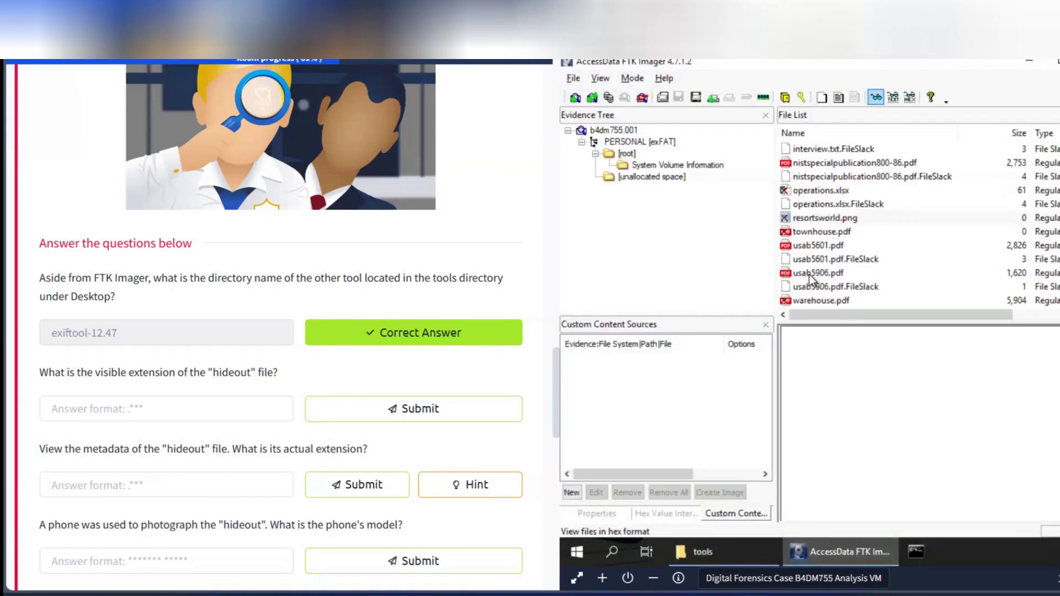
pyautogui.click(819, 248)
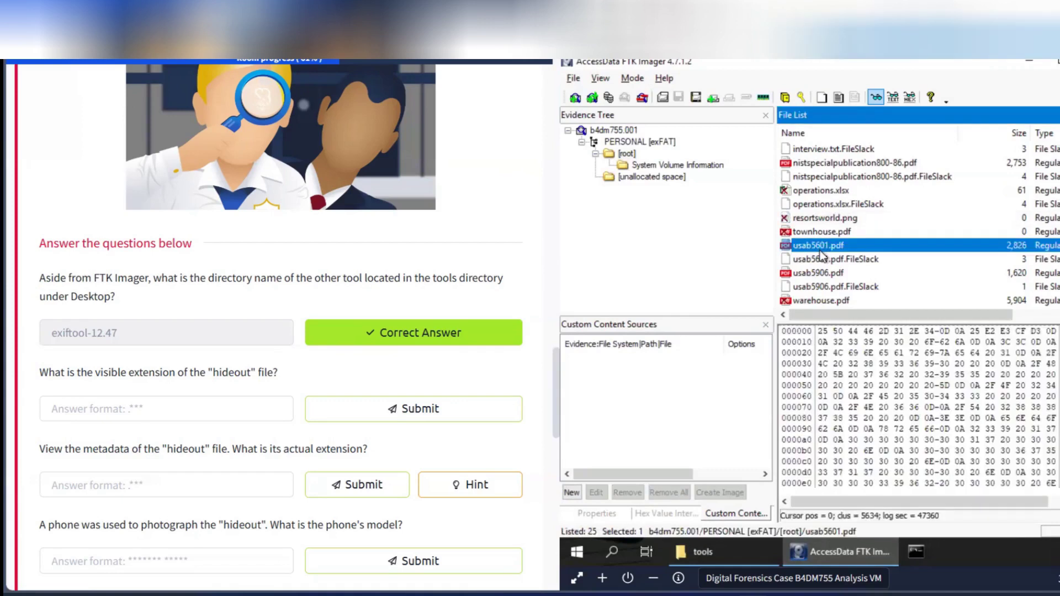
pyautogui.press('Down')
pyautogui.press('Down')
pyautogui.press('Down')
pyautogui.press('Down')
pyautogui.press('Home')
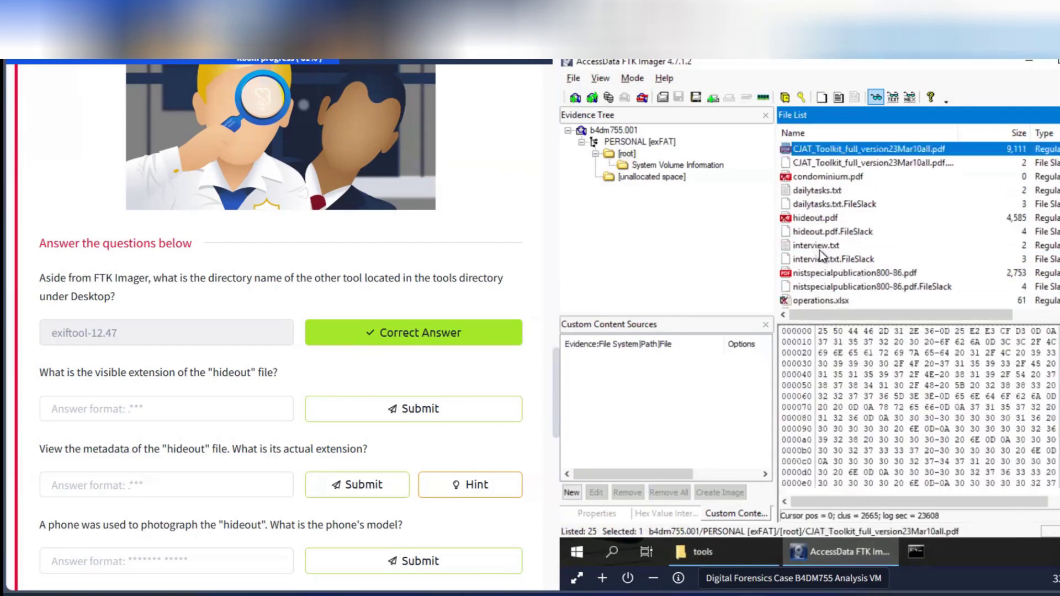
pyautogui.press('Down')
pyautogui.press('Down')
pyautogui.press('Down')
pyautogui.press('Down')
pyautogui.press('Down')
pyautogui.press('Down')
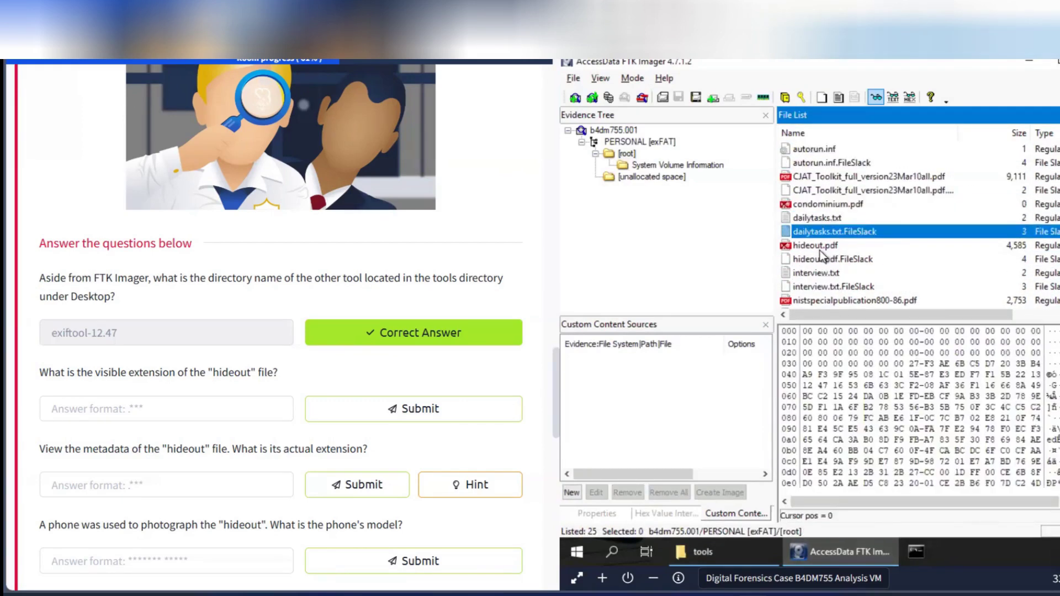
pyautogui.press('Down')
pyautogui.press('Up')
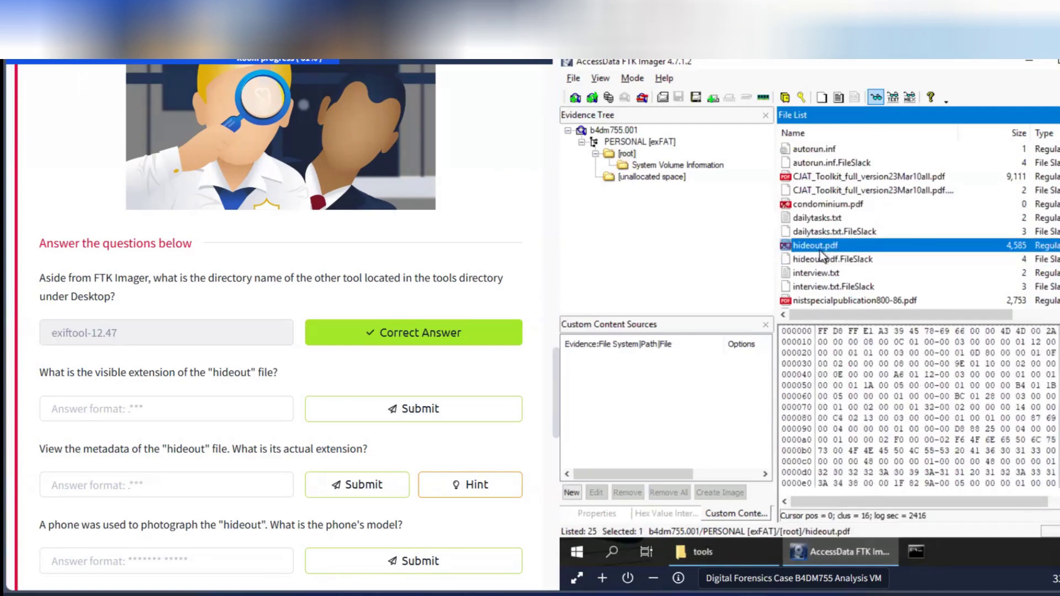
# Step: Submit pdf as the visible extension of the "hideout" file
pyautogui.click(65, 413)
pyautogui.write('pdf')
pyautogui.click(411, 408)
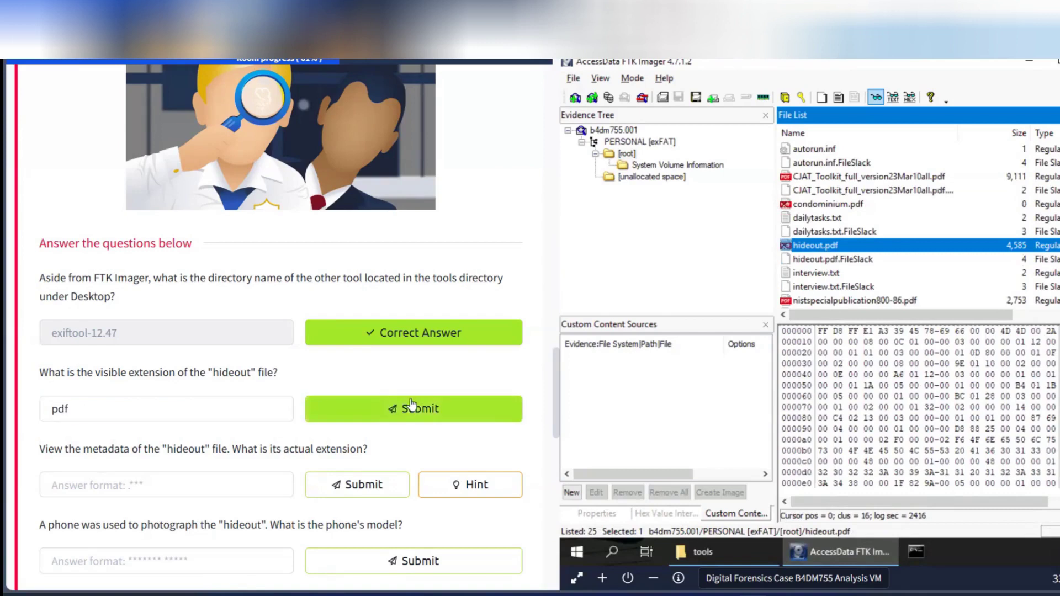
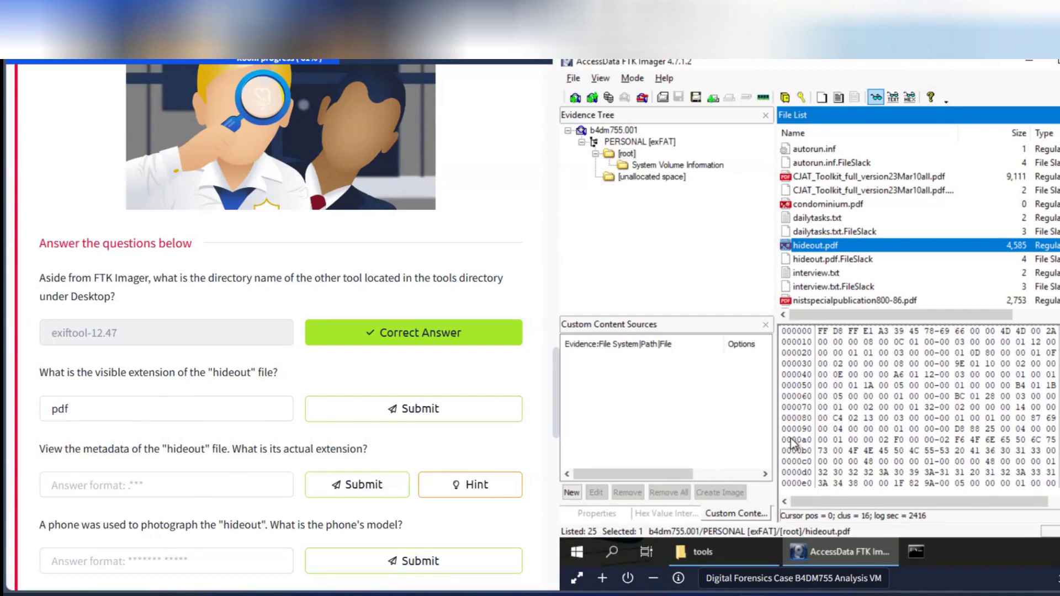
# Step: Examine the hex and text content of hideout.pdf for metadata revealing its actual file type
pyautogui.moveTo(1023, 506); pyautogui.dragTo(1059, 506)
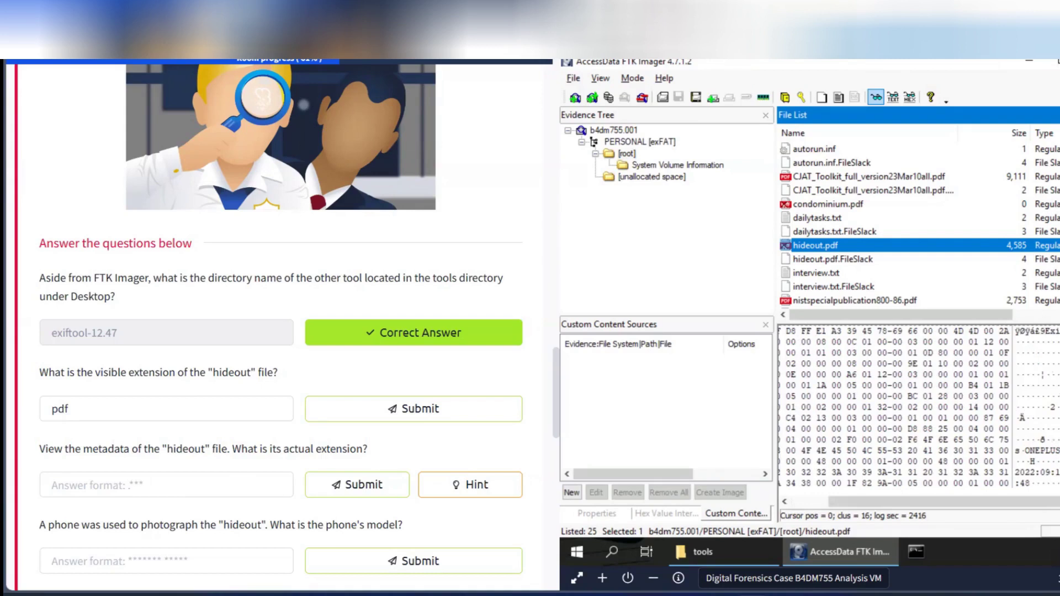
pyautogui.scroll(-5, 919, 406)
pyautogui.scroll(-3, 1021, 442)
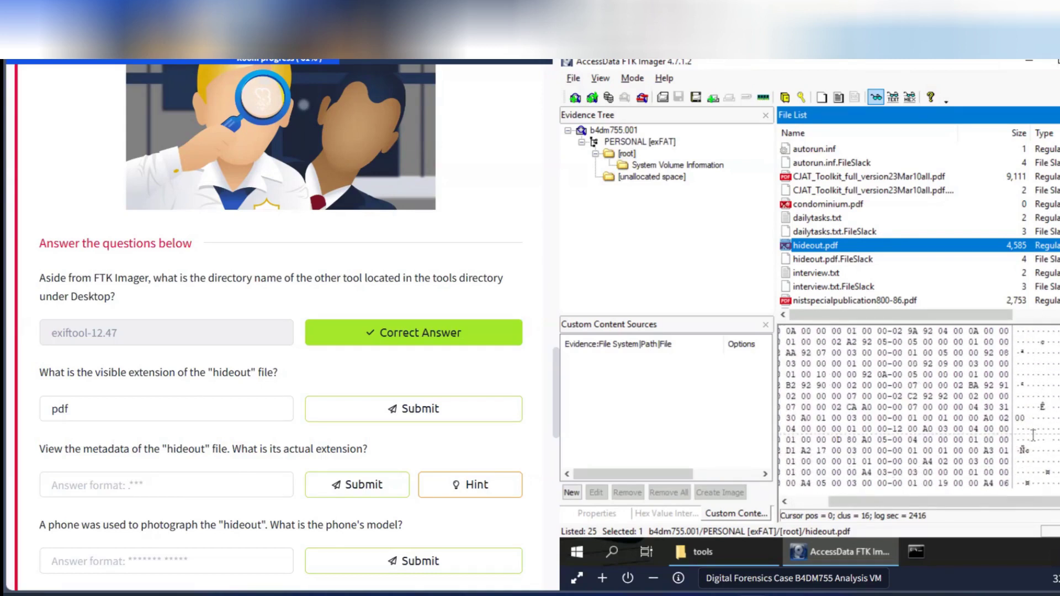
pyautogui.scroll(-2, 931, 396)
pyautogui.scroll(-1, 931, 397)
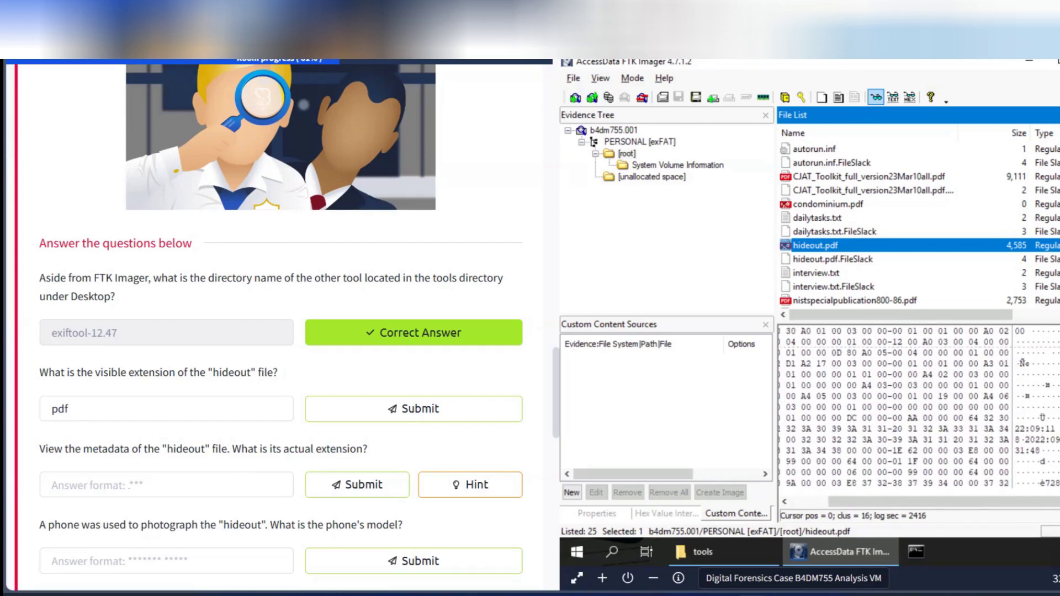
pyautogui.scroll(-10, 932, 396)
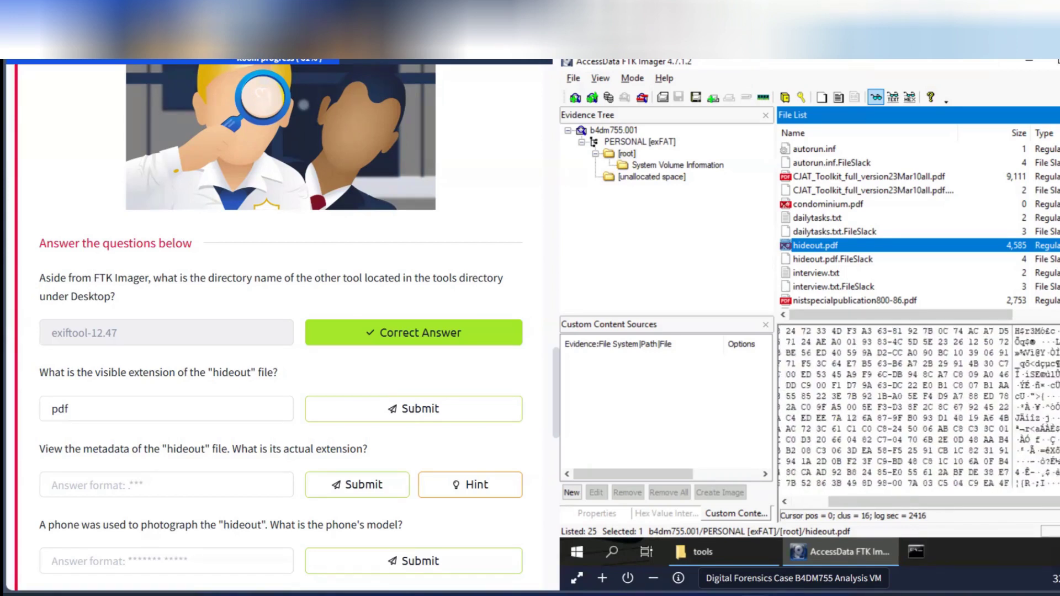
pyautogui.scroll(-5, 916, 407)
pyautogui.scroll(-5, 1027, 362)
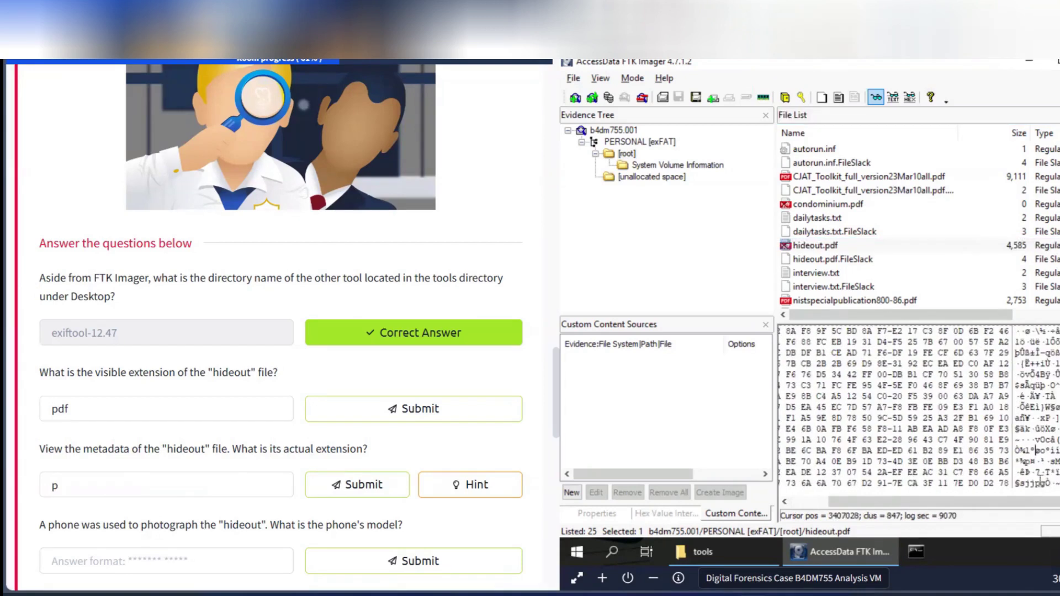
# Step: Submit .jpg as the actual extension of the "hideout" file
pyautogui.click(1040, 482)
pyautogui.click(187, 483)
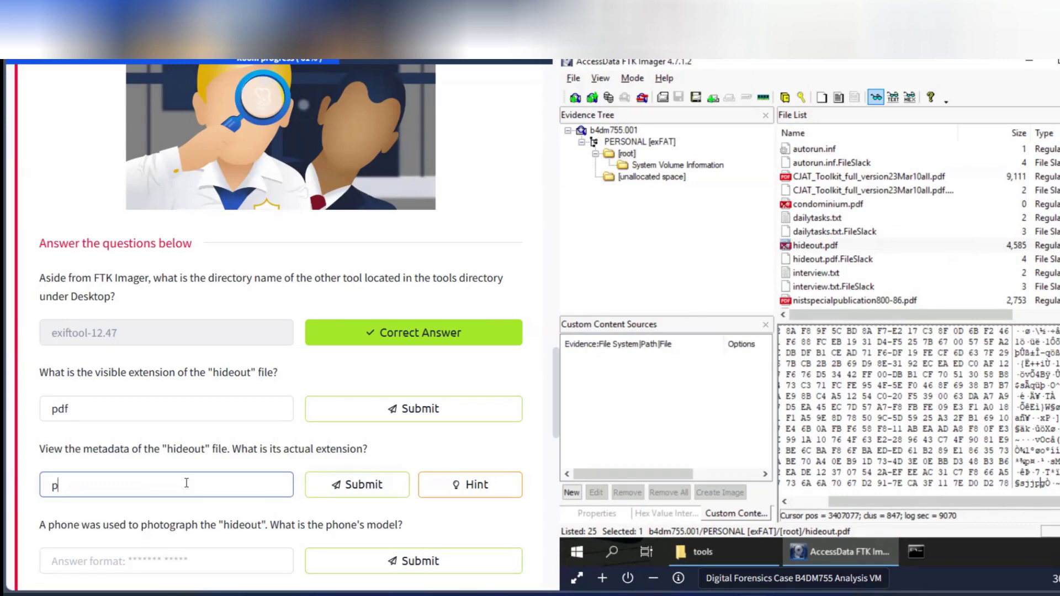
pyautogui.press('BackSpace')
pyautogui.write('.jpg')
pyautogui.click(362, 484)
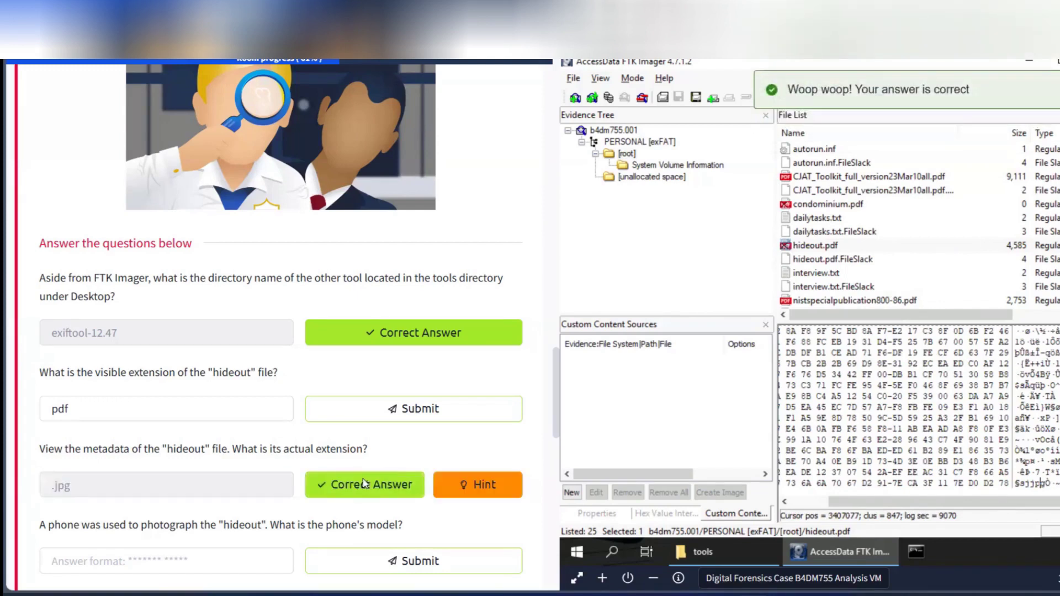
# Step: Read the hint for the actual-extension question and look over the Task 7 text down to the phone model questions
pyautogui.click(491, 486)
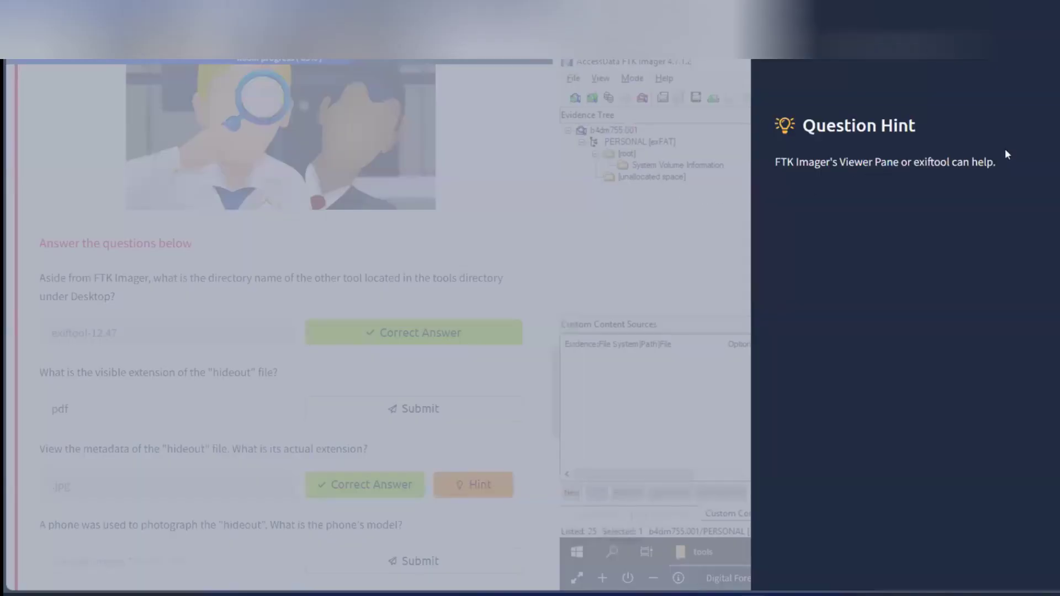
pyautogui.click(595, 310)
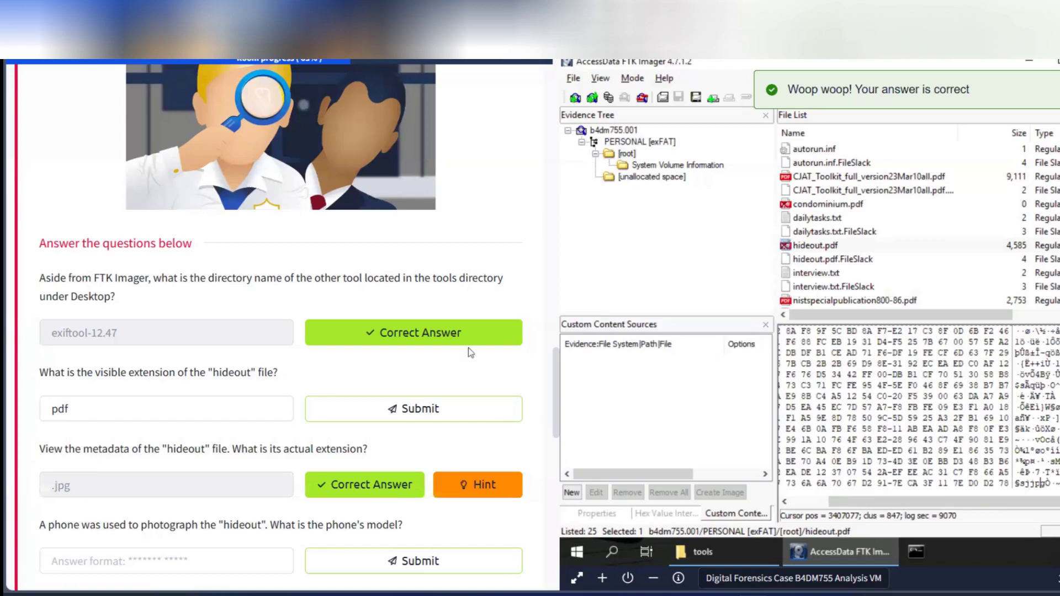
pyautogui.scroll(15, 452, 350)
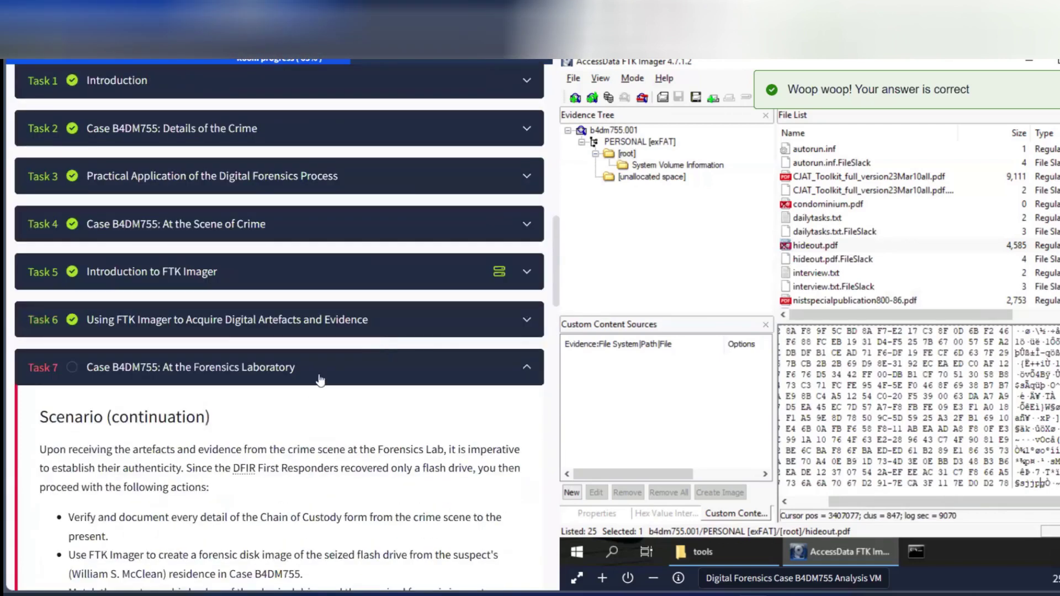
pyautogui.scroll(-1, 325, 434)
pyautogui.scroll(-15, 325, 434)
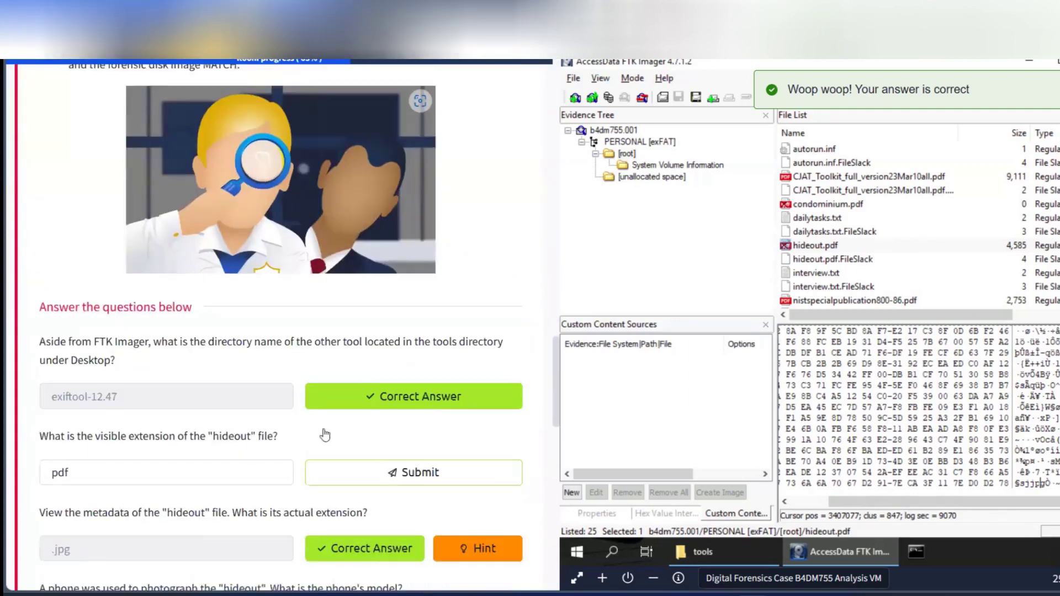
pyautogui.scroll(-2, 324, 428)
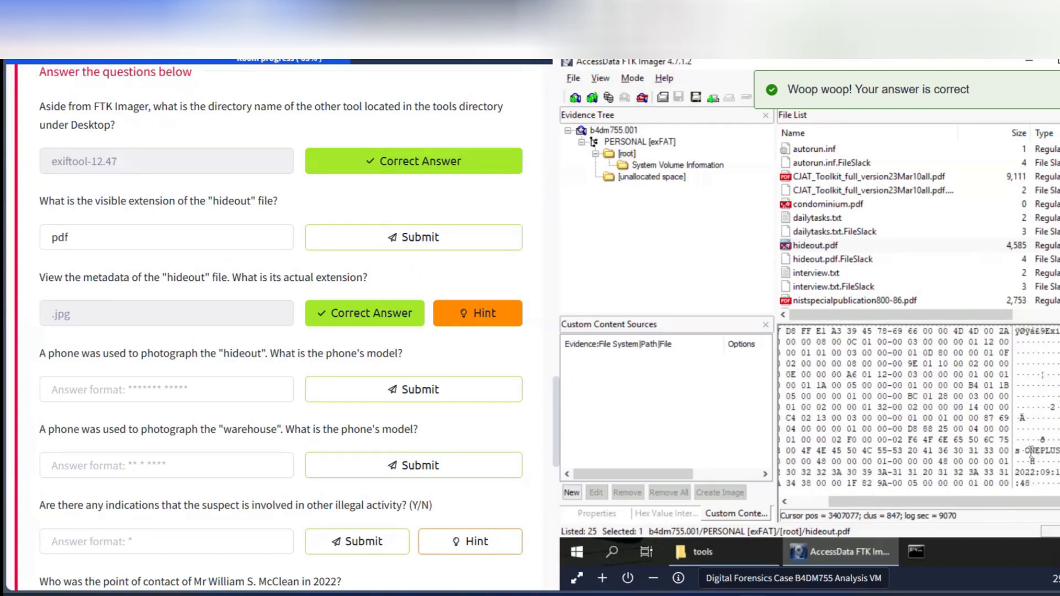
# Step: Mark the phone model text in the hideout.pdf data and submit ONEPLUS A6013 as the phone used to photograph the hideout
pyautogui.moveTo(1025, 449); pyautogui.dragTo(1059, 450)
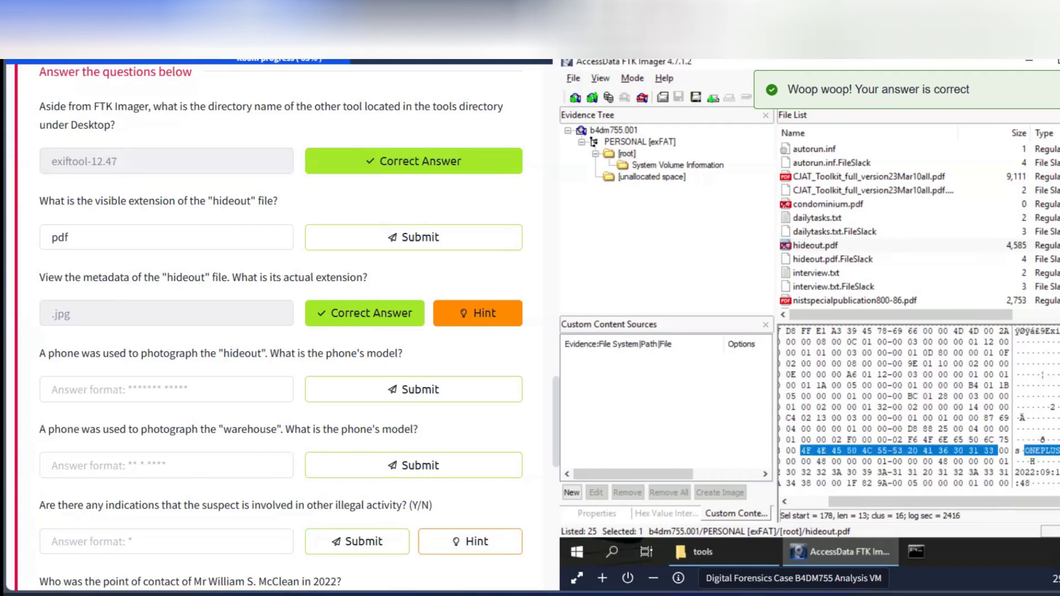
pyautogui.click(262, 389)
pyautogui.write('ON')
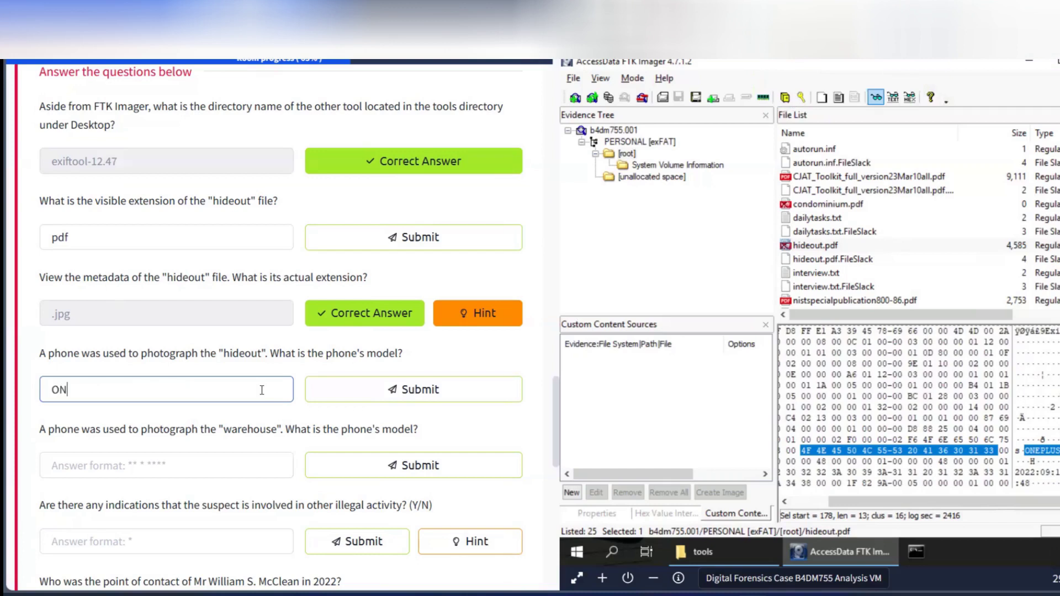
pyautogui.write('EPLUS A')
pyautogui.write('602')
pyautogui.write('13')
pyautogui.click(389, 392)
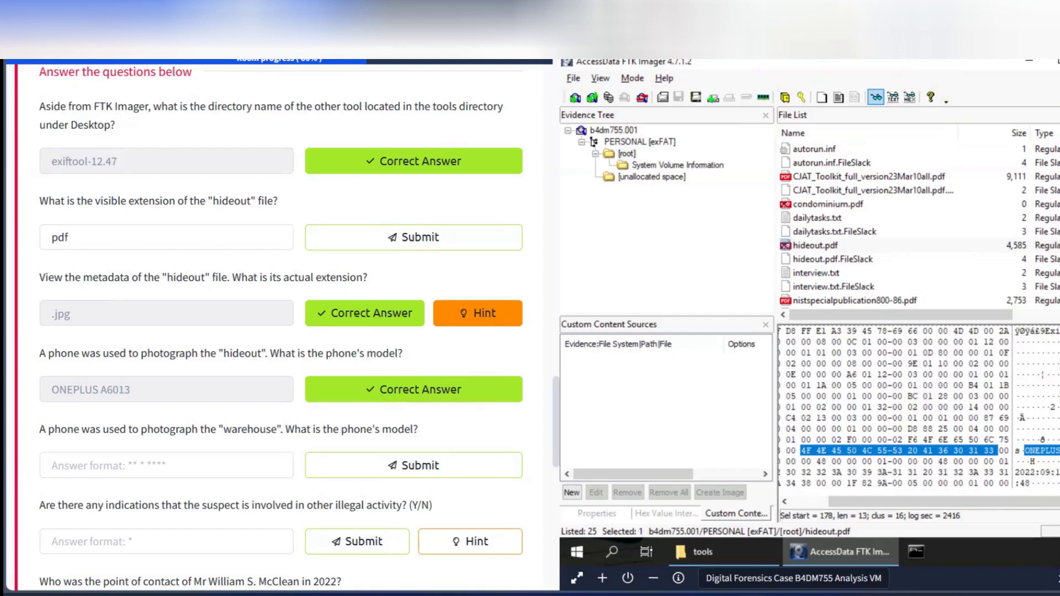
# Step: Select warehouse.pdf in the root file list and examine its header text for the phone model
pyautogui.click(863, 418)
pyautogui.click(826, 273)
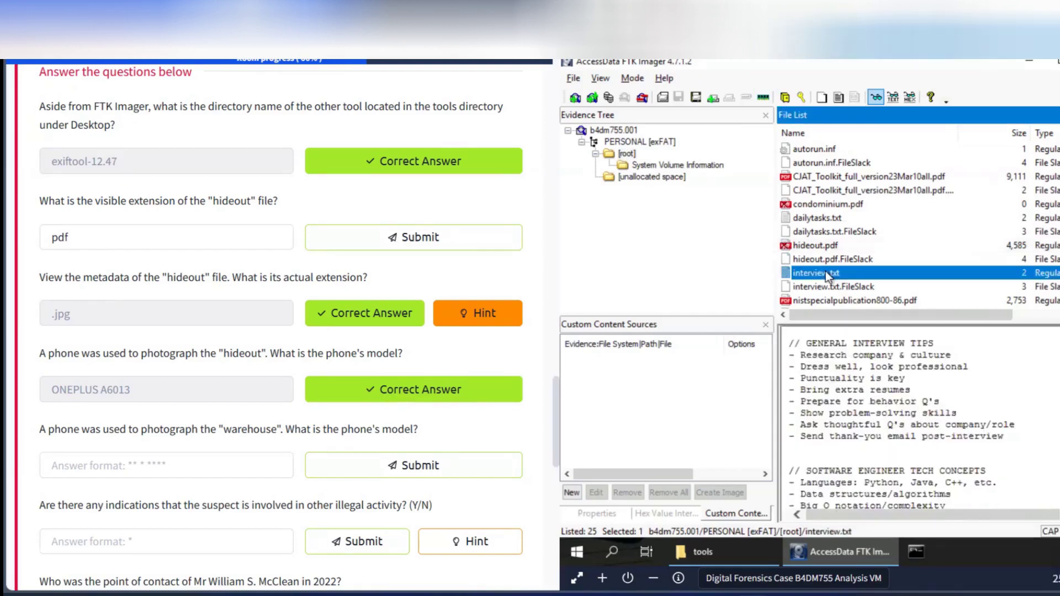
pyautogui.press('Down')
pyautogui.press('Down')
pyautogui.press('Down')
pyautogui.press('Down')
pyautogui.press('Down')
pyautogui.press('Down')
pyautogui.press('Down')
pyautogui.press('Down')
pyautogui.press('Down')
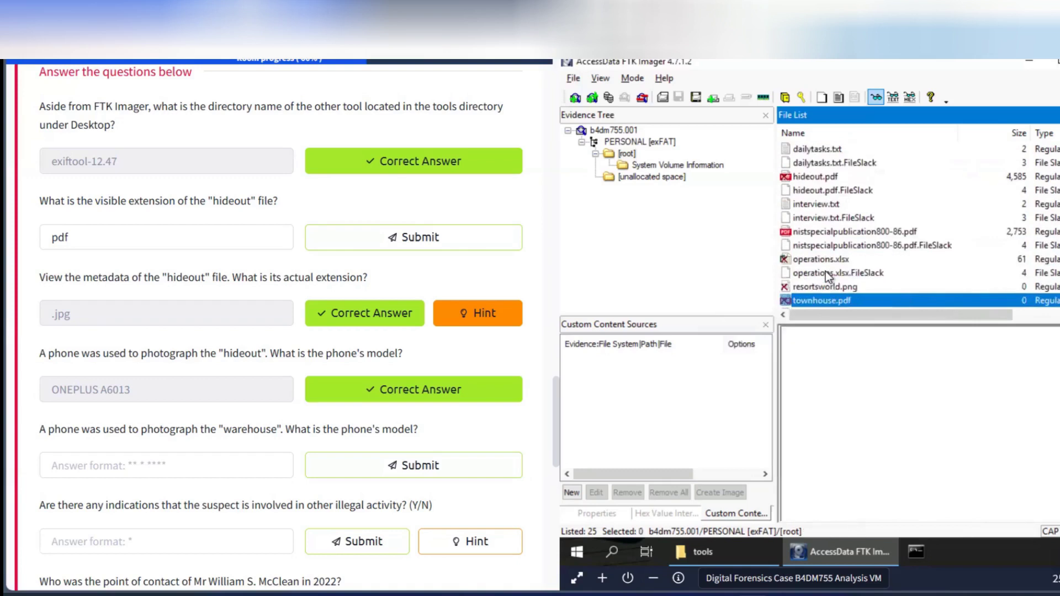
pyautogui.press('Down')
pyautogui.press('Down')
pyautogui.press('Down')
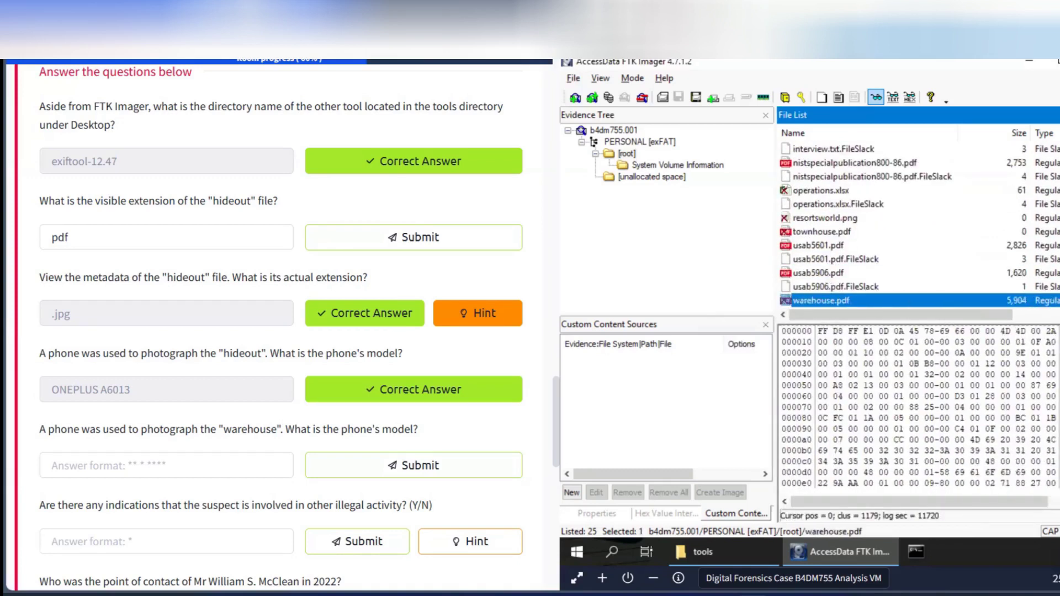
pyautogui.hscroll(5, 919, 407)
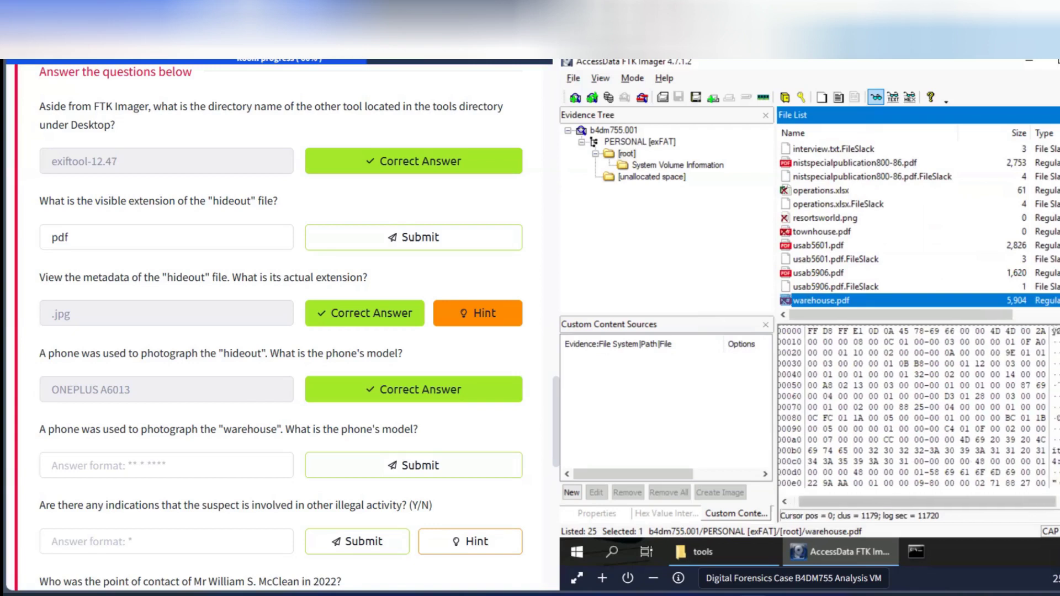
pyautogui.hscroll(2, 918, 408)
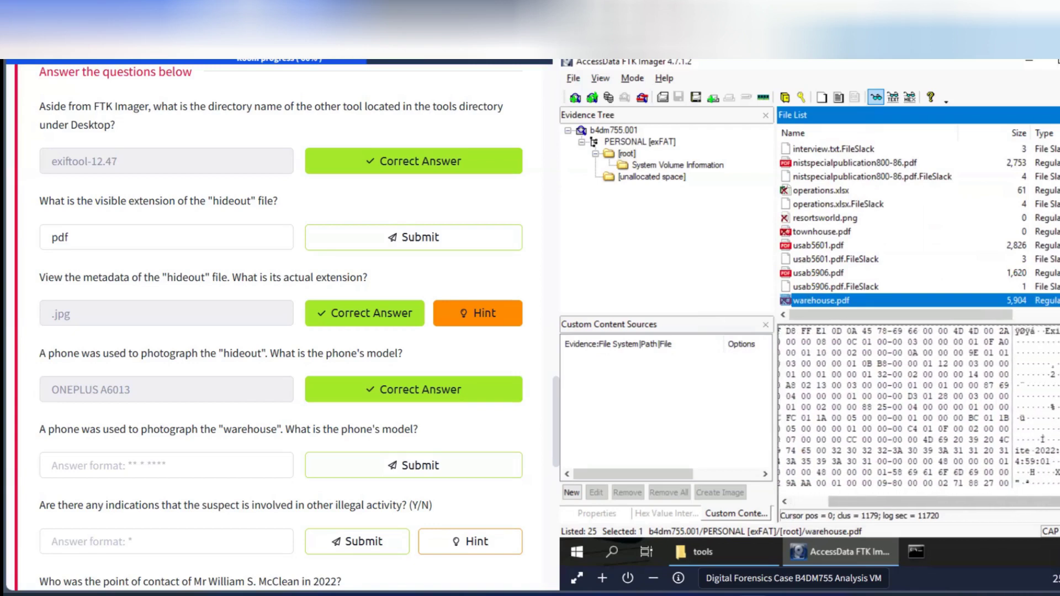
pyautogui.scroll(-1, 918, 407)
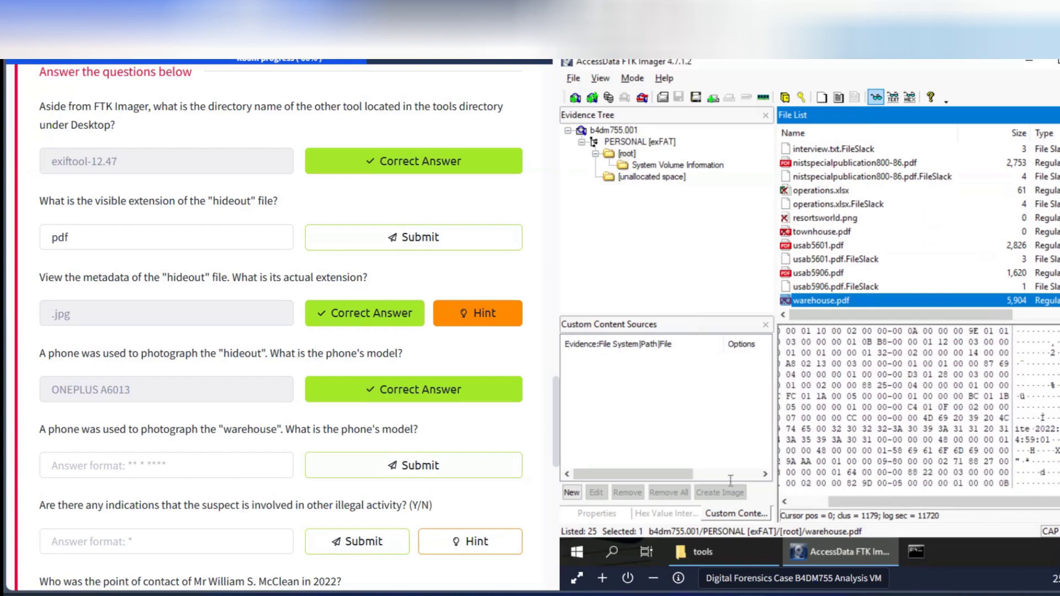
# Step: Submit Mi 9 Lite as the model of the phone used to photograph the warehouse
pyautogui.click(219, 465)
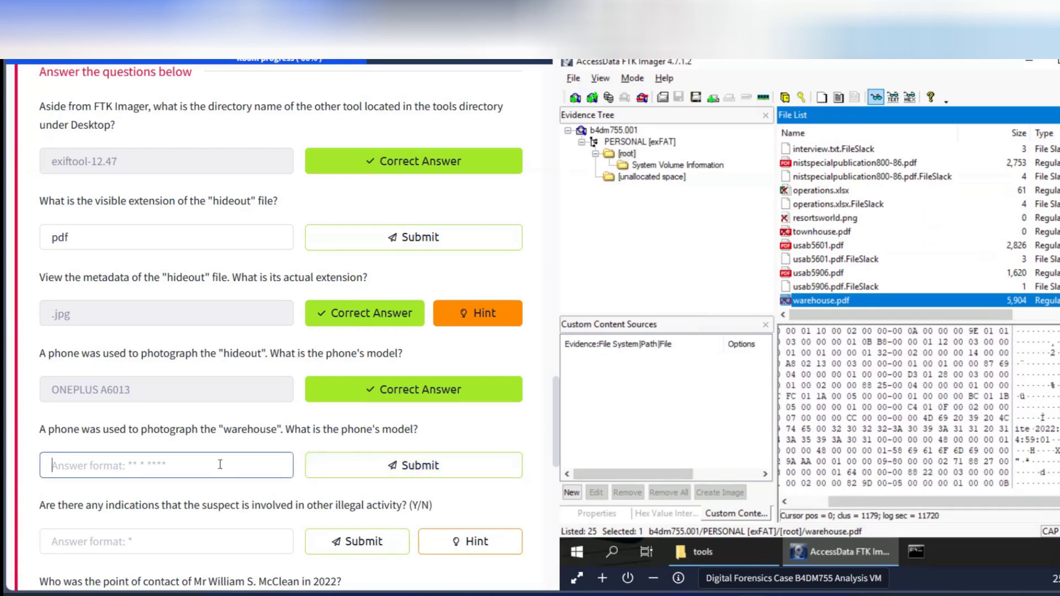
pyautogui.write('Mi 9 Lite')
pyautogui.click(424, 476)
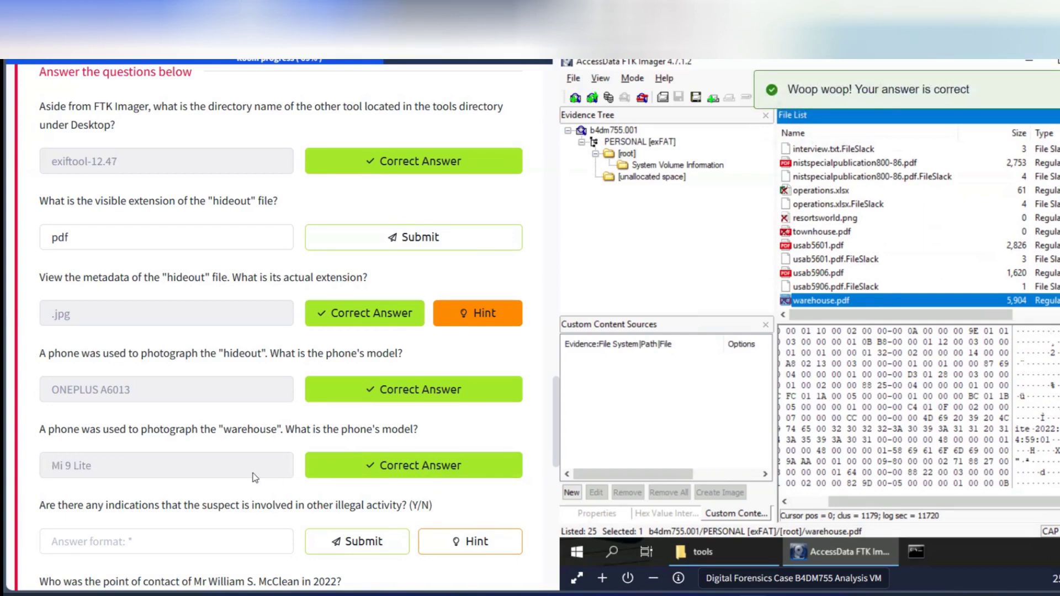
# Step: Enter Y for the question on the suspect's other illegal activity and read that question's hint
pyautogui.scroll(-3, 255, 477)
pyautogui.scroll(-1, 255, 478)
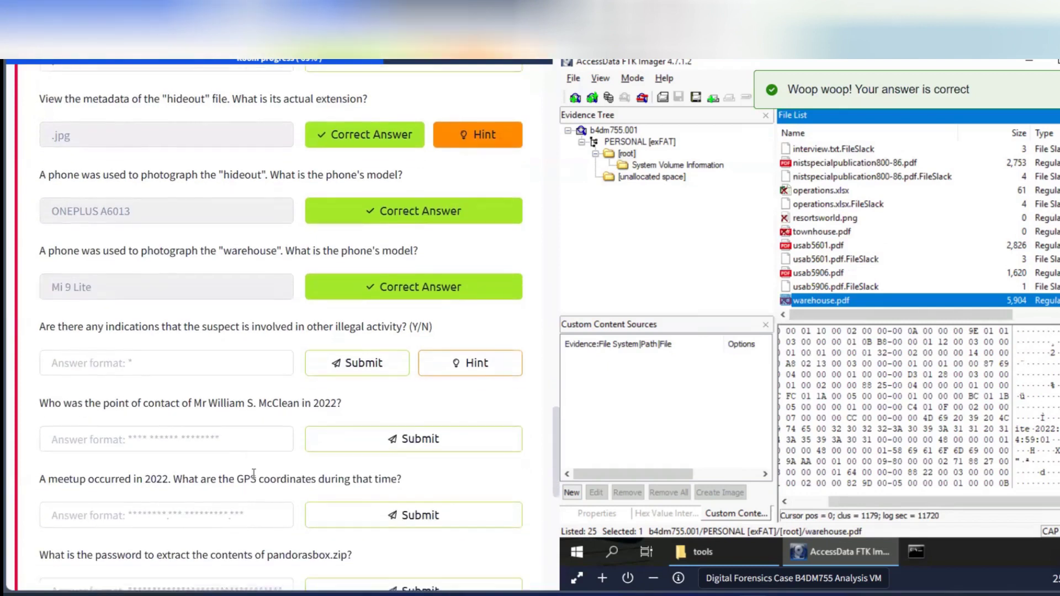
pyautogui.click(61, 357)
pyautogui.write('y')
pyautogui.press('BackSpace')
pyautogui.write('Y')
pyautogui.click(360, 365)
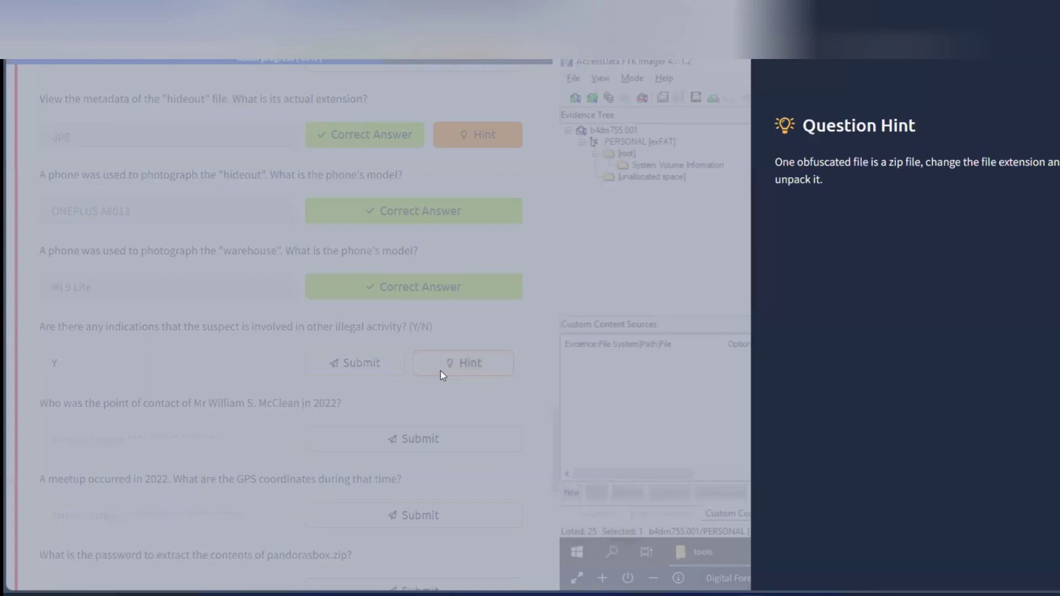
pyautogui.click(664, 317)
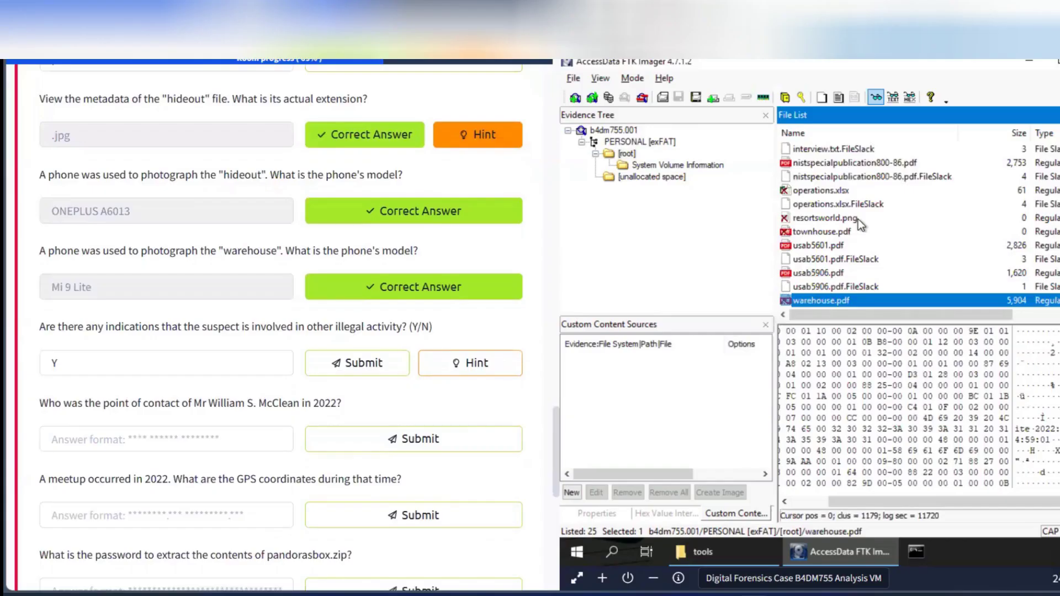
# Step: Export the image's [root] folder to New folder on the Desktop and open that folder in File Explorer
pyautogui.scroll(5, 856, 215)
pyautogui.scroll(2, 857, 215)
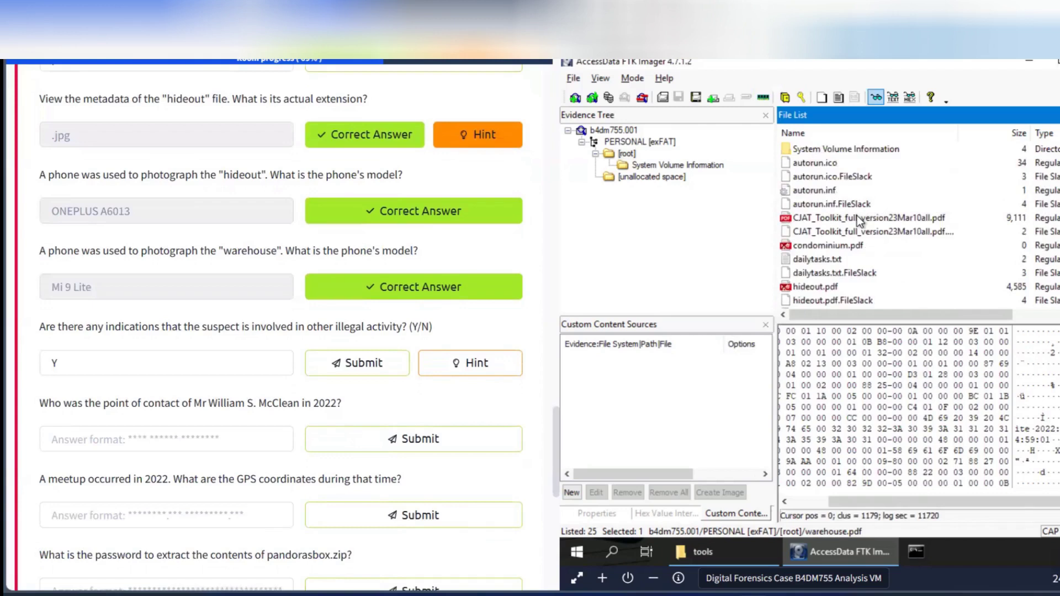
pyautogui.click(140, 438)
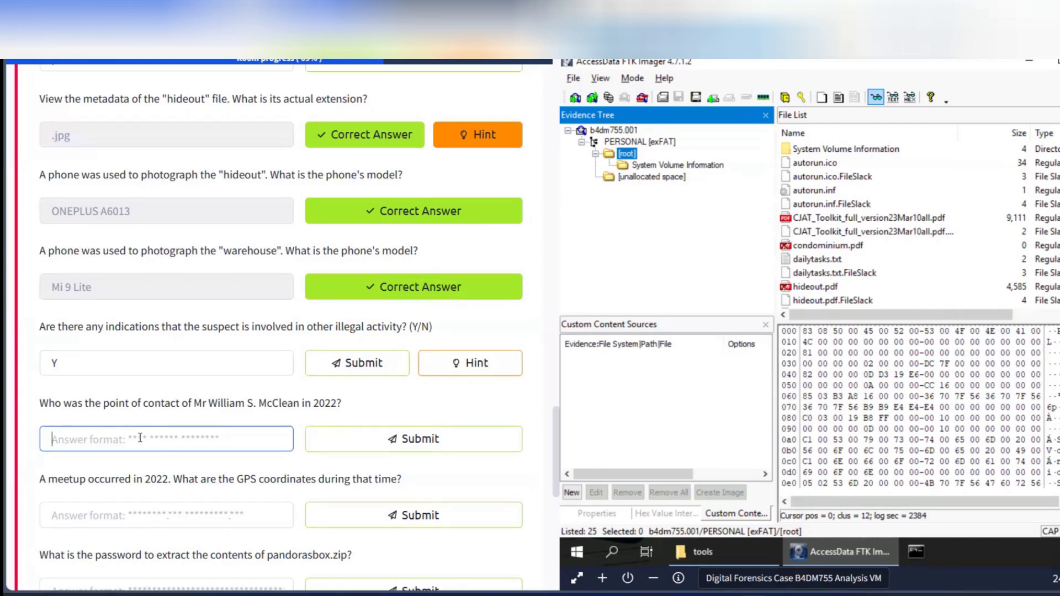
pyautogui.click(619, 145)
pyautogui.click(624, 154)
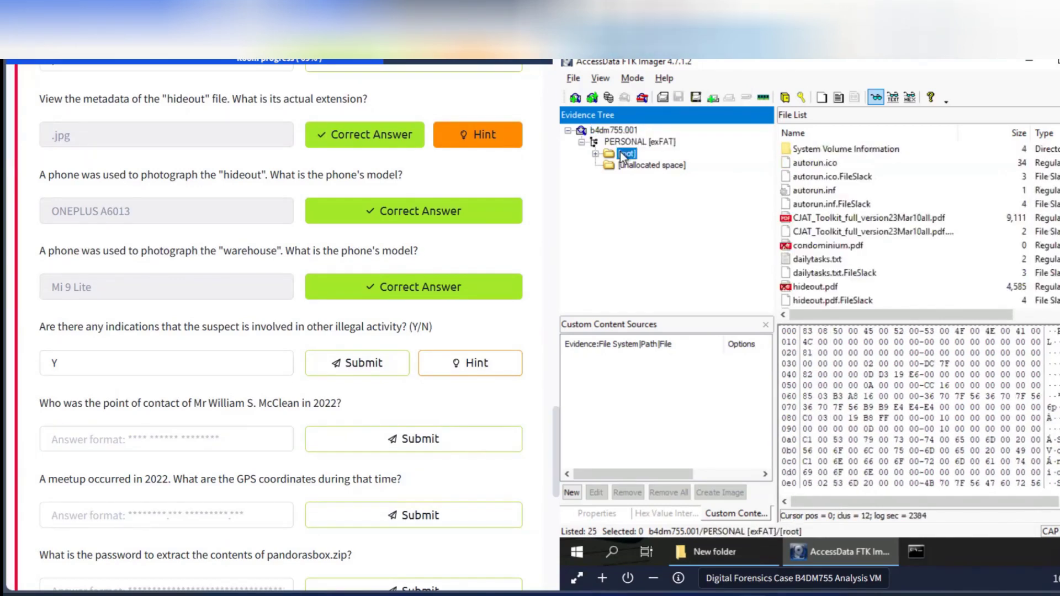
pyautogui.rightClick(624, 156)
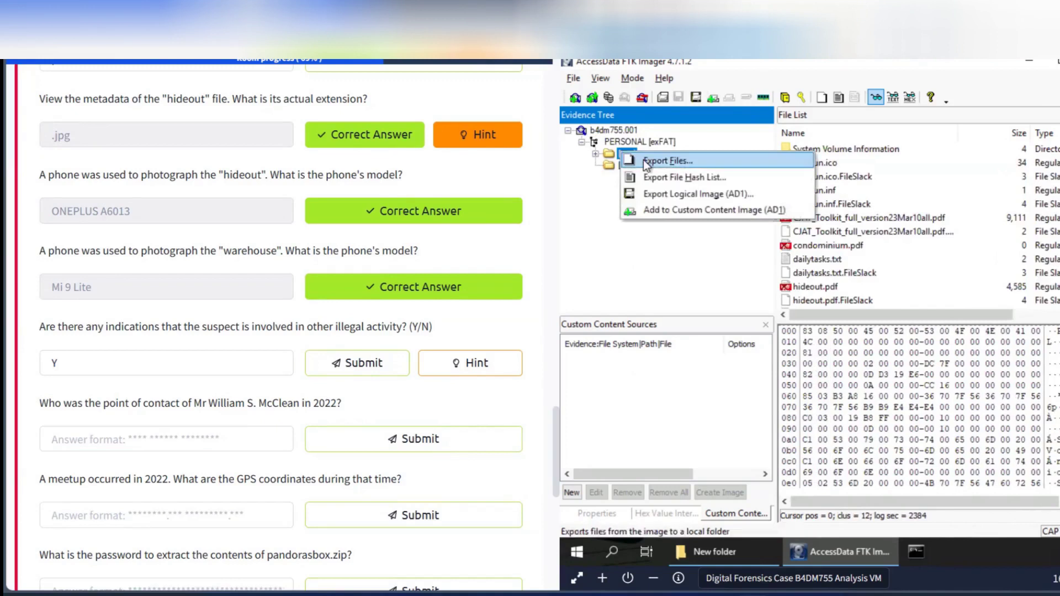
pyautogui.click(644, 161)
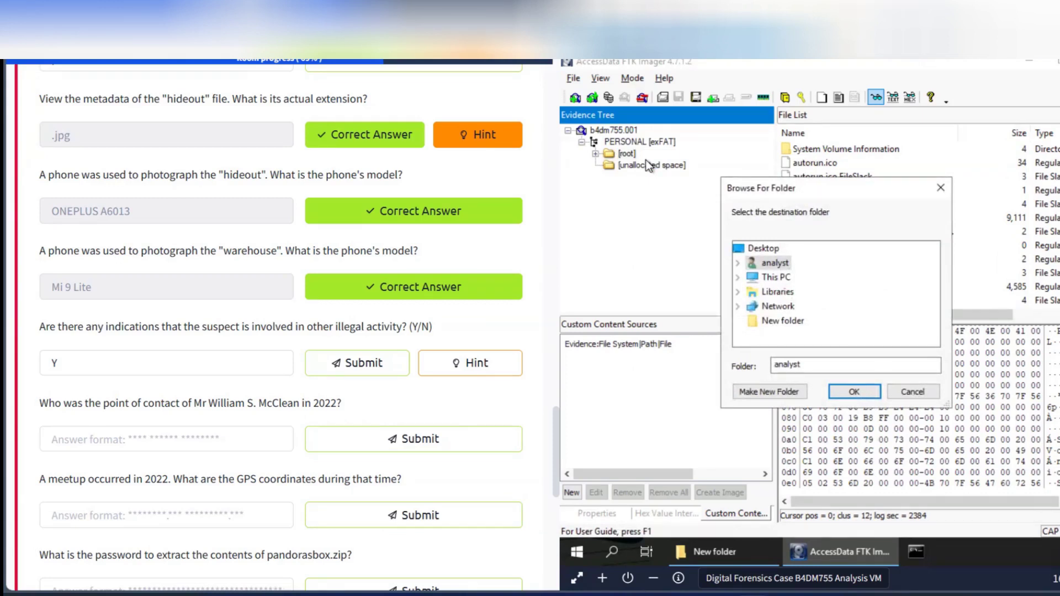
pyautogui.click(782, 321)
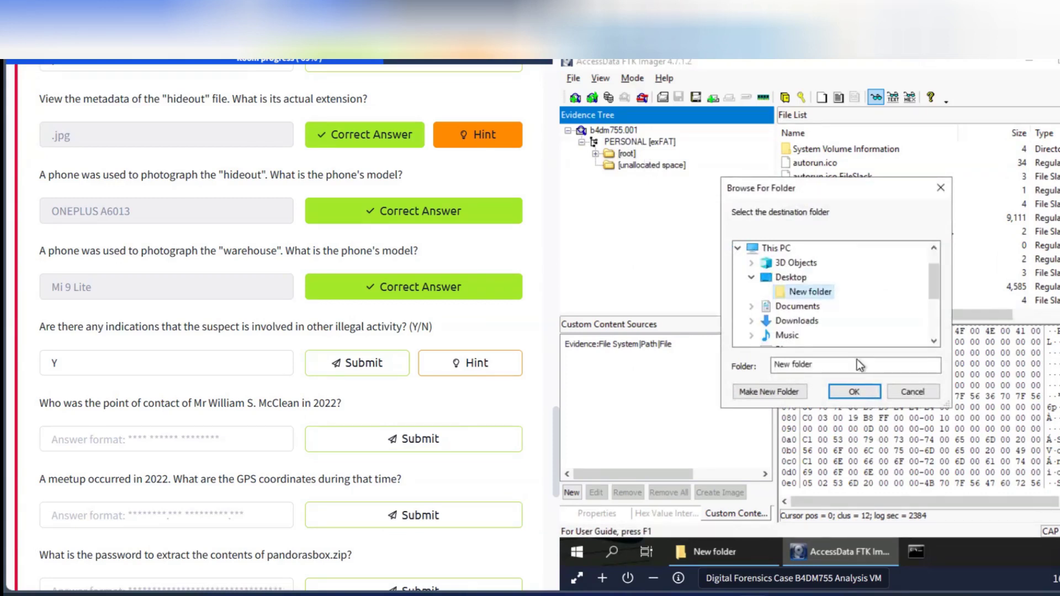
pyautogui.click(853, 391)
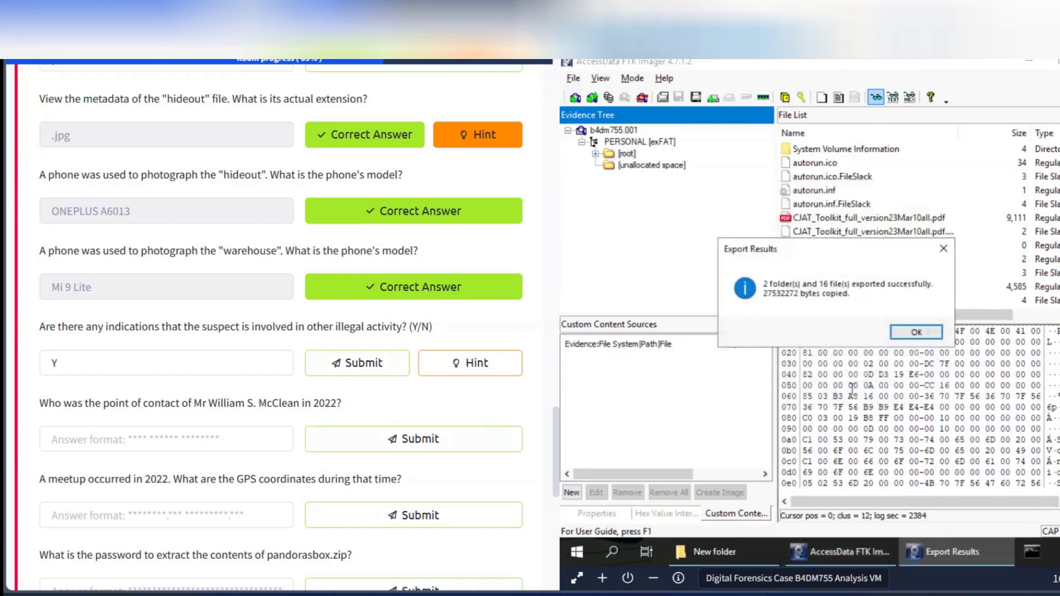
pyautogui.click(903, 331)
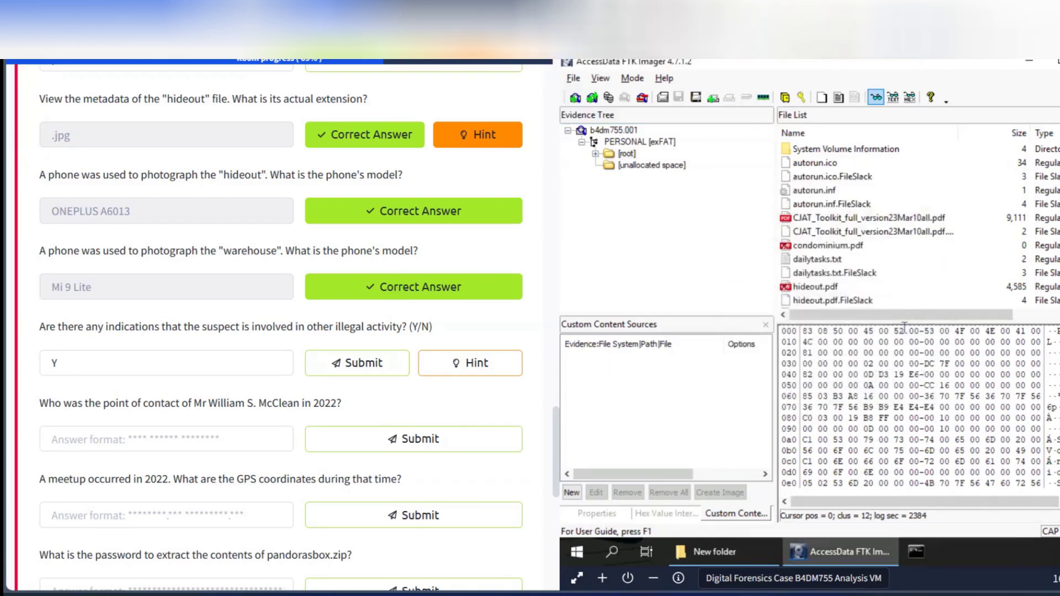
pyautogui.click(750, 550)
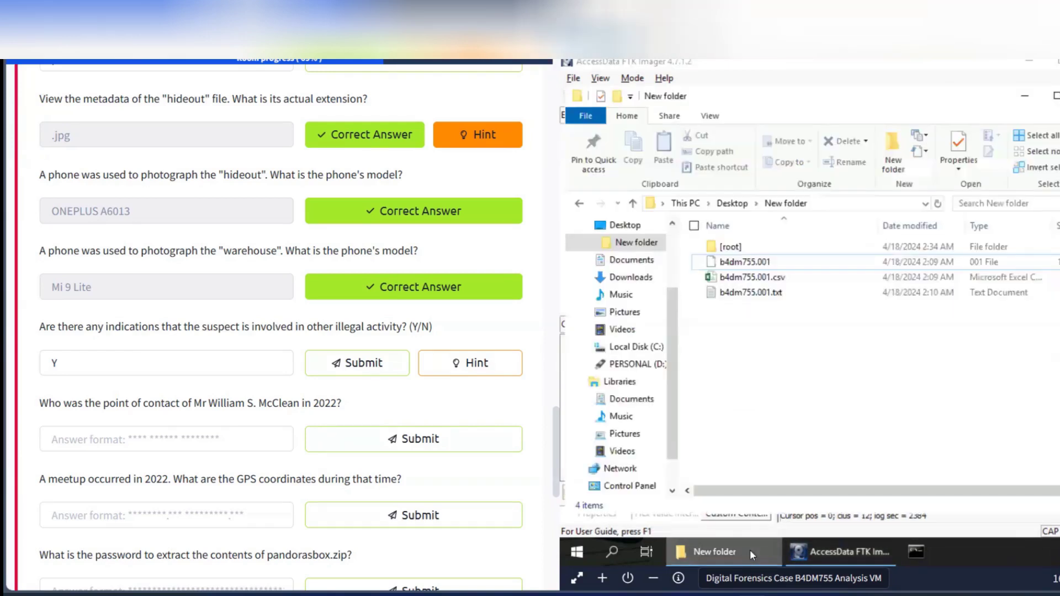
# Step: Open the exported [root] folder and rename operations.xlsx as operations.zip, accepting the extension change
pyautogui.doubleClick(739, 248)
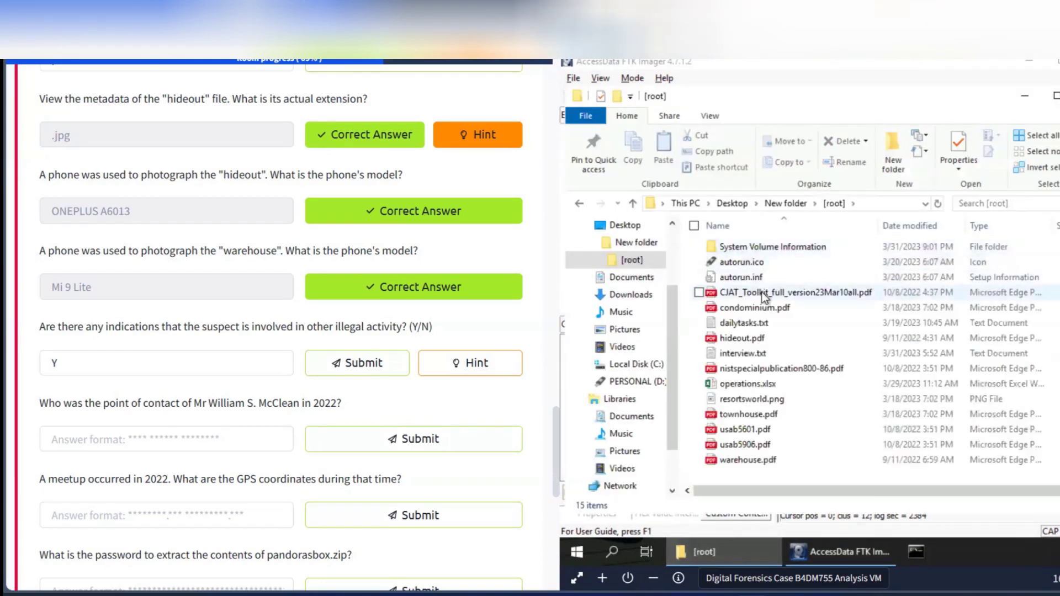
pyautogui.click(753, 382)
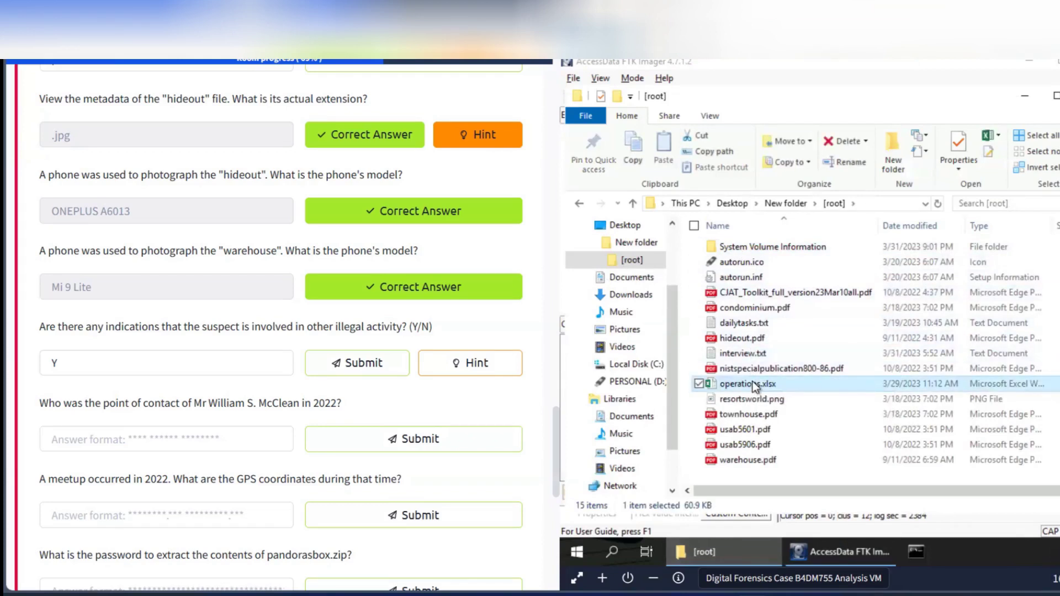
pyautogui.rightClick(753, 383)
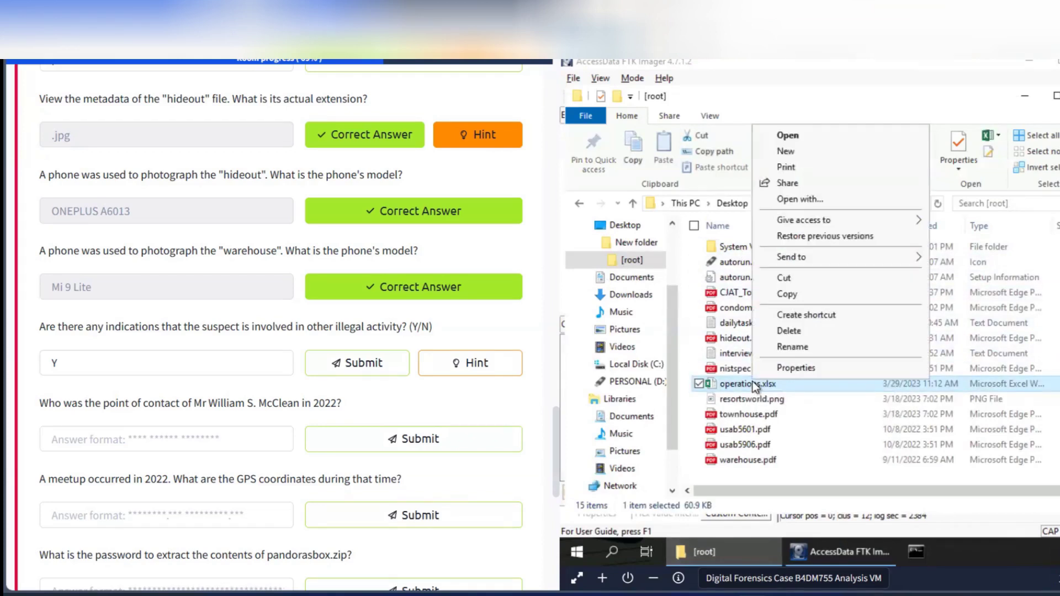
pyautogui.click(783, 347)
pyautogui.press('End')
pyautogui.press('BackSpace')
pyautogui.press('BackSpace')
pyautogui.press('BackSpace')
pyautogui.press('BackSpace')
pyautogui.write('zip')
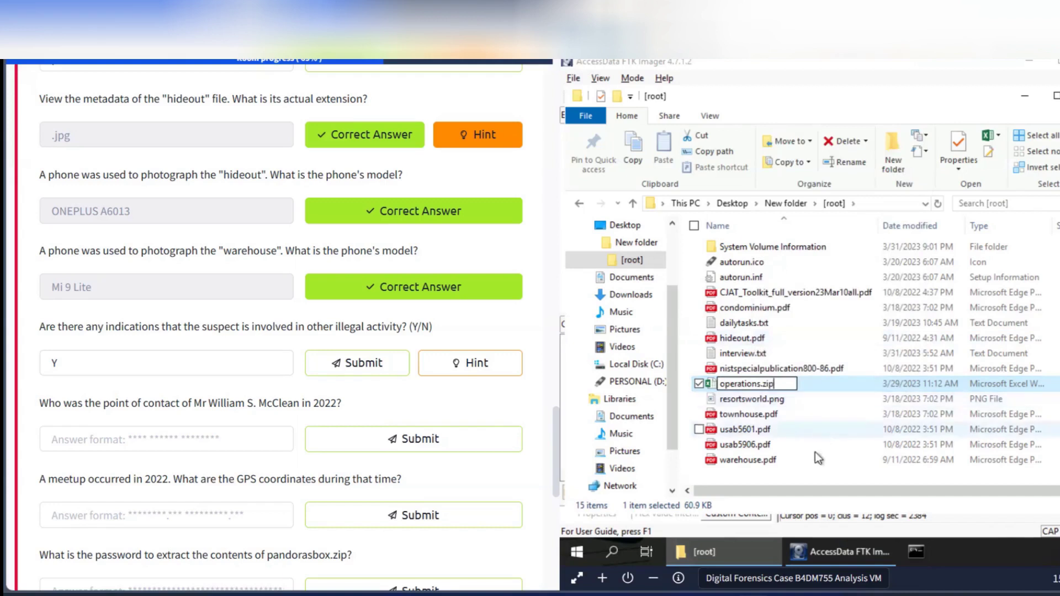
pyautogui.press('Return')
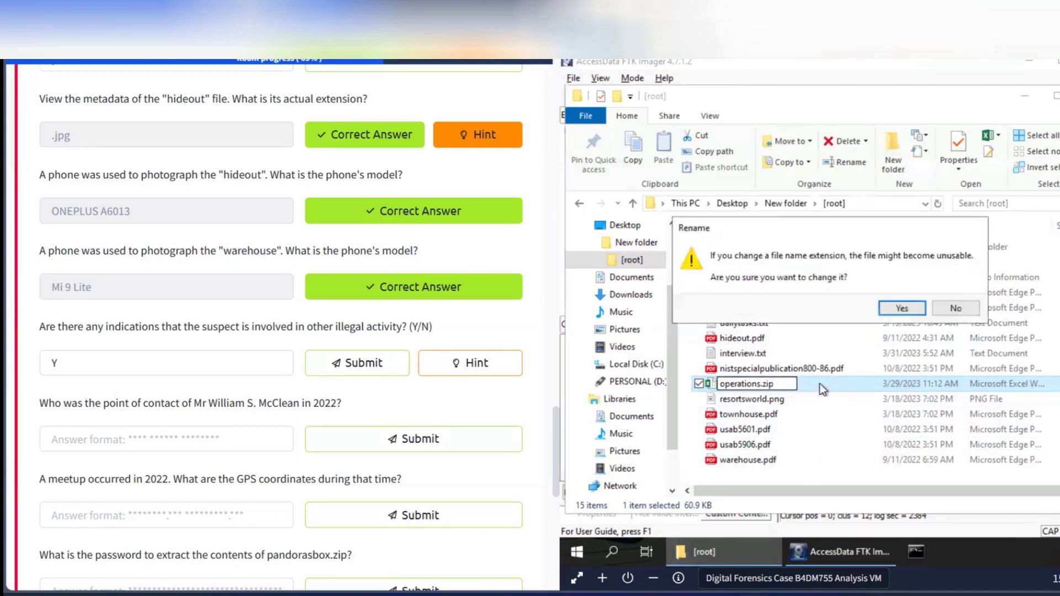
pyautogui.click(902, 308)
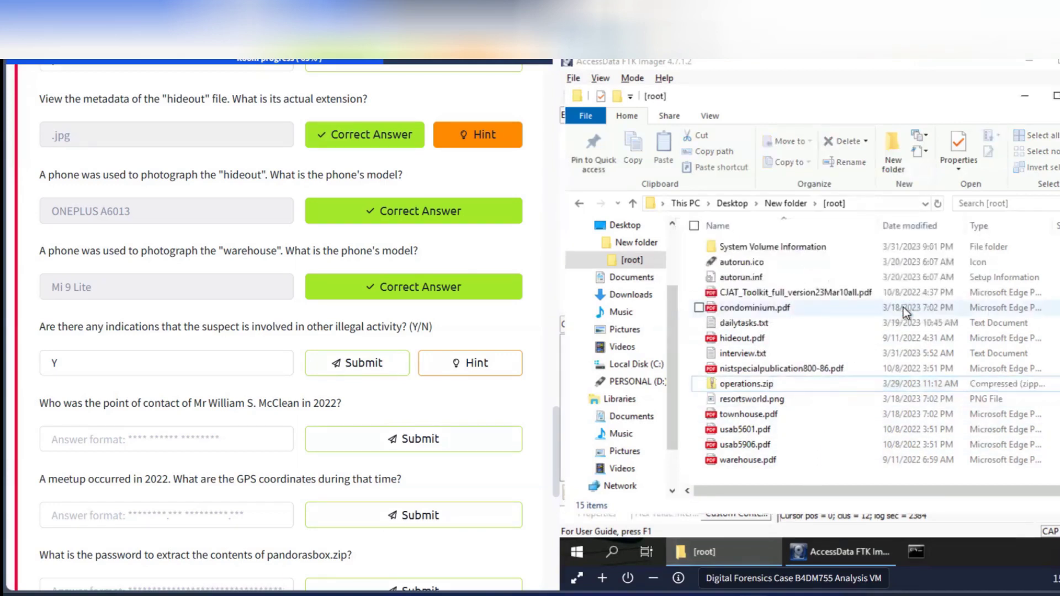
# Step: Extract operations.zip to its default folder and open notes.txt from the extracted operations folder
pyautogui.rightClick(770, 386)
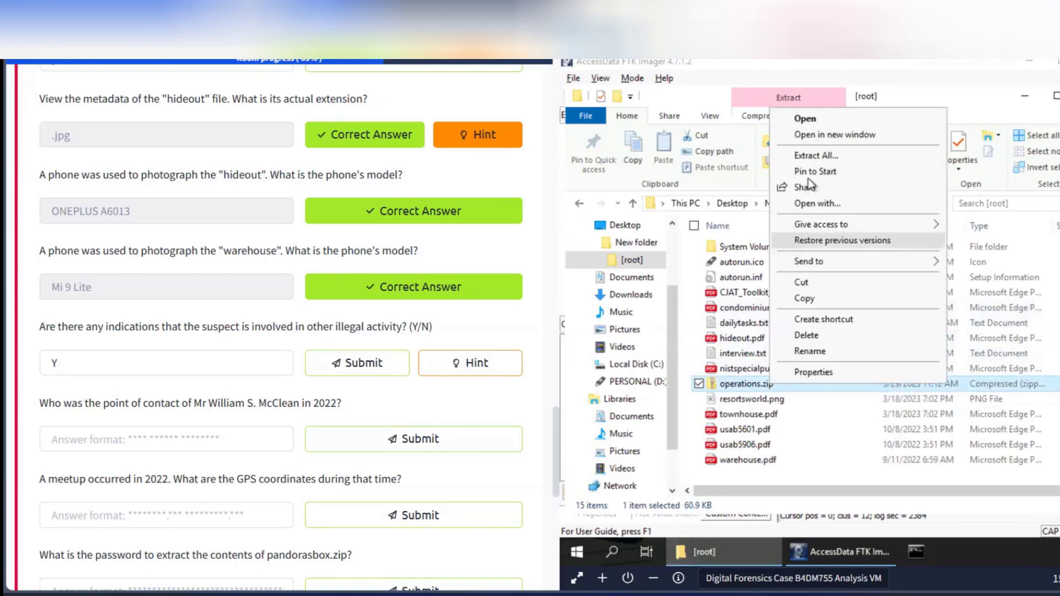
pyautogui.click(807, 158)
pyautogui.click(959, 441)
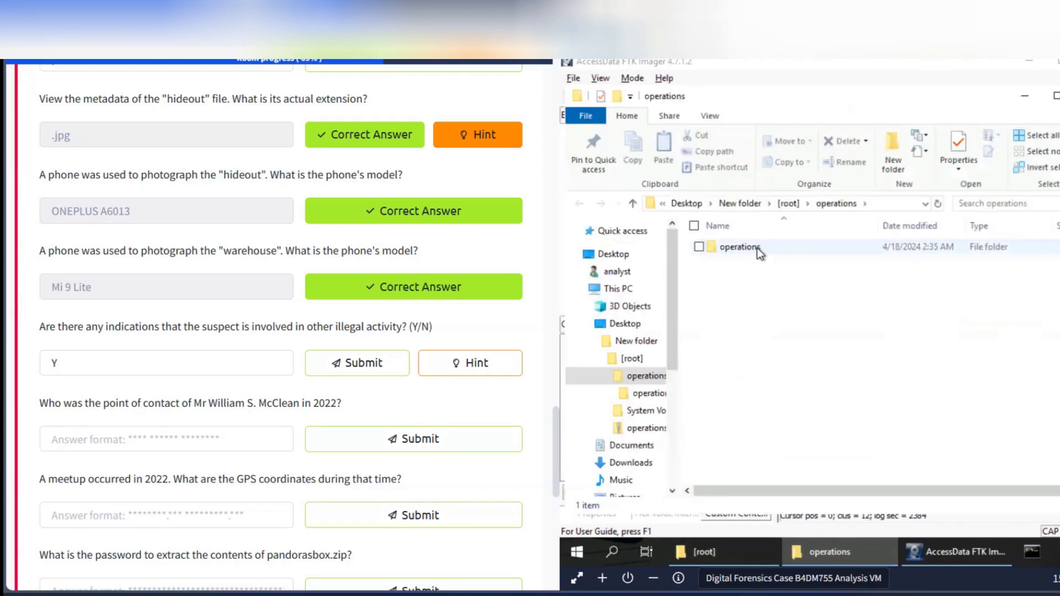
pyautogui.doubleClick(757, 249)
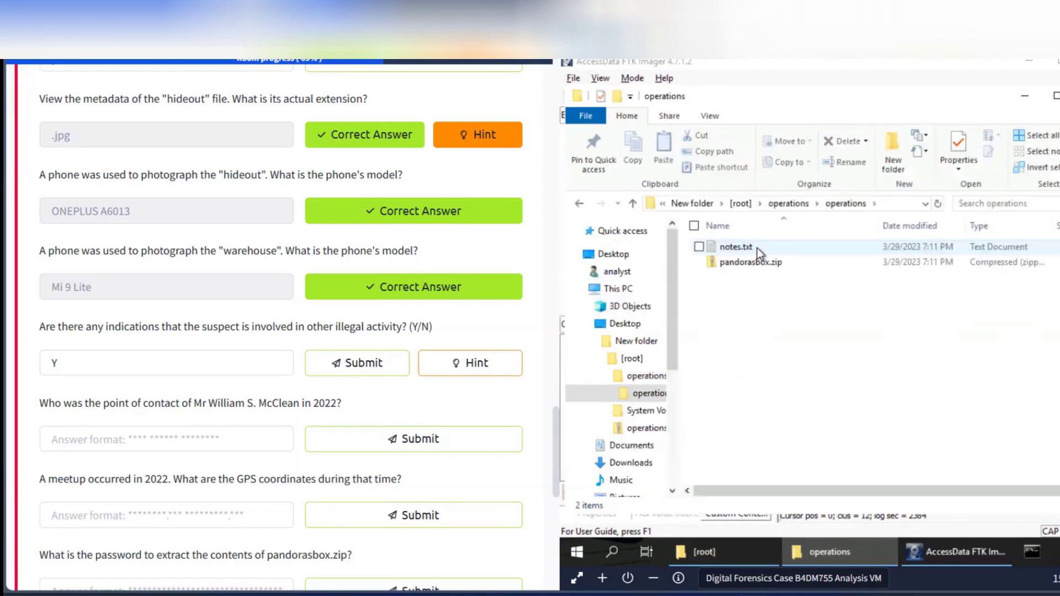
pyautogui.doubleClick(756, 248)
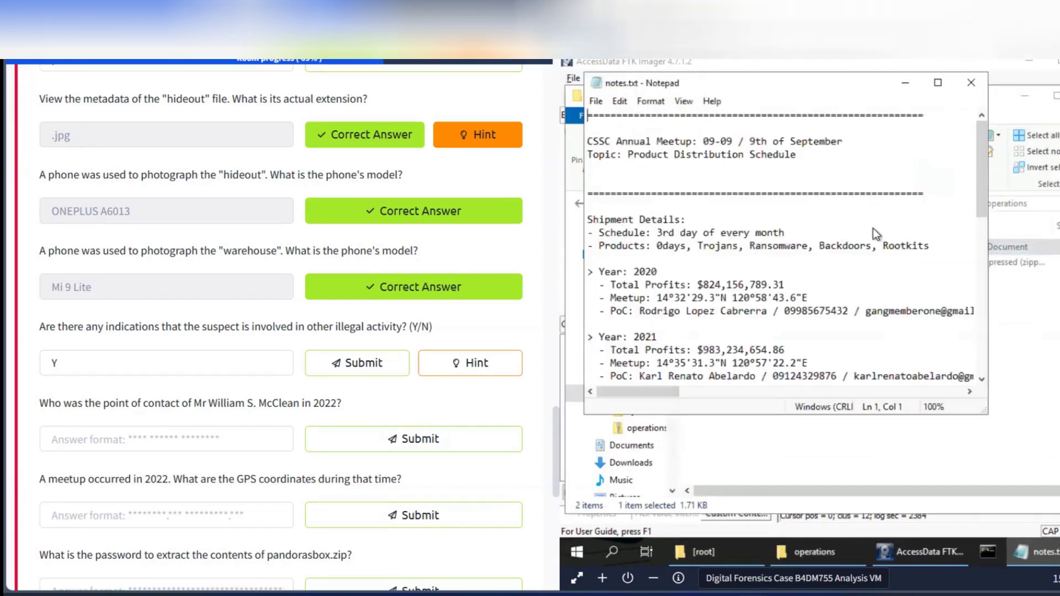
# Step: Submit the 2022 contact's full name and the meetup coordinates 14°26'25.7"N 120°59'00.8"E from notes.txt as the answers to their questions
pyautogui.scroll(-5, 873, 228)
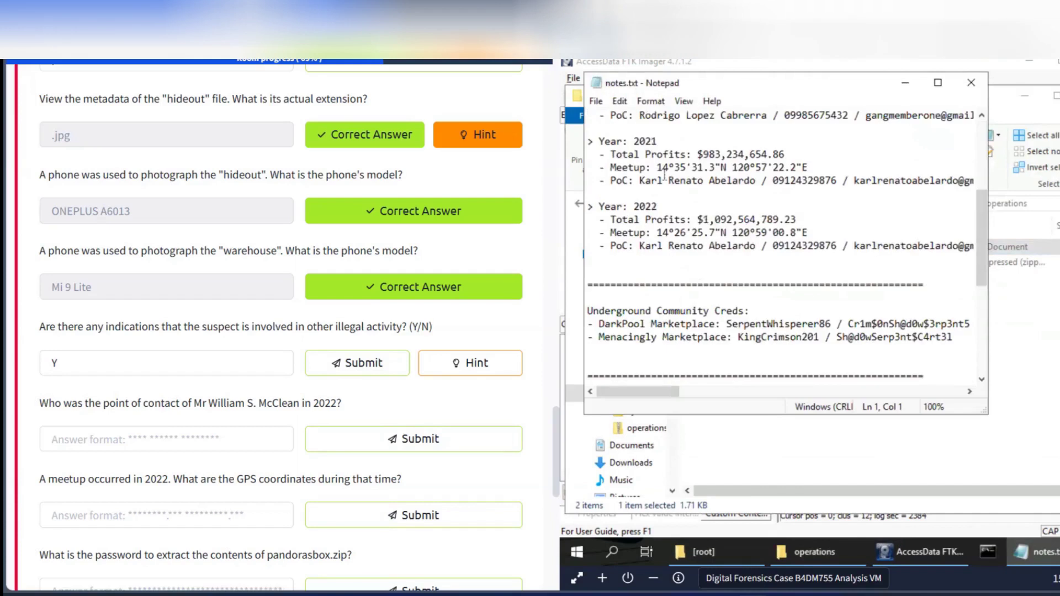
pyautogui.doubleClick(649, 207)
pyautogui.moveTo(640, 246); pyautogui.dragTo(755, 246)
pyautogui.hotkey('ctrl', 'c')
pyautogui.click(154, 440)
pyautogui.hotkey('ctrl', 'v')
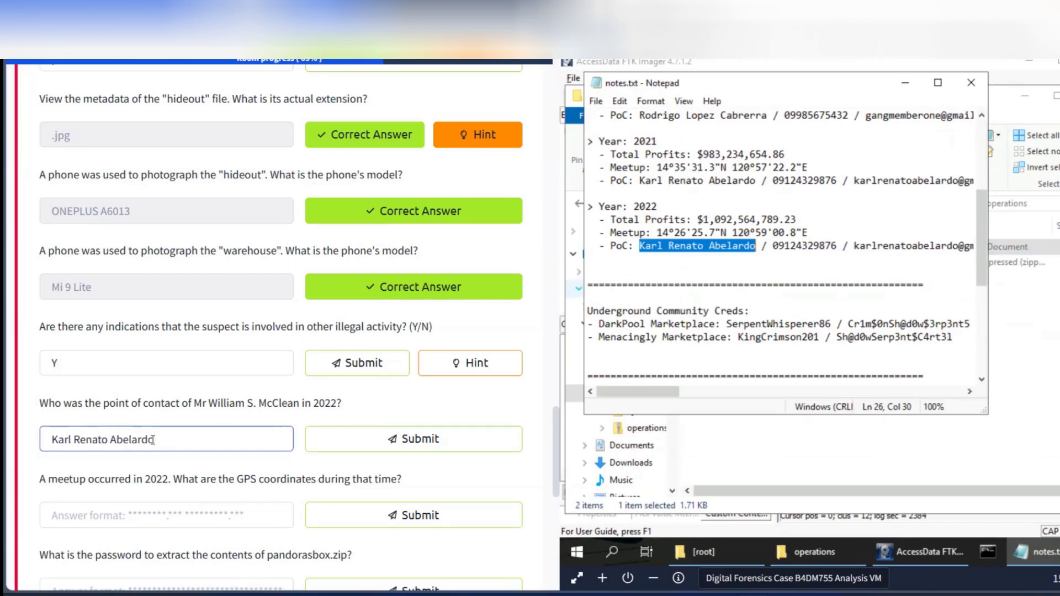
pyautogui.press('Return')
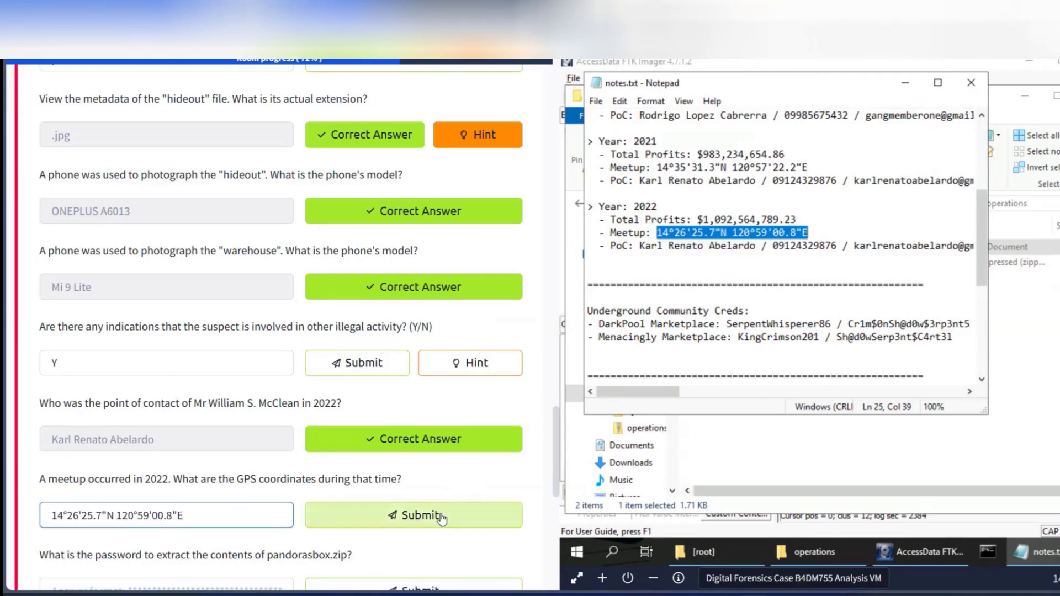
pyautogui.click(413, 514)
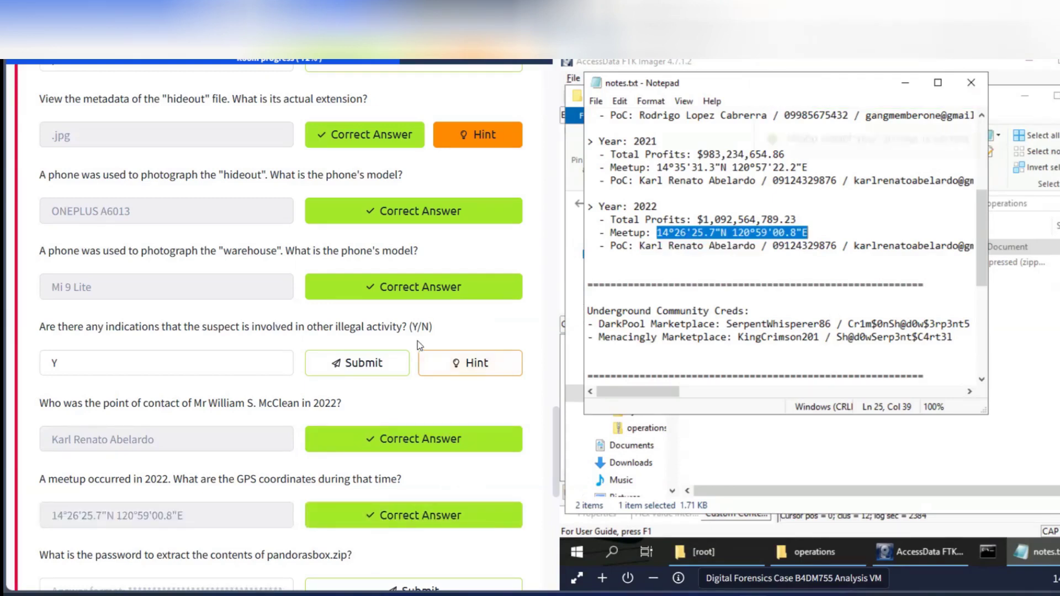
# Step: Copy the archive password from the end of notes.txt and submit it as the answer to the pandorasbox.zip password question
pyautogui.scroll(-2, 417, 342)
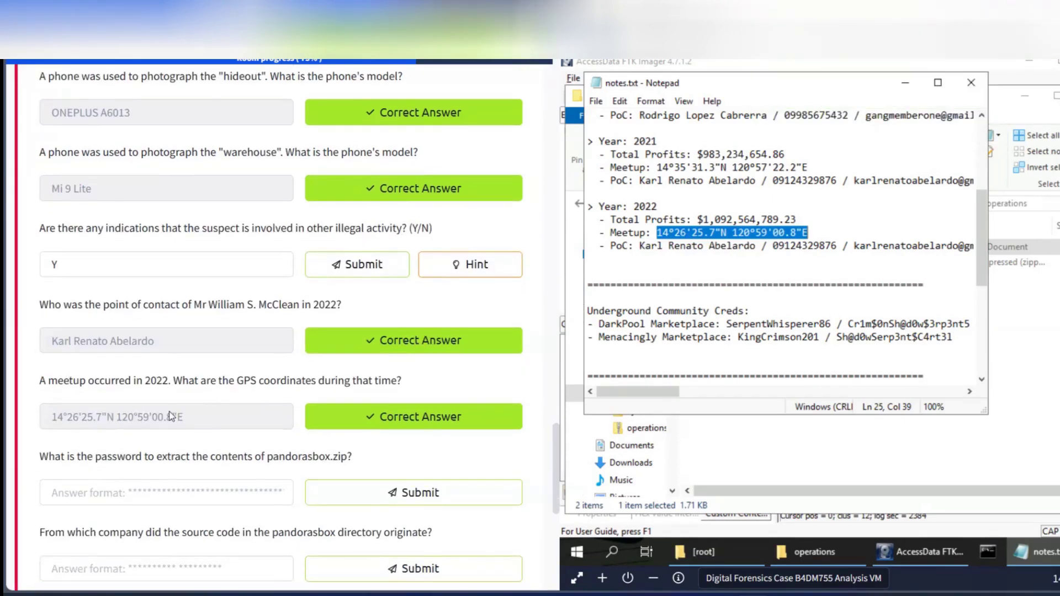
pyautogui.moveTo(556, 485); pyautogui.dragTo(557, 513)
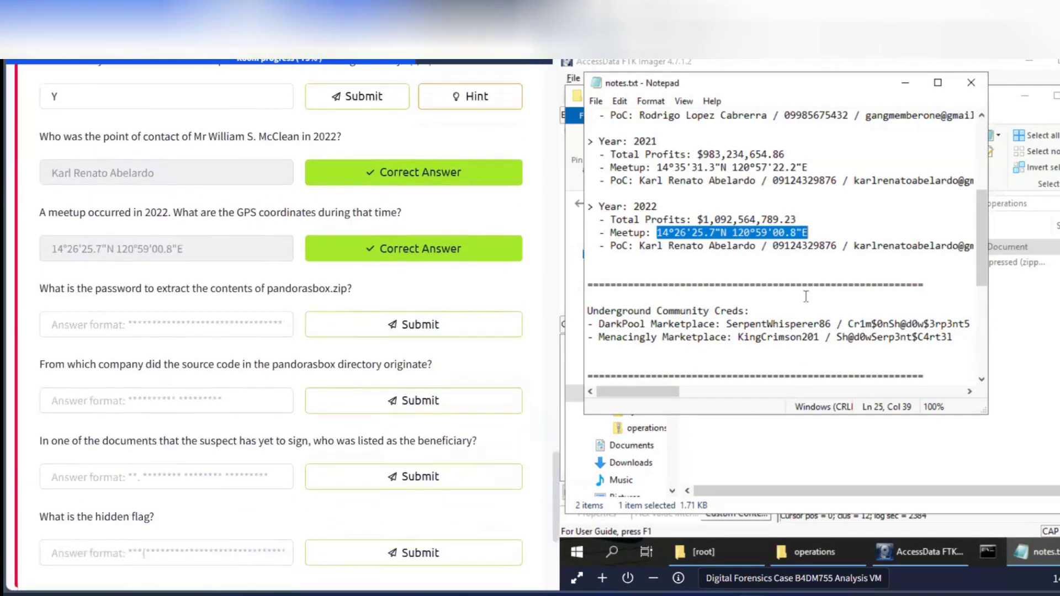
pyautogui.scroll(-6, 805, 296)
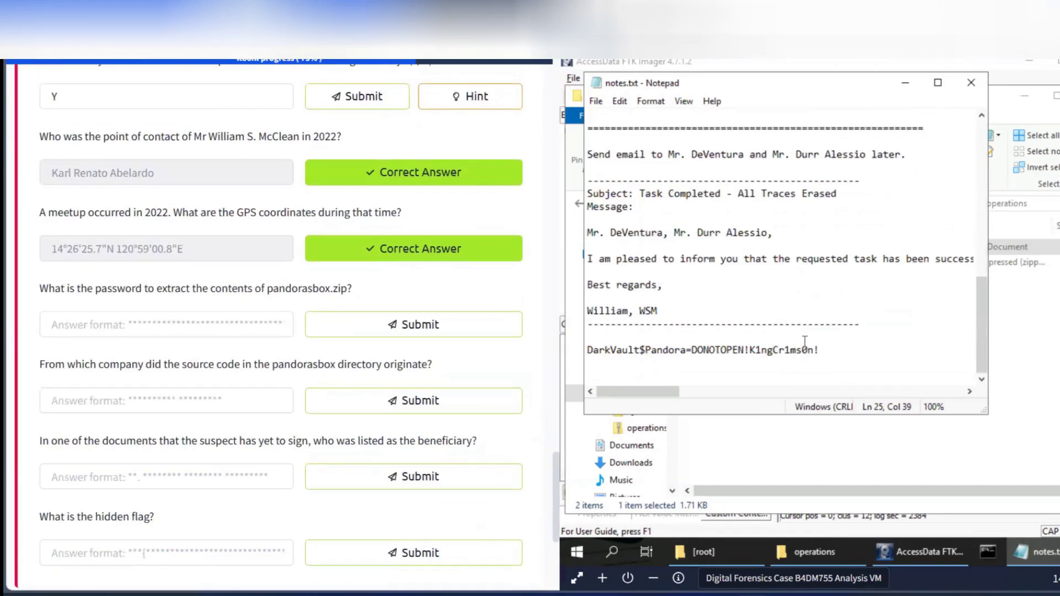
pyautogui.moveTo(718, 363); pyautogui.dragTo(574, 356)
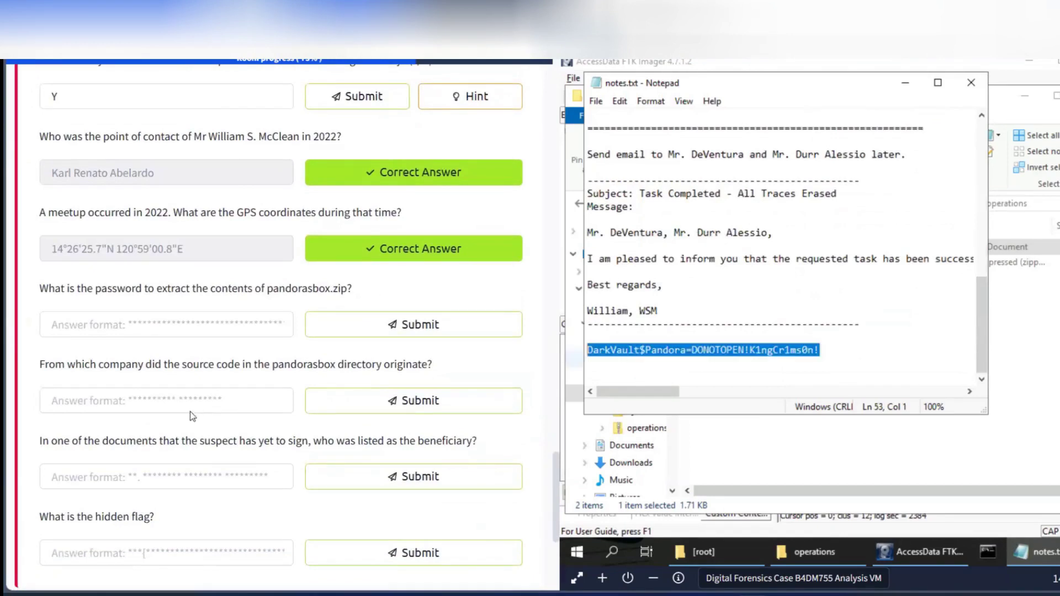
pyautogui.click(150, 331)
pyautogui.hotkey('ctrl', 'v')
pyautogui.click(406, 324)
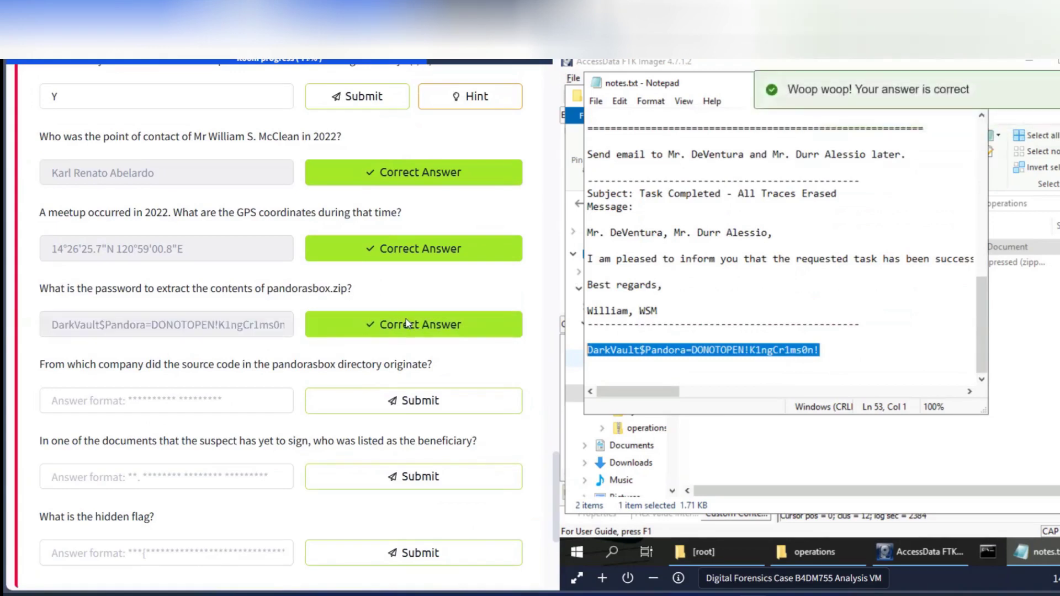
# Step: Extract pandorasbox.zip to its default folder with the copied archive password and open the extracted pandorasbox folder
pyautogui.click(748, 278)
pyautogui.rightClick(749, 277)
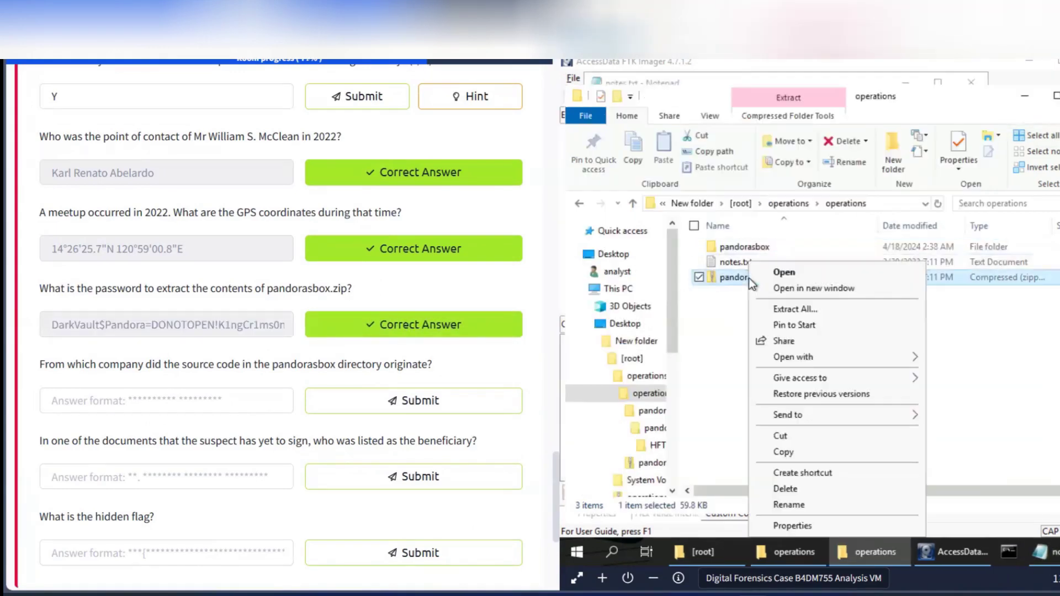
pyautogui.click(803, 307)
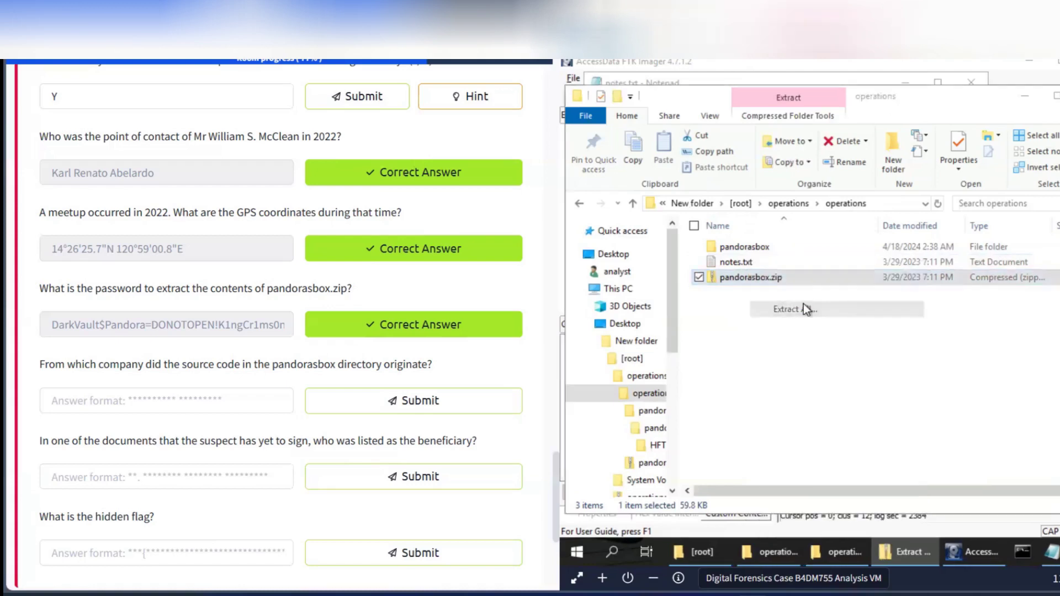
pyautogui.click(975, 441)
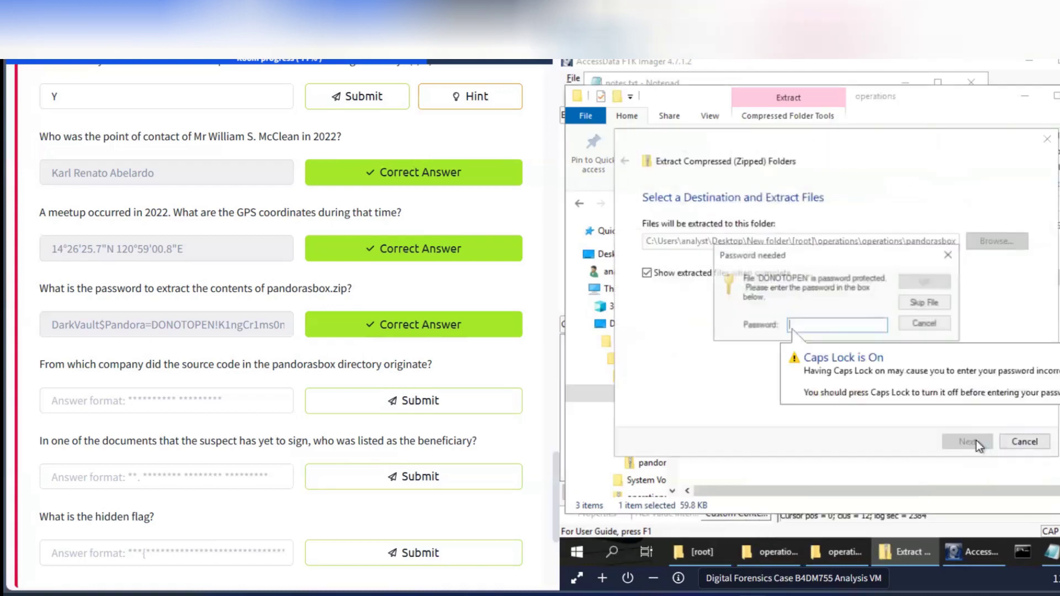
pyautogui.click(828, 326)
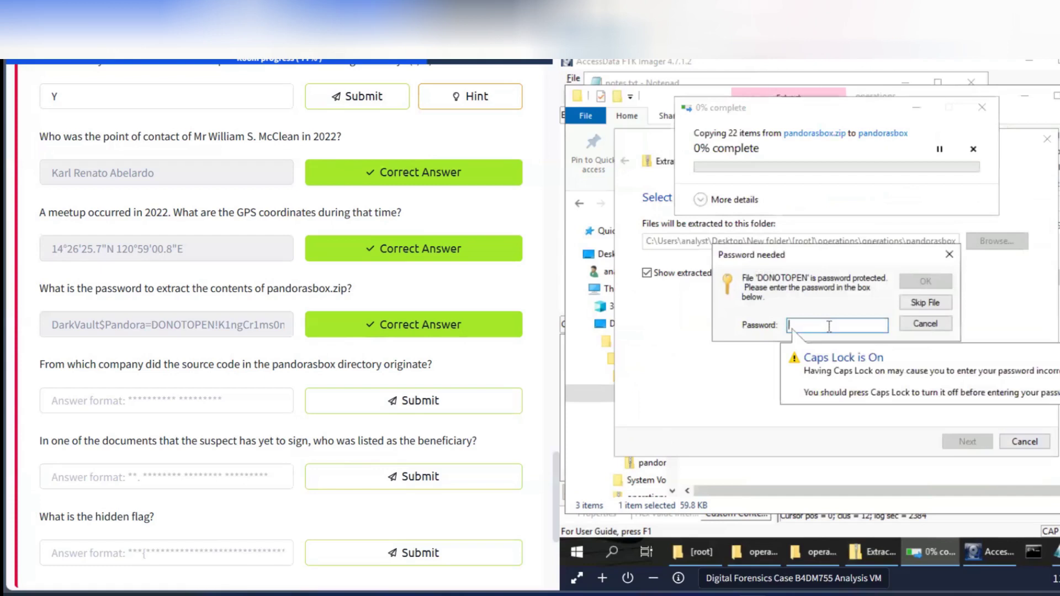
pyautogui.press('capslock')
pyautogui.hotkey('ctrl', 'v')
pyautogui.click(912, 280)
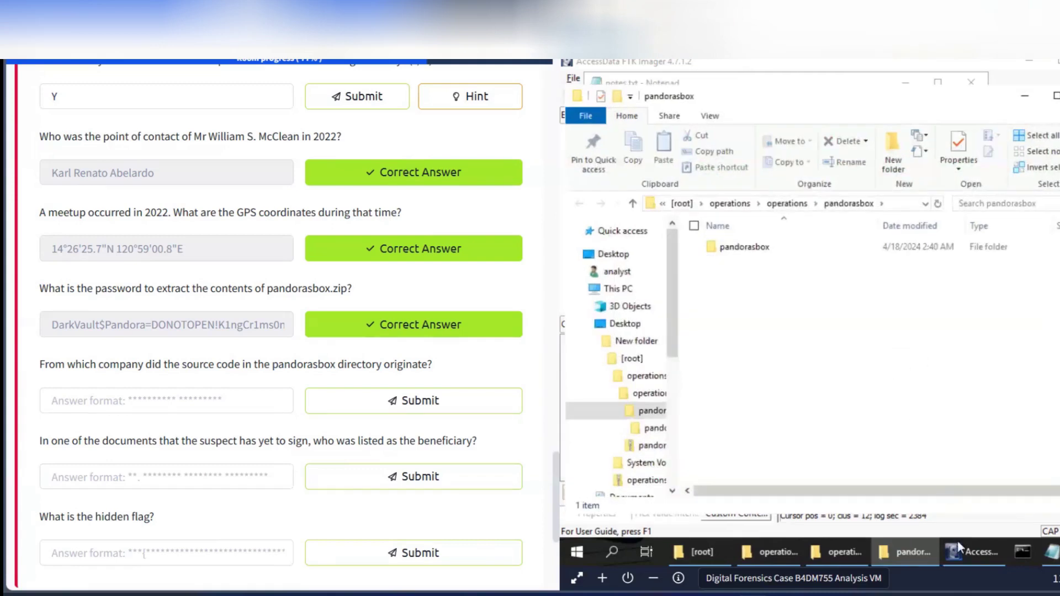
pyautogui.doubleClick(763, 250)
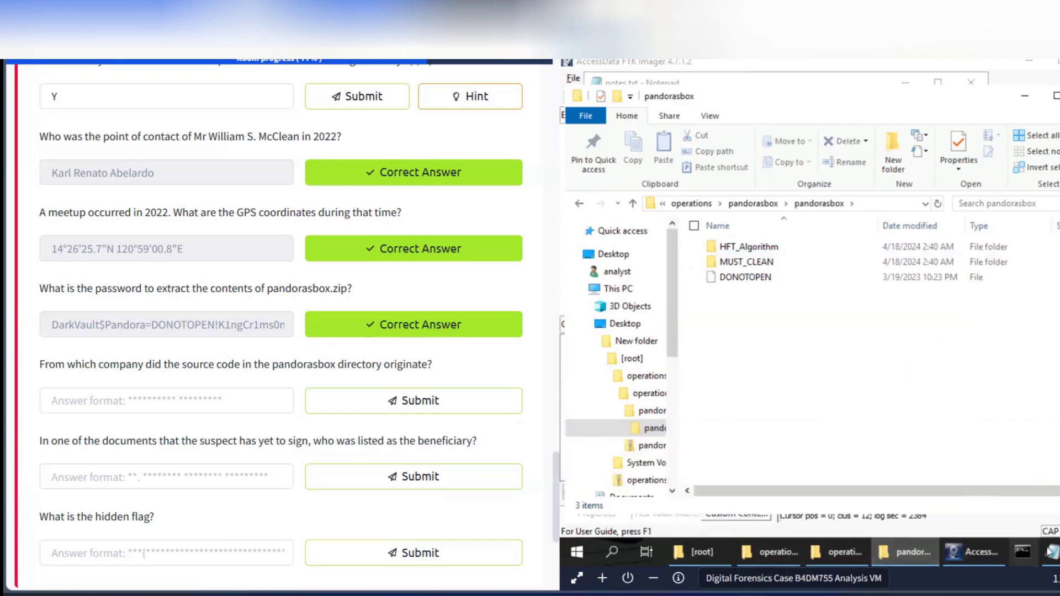
# Step: Start a new Notepad window and open main.py from pandorasbox's HFT_Algorithm folder, with all file types listed
pyautogui.press('super')
pyautogui.write('note')
pyautogui.click(711, 210)
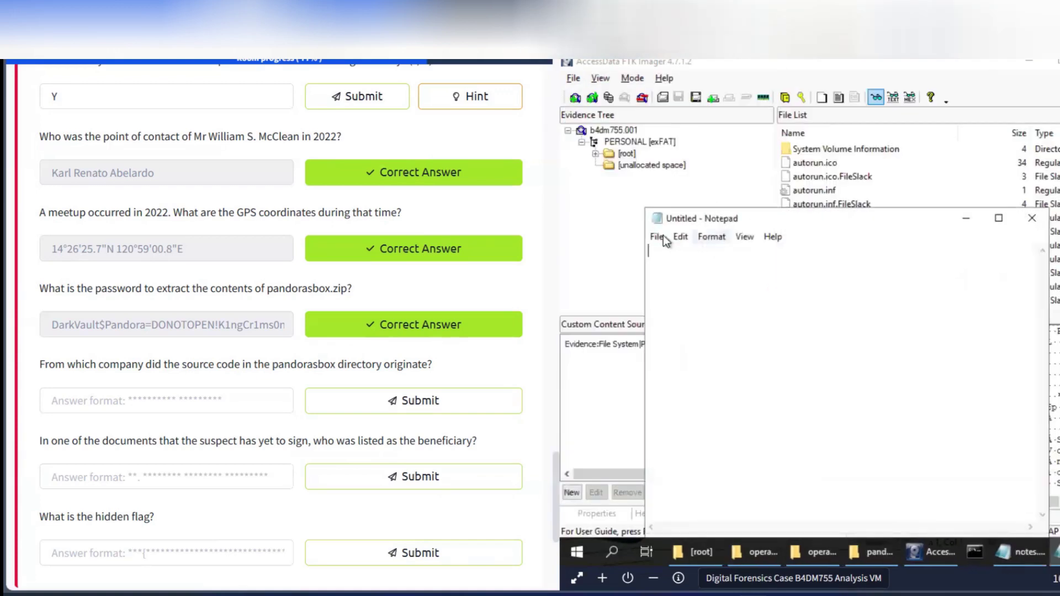
pyautogui.click(664, 235)
pyautogui.click(677, 271)
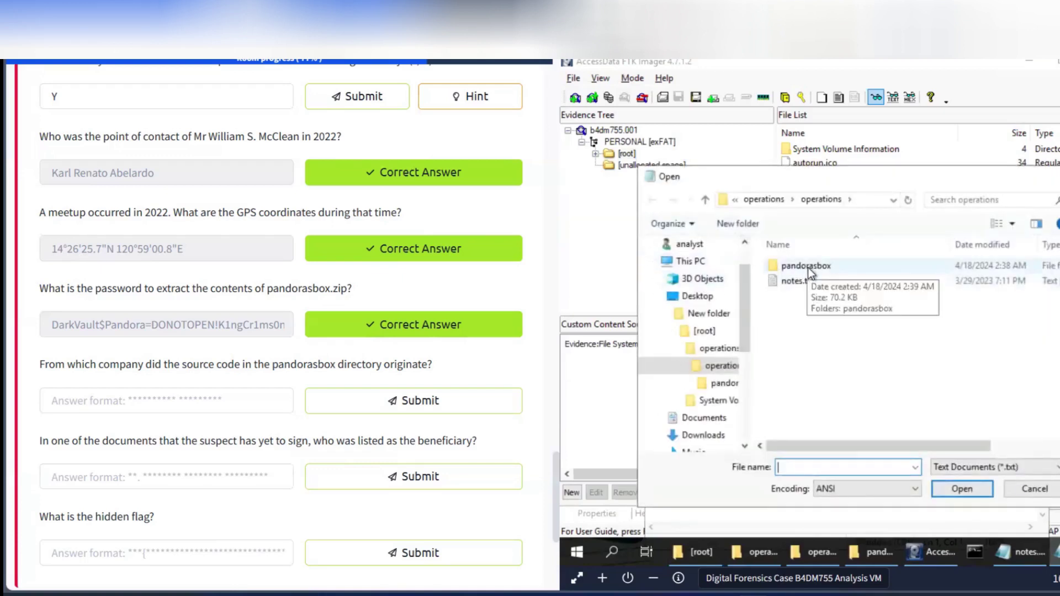
pyautogui.doubleClick(808, 267)
pyautogui.doubleClick(808, 267)
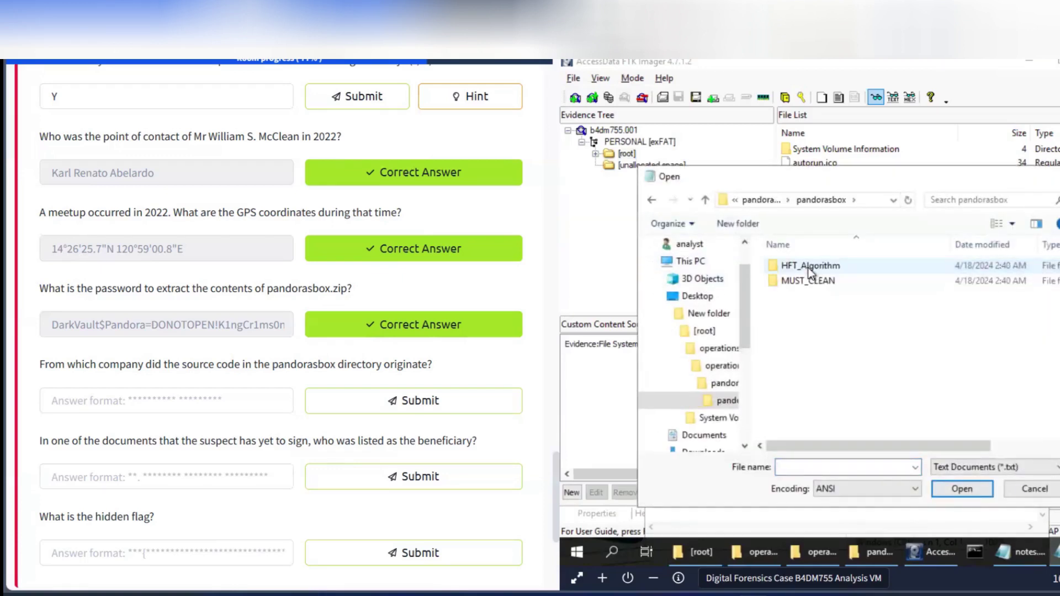
pyautogui.doubleClick(809, 267)
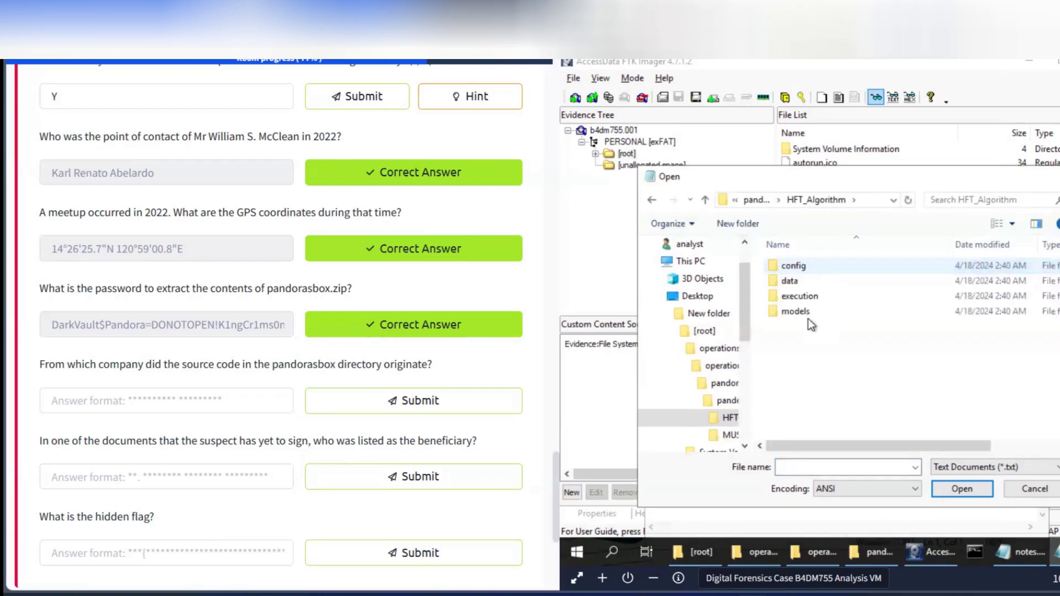
pyautogui.click(1015, 468)
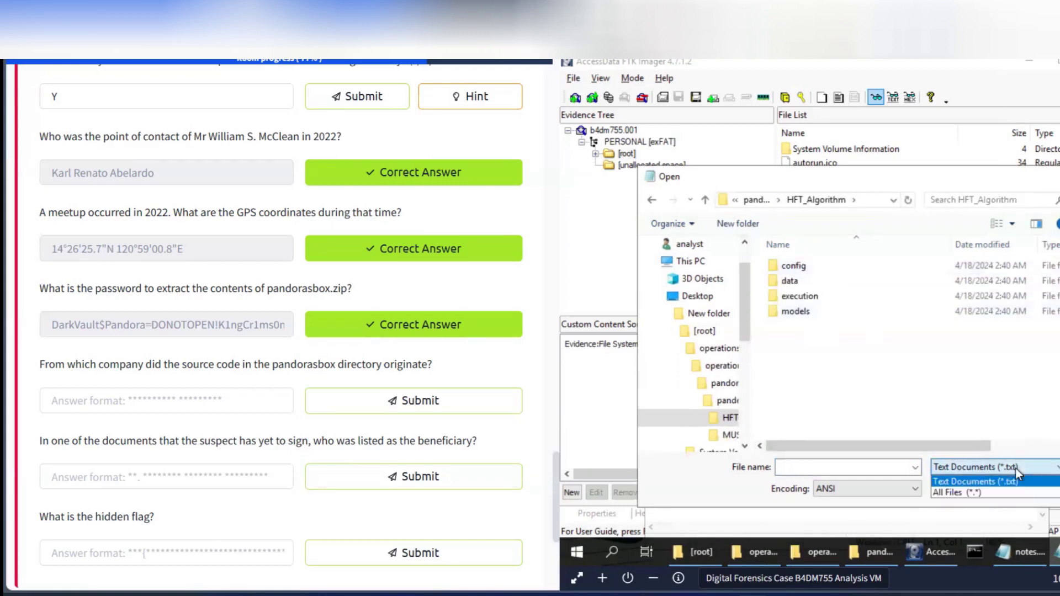
pyautogui.click(984, 489)
pyautogui.click(831, 326)
pyautogui.click(961, 489)
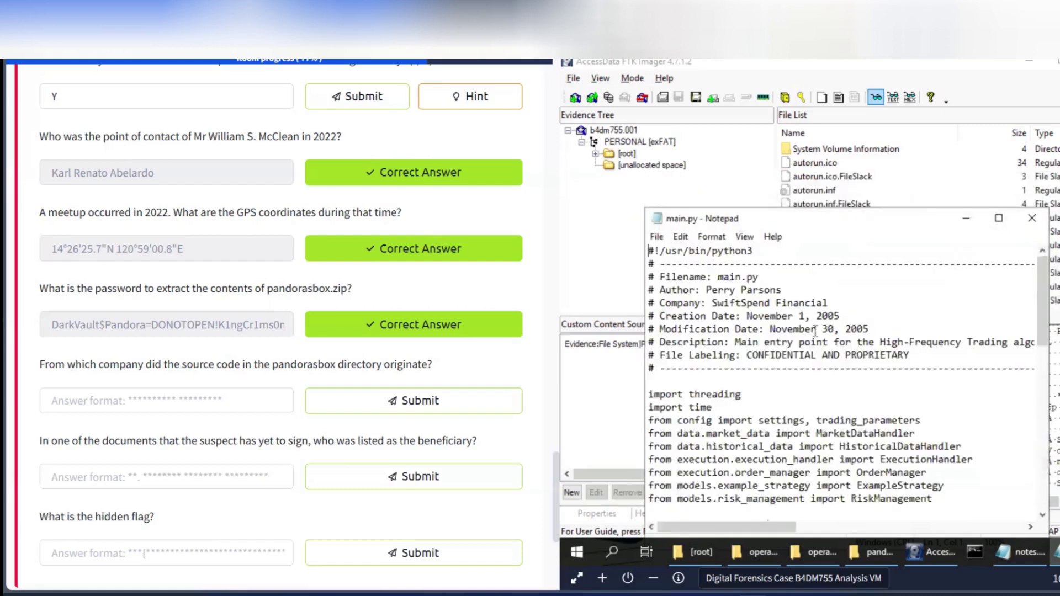
# Step: Copy SwiftSpend Financial from the header of main.py and submit it as the company the pandorasbox source code came from
pyautogui.rightClick(710, 304)
pyautogui.click(702, 306)
pyautogui.click(710, 303)
pyautogui.hotkey('shift', 'Home')
pyautogui.keyDown('shift'); pyautogui.click(833, 306); pyautogui.keyUp('shift')
pyautogui.hotkey('ctrl', 'c')
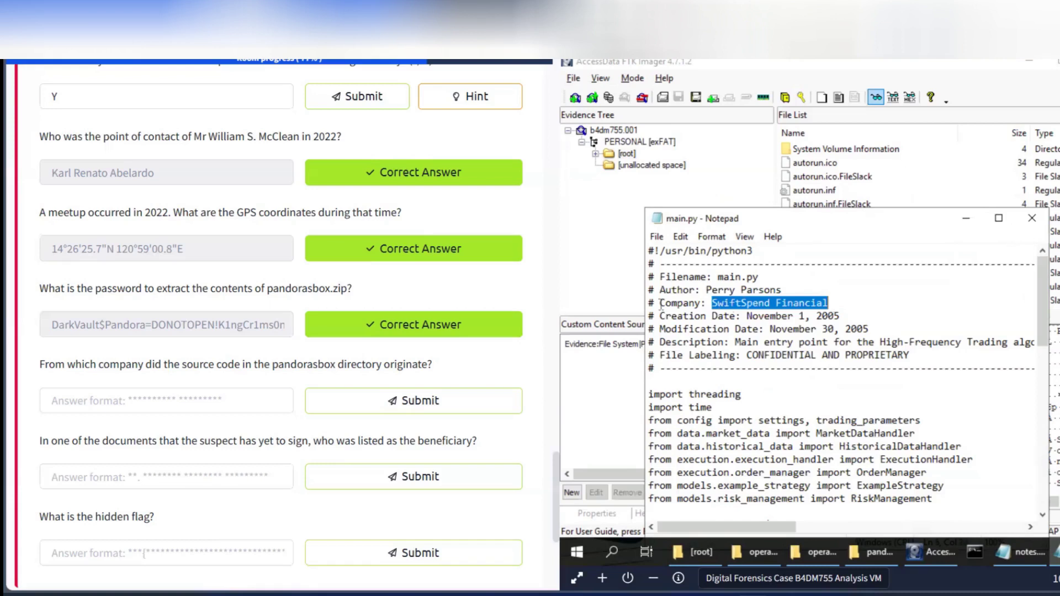
pyautogui.click(133, 482)
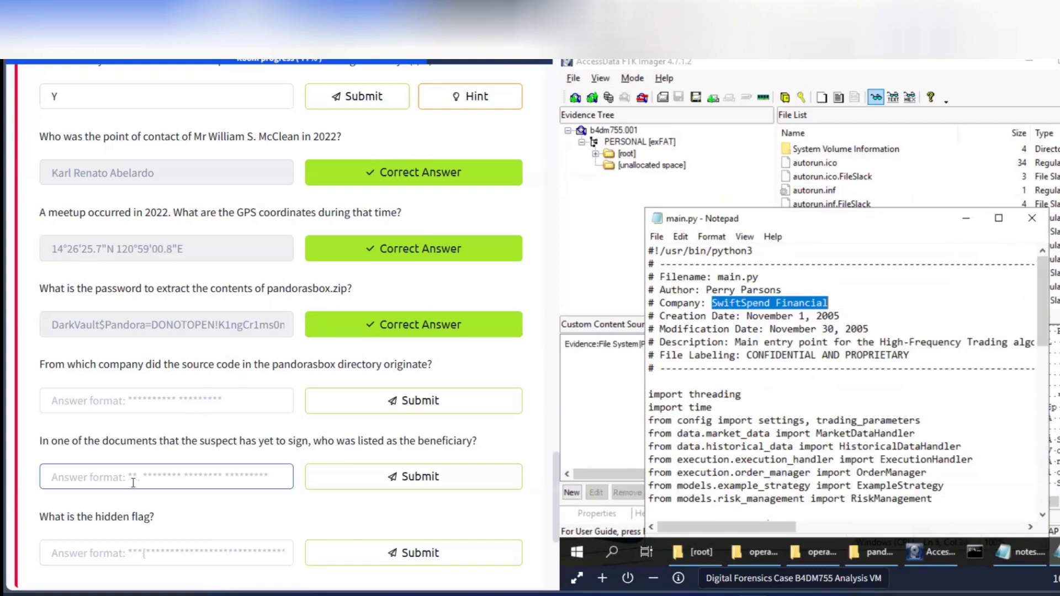
pyautogui.click(119, 402)
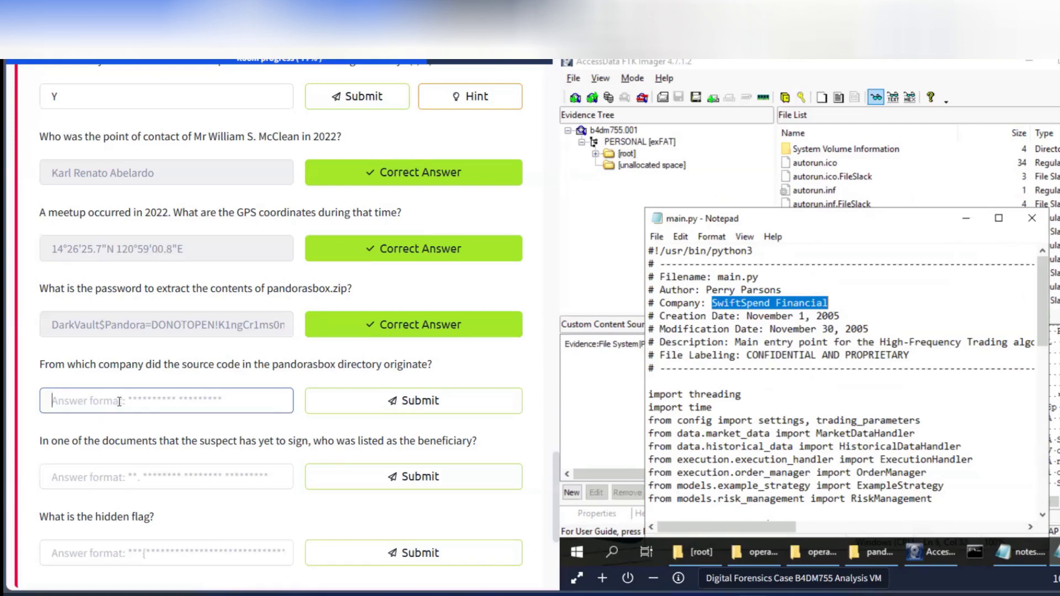
pyautogui.hotkey('ctrl', 'v')
pyautogui.click(436, 400)
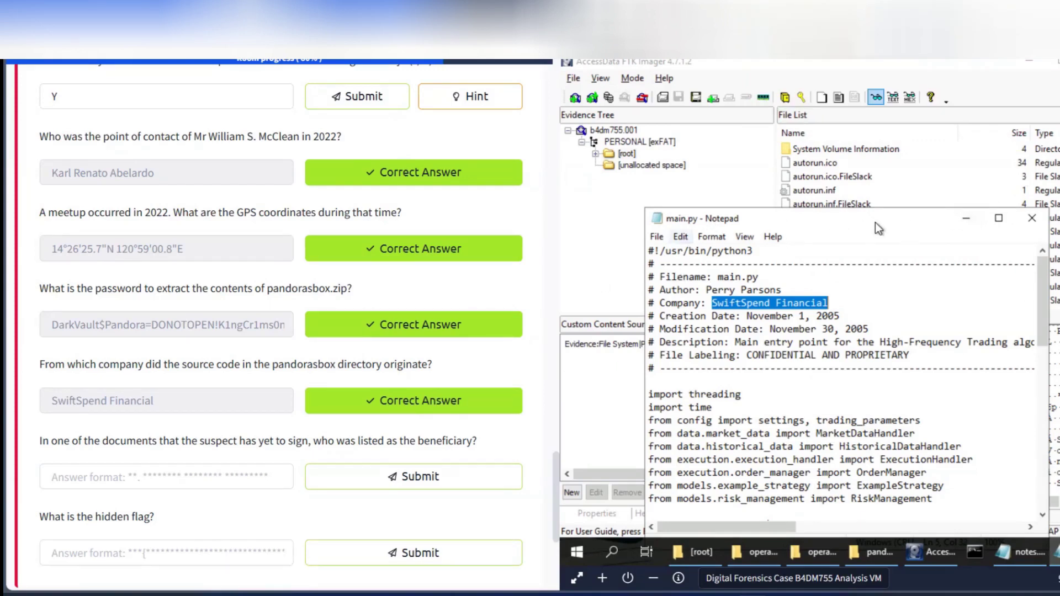
# Step: View the DONOTOPEN file from the pandorasbox folder in Notepad, listing all file types to find it, and close it
pyautogui.click(657, 236)
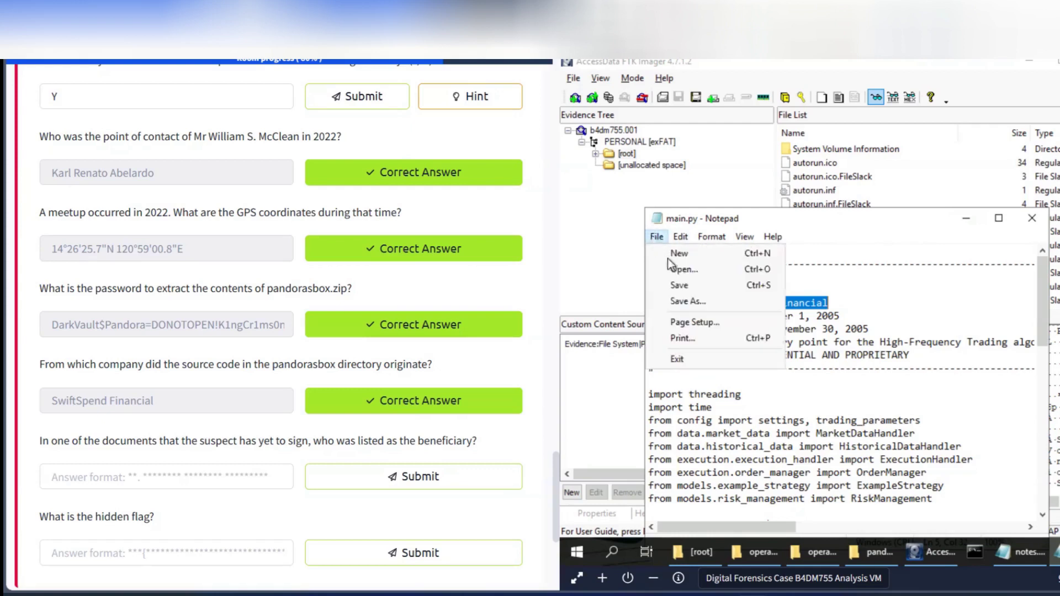
pyautogui.click(684, 269)
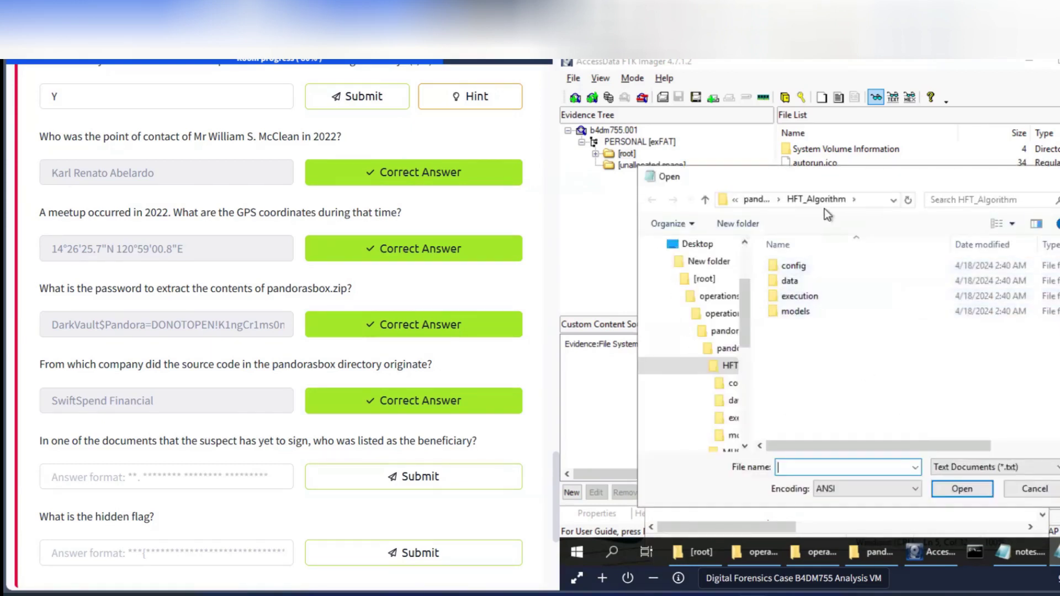
pyautogui.click(761, 200)
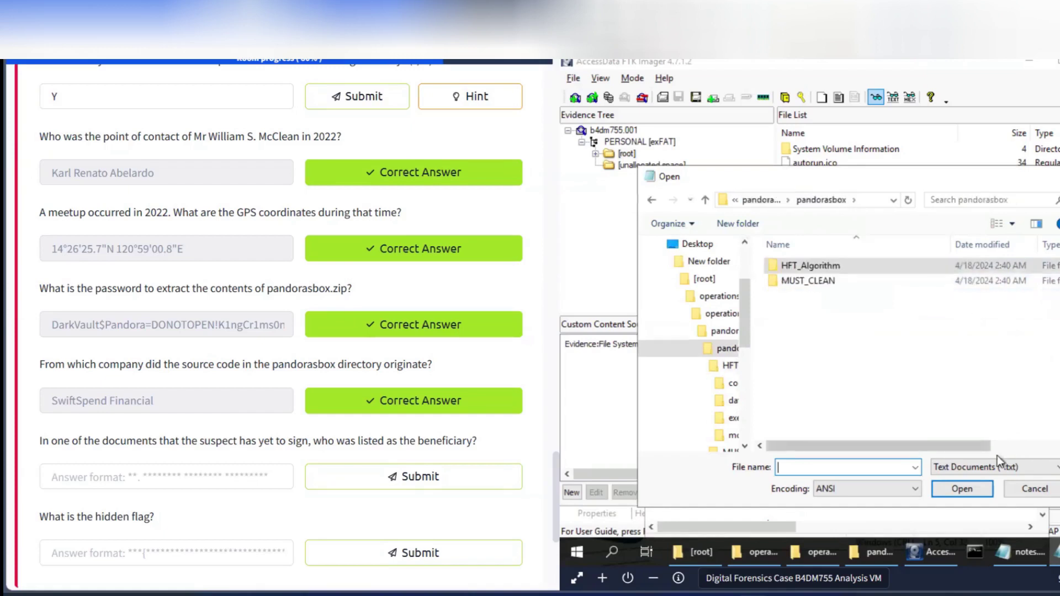
pyautogui.click(988, 467)
pyautogui.click(982, 491)
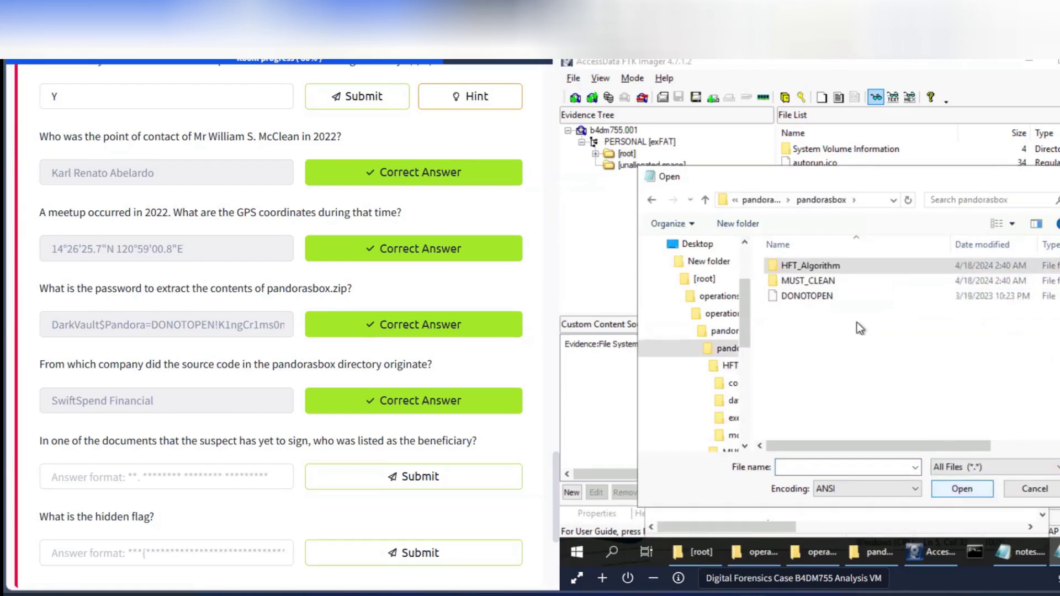
pyautogui.click(826, 298)
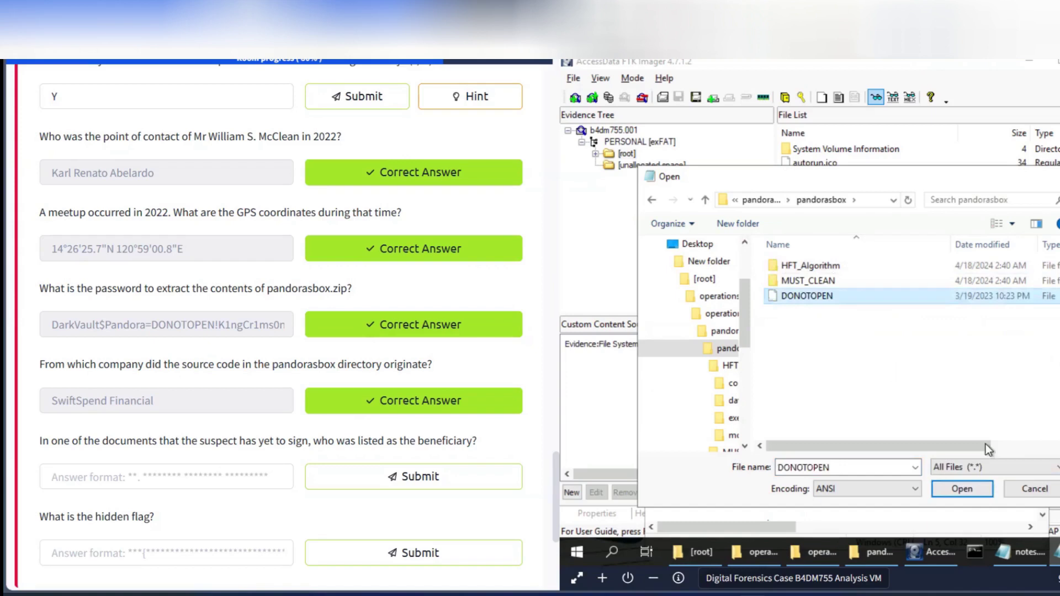
pyautogui.click(962, 489)
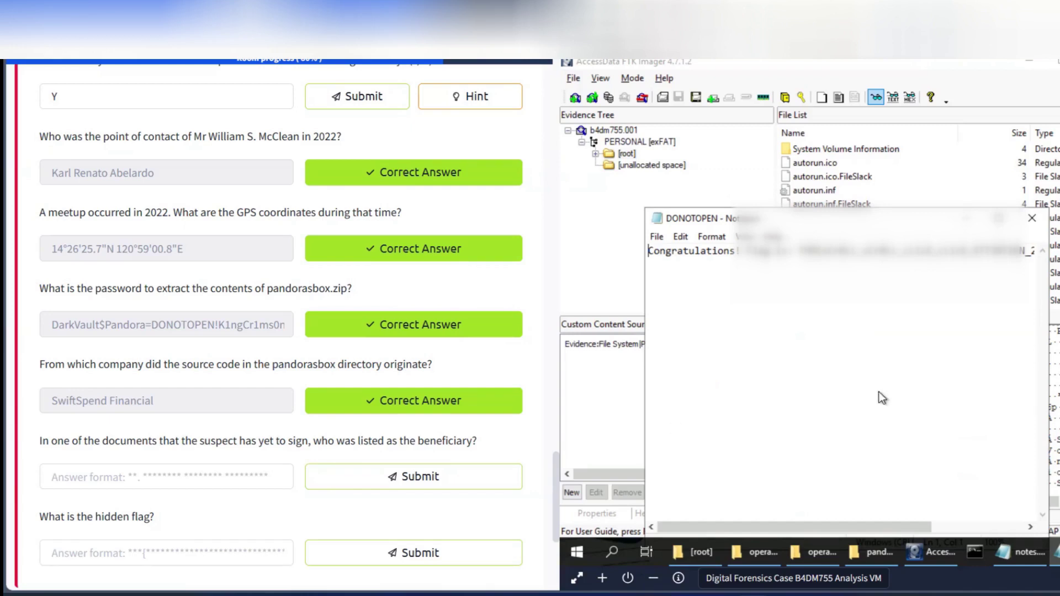
pyautogui.click(1034, 220)
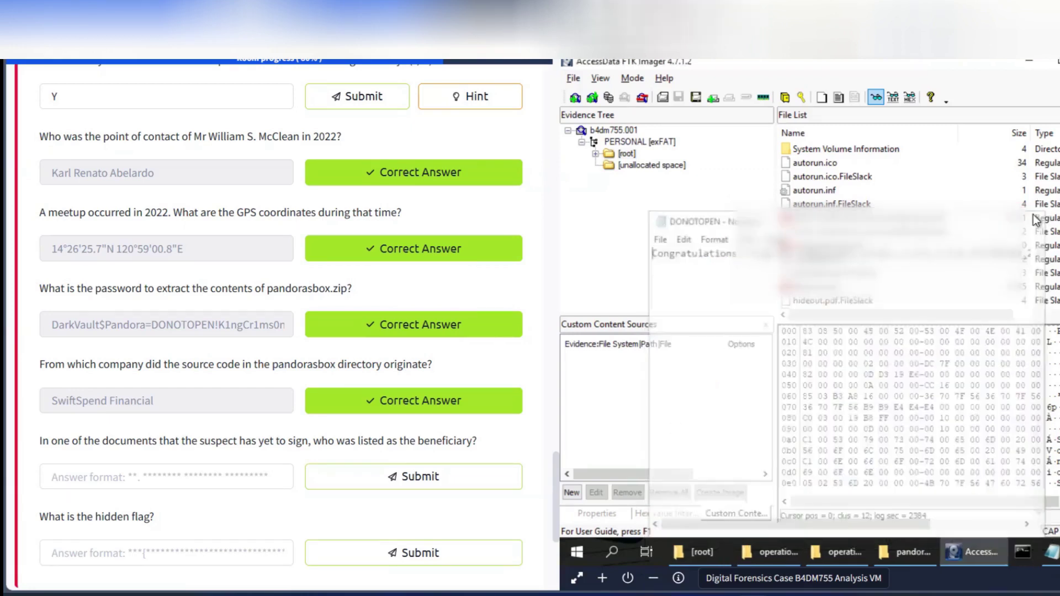
# Step: Open the UTCL242231 capital distribution document from pandorasbox's MUST_CLEAN folder in Word
pyautogui.moveTo(700, 569)
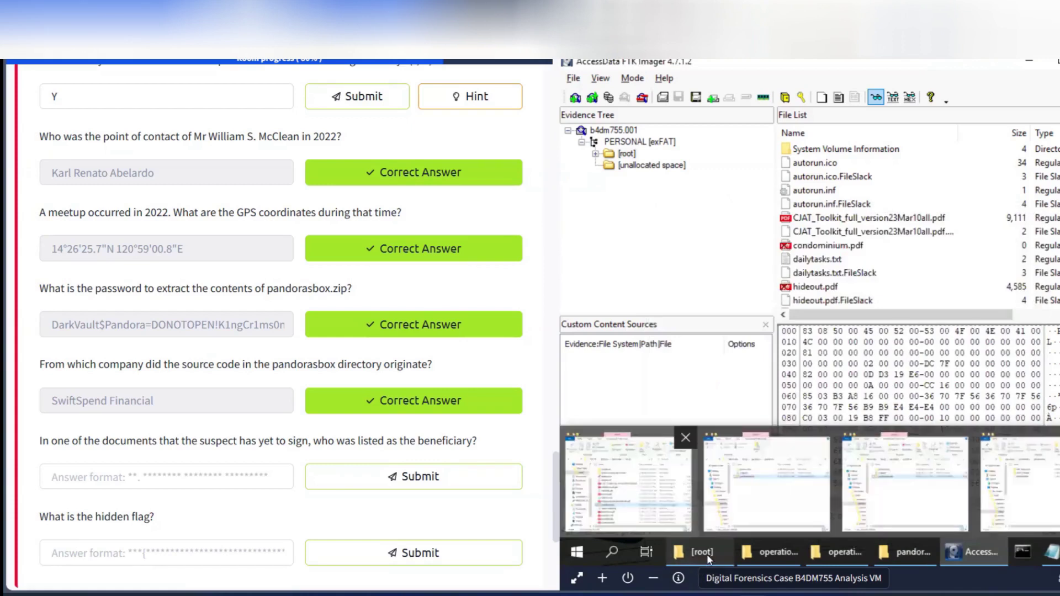
pyautogui.click(883, 553)
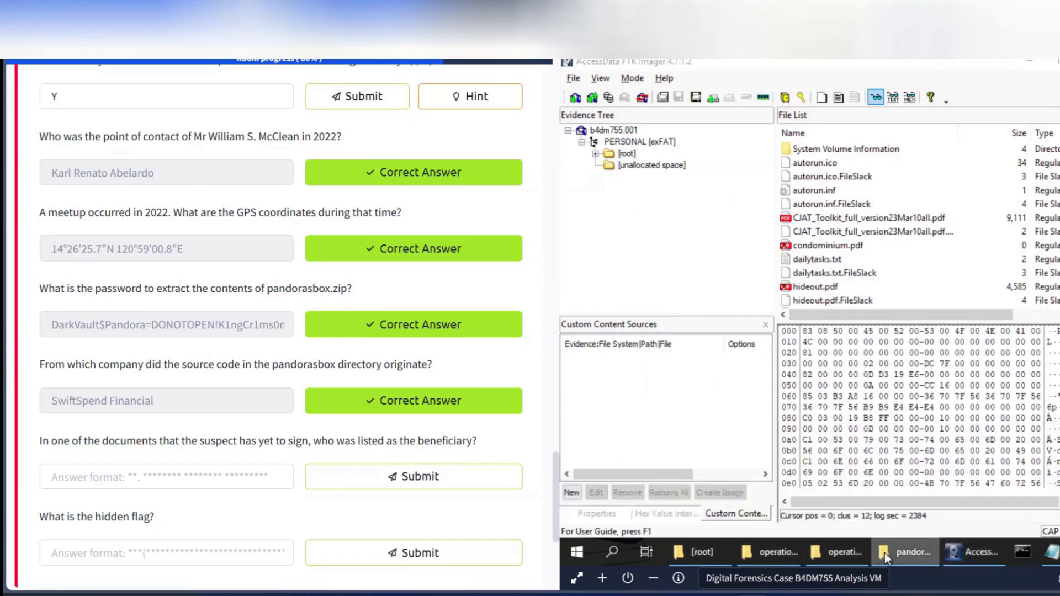
pyautogui.click(746, 261)
pyautogui.doubleClick(746, 261)
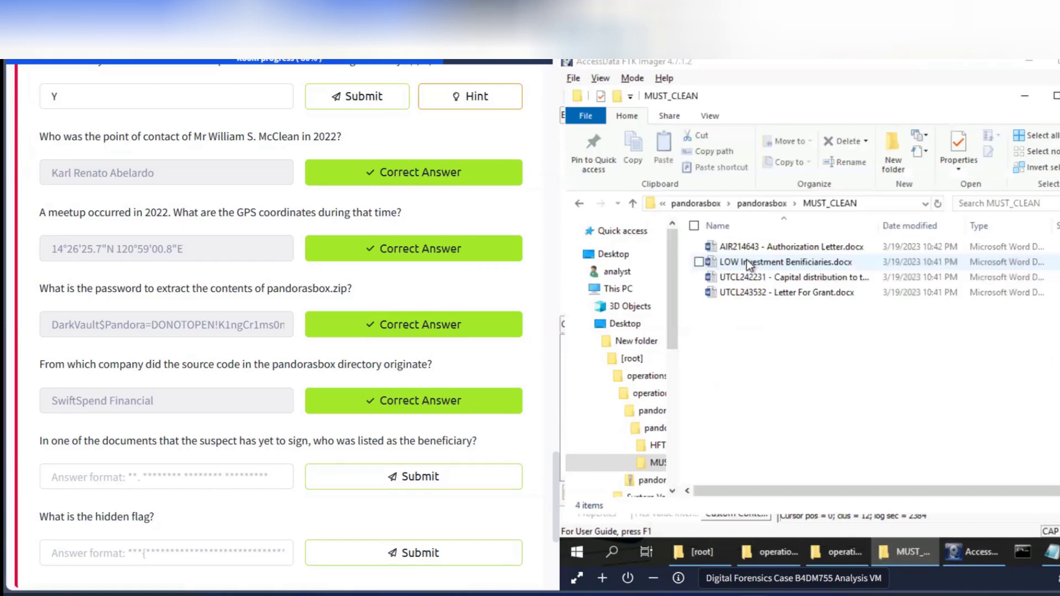
pyautogui.click(787, 281)
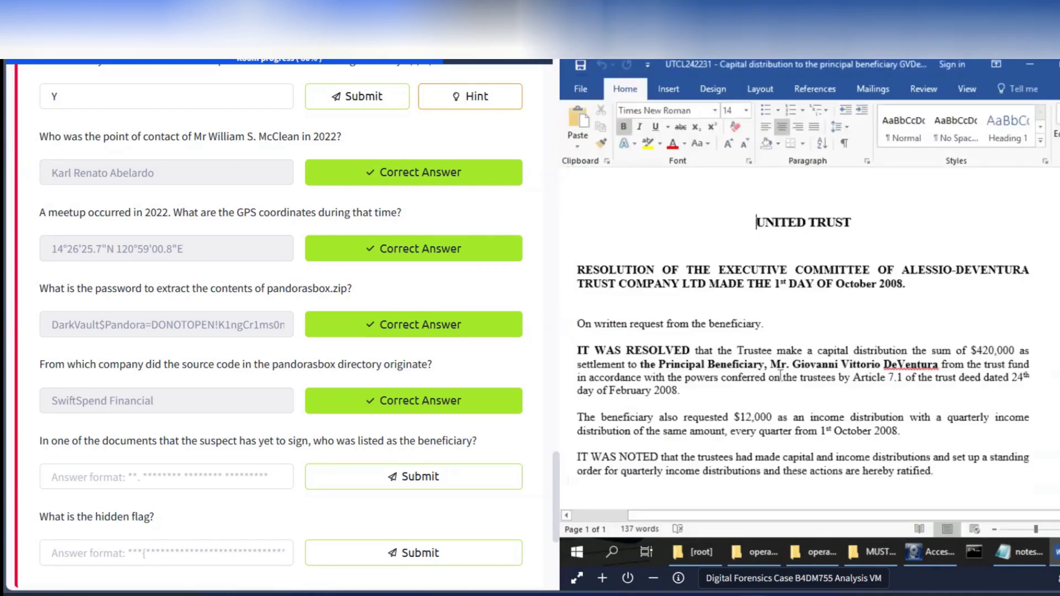
# Step: Copy the principal beneficiary's title and full name from the trust resolution and submit it as the answer to the unsigned-document beneficiary question
pyautogui.moveTo(771, 362); pyautogui.dragTo(832, 376)
pyautogui.moveTo(771, 390); pyautogui.dragTo(938, 391)
pyautogui.hotkey('ctrl', 'c')
pyautogui.click(126, 473)
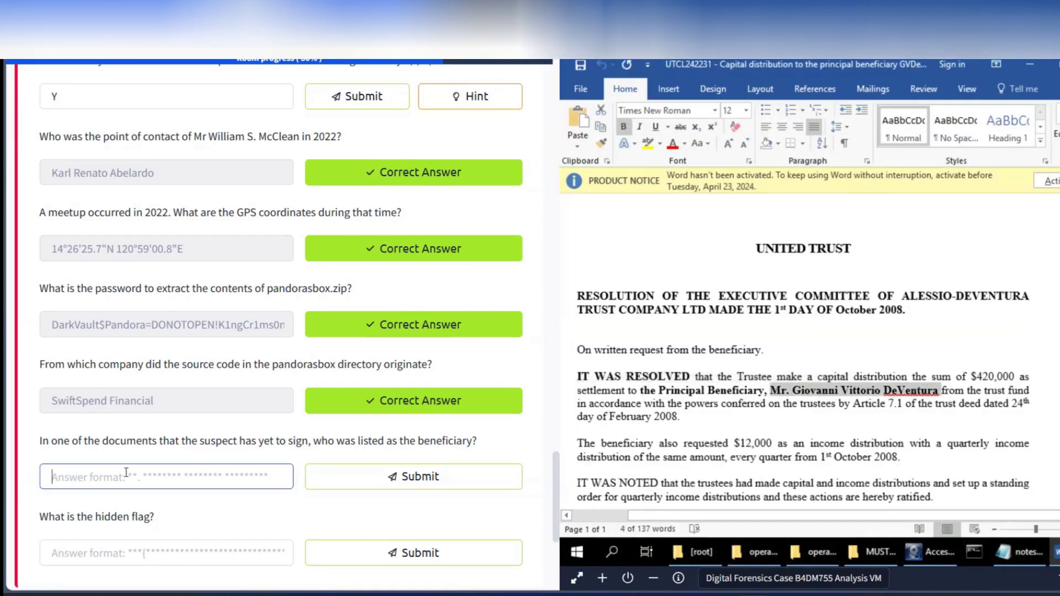
pyautogui.hotkey('ctrl', 'v')
pyautogui.click(393, 485)
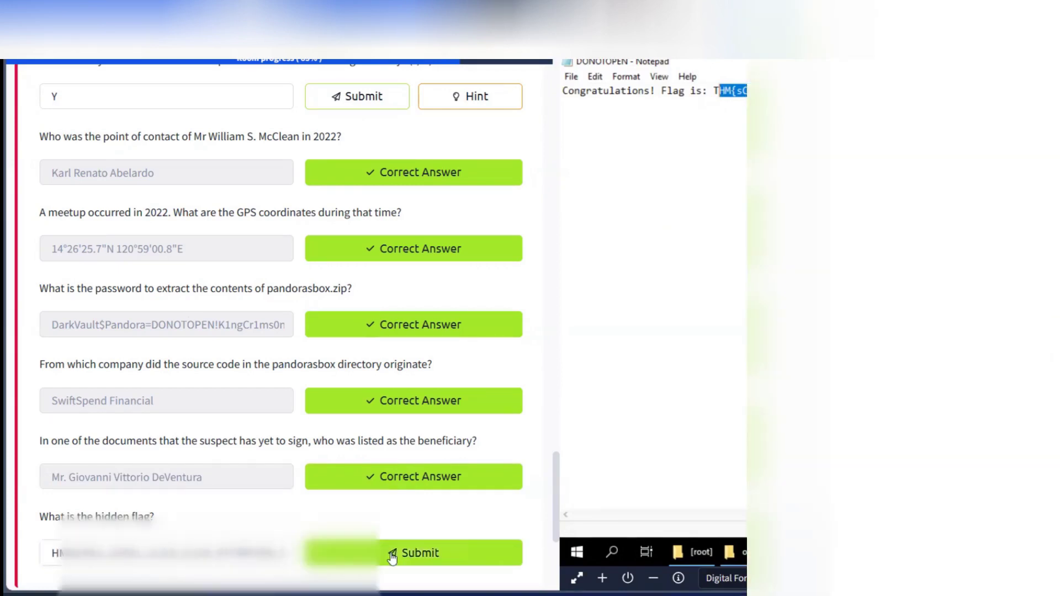
# Step: Submit the hidden flag from DONOTOPEN and the remaining unsubmitted answers of Task 7, pdf and Y
pyautogui.click(392, 554)
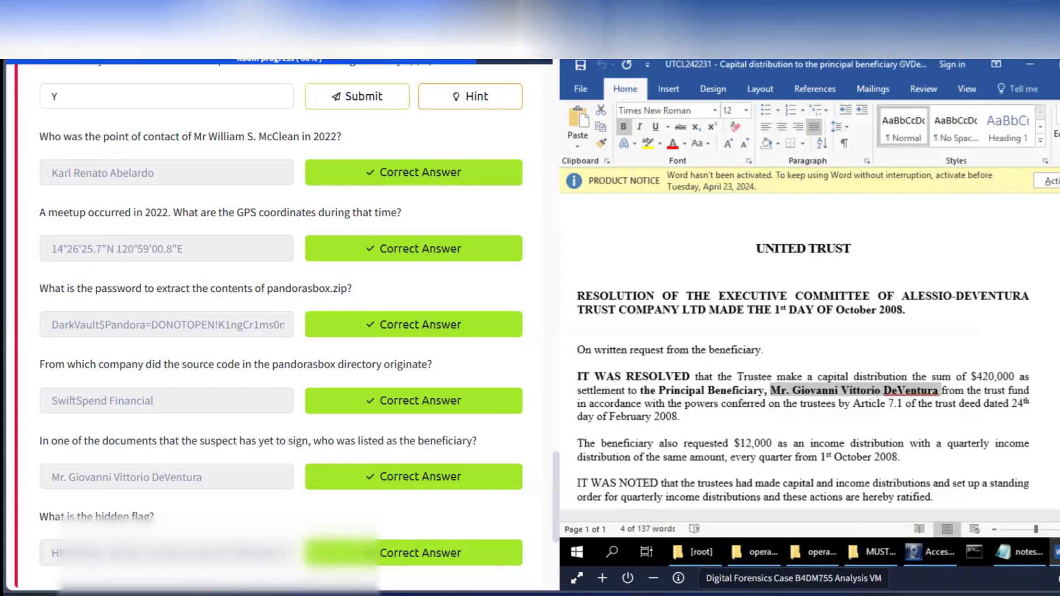
pyautogui.scroll(10, 360, 201)
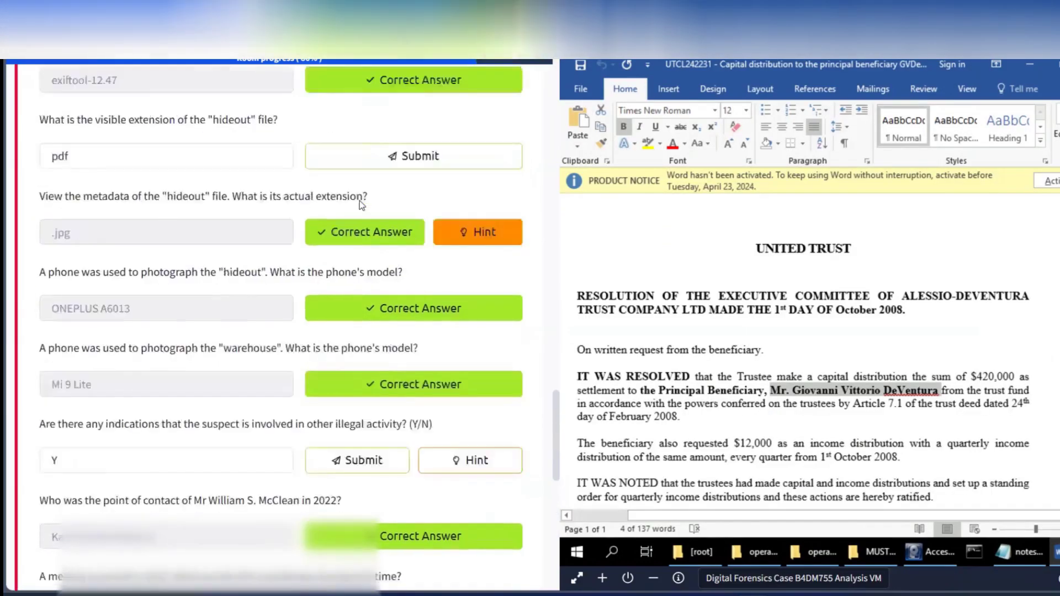
pyautogui.scroll(5, 359, 204)
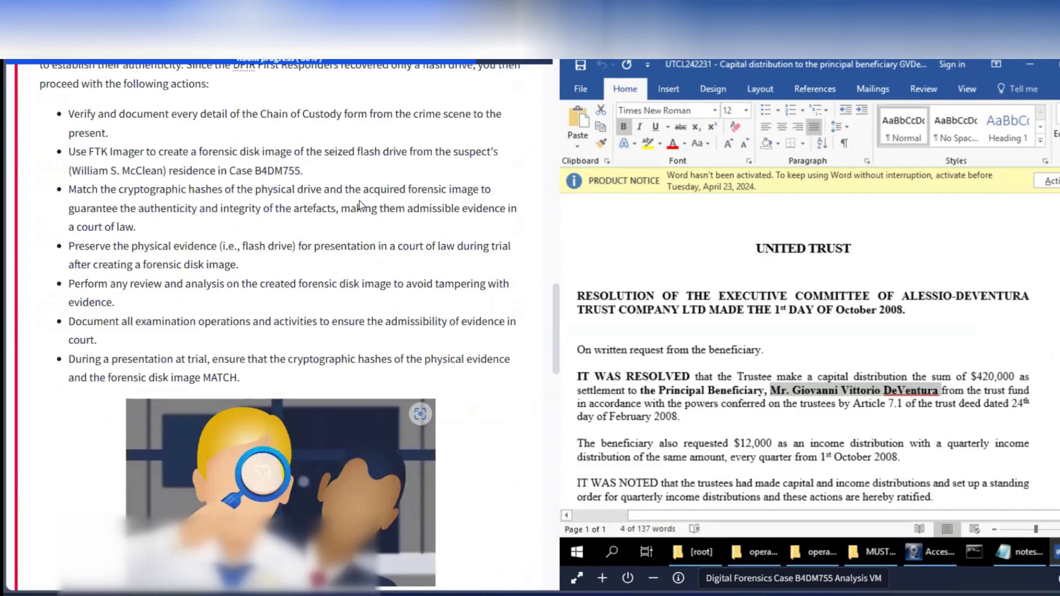
pyautogui.scroll(-7, 359, 203)
pyautogui.scroll(-7, 421, 407)
pyautogui.click(356, 234)
# Step: Collapse Task 7 and expand Task 8, Post-Analysis of Evidence to Court Proceedings, down to its questions
pyautogui.scroll(7, 356, 237)
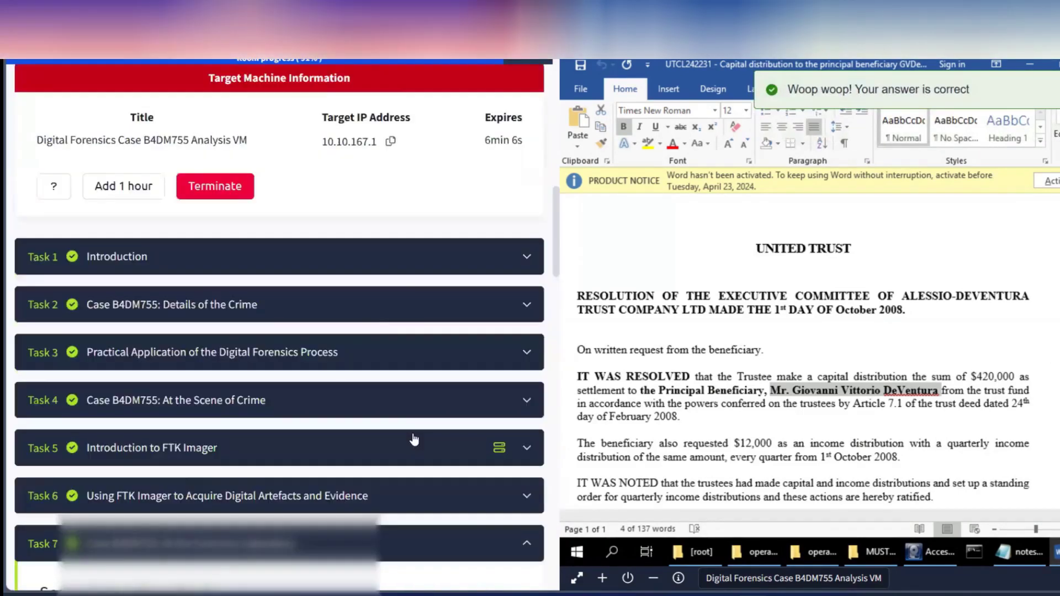
pyautogui.scroll(-2, 412, 435)
pyautogui.click(403, 455)
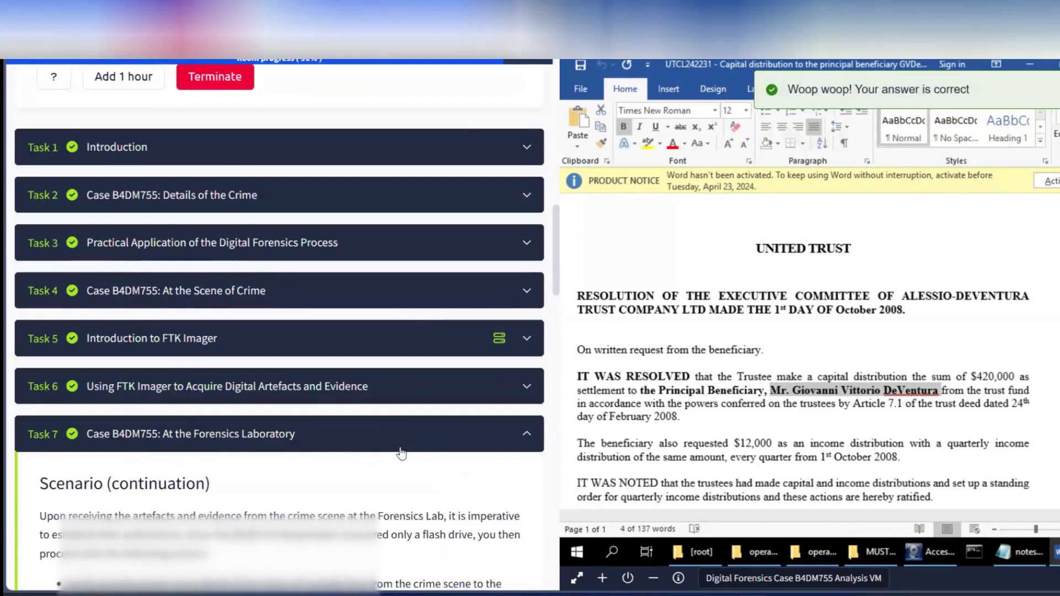
pyautogui.click(396, 433)
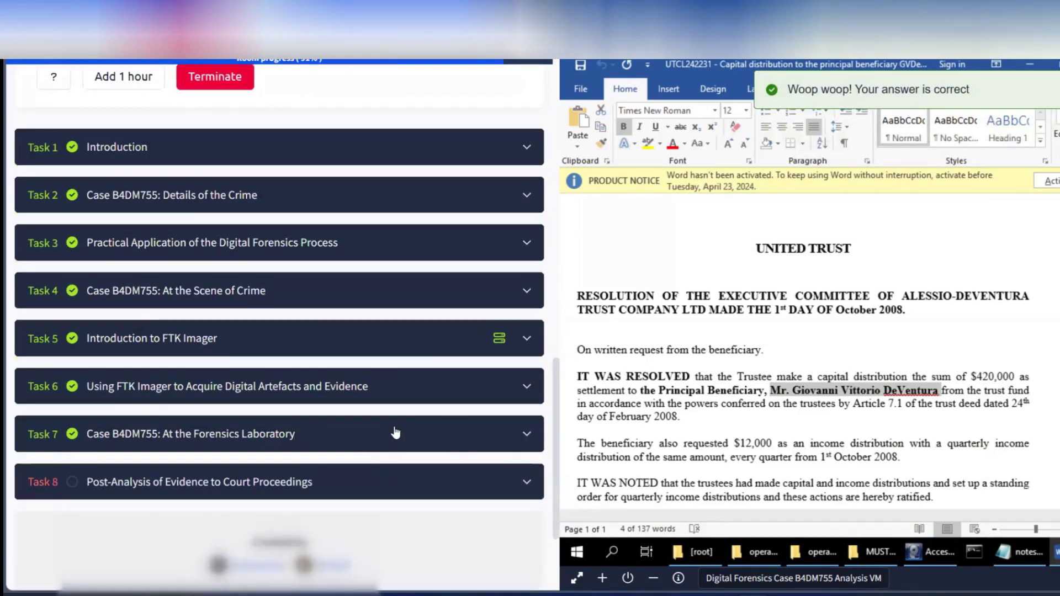
pyautogui.click(363, 480)
pyautogui.scroll(-10, 348, 313)
pyautogui.scroll(-15, 349, 313)
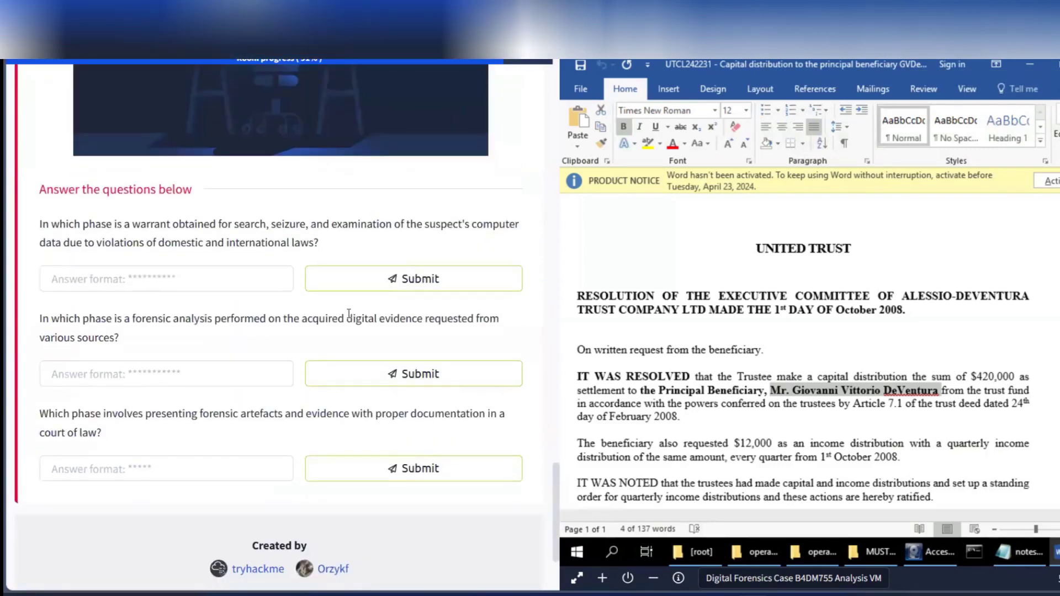
# Step: Check the four investigation phases in the Task 8 text and submit pre-search as the phase in which a warrant is obtained
pyautogui.click(115, 284)
pyautogui.scroll(6, 127, 290)
pyautogui.scroll(9, 136, 291)
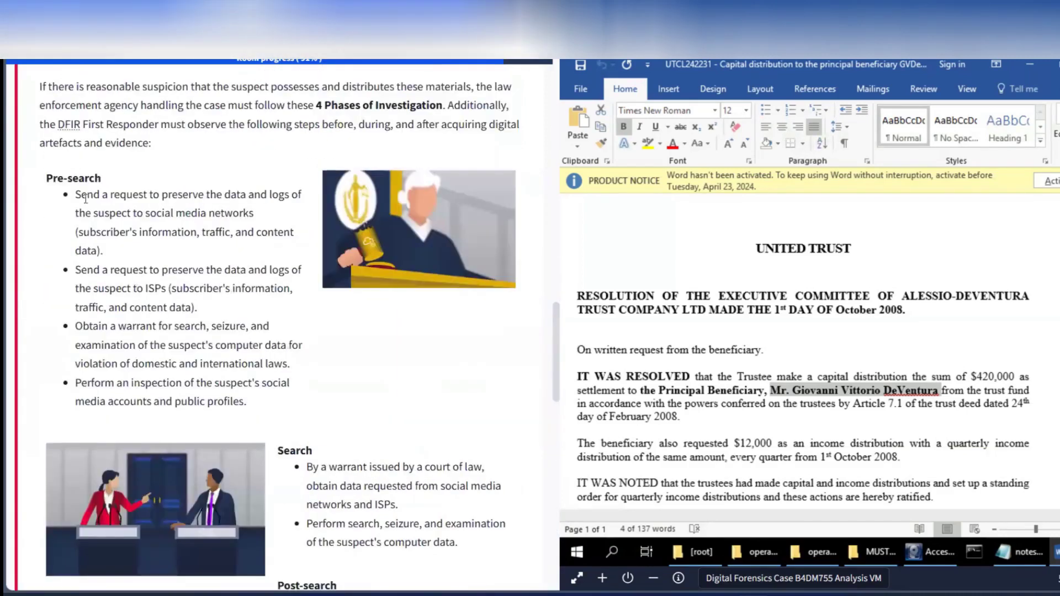
pyautogui.scroll(-10, 220, 336)
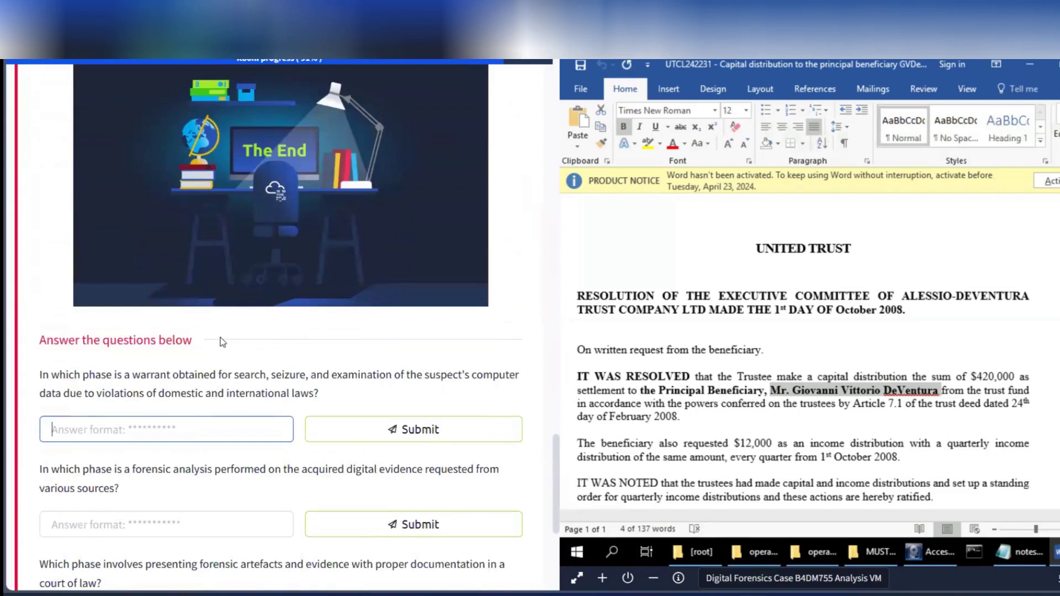
pyautogui.write('pre-search')
pyautogui.click(392, 435)
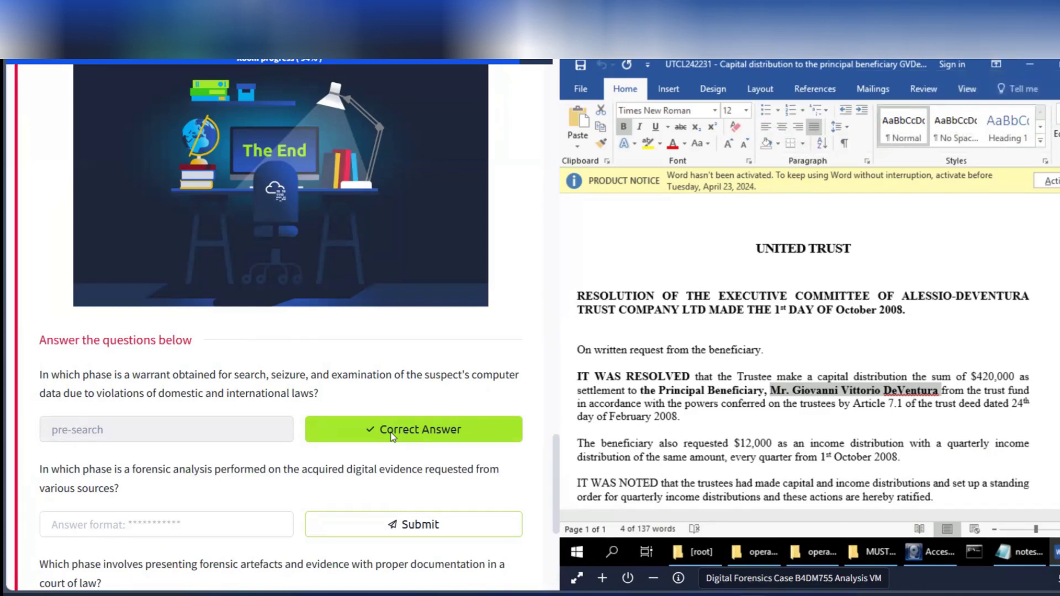
# Step: Reread the phase descriptions and submit post-search as the phase in which forensic analysis of the acquired evidence is performed
pyautogui.scroll(9, 353, 436)
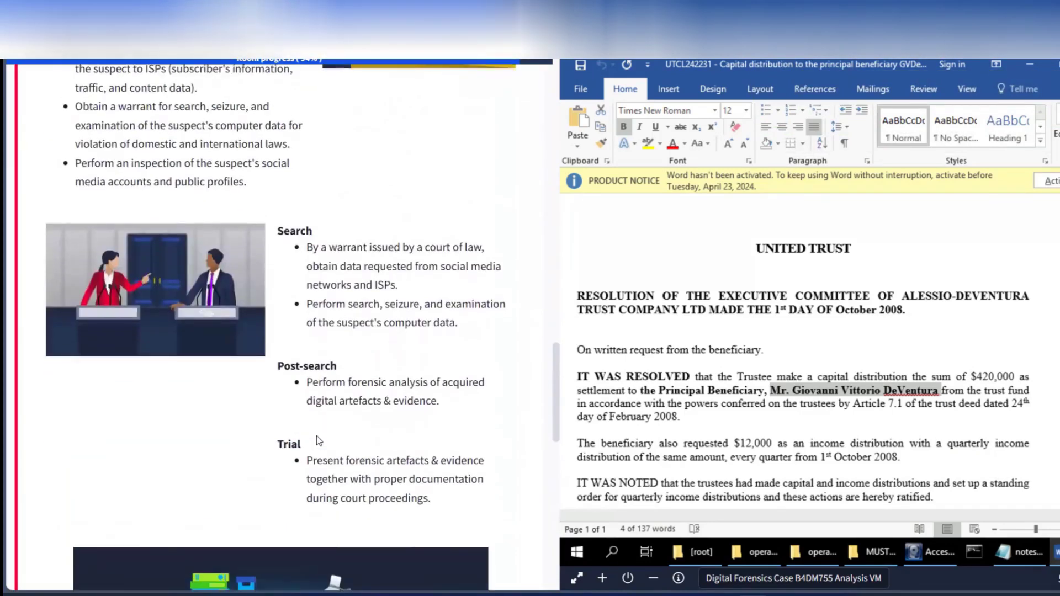
pyautogui.scroll(-3, 318, 440)
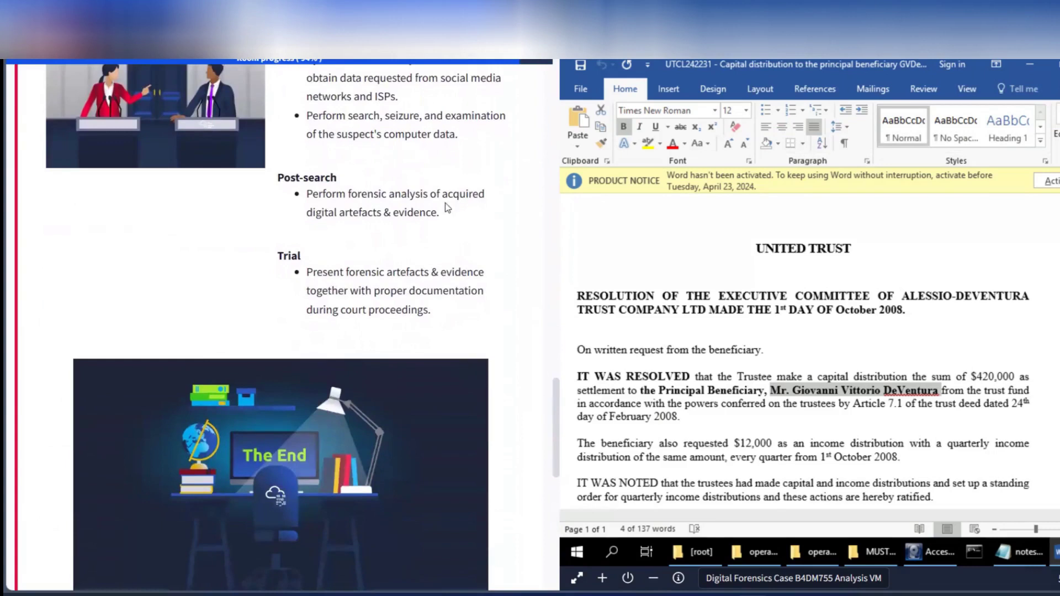
pyautogui.scroll(-1, 339, 182)
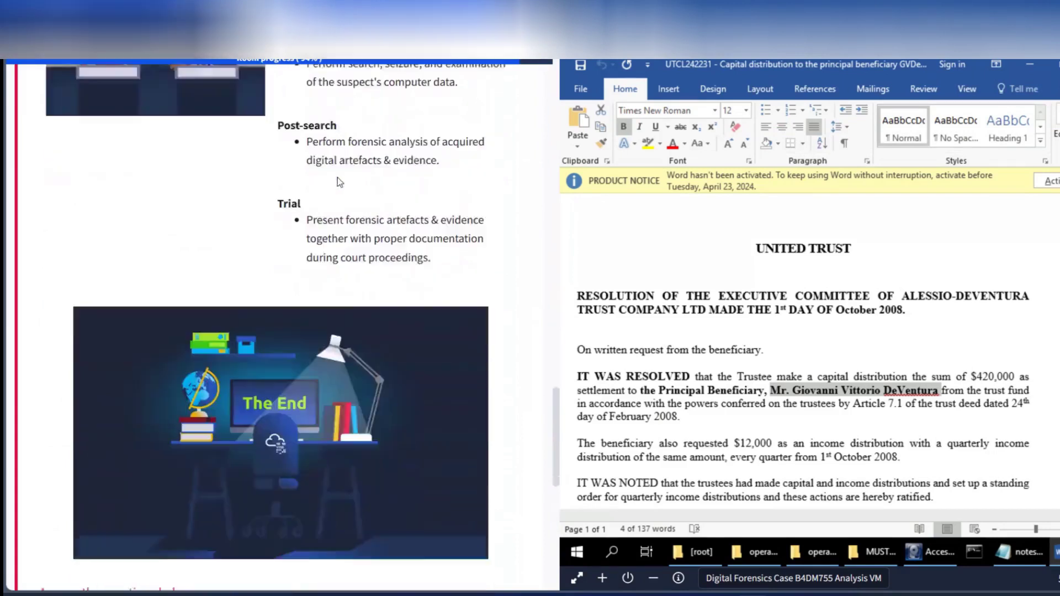
pyautogui.scroll(-5, 339, 182)
pyautogui.click(75, 473)
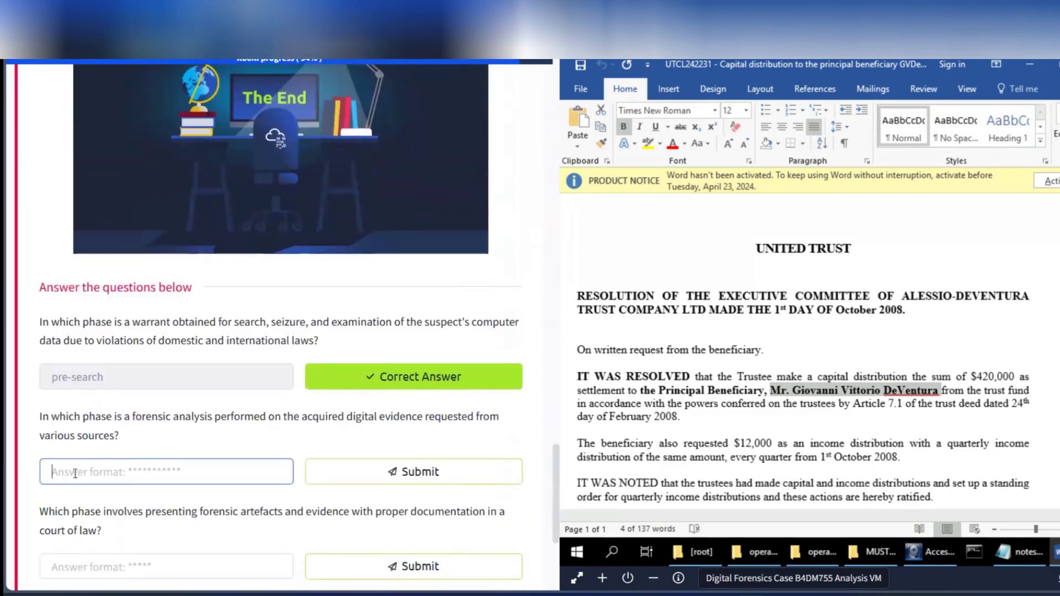
pyautogui.write('post-search')
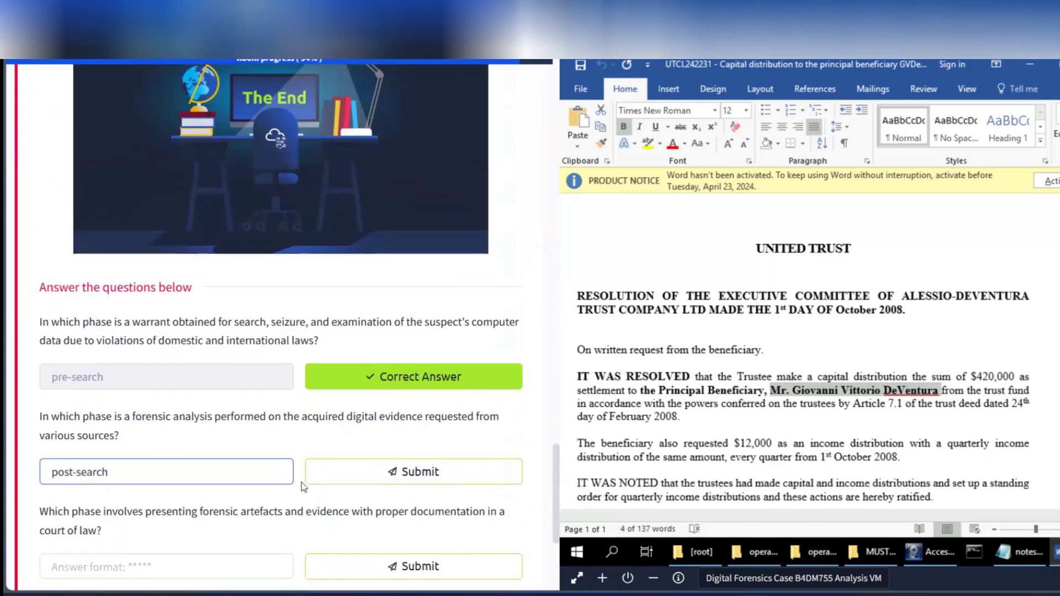
pyautogui.click(437, 472)
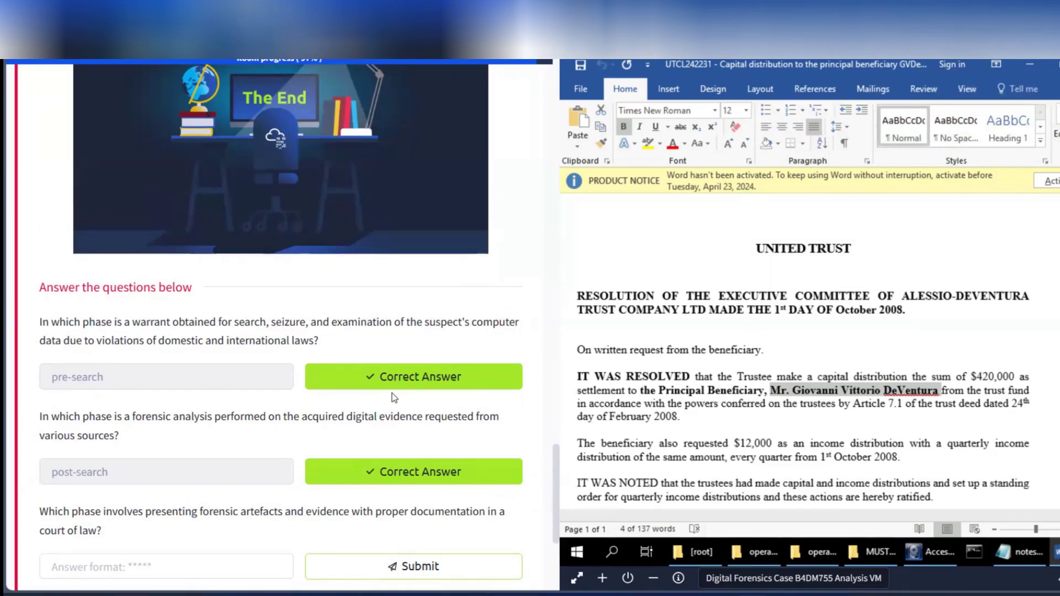
# Step: Submit Trial as the phase that presents forensic artefacts and evidence with documentation in a court of law
pyautogui.scroll(9, 392, 393)
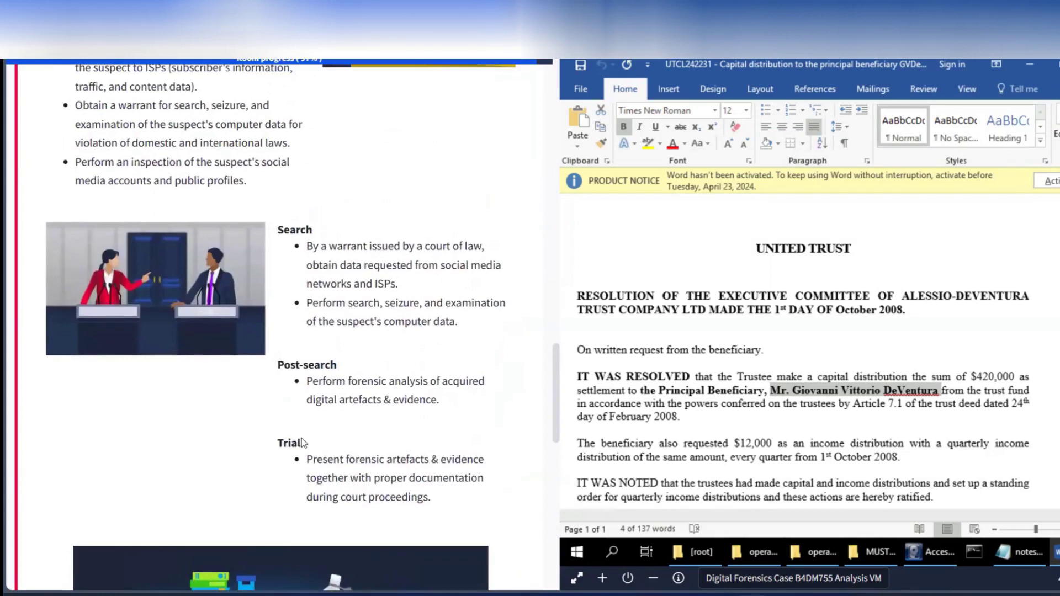
pyautogui.scroll(-9, 302, 438)
pyautogui.scroll(-2, 120, 567)
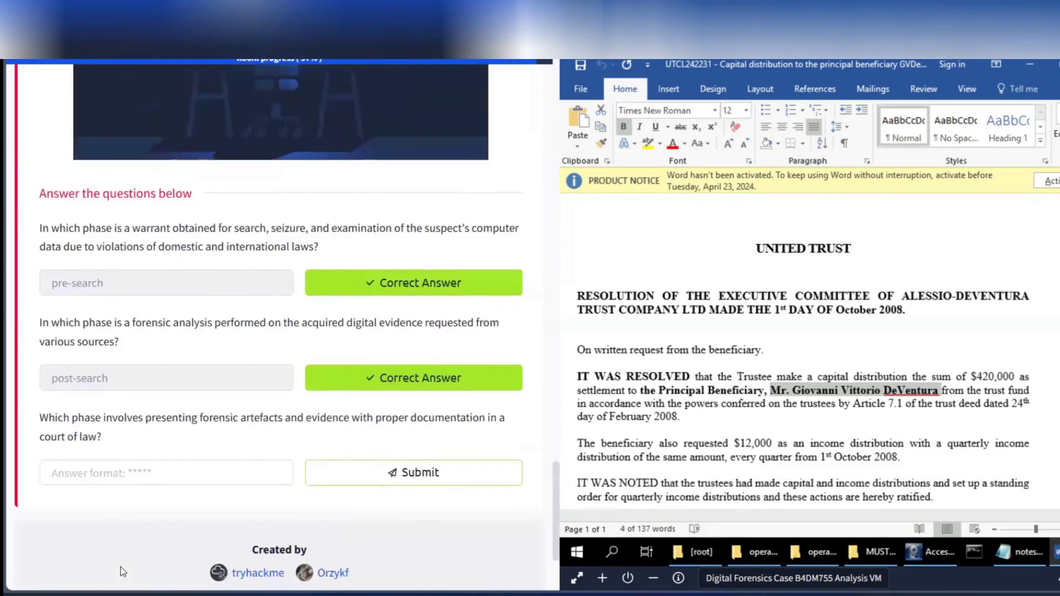
pyautogui.click(124, 479)
pyautogui.write('Trail')
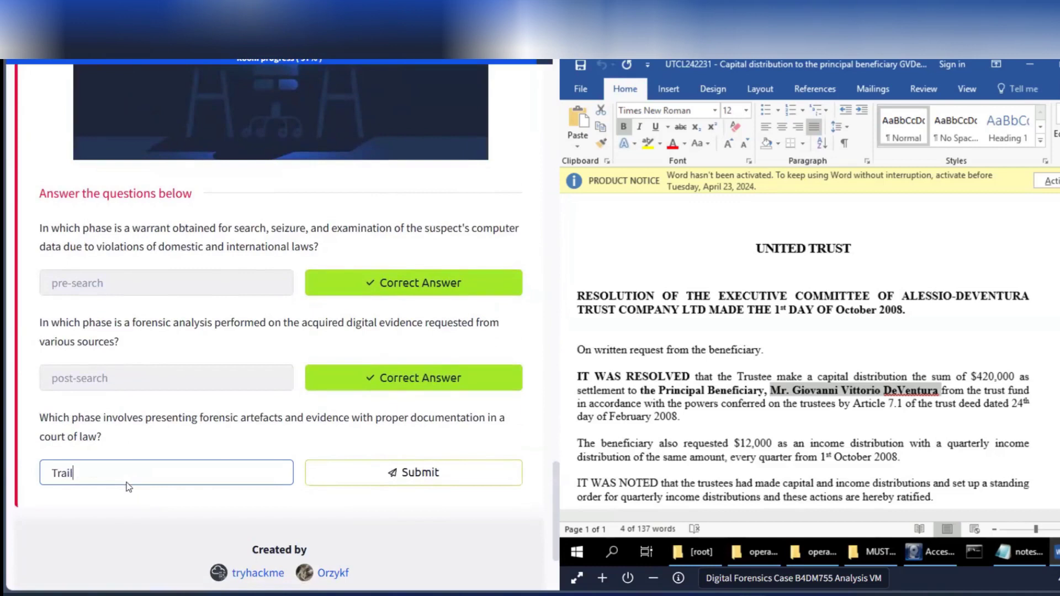
pyautogui.click(360, 473)
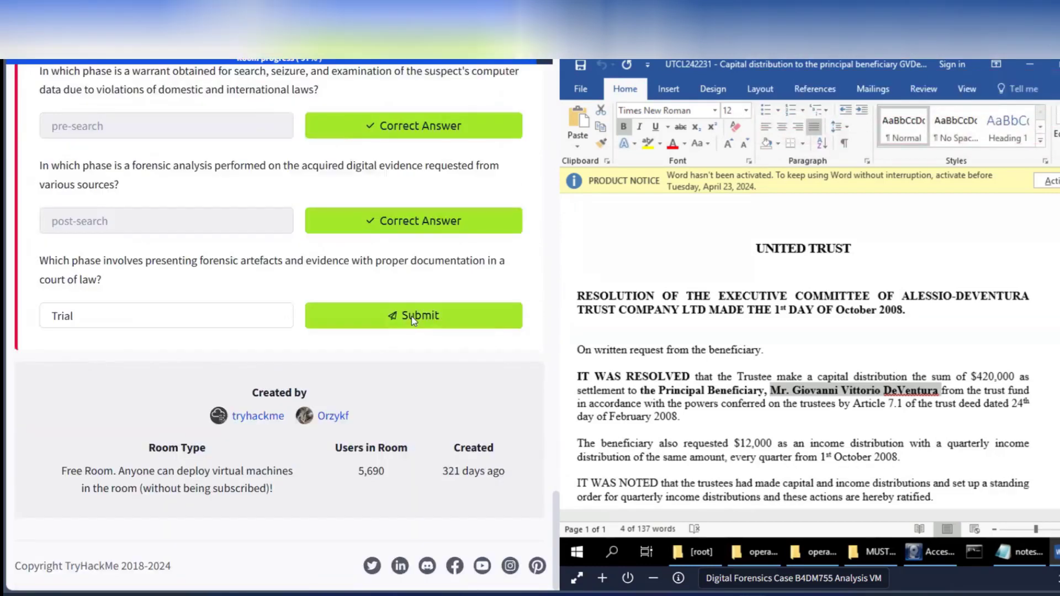
pyautogui.click(414, 313)
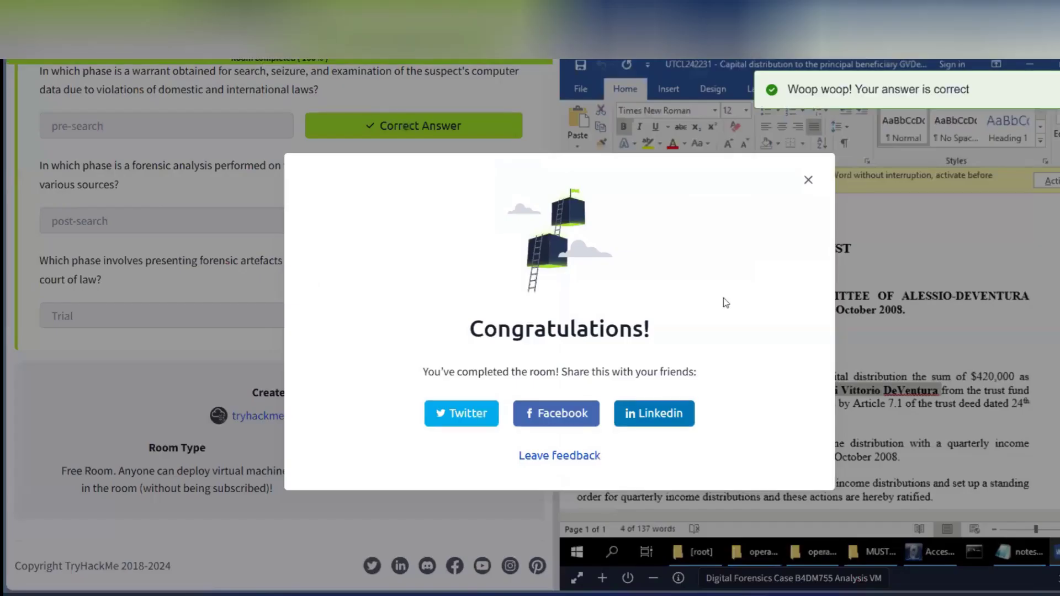